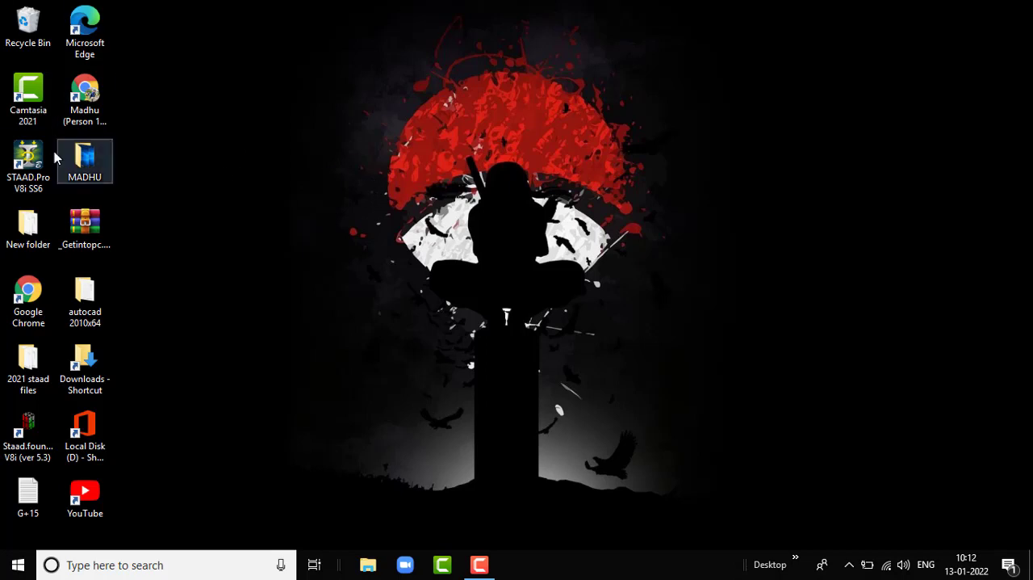
- Launch STAAD.Pro V8i and start a new project with Space as the structure type
double_click(34, 167)
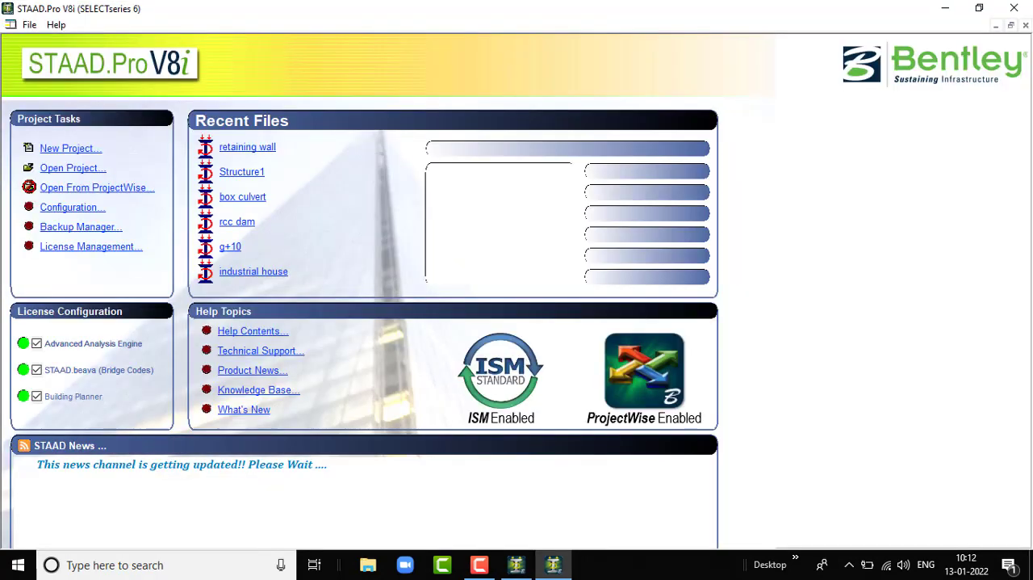
left_click(79, 151)
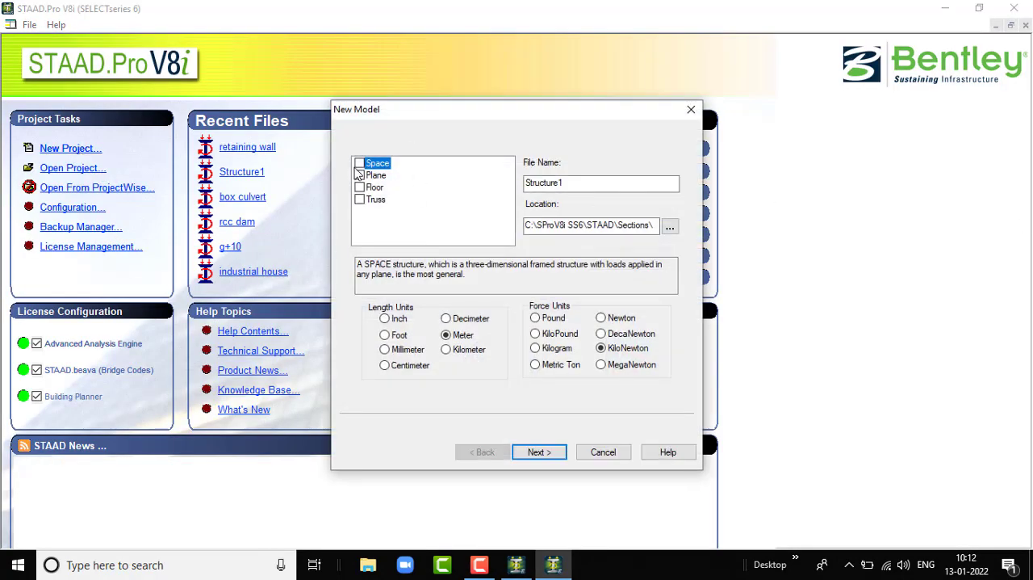
left_click(360, 164)
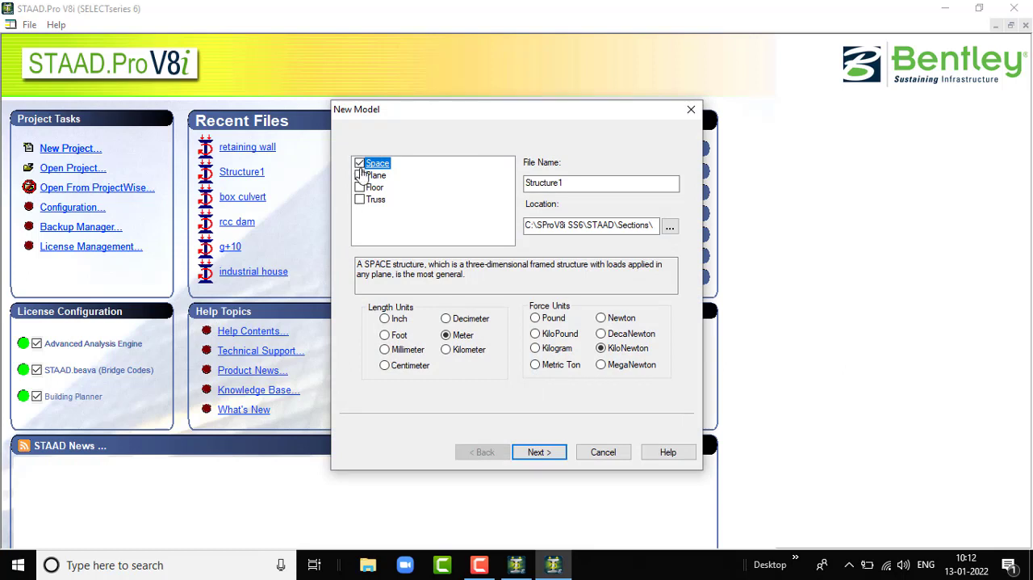
- Name the new model file "steel water tank" and create it with Add Beam as the starting mode
double_click(579, 183)
type("stee")
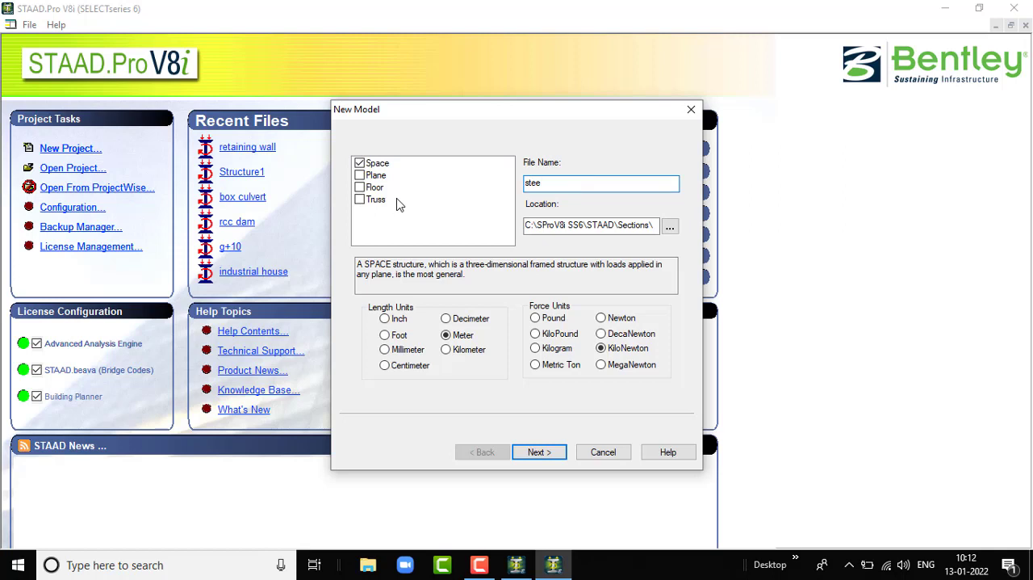
type("li ")
type("wa")
type("ter ta")
type("nk")
left_click(543, 184)
key("BackSpace")
type("l")
left_click(539, 453)
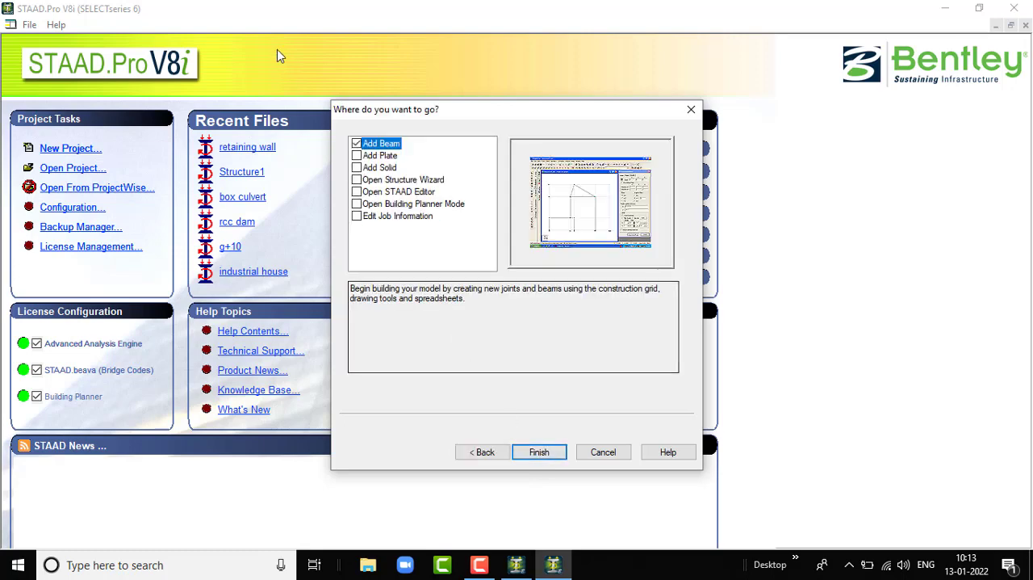
left_click(539, 453)
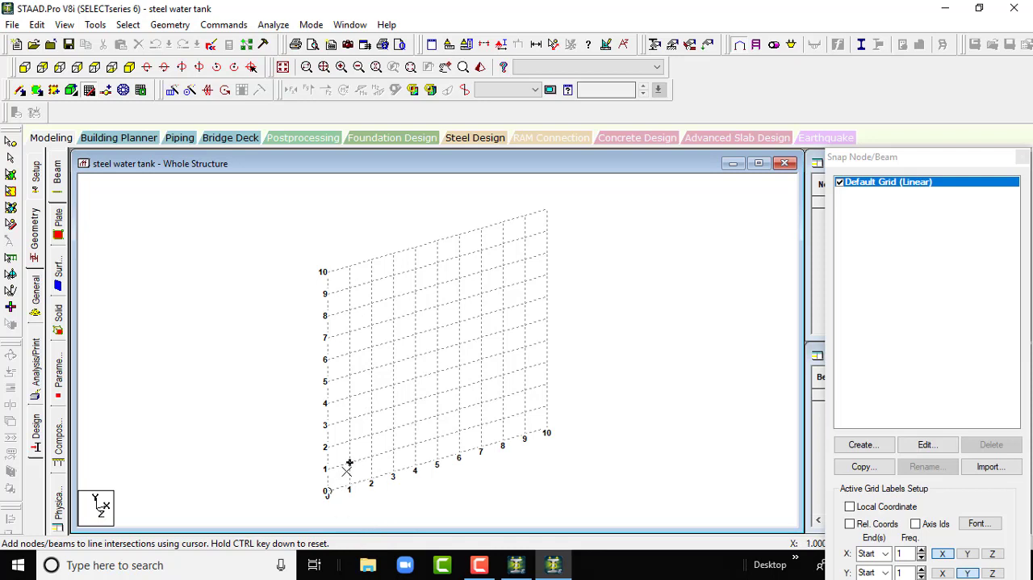
- Draw connected beams on the grid through X,Y points (1,0), (1,6), (1,10), (8,10), (8,6) and back to (1,6)
left_click(349, 485)
left_click(349, 353)
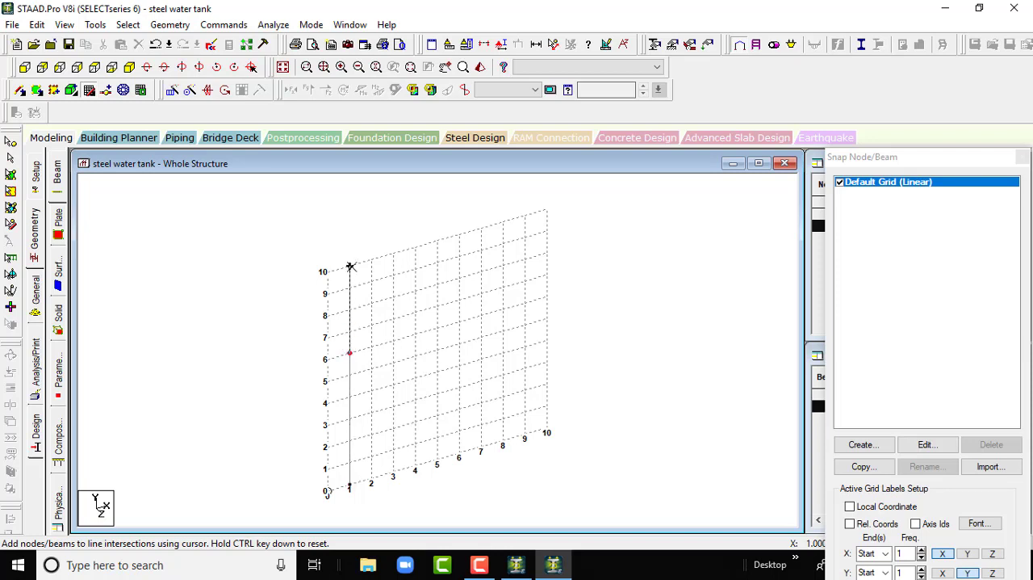
left_click(350, 266)
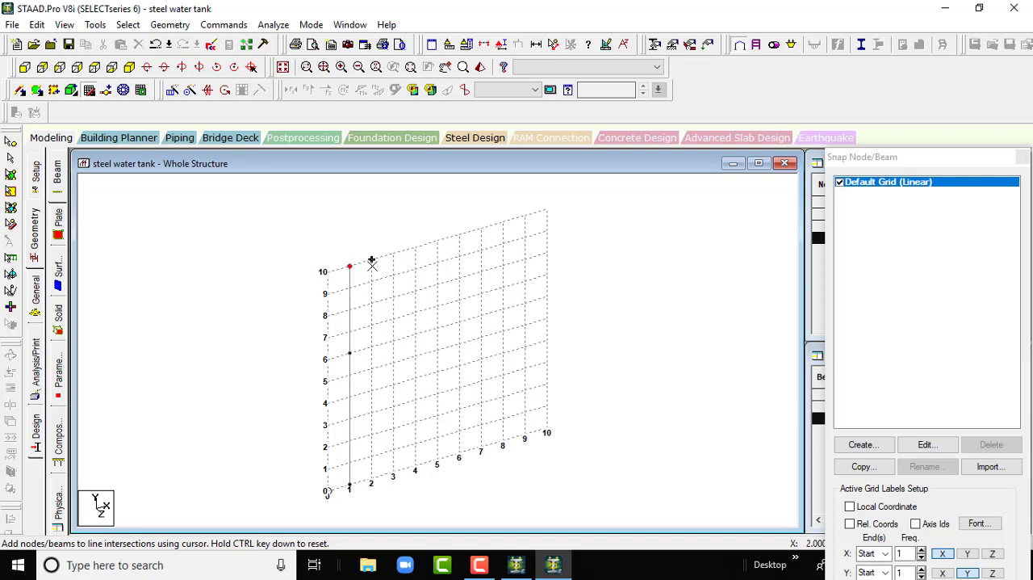
left_click(502, 220)
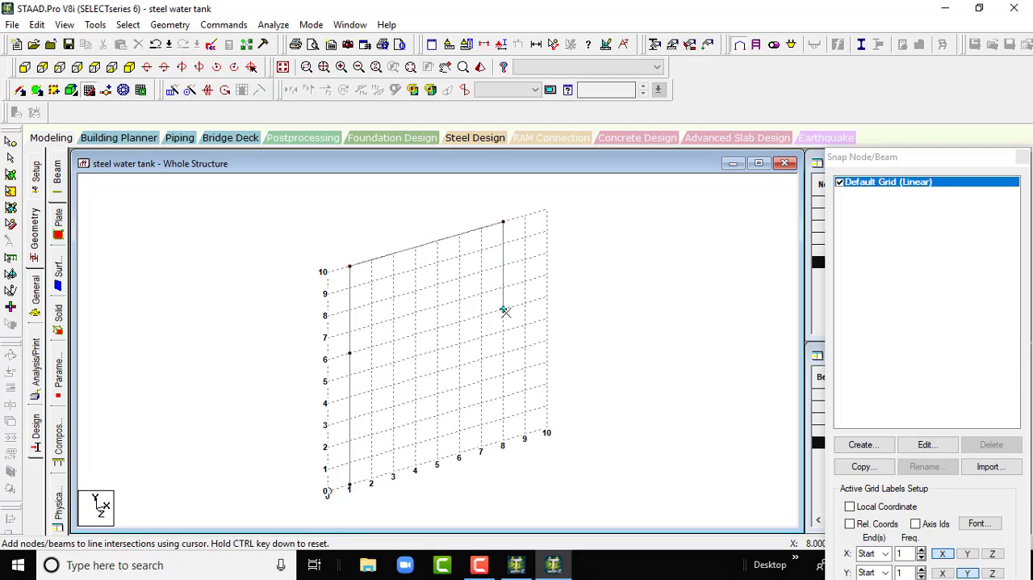
left_click(503, 310)
left_click(348, 353)
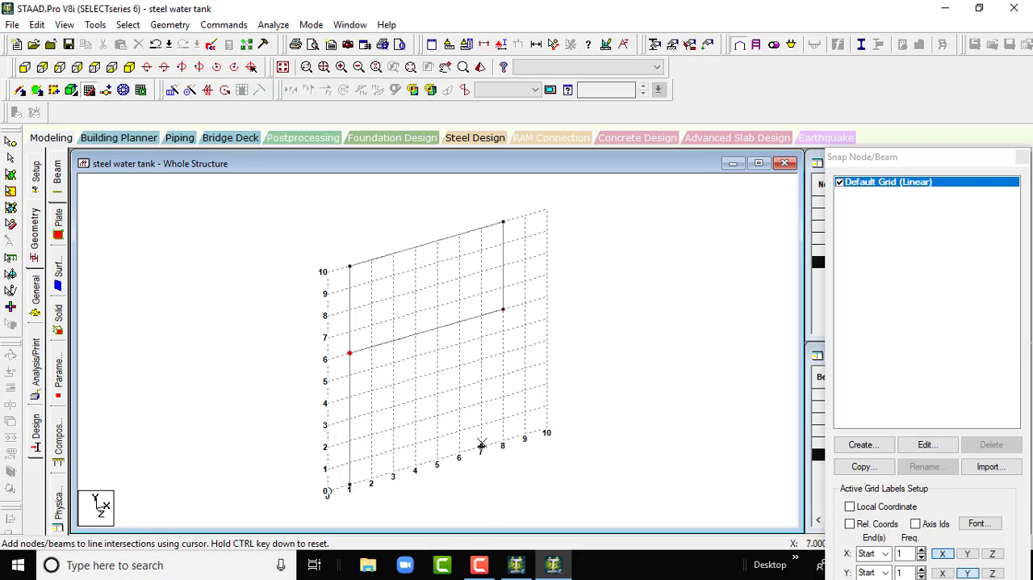
key("Escape")
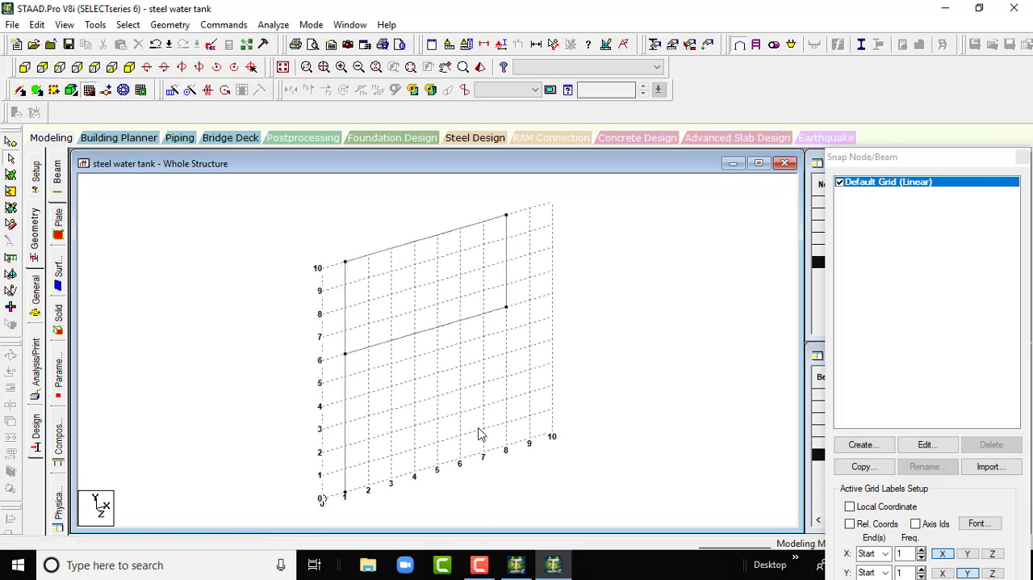
- Add the second lower column from (8,6) to (8,0) and close the snap grid
left_click(91, 91)
left_click(506, 307)
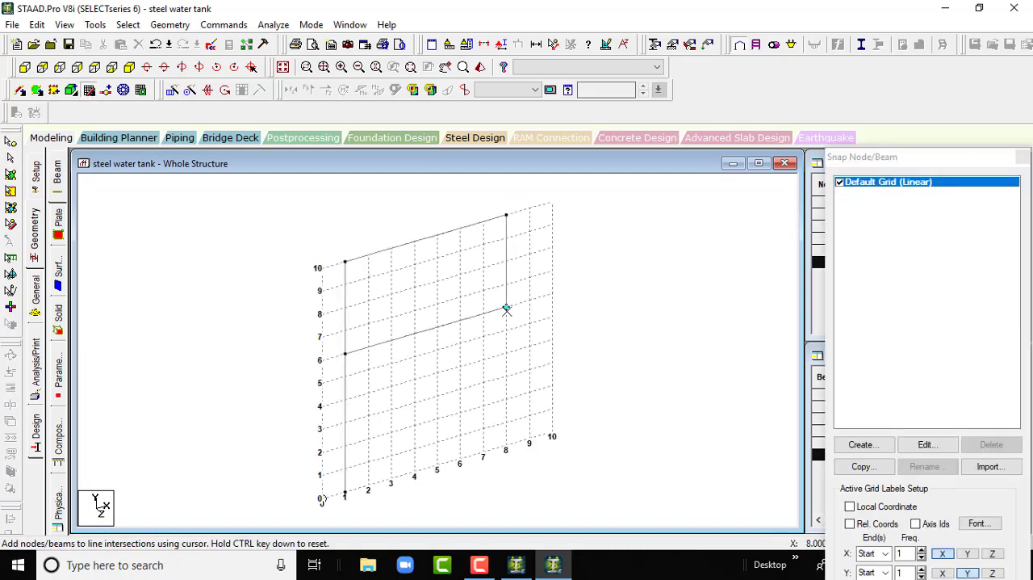
left_click(506, 445)
key("Escape")
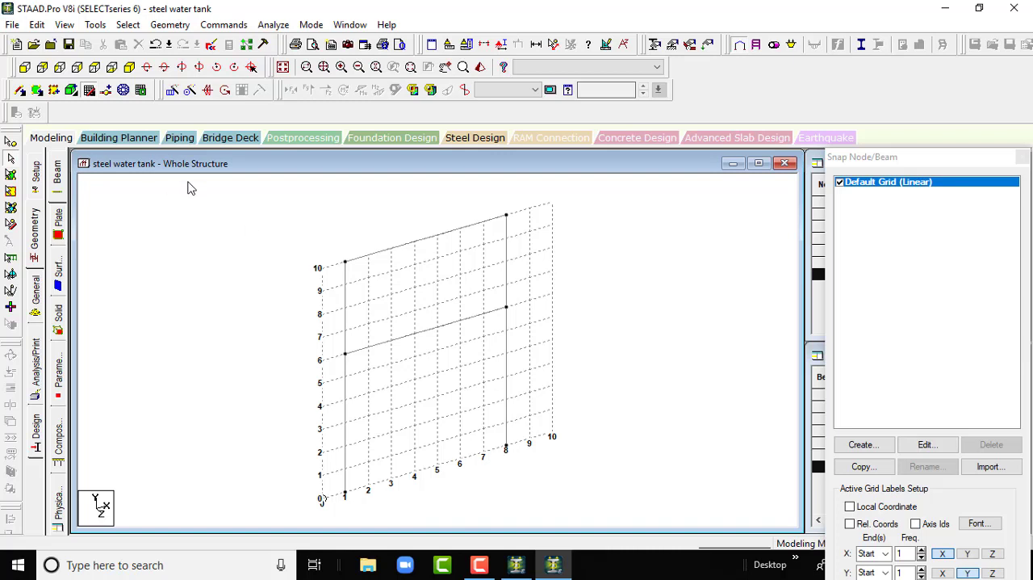
left_click(93, 91)
scroll(494, 397, "down", 3)
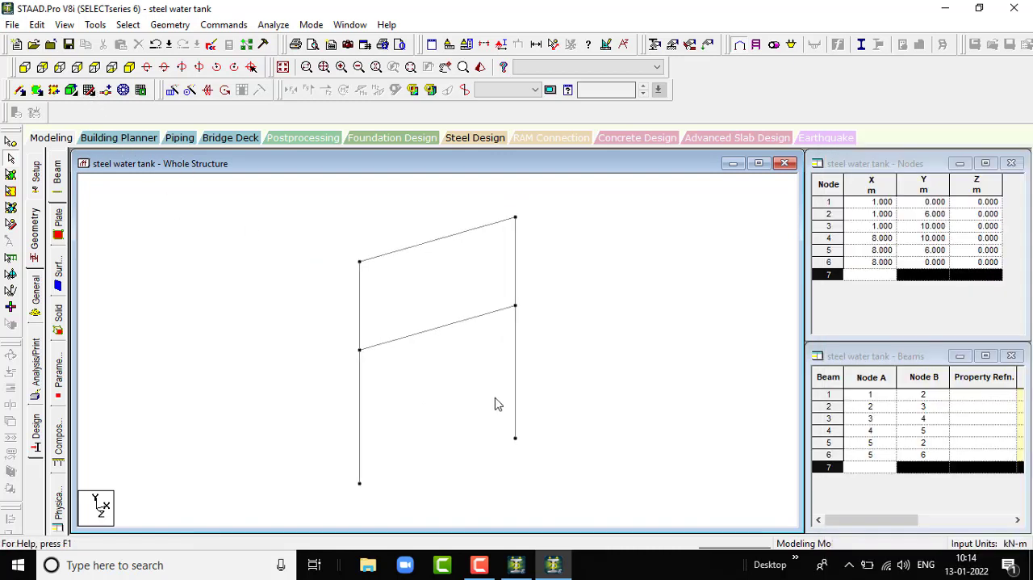
- Copy the whole frame with Translational Repeat in the Z direction, one step at 5 m spacing with linked steps
left_click_drag(348, 258, 522, 481)
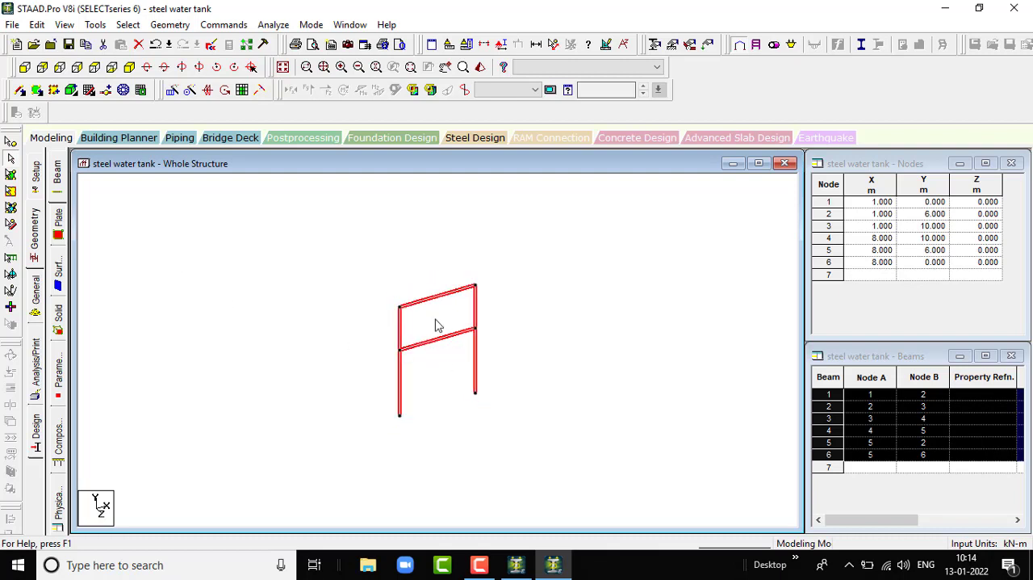
left_click(172, 90)
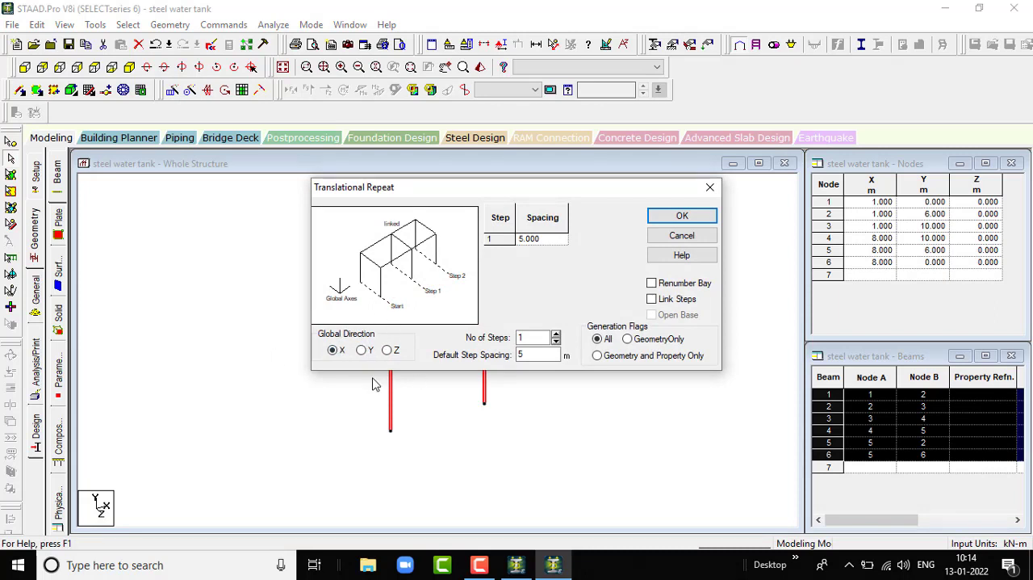
left_click(386, 350)
left_click(652, 298)
left_click(682, 216)
left_click(604, 315)
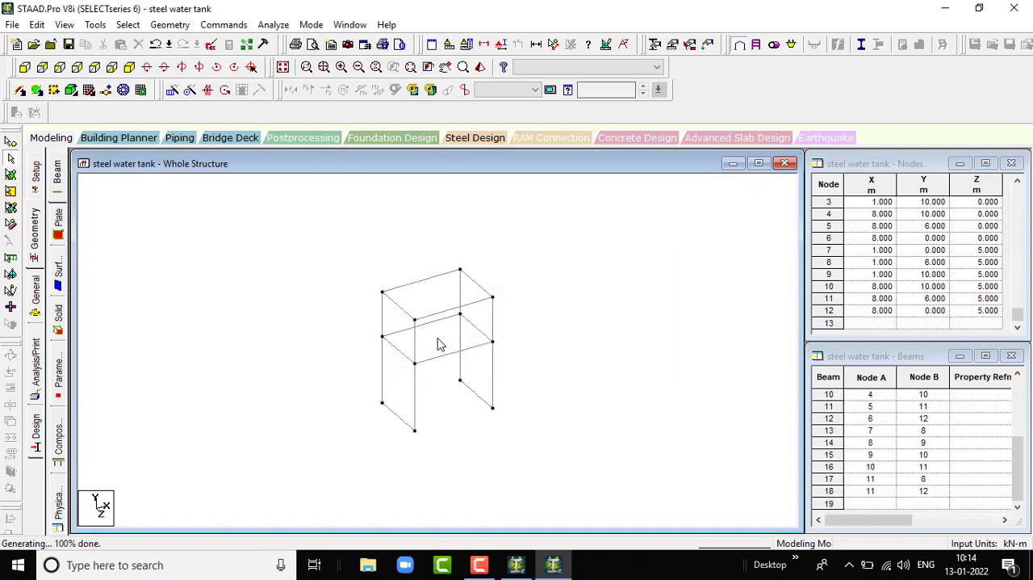
scroll(429, 341, "up", 6)
scroll(430, 341, "down", 4)
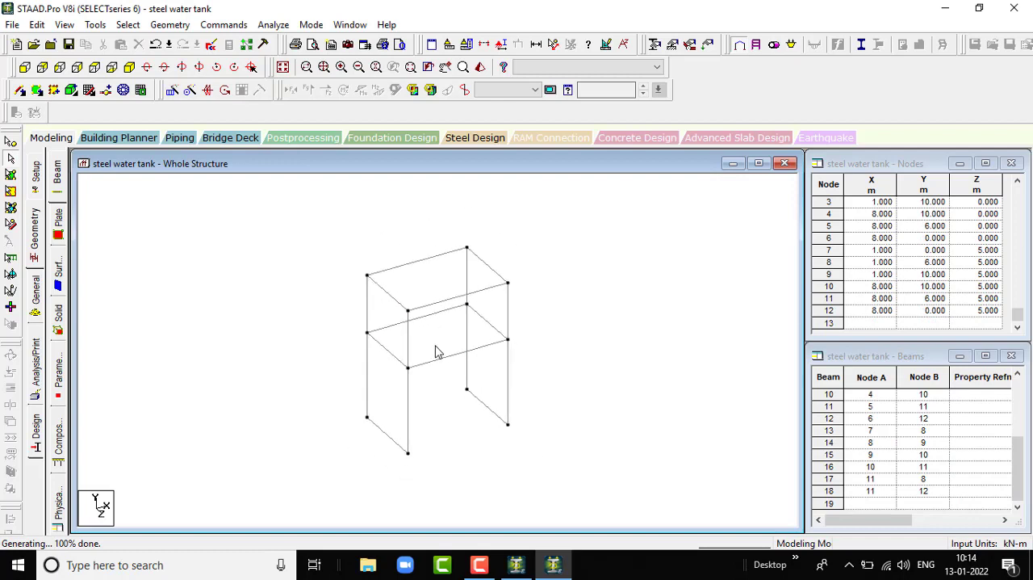
scroll(434, 350, "up", 2)
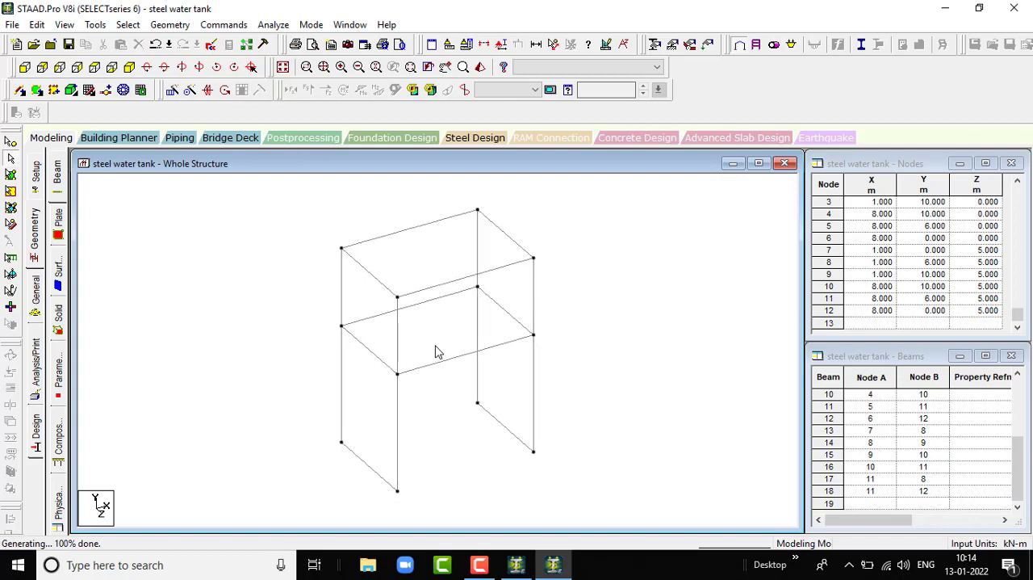
left_click(367, 471)
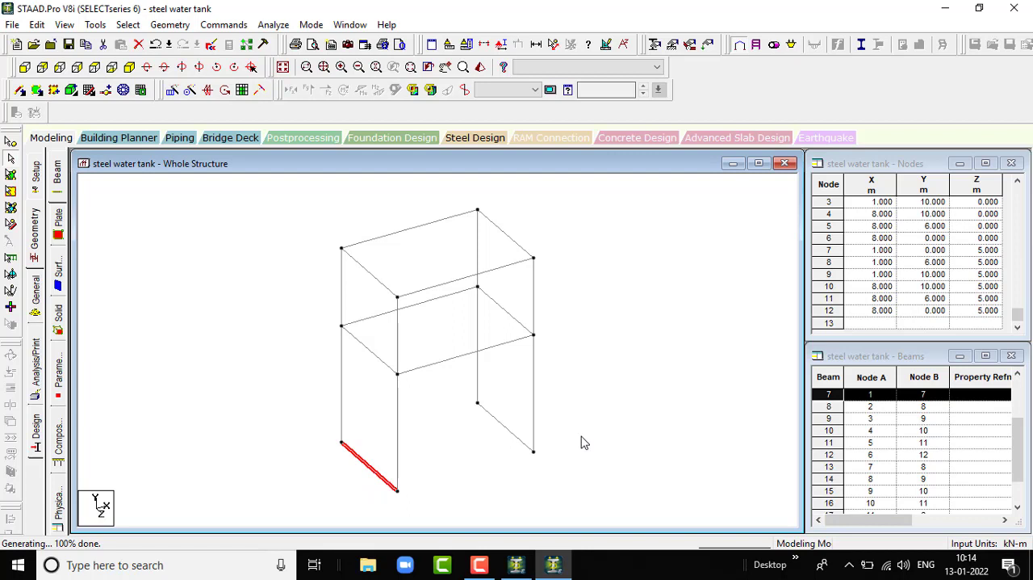
left_click(513, 433, "ctrl")
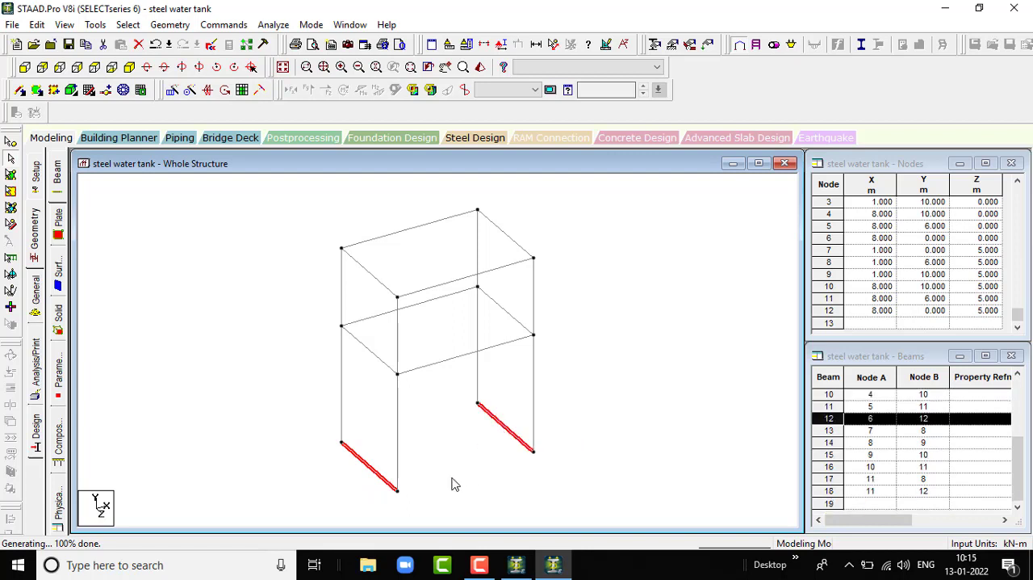
left_click(643, 395)
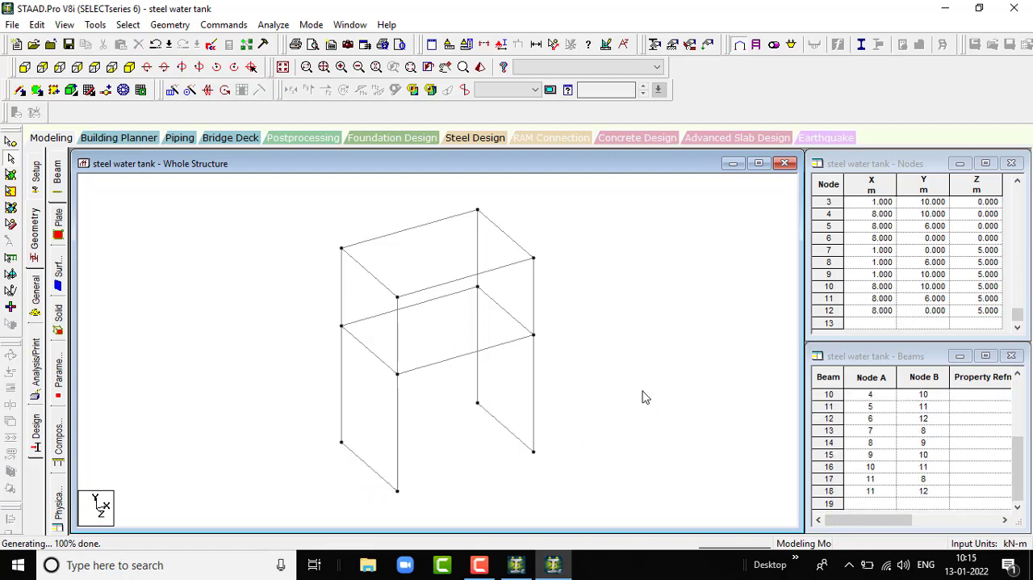
- Delete the two base-level beams that link the column bottoms in the Z direction
scroll(367, 355, "up", 2)
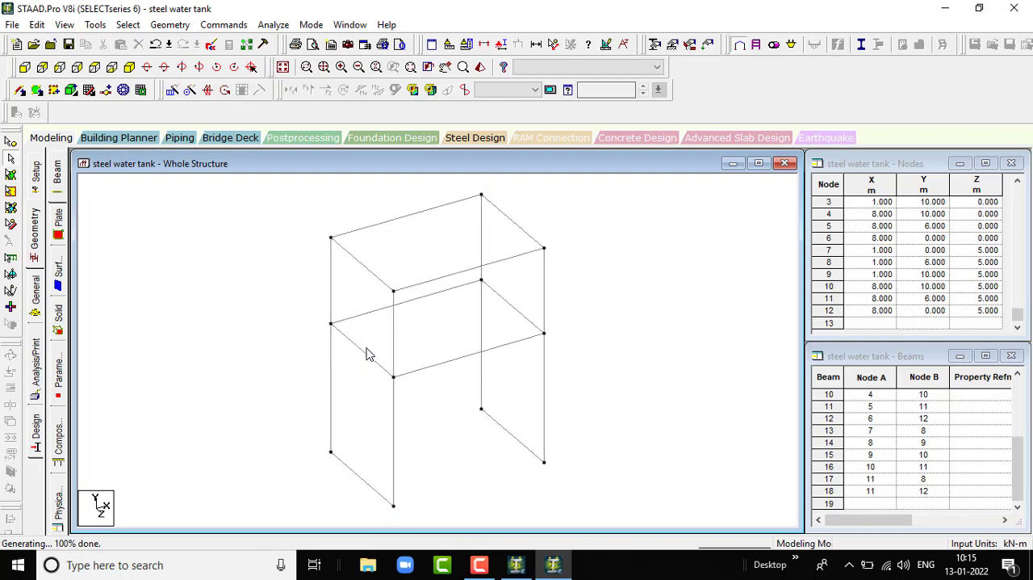
left_click(363, 479)
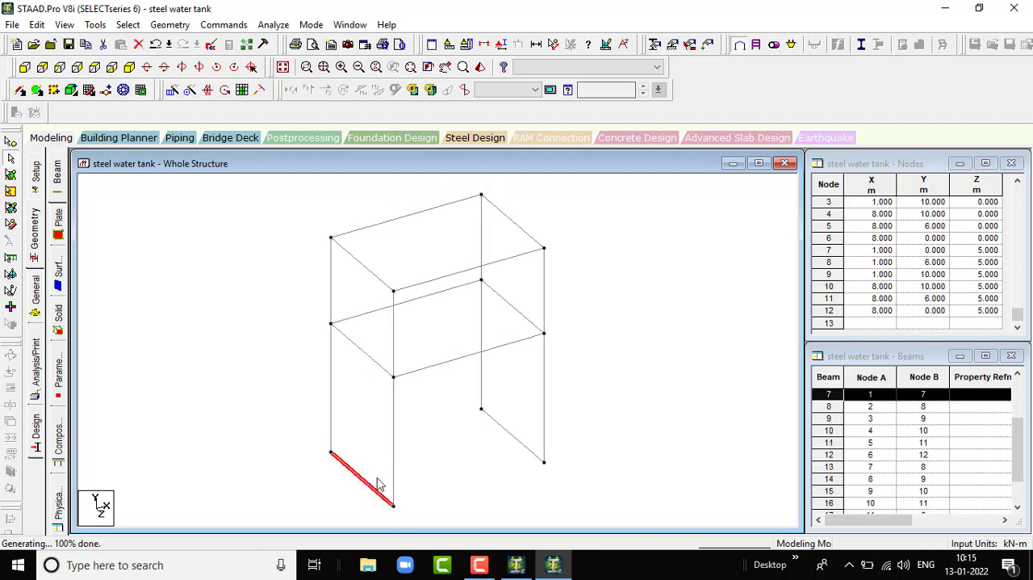
left_click(517, 440, "ctrl")
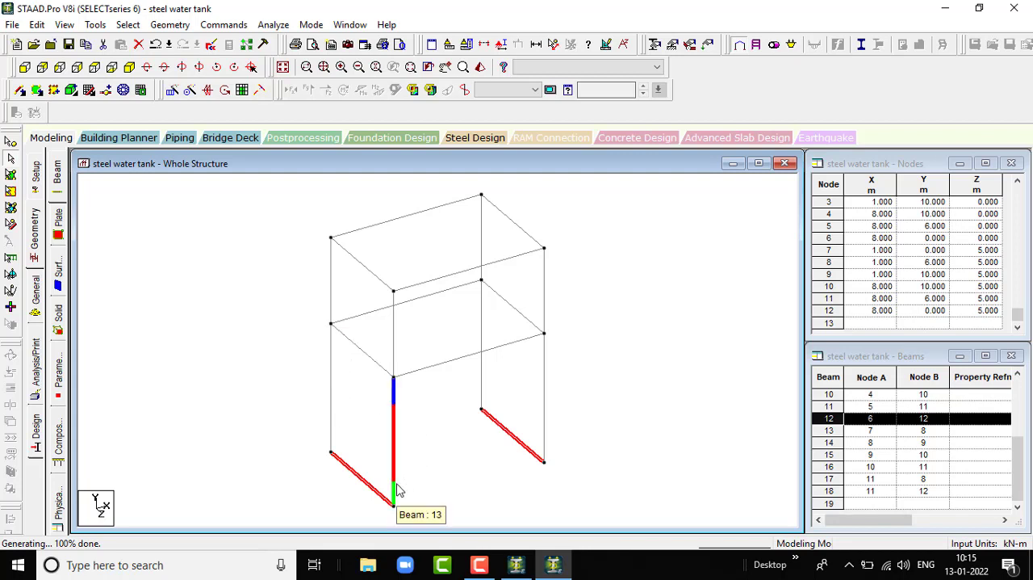
key("Delete")
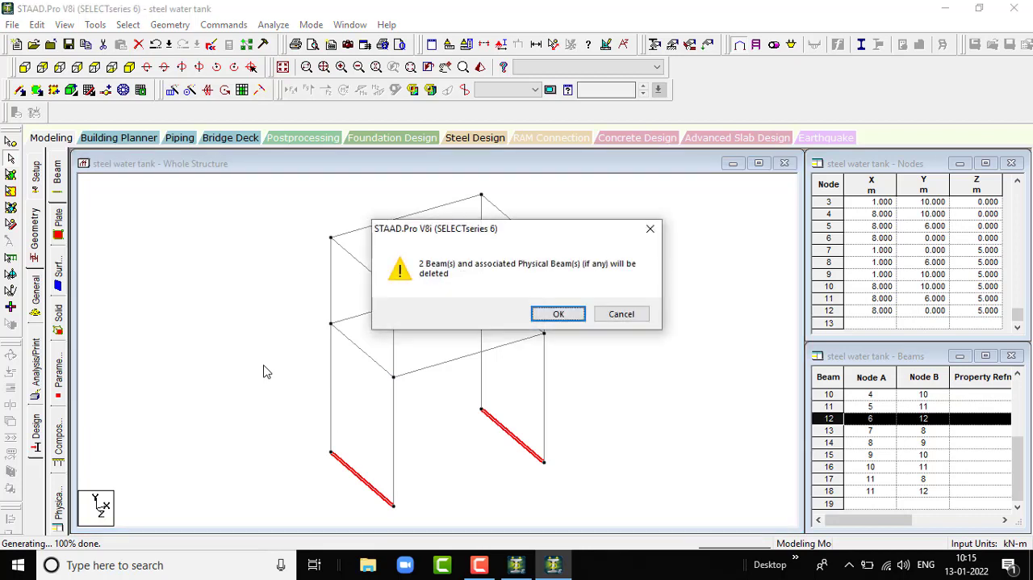
key("Return")
scroll(531, 364, "down", 3)
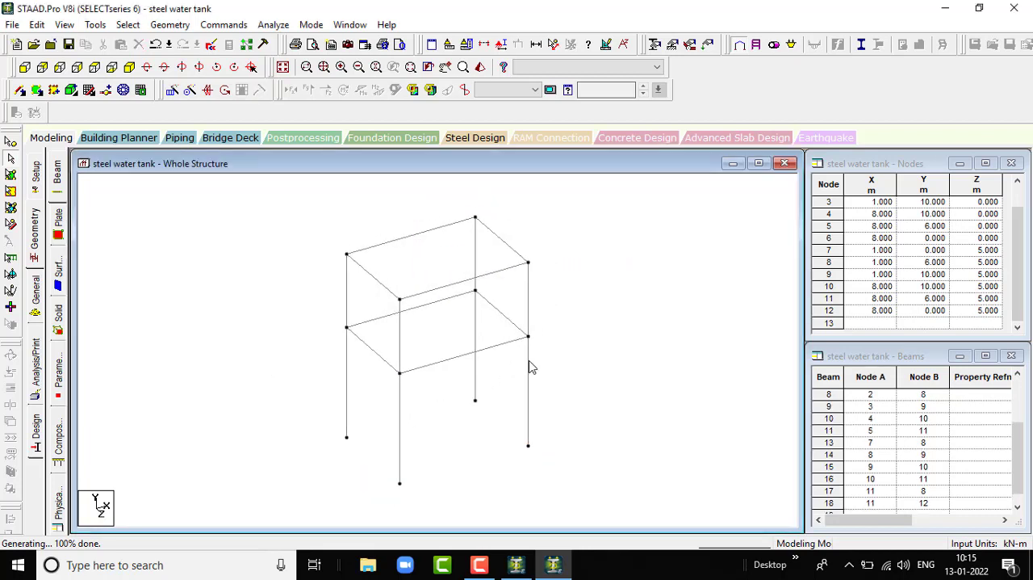
scroll(523, 358, "up", 6)
scroll(523, 357, "down", 3)
scroll(608, 335, "up", 1)
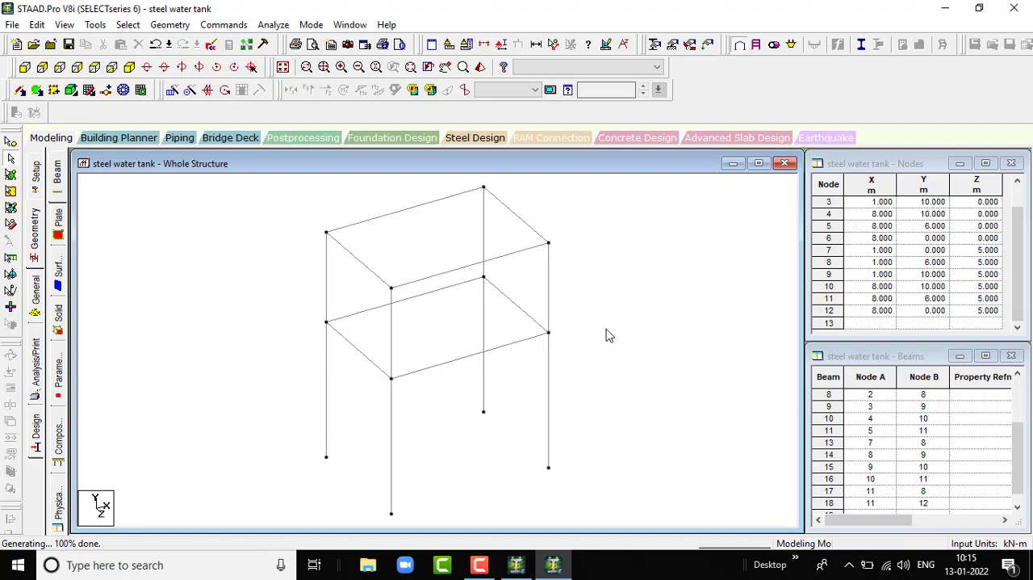
scroll(460, 388, "up", 7)
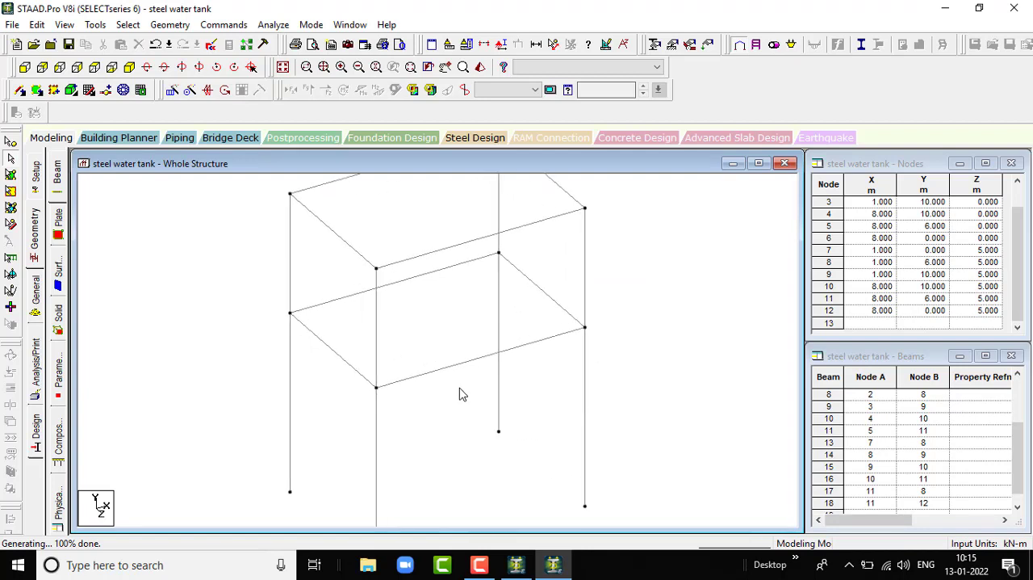
scroll(459, 387, "down", 9)
scroll(507, 418, "down", 2)
scroll(507, 420, "up", 1)
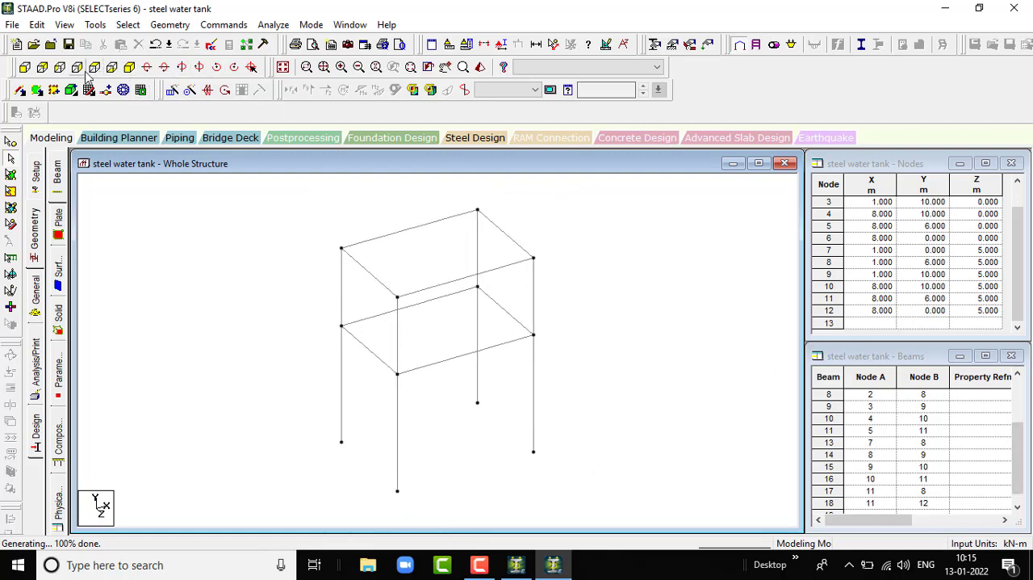
- Add crossed diagonal bracing beams between the 6 m and 10 m levels on the X = 1 side and the Z = 5 face
left_click(20, 91)
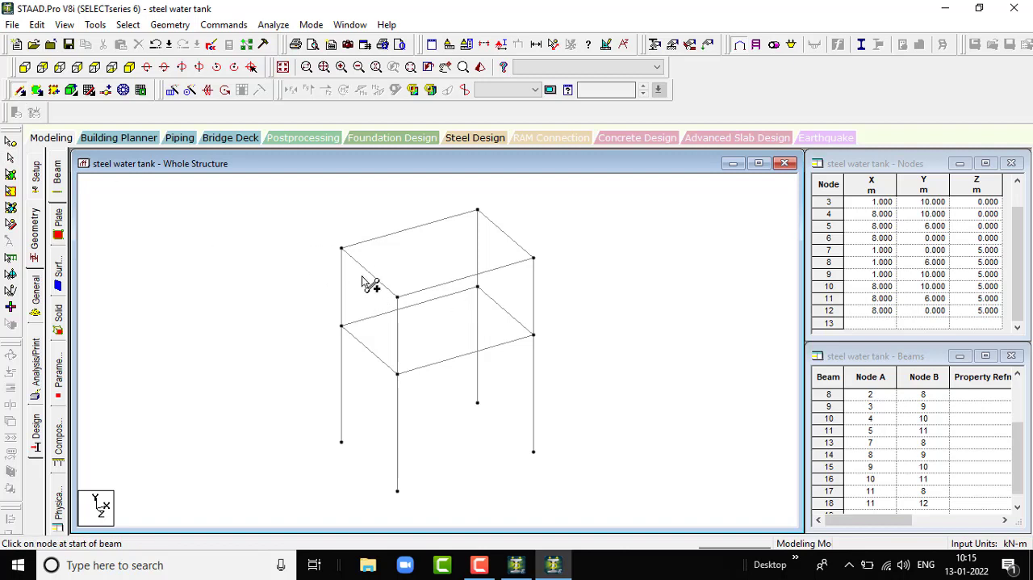
left_click_drag(342, 249, 397, 373)
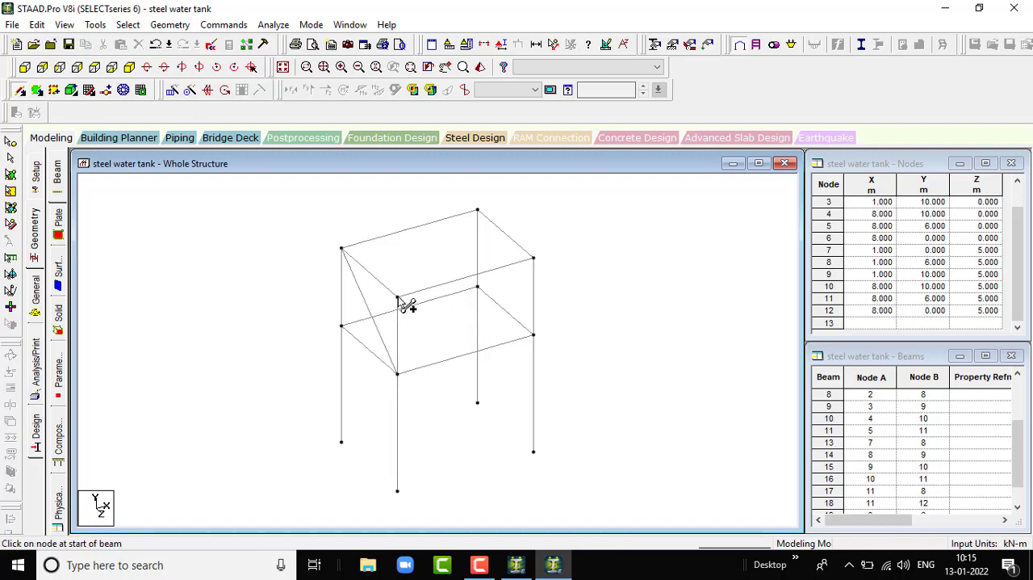
left_click_drag(396, 296, 342, 326)
left_click_drag(397, 297, 534, 336)
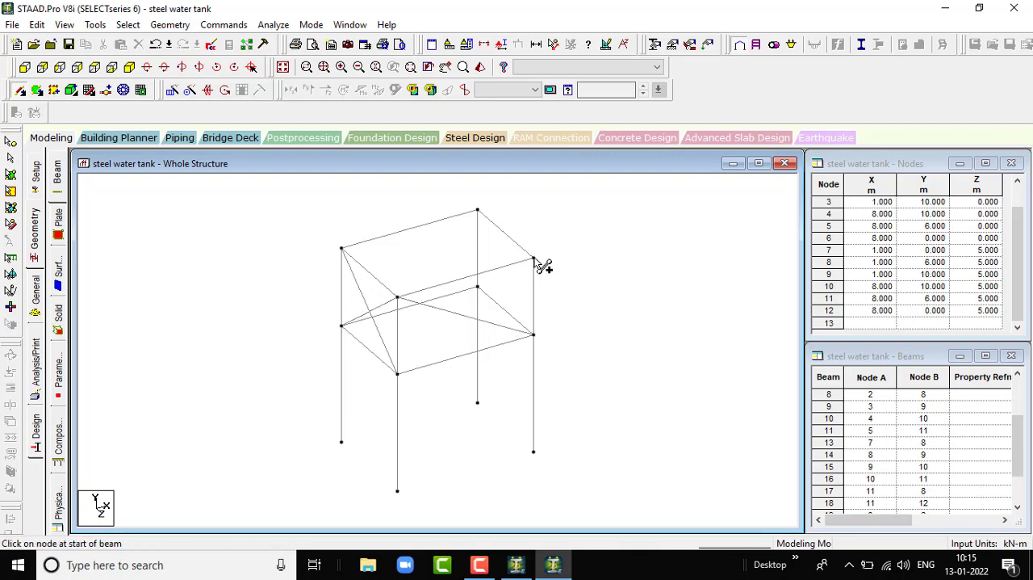
left_click_drag(534, 259, 398, 373)
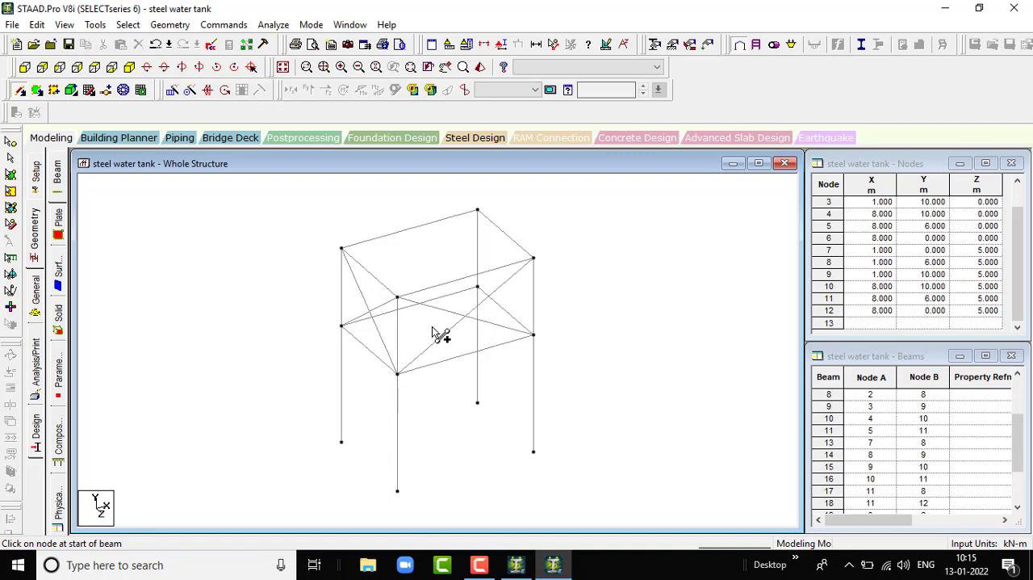
- Add crossed diagonal bracing beams between the base and the 6 m level on the X = 1 side and the Z = 5 face
left_click_drag(342, 326, 397, 490)
left_click_drag(398, 375, 342, 440)
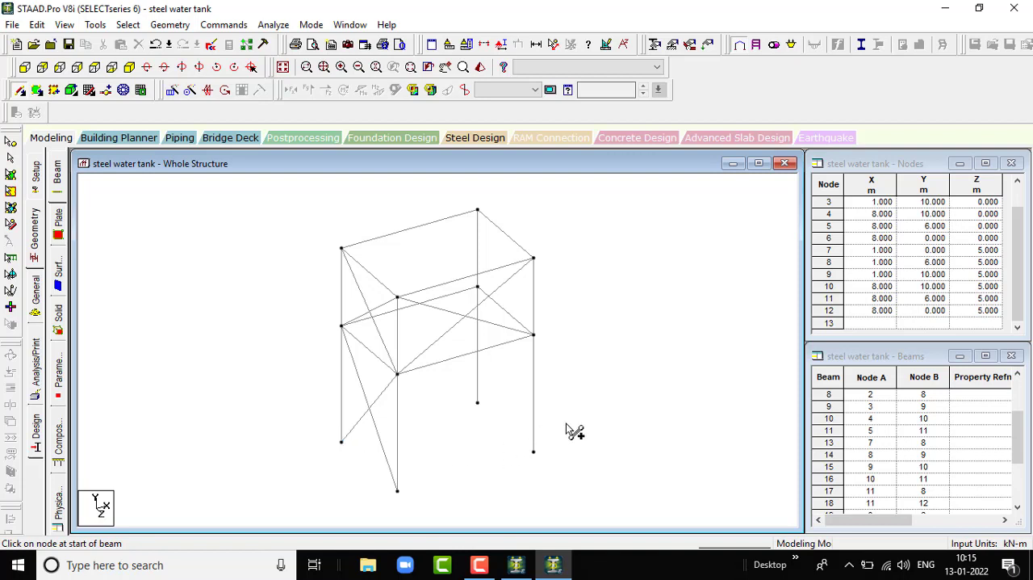
scroll(563, 423, "up", 1)
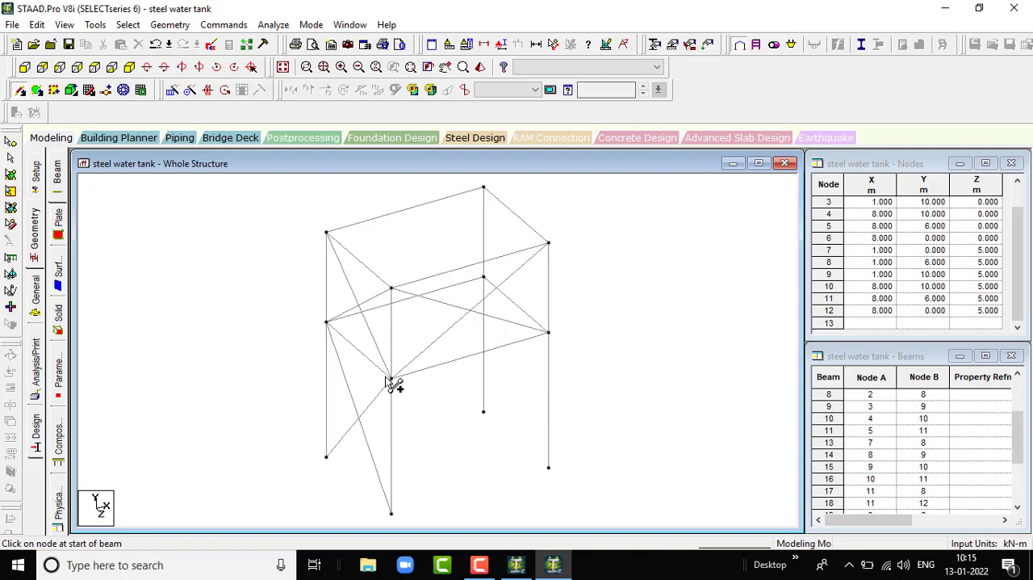
mouse_move(394, 384)
left_mouse_down()
mouse_move(516, 471)
mouse_move(554, 477)
mouse_move(546, 460)
left_mouse_up()
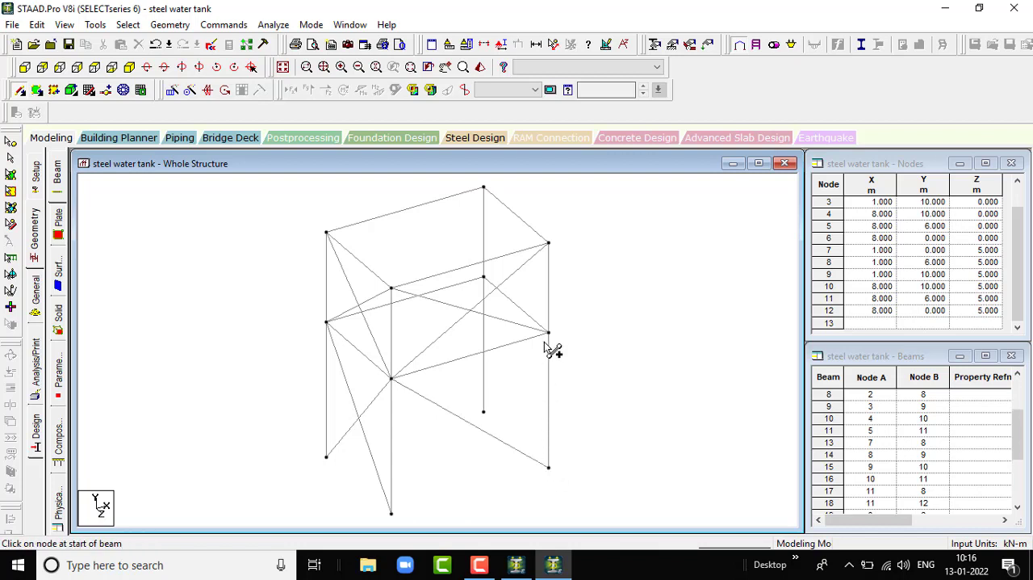
left_click_drag(549, 334, 393, 515)
- Add crossed diagonal bracing beams between the base and the 6 m level on the X = 8 side
key("Left")
key("Left")
key("Left")
key("Left")
key("Left")
key("Left")
key("Left")
key("Left")
key("Left")
key("Left")
key("Left")
key("Left")
key("Left")
key("Left")
key("Left")
key("Left")
key("Left")
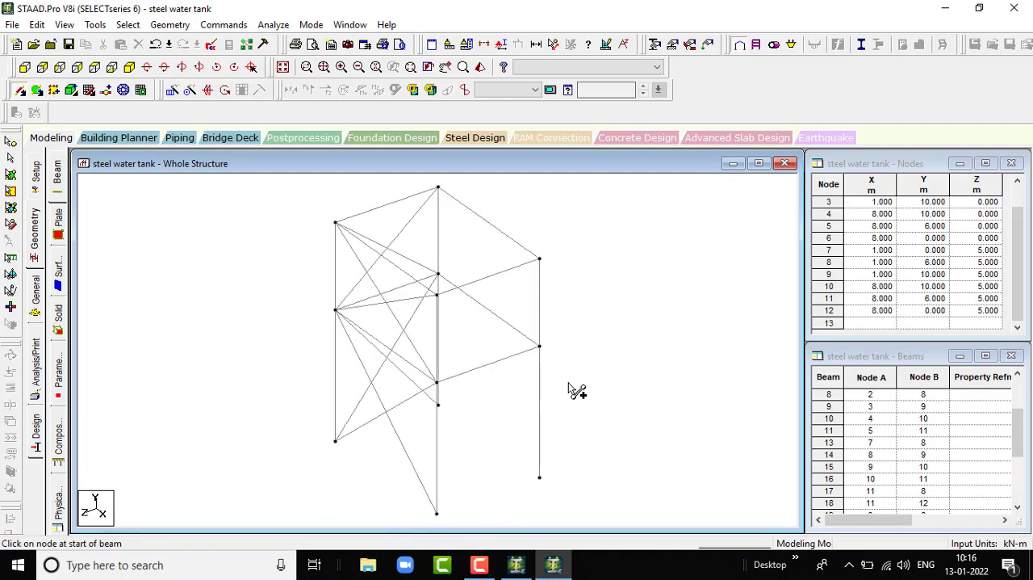
key("Left")
key("Left")
key("Left")
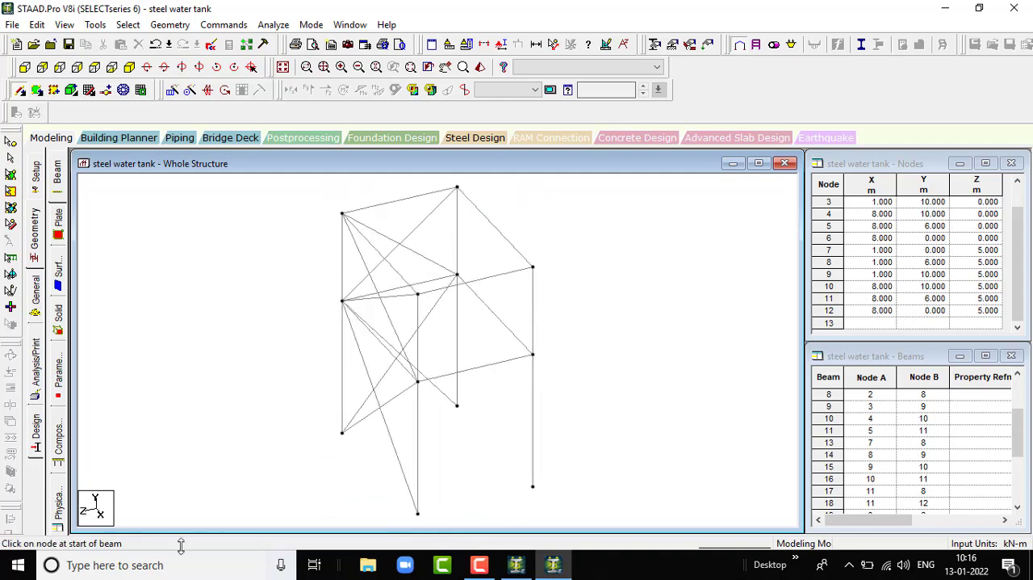
left_click_drag(417, 382, 533, 486)
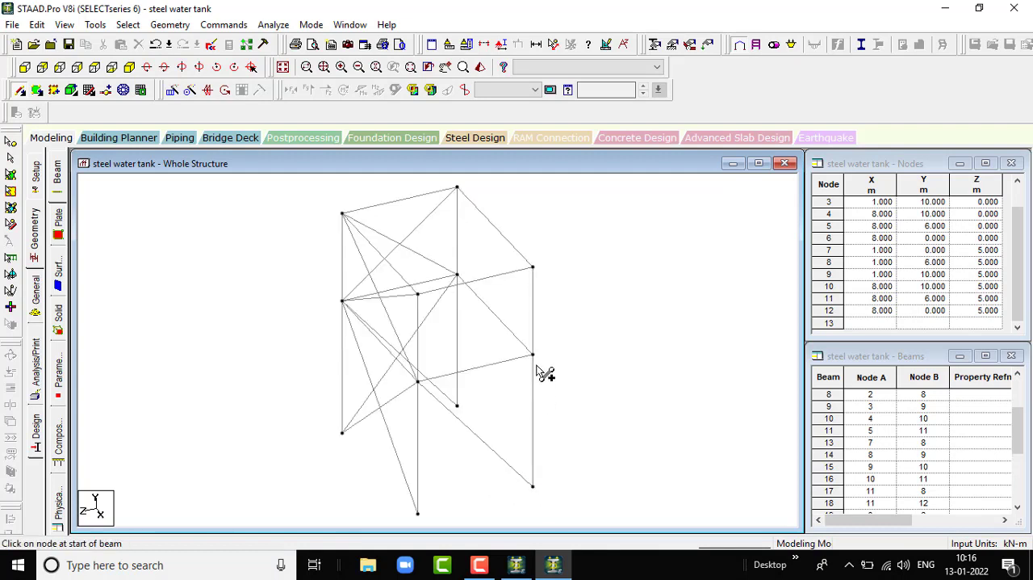
left_click_drag(532, 355, 418, 513)
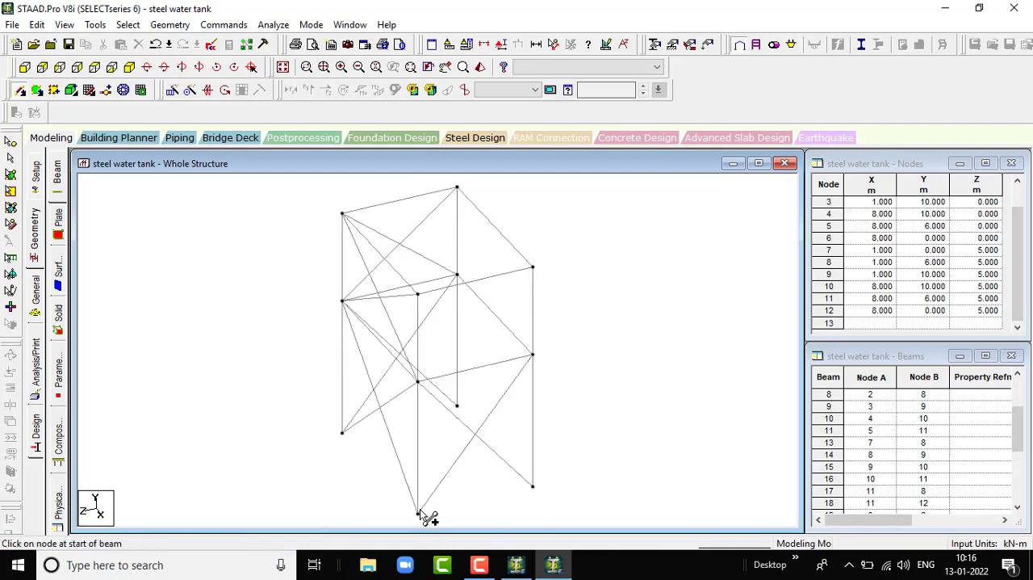
- Add crossed diagonal bracing beams between the base and the 6 m level on the Z = 0 face
key("Left")
key("Left")
key("Left")
key("Left")
key("Left")
key("Left")
key("Left")
key("Left")
key("Left")
key("Left")
key("Left")
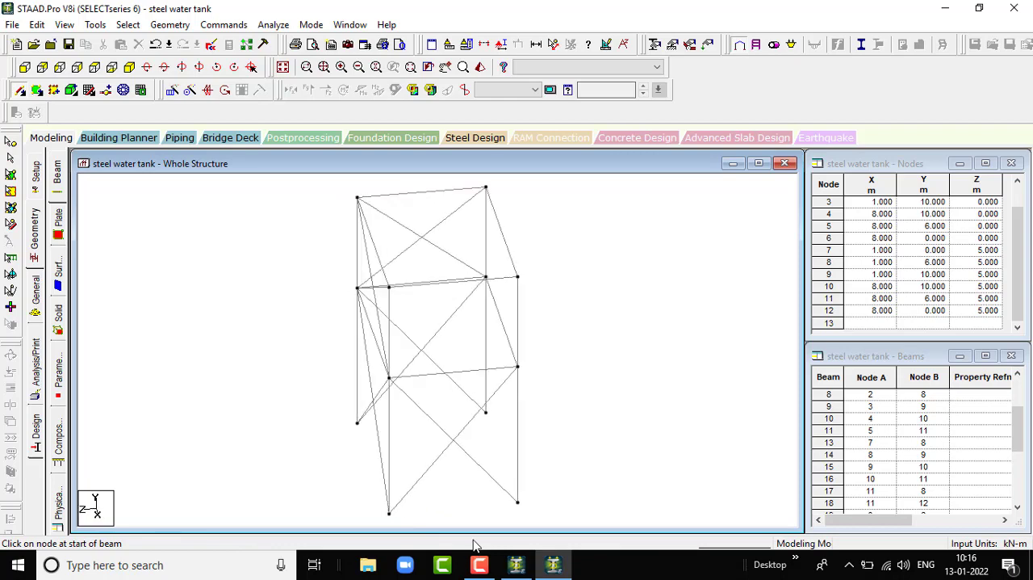
key("Left")
key("Left")
key("Left")
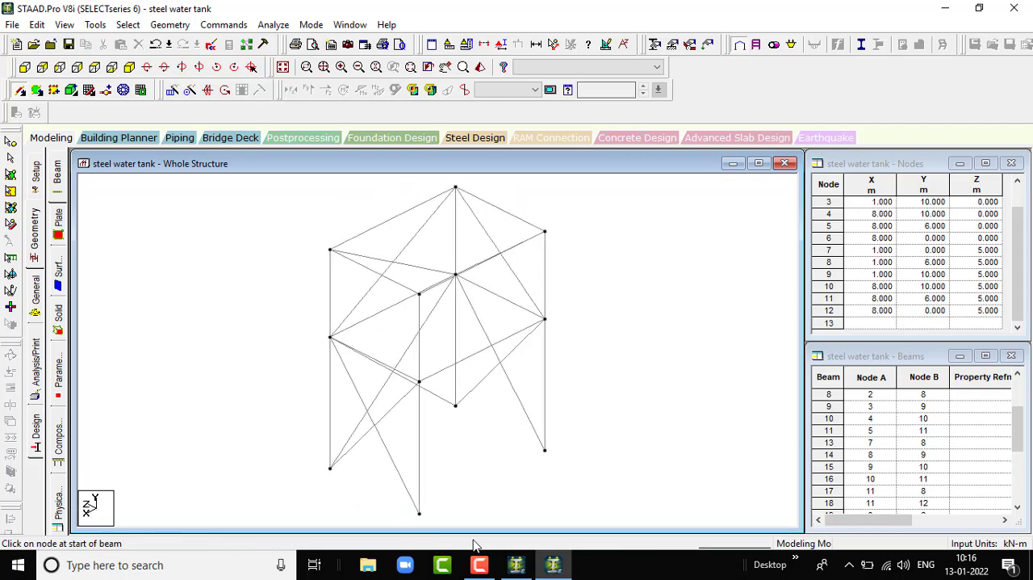
left_click_drag(419, 381, 546, 452)
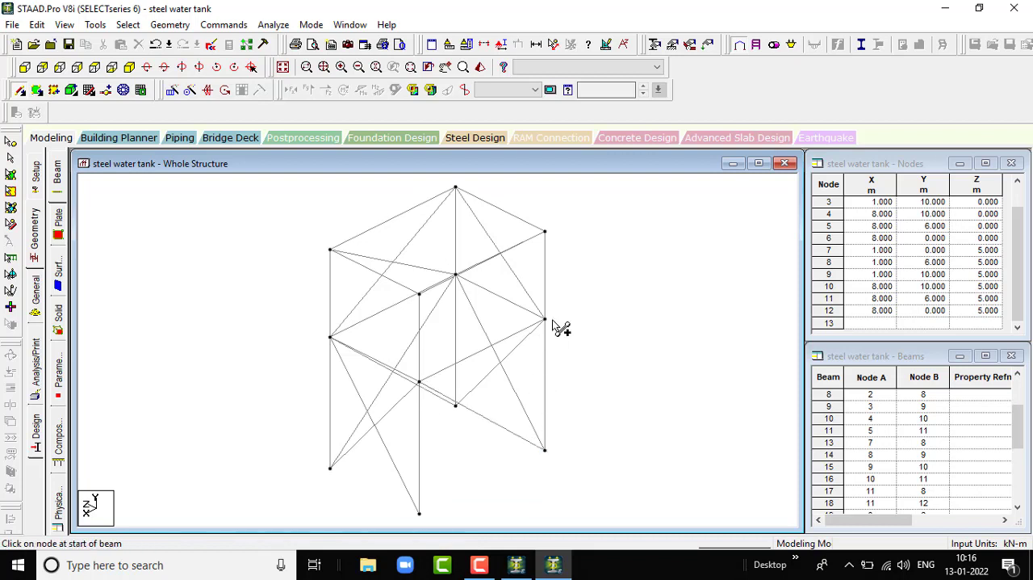
left_click_drag(553, 326, 420, 517)
- Add crossed diagonal bracing beams between the 6 m and 10 m levels on the X = 8 side
scroll(491, 331, "up", 1)
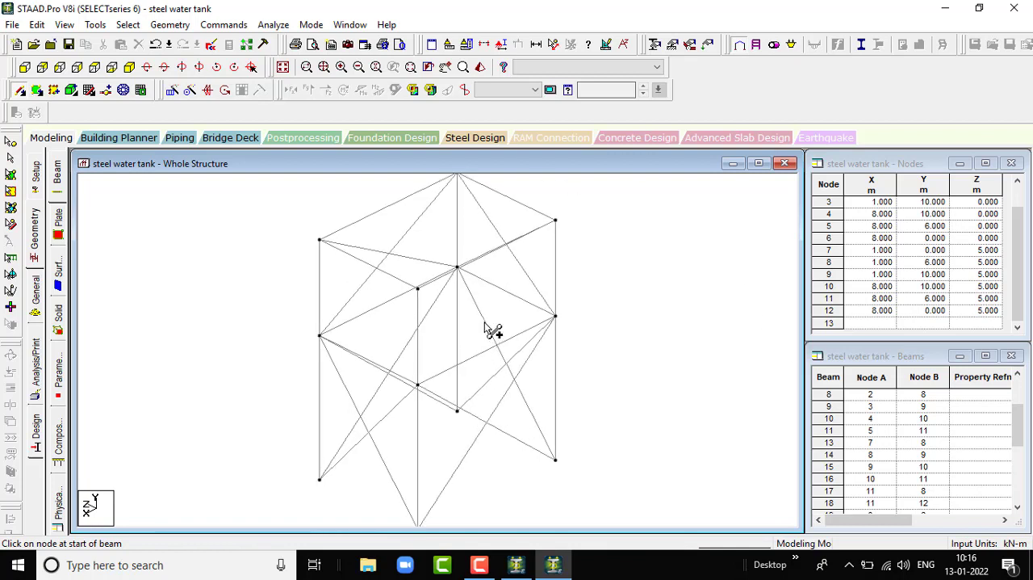
scroll(482, 310, "down", 2)
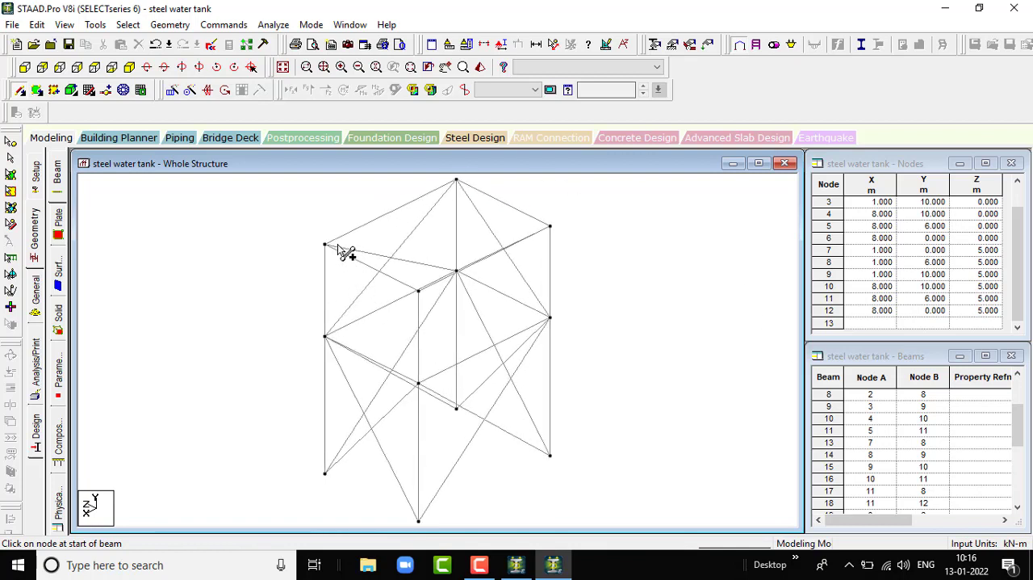
mouse_move(326, 244)
left_mouse_down()
mouse_move(422, 353)
mouse_move(429, 396)
mouse_move(419, 384)
left_mouse_up()
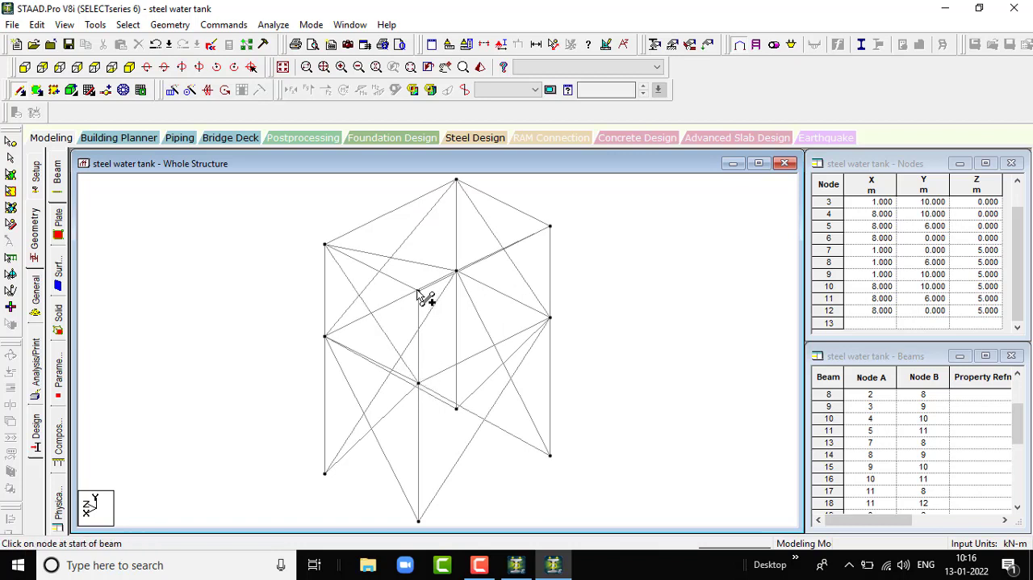
left_click_drag(420, 292, 321, 334)
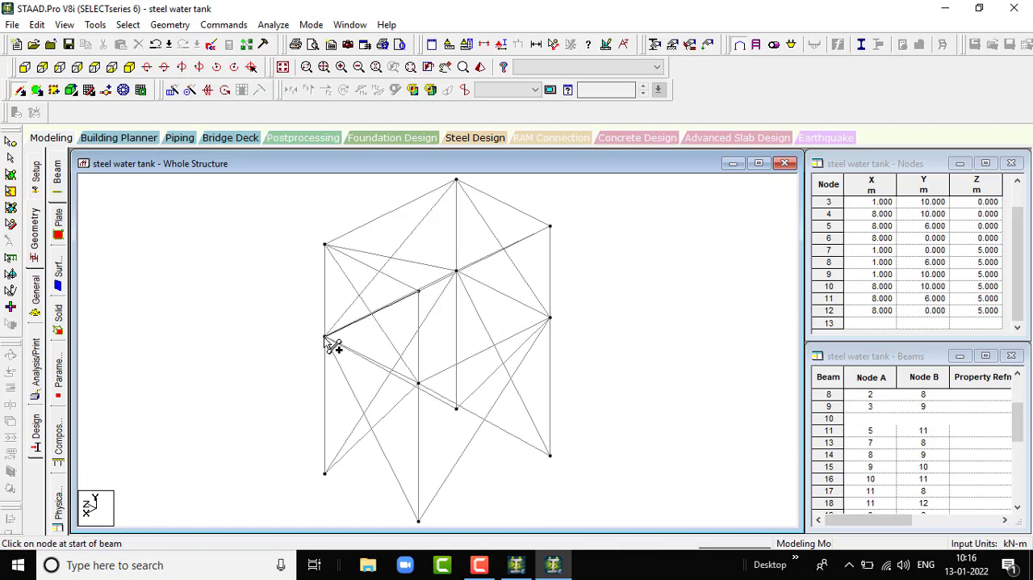
- Add crossed diagonal bracing beams between the 6 m and 10 m levels on the Z = 0 face
key("Left")
key("Left")
key("Left")
key("Left")
key("Left")
key("Left")
key("Left")
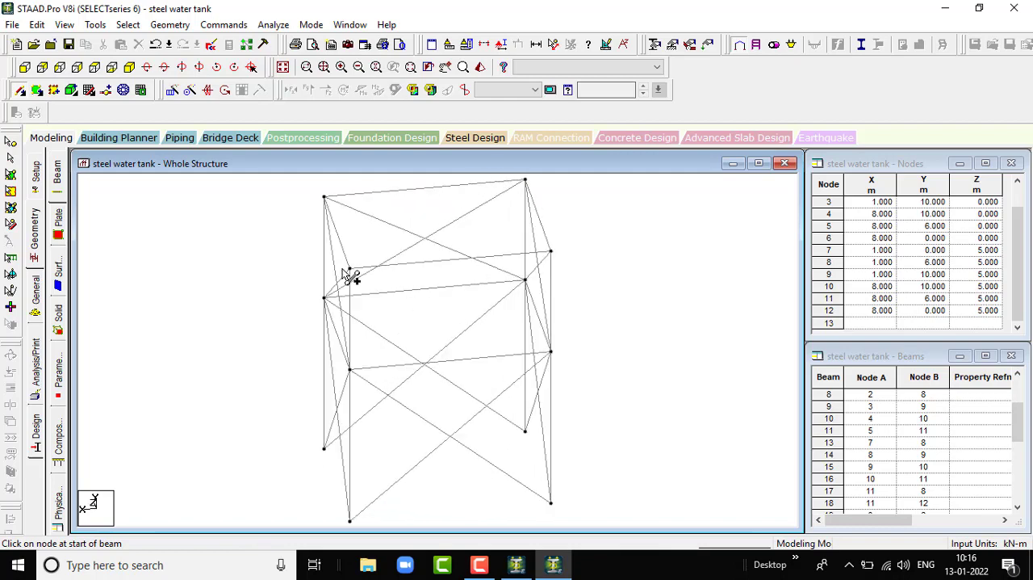
left_click_drag(349, 268, 551, 351)
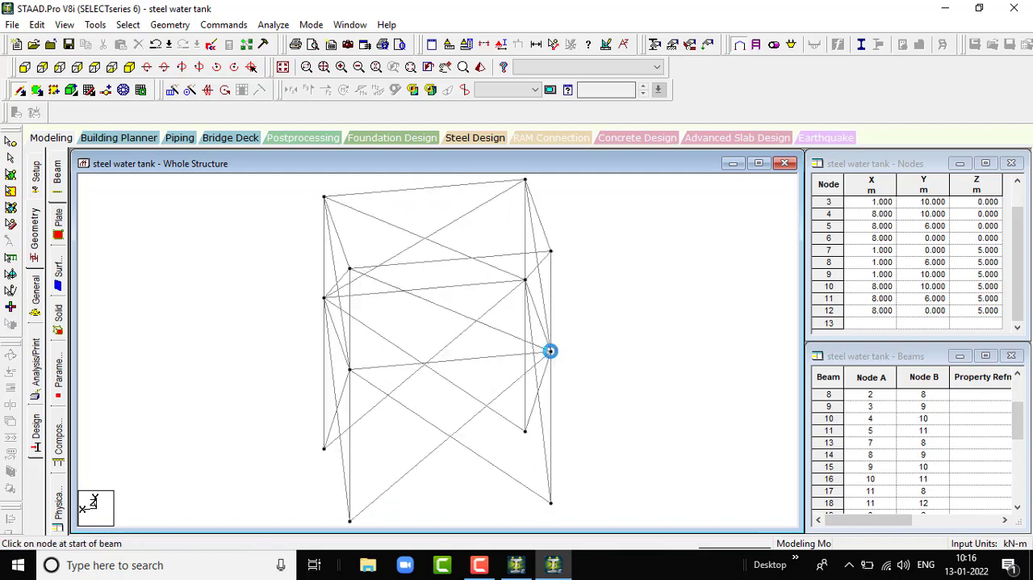
left_click_drag(550, 252, 350, 369)
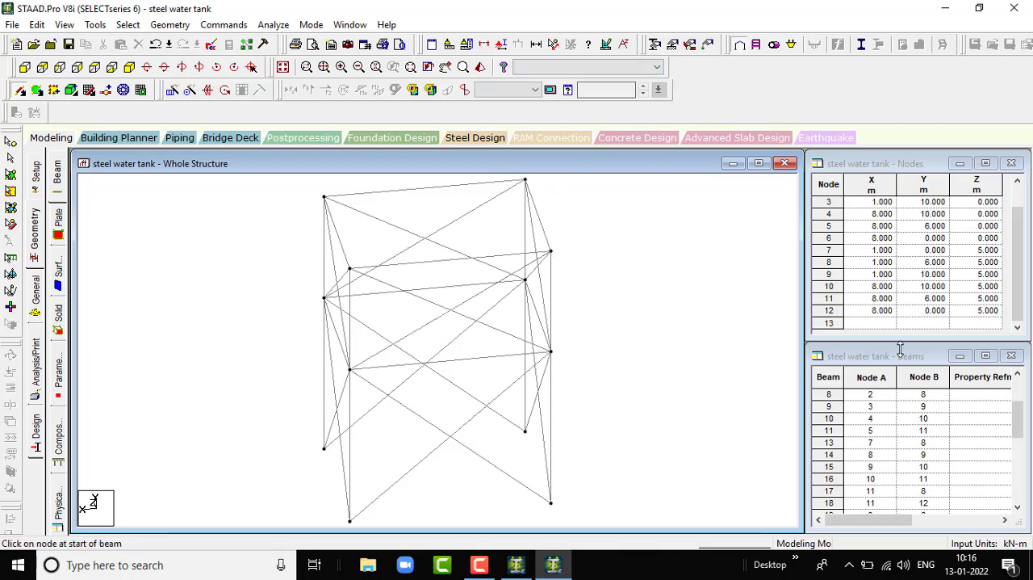
- Inspect the braced frame from different angles in the 3D rendered view and close that view
left_click(478, 68)
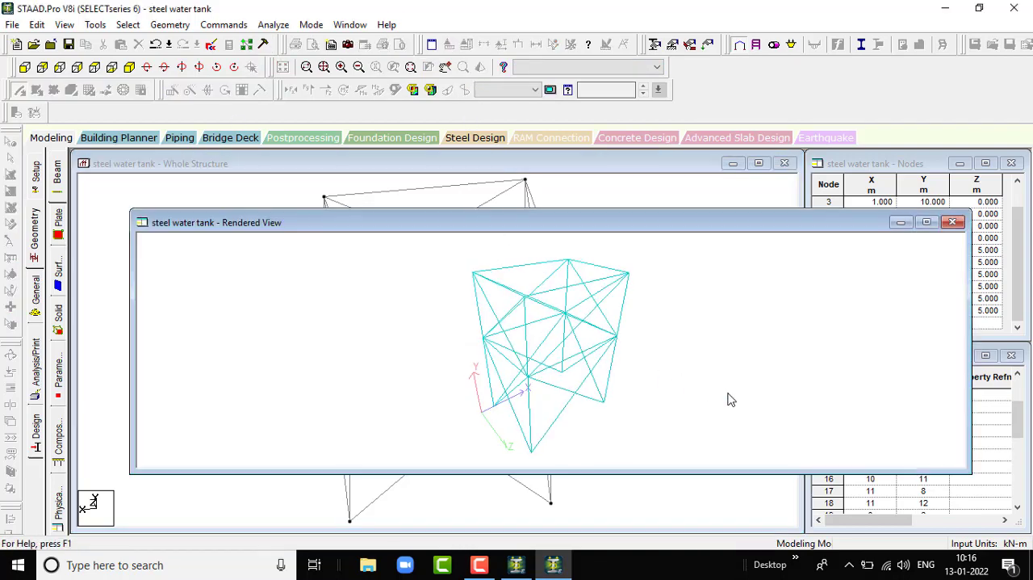
left_click_drag(728, 397, 741, 287)
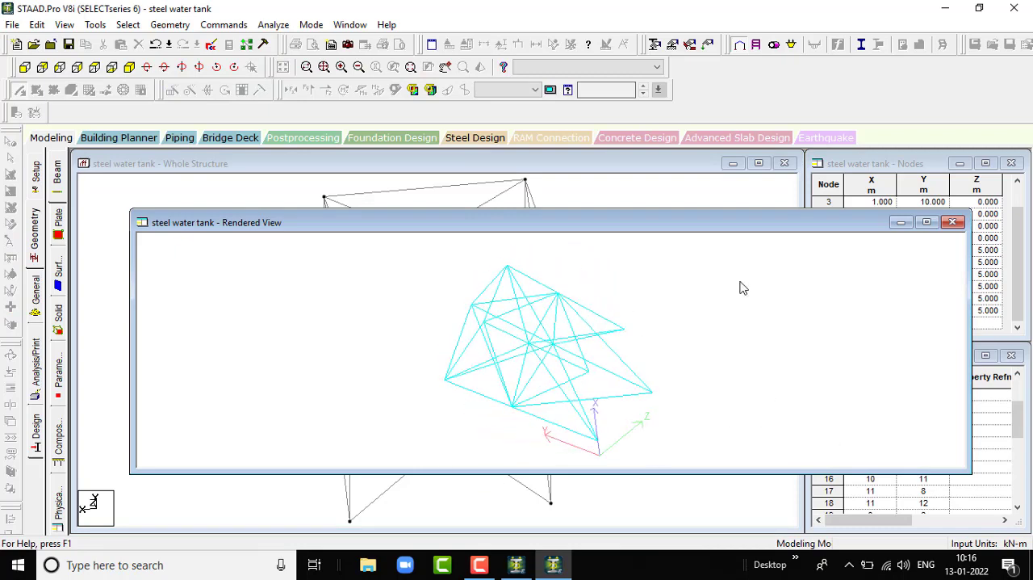
left_click(953, 222)
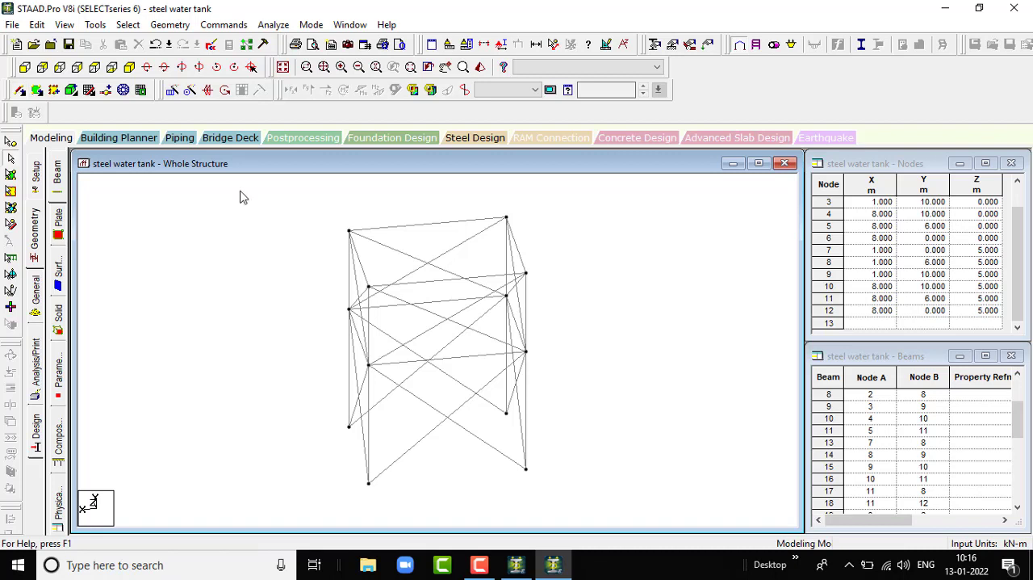
- Check the completed bracing layout in the front, top and isometric views
left_click(26, 69)
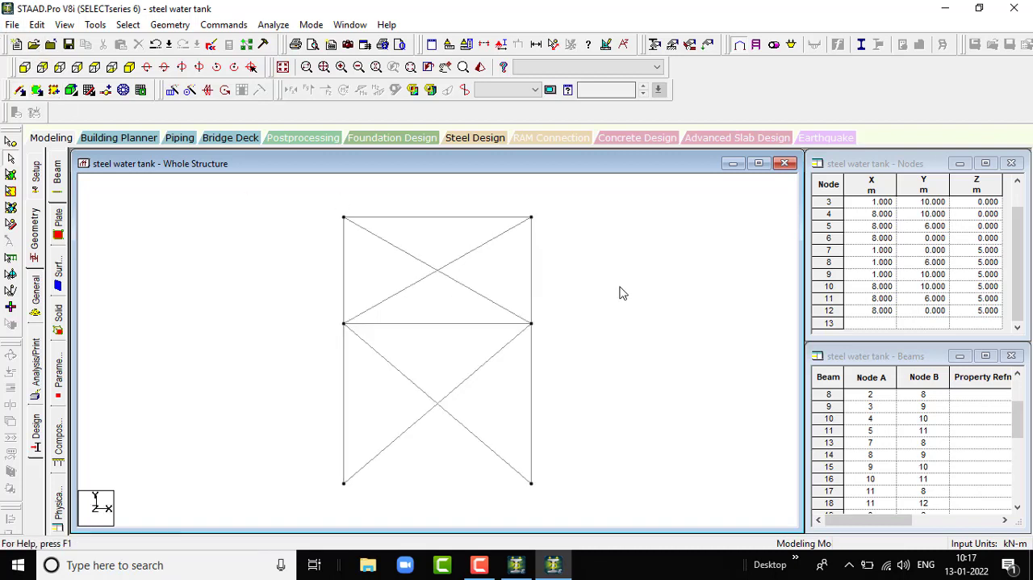
left_click(129, 68)
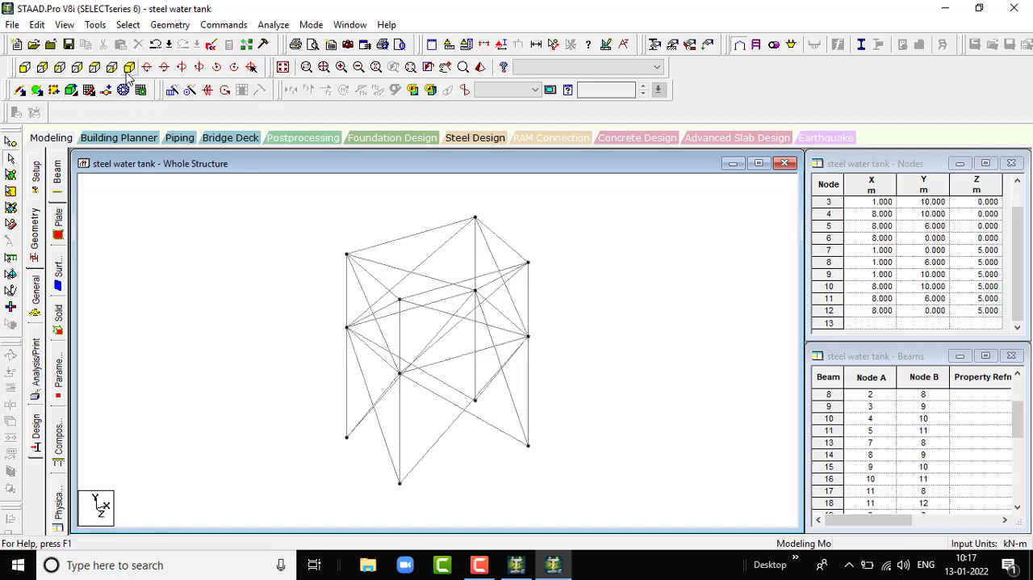
scroll(421, 328, "up", 1)
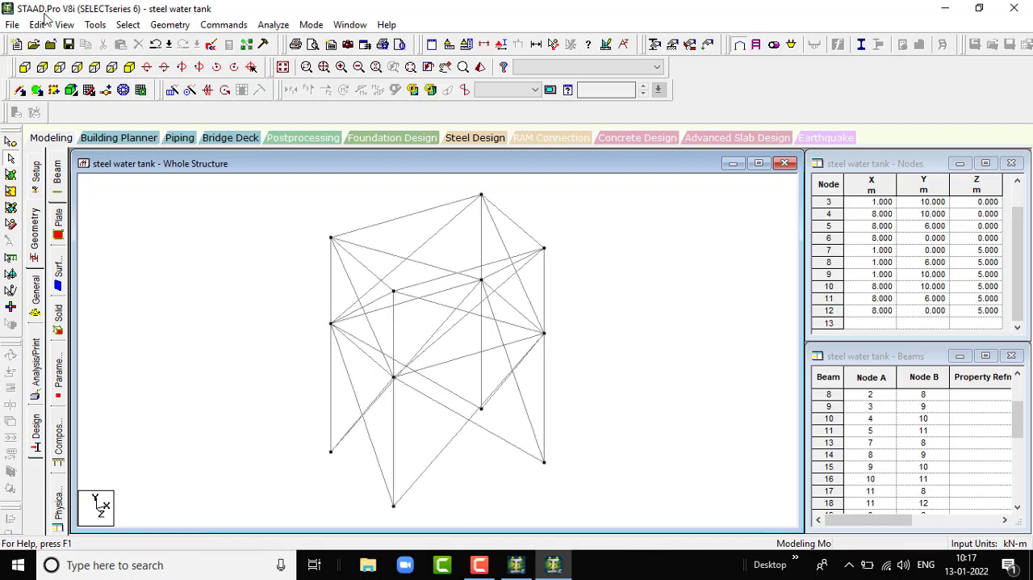
left_click(95, 67)
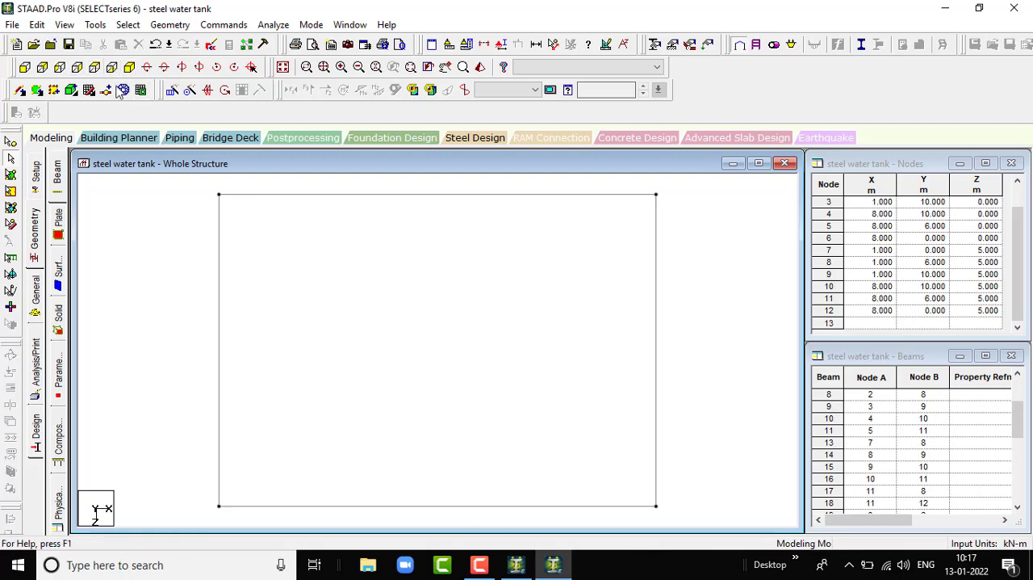
left_click(130, 69)
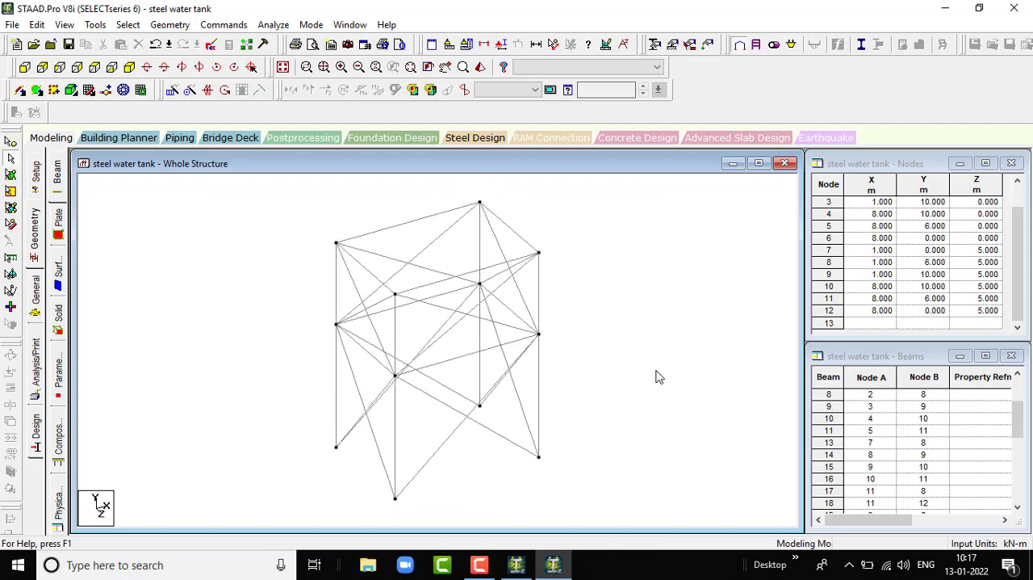
scroll(654, 372, "up", 1)
scroll(619, 383, "up", 2)
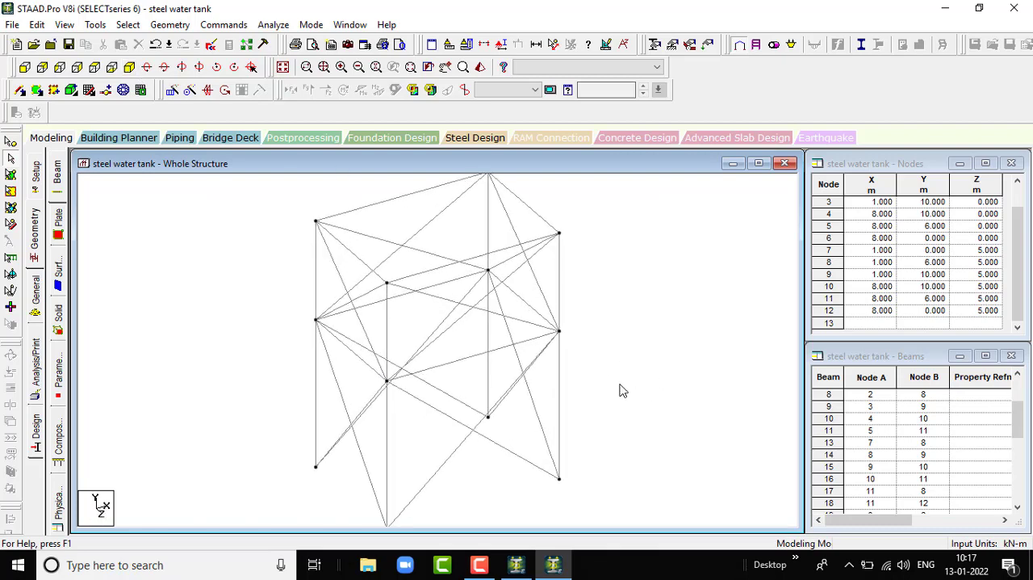
scroll(510, 313, "down", 4)
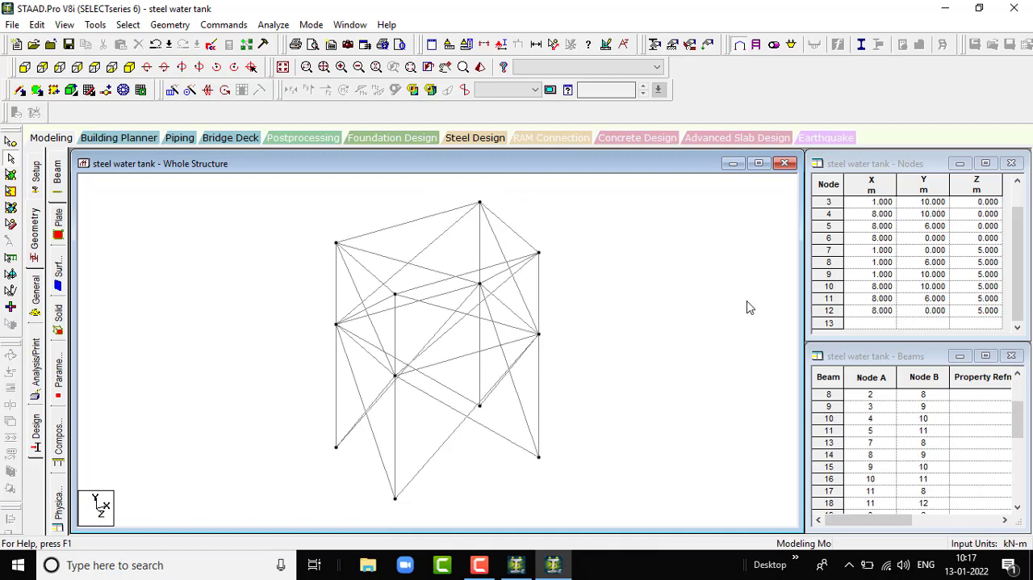
- Open the section property settings for the whole structure
left_click(36, 299)
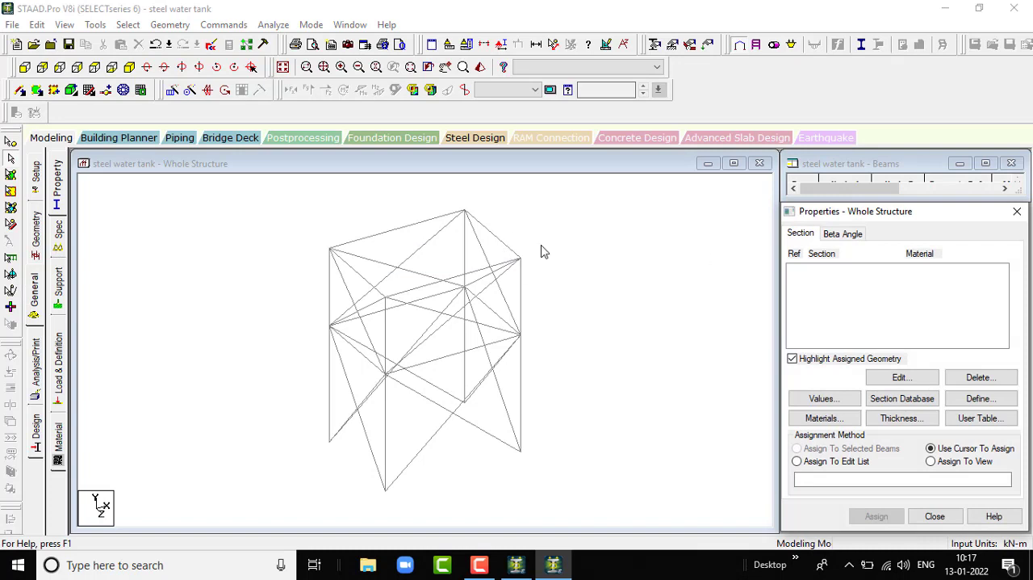
scroll(508, 289, "up", 1)
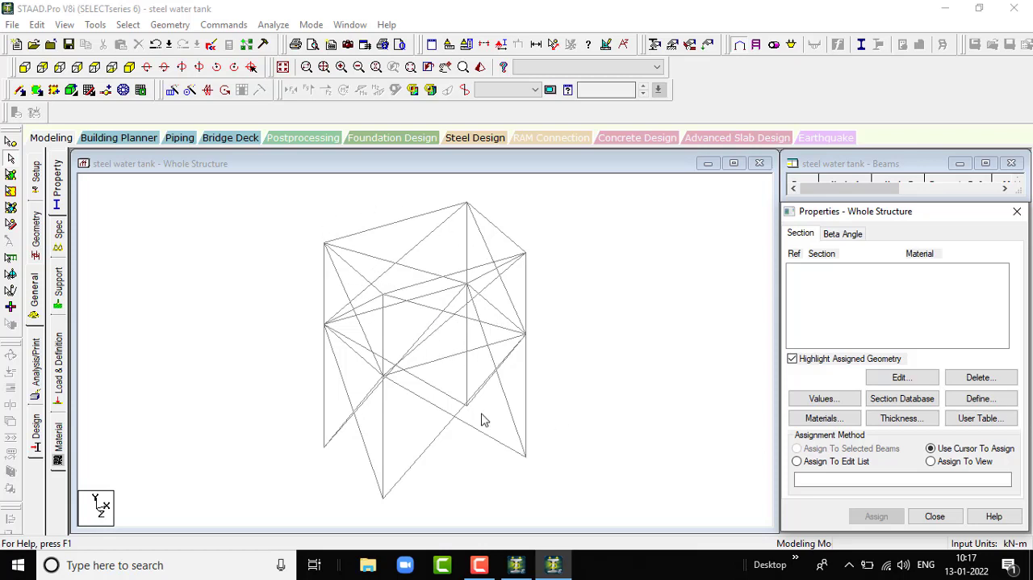
scroll(407, 276, "up", 1)
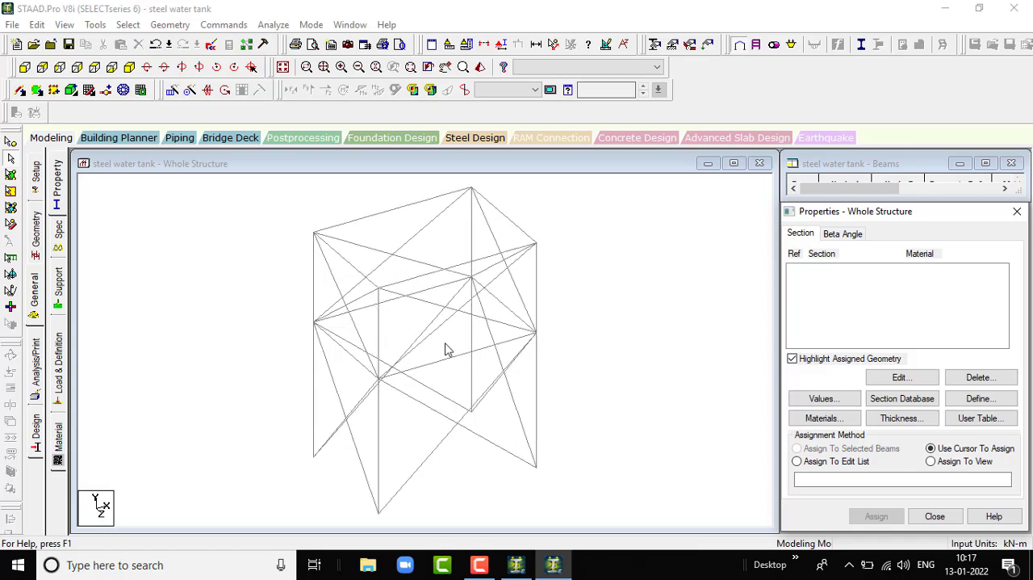
scroll(432, 352, "down", 2)
scroll(472, 361, "down", 1)
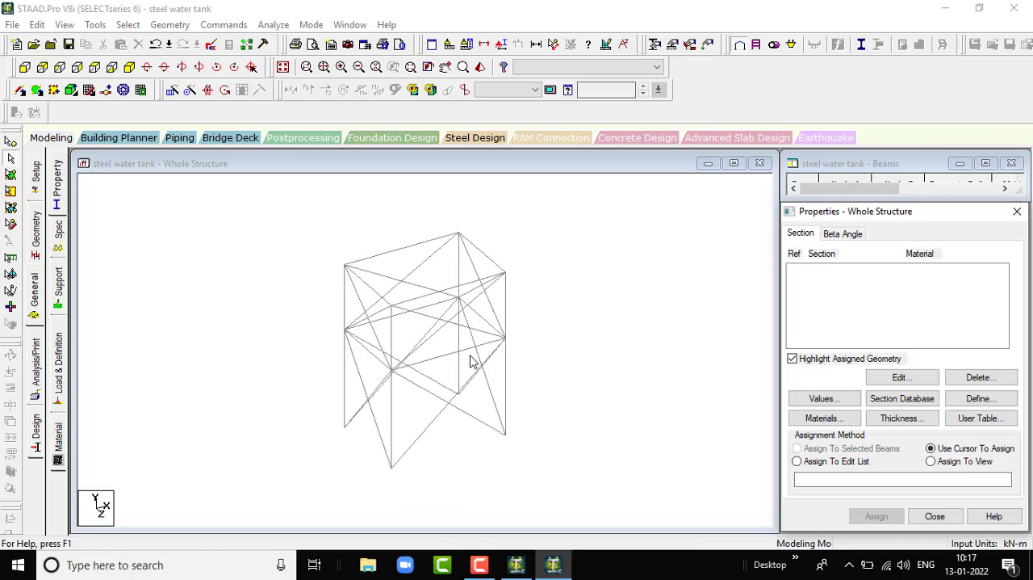
scroll(526, 344, "up", 2)
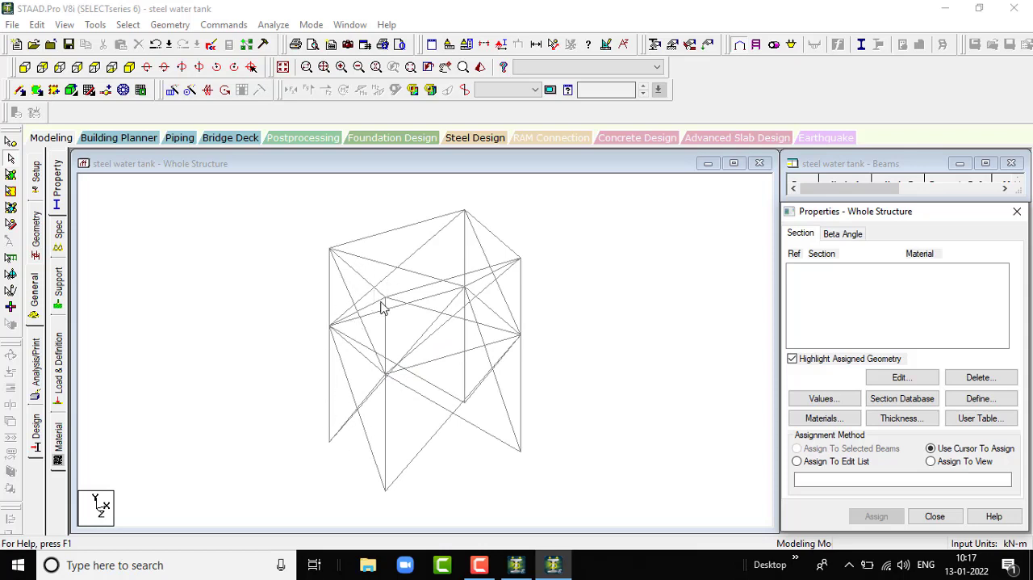
scroll(389, 324, "up", 1)
scroll(347, 272, "down", 2)
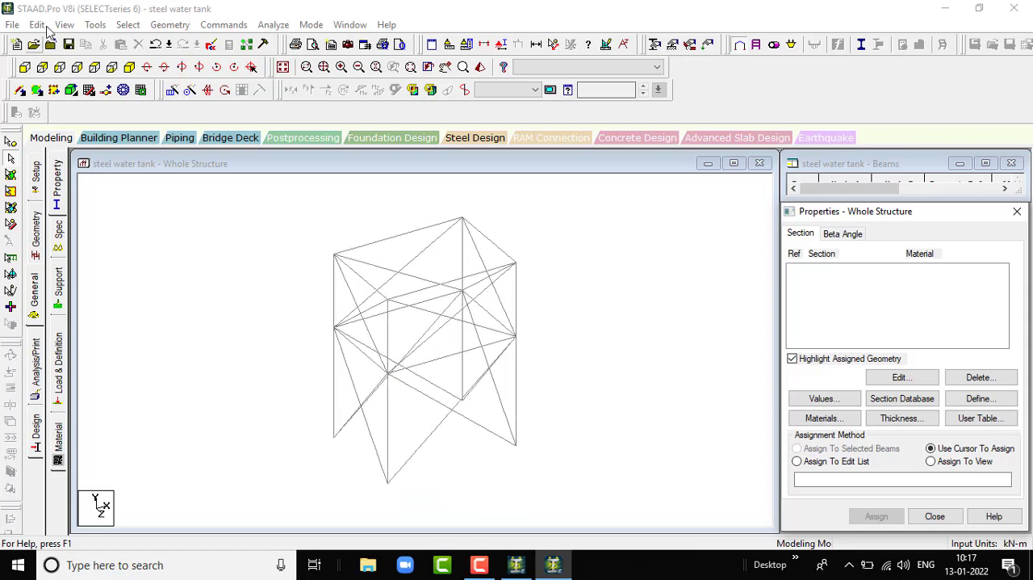
- Select the upper and lower crossed diagonal braces on the front and back faces in the front view
left_click(24, 68)
scroll(510, 416, "down", 1)
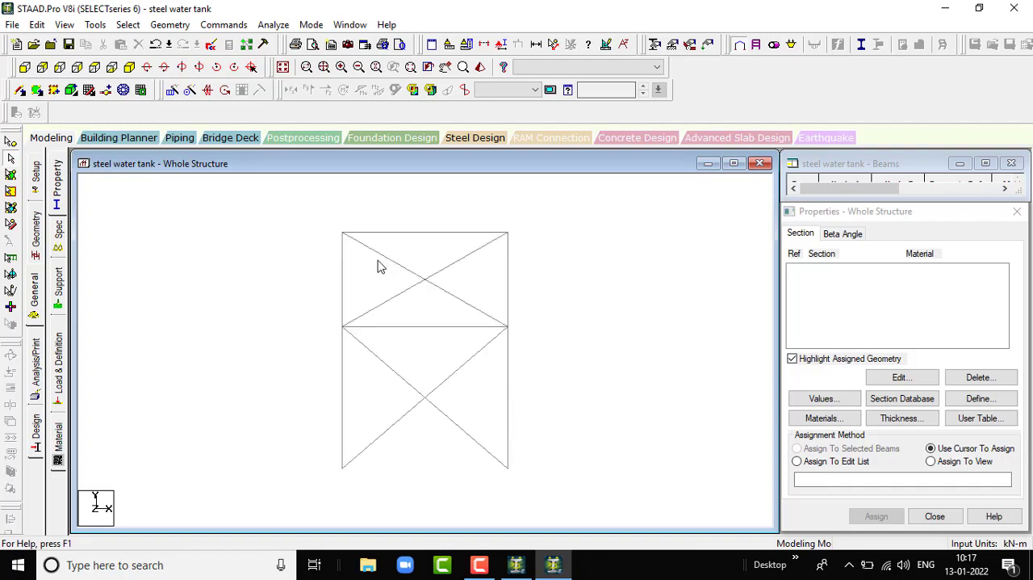
left_click_drag(381, 260, 467, 299)
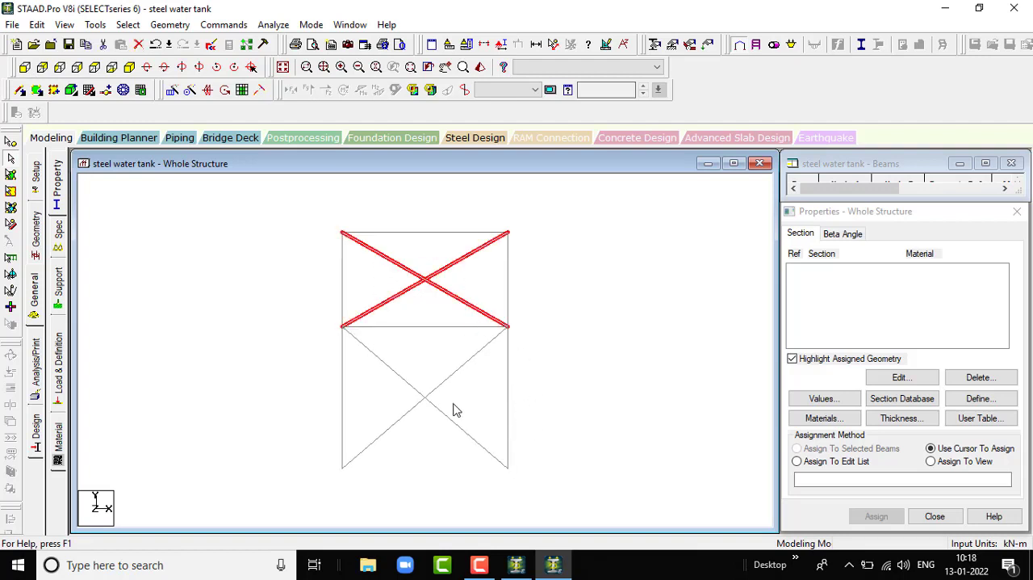
left_click_drag(449, 398, 474, 414)
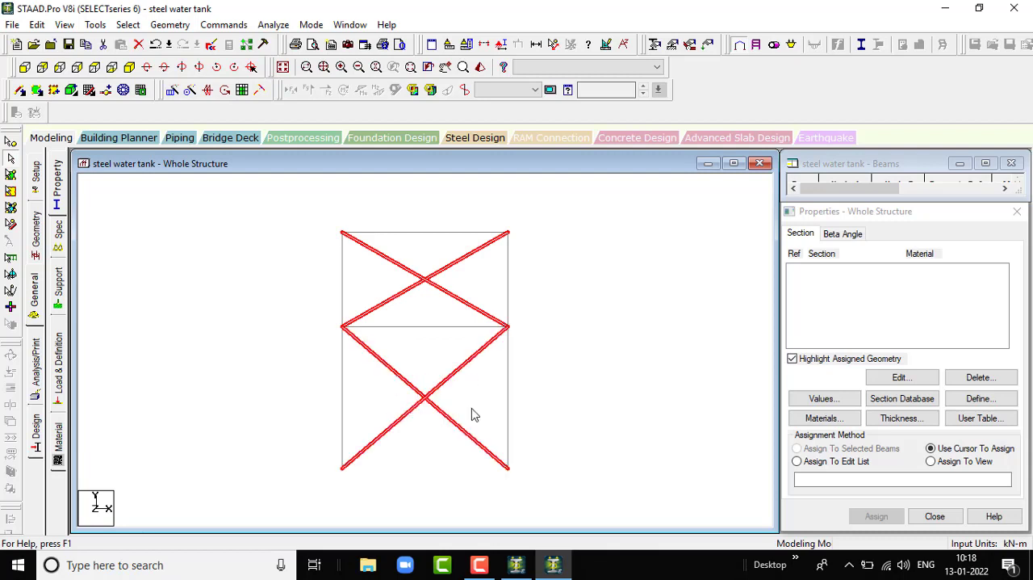
- Add the crossed diagonal braces on the two side faces to the selection and accept the auto save
left_click(59, 67)
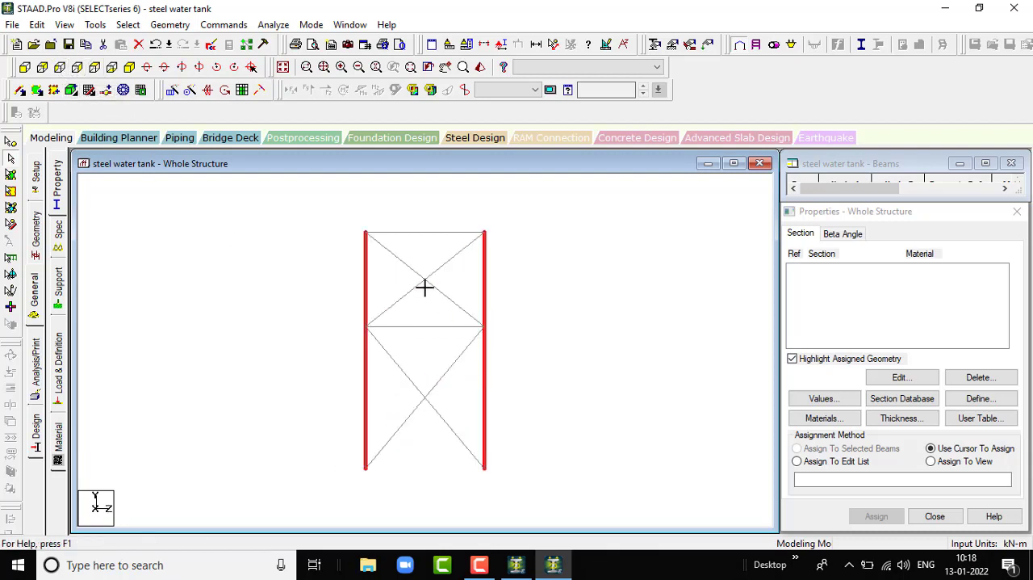
left_click_drag(425, 287, 460, 295)
left_click_drag(391, 380, 462, 416, "ctrl")
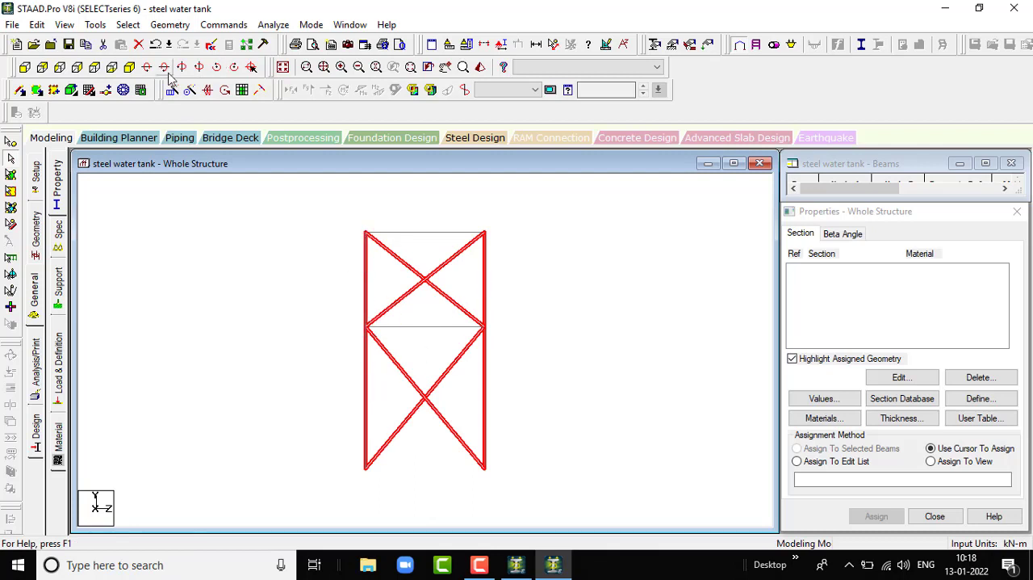
left_click(129, 67)
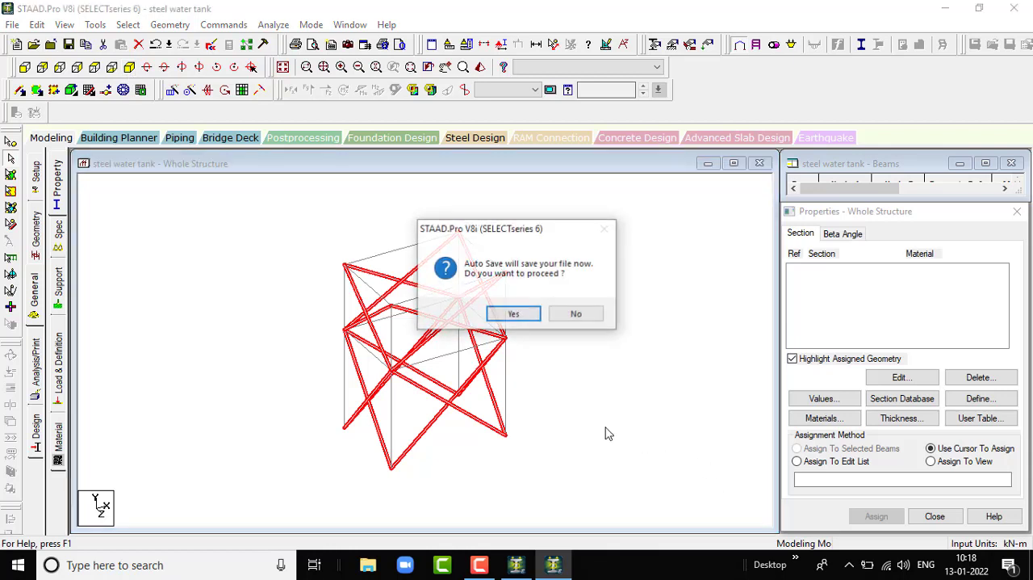
left_click(525, 317)
left_click(423, 302)
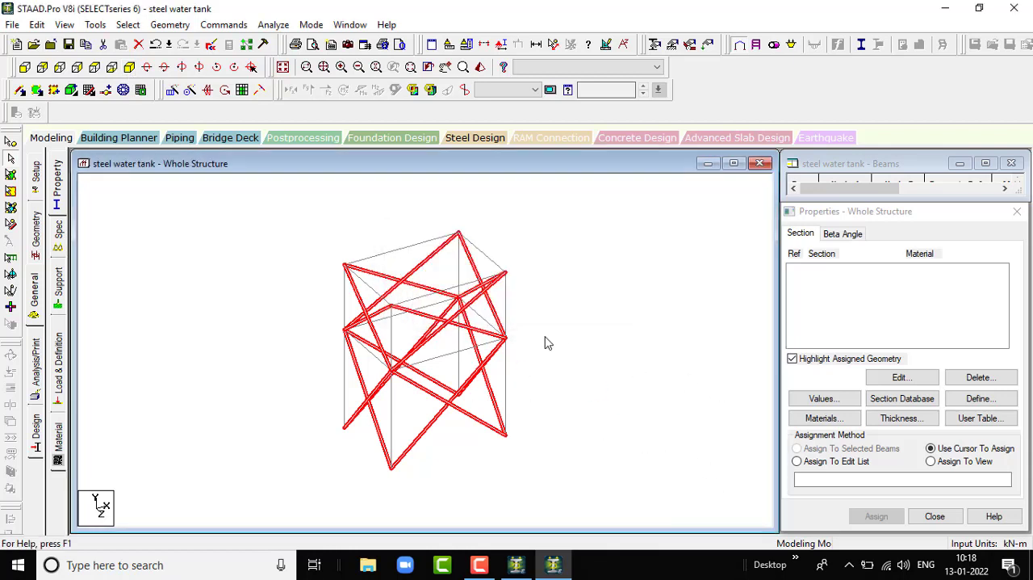
scroll(509, 337, "up", 4)
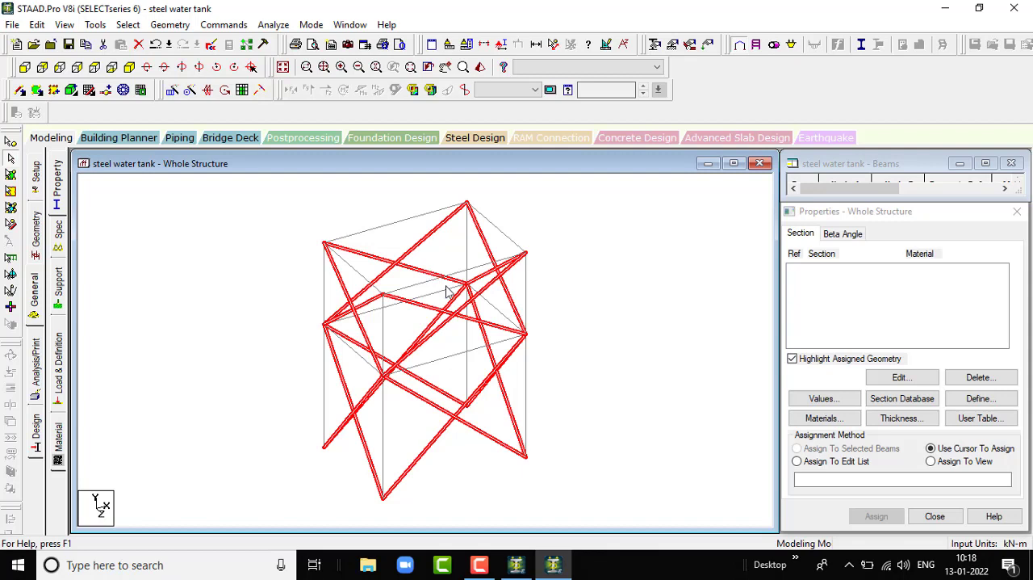
scroll(446, 292, "up", 1)
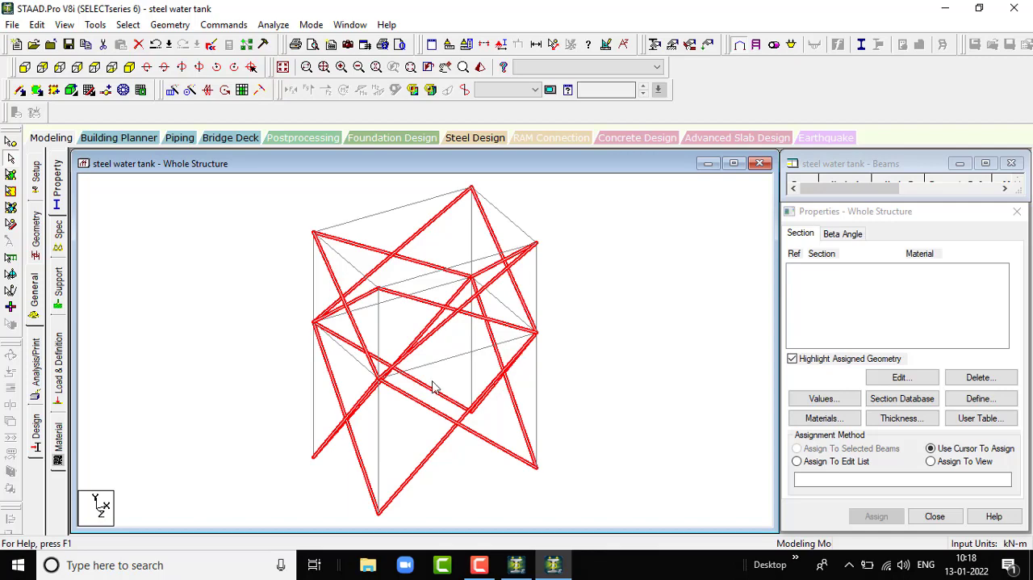
scroll(473, 396, "down", 3)
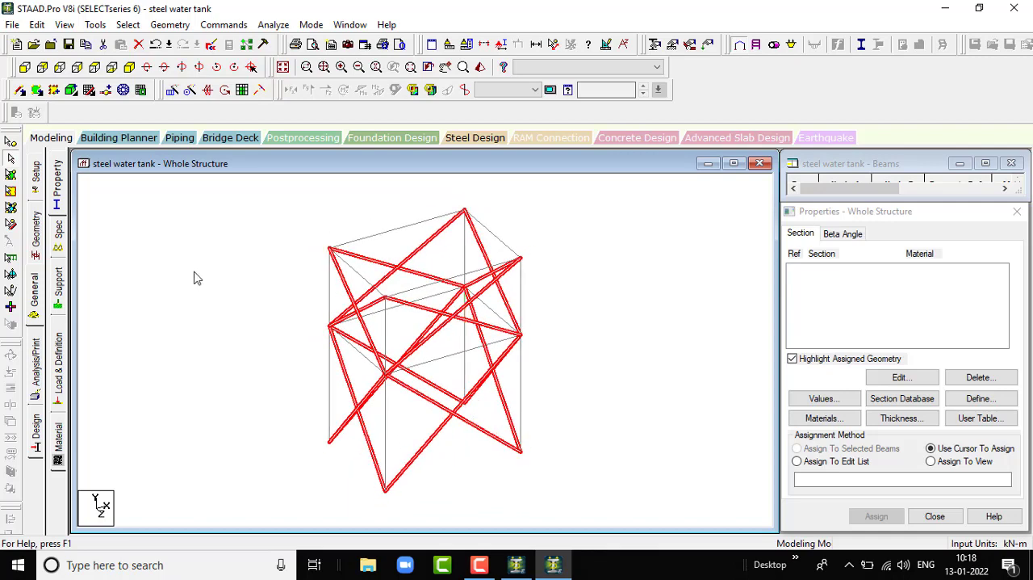
left_click(125, 25)
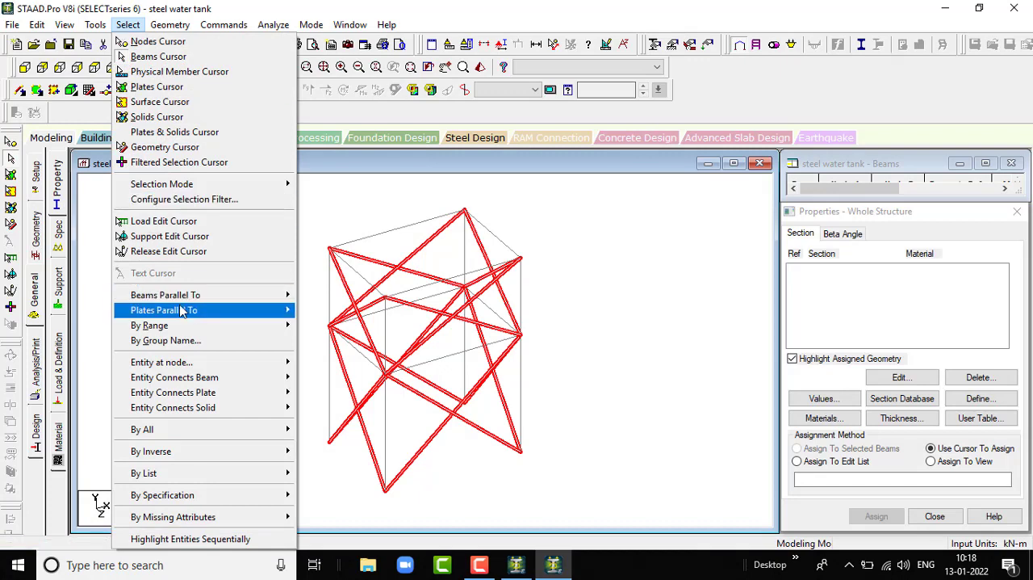
left_click(187, 340)
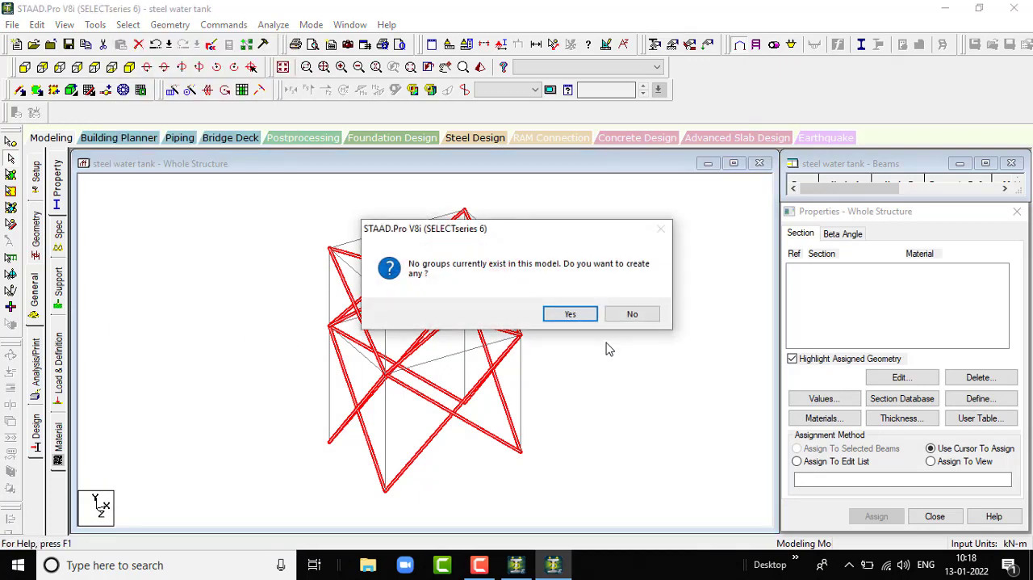
left_click(628, 316)
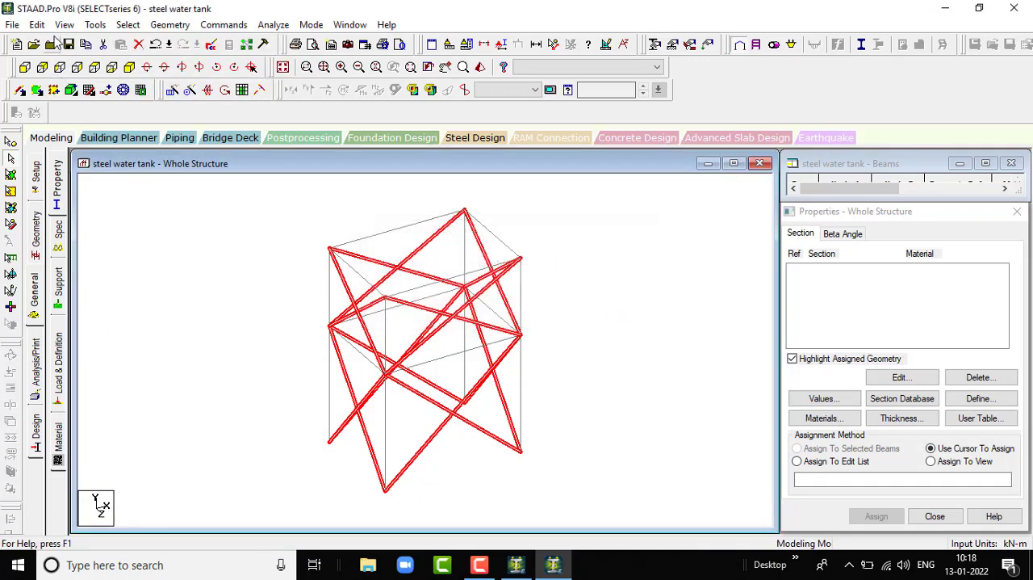
- Create a new group named "tapers" of type Beam
left_click(100, 27)
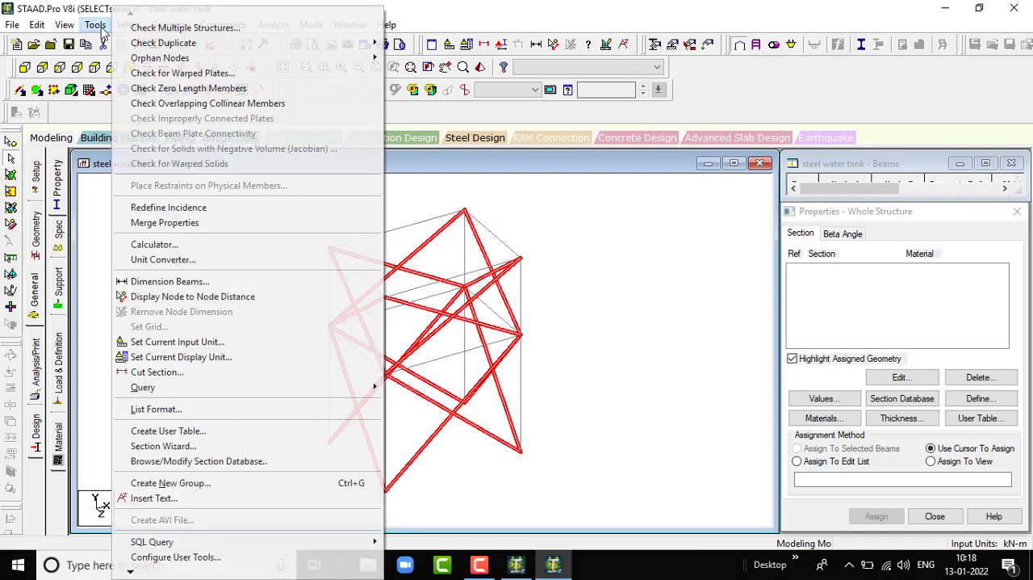
left_click(208, 484)
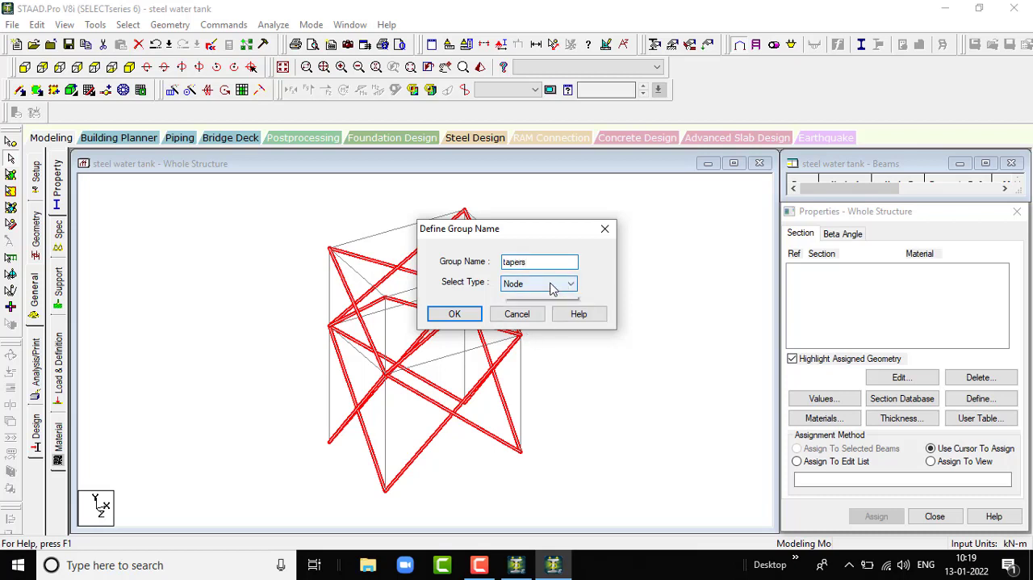
left_click(553, 284)
left_click(516, 307)
left_click(455, 313)
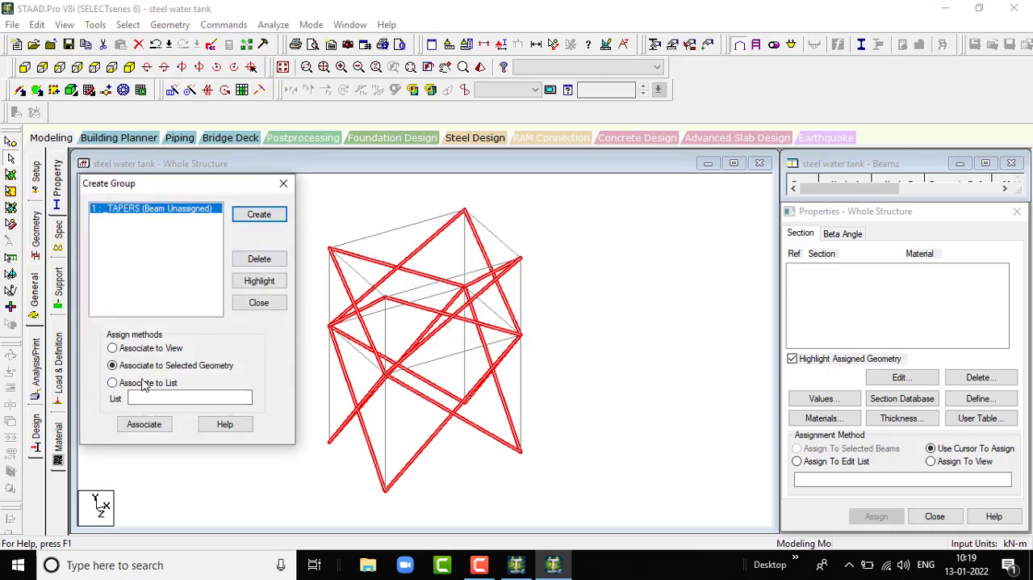
- Associate the selected diagonal braces with the TAPERS group and clear the selection
left_click(145, 430)
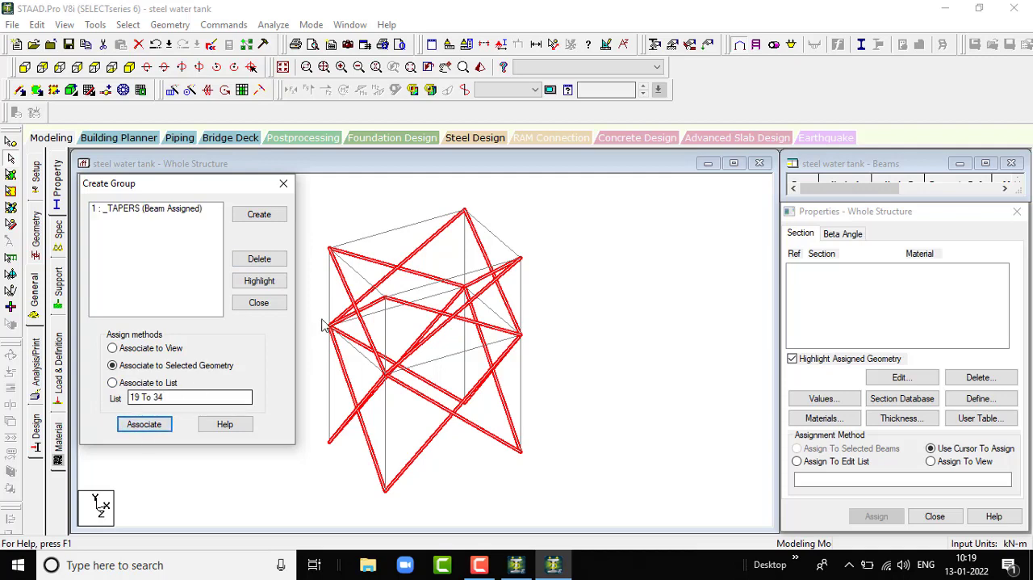
scroll(432, 305, "down", 3)
scroll(524, 332, "up", 2)
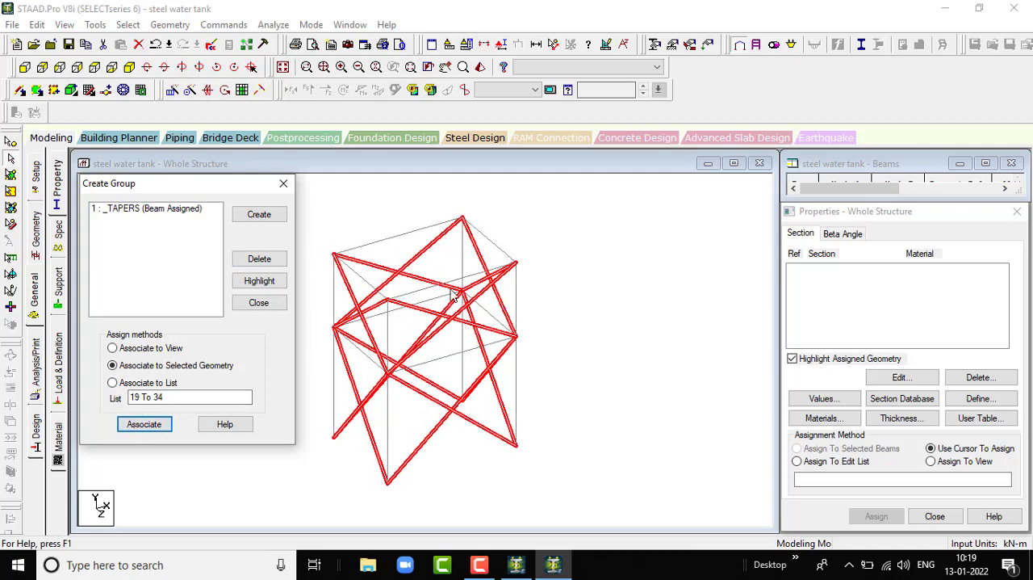
scroll(449, 289, "up", 1)
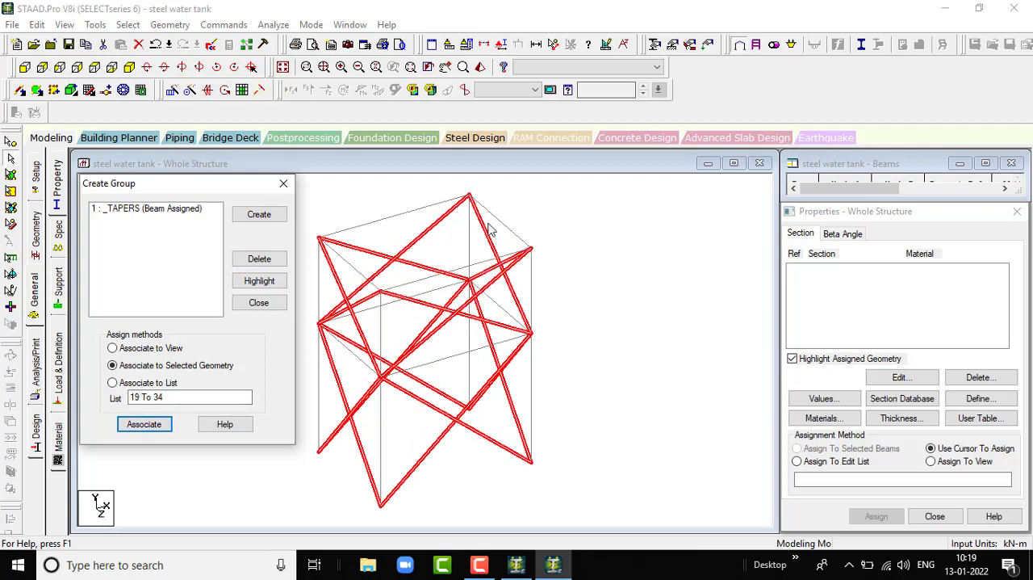
scroll(397, 260, "down", 1)
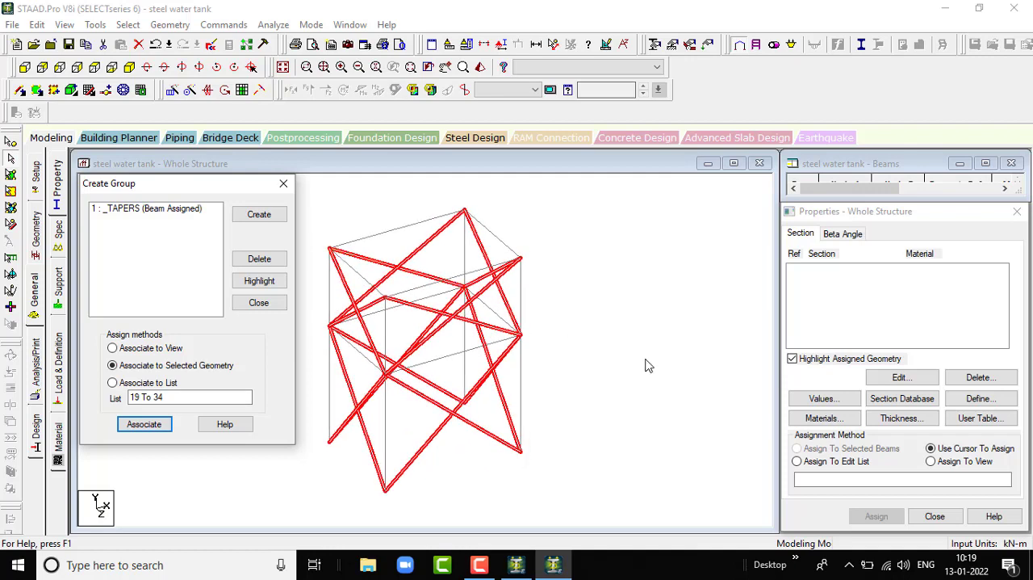
left_click(621, 305)
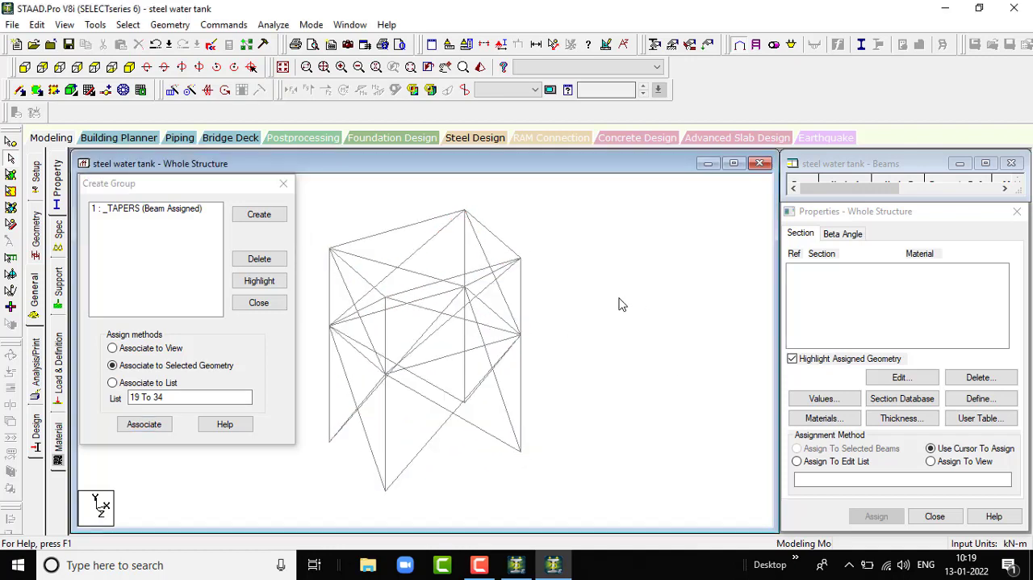
- Create a second group named "columns" of type Beam
left_click(259, 214)
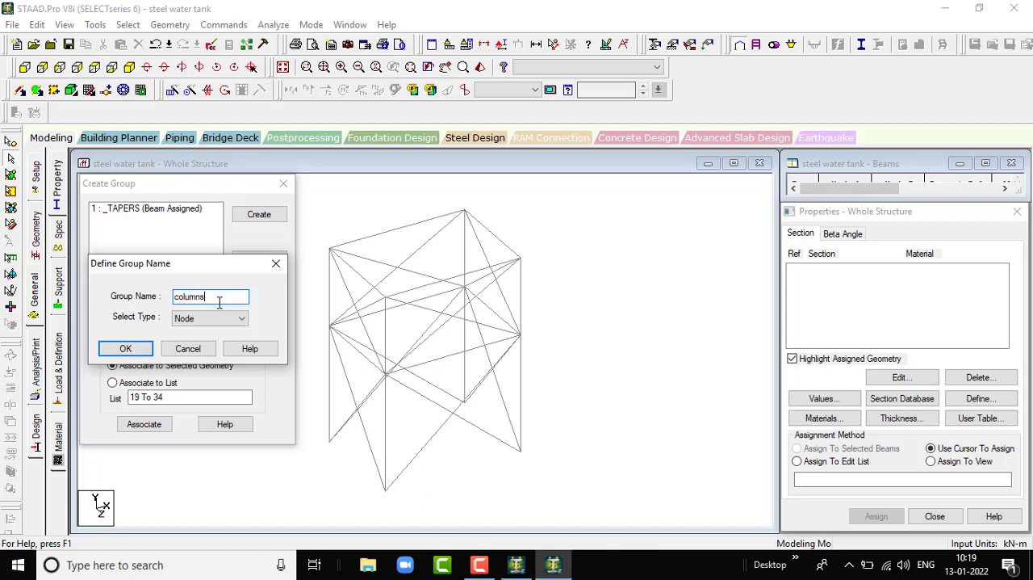
left_click(241, 318)
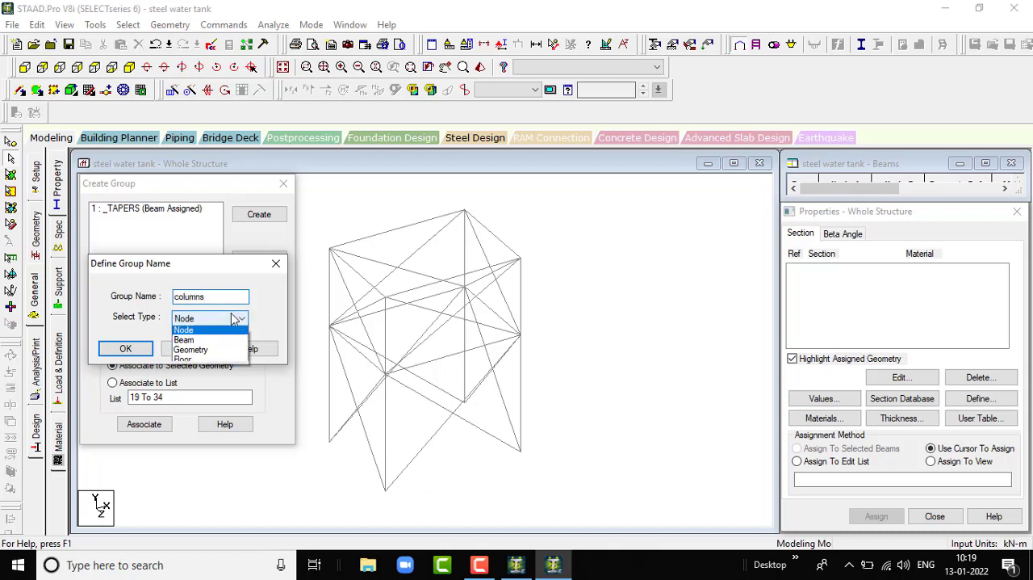
left_click(225, 345)
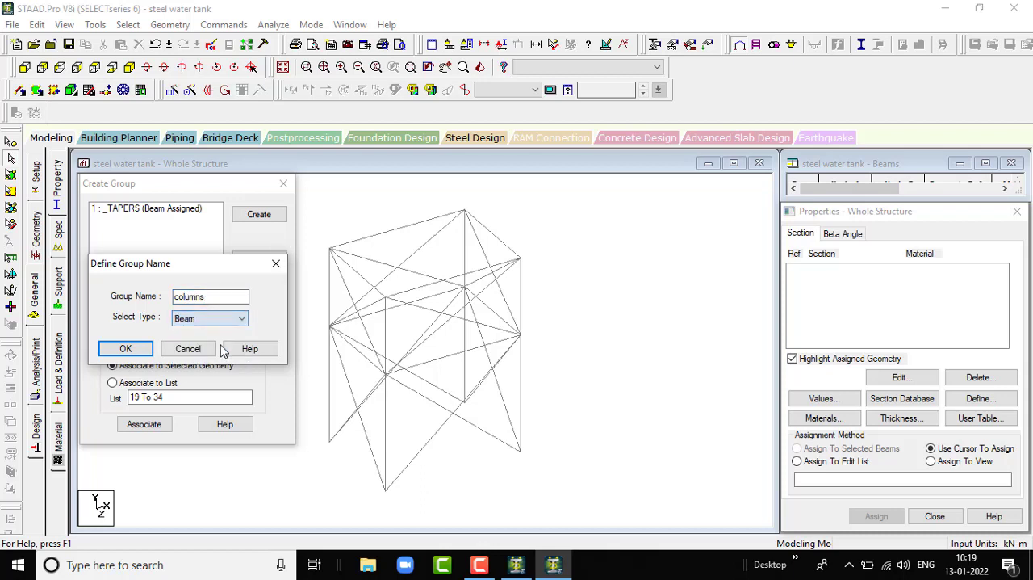
left_click(127, 349)
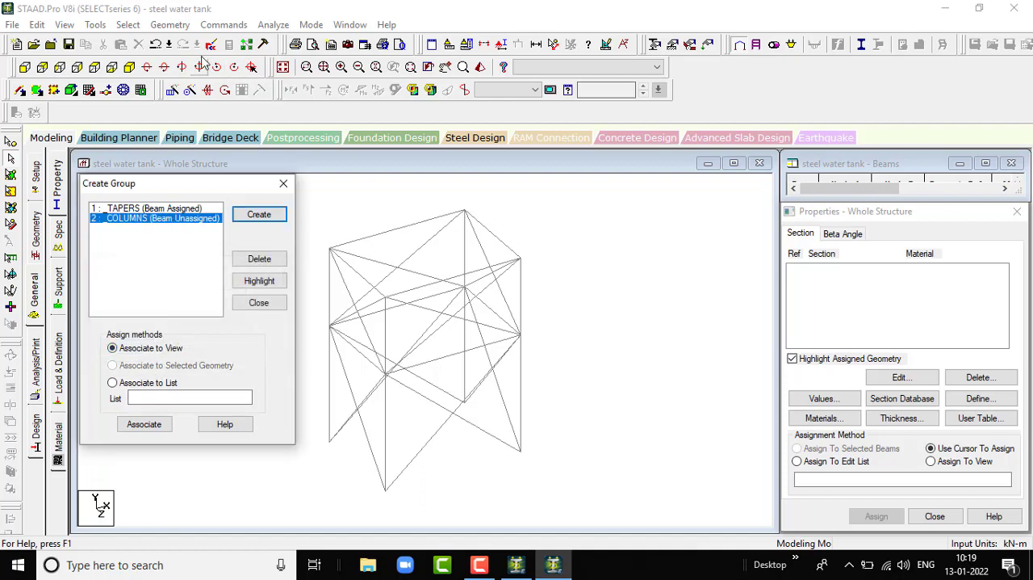
left_click(127, 25)
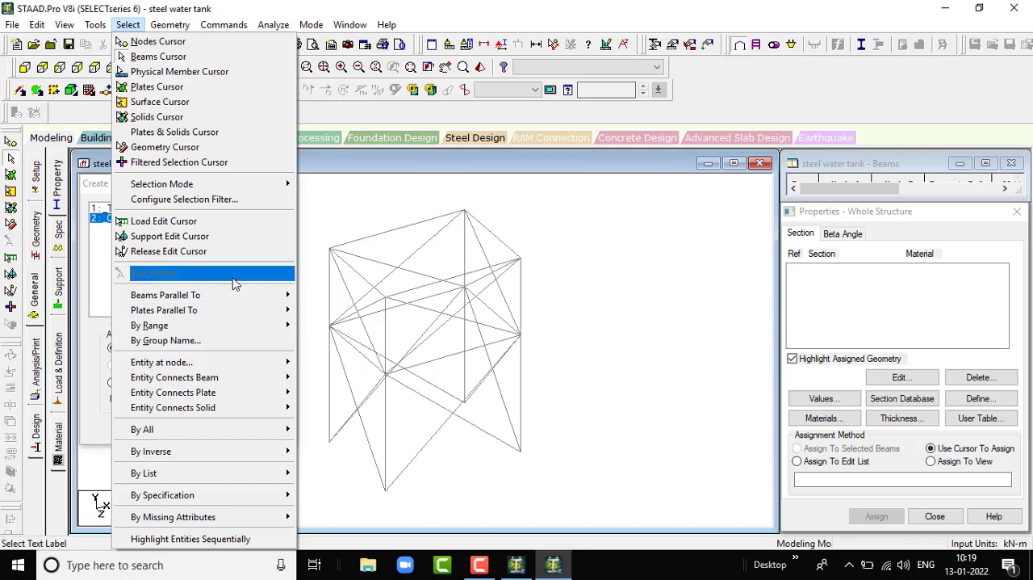
mouse_move(232, 295)
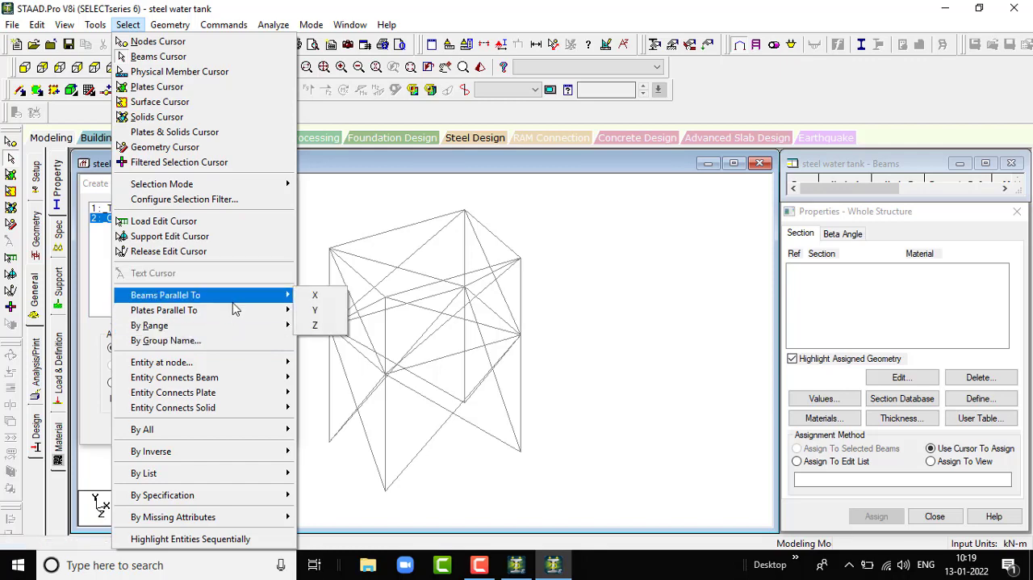
left_click(331, 296)
left_click(127, 25)
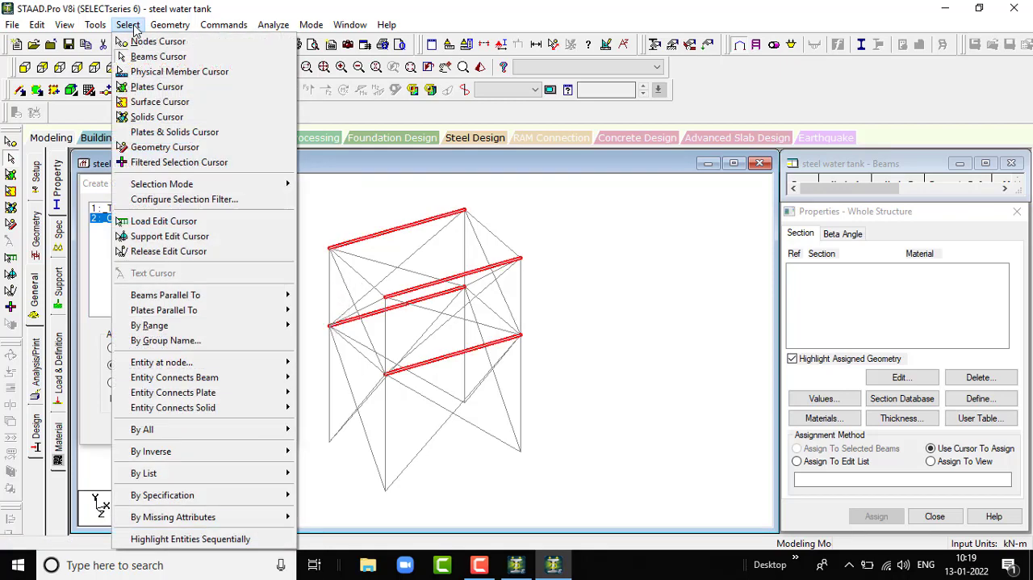
mouse_move(205, 296)
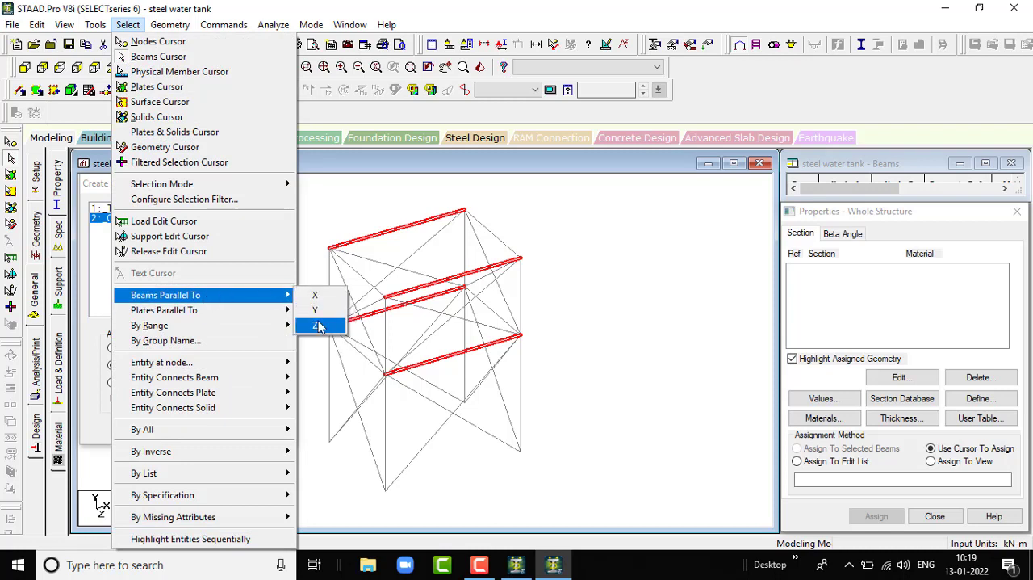
left_click(326, 327)
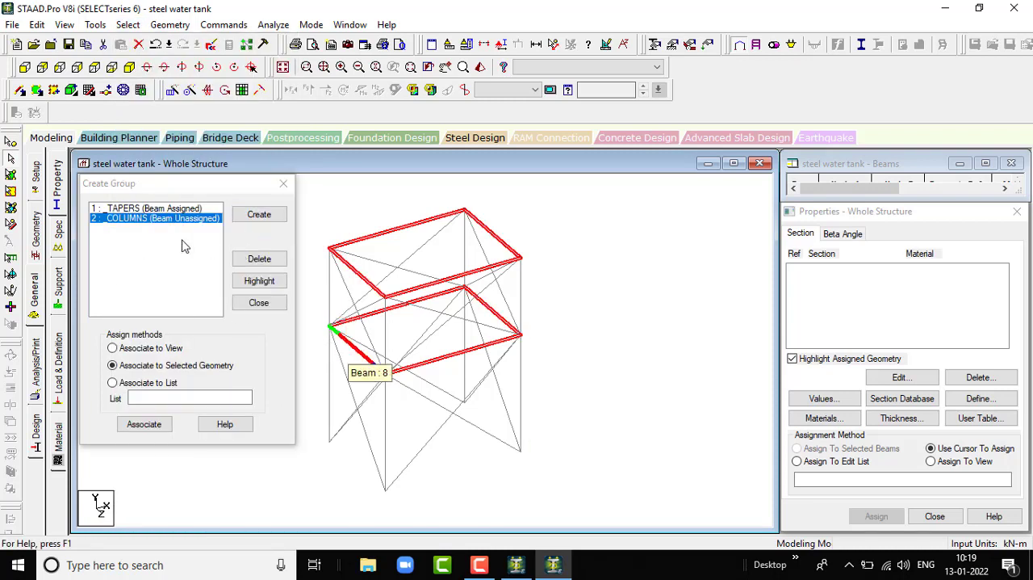
left_click(586, 284)
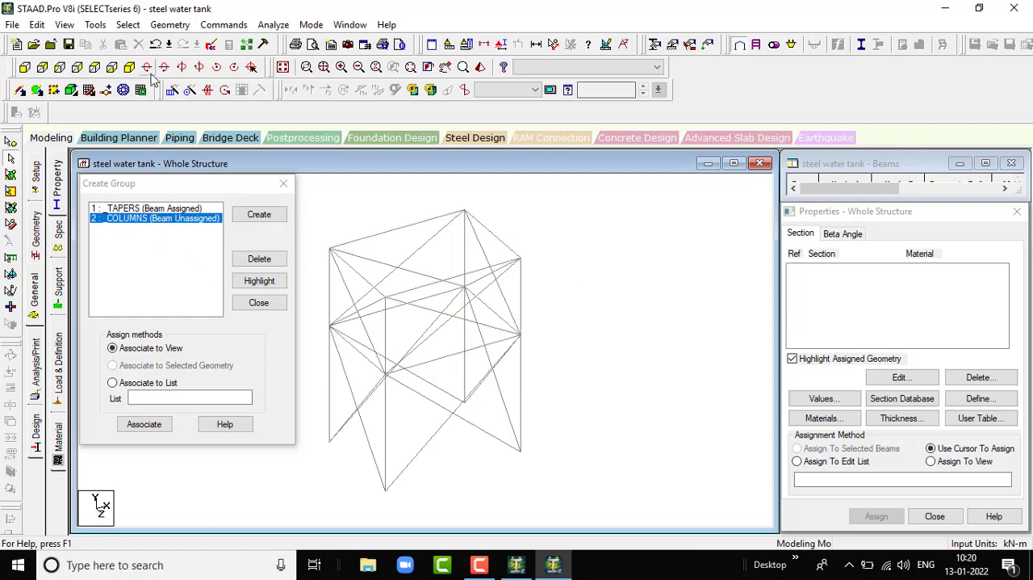
- Select all members parallel to the Y axis and associate them with the COLUMNS group
left_click(132, 25)
mouse_move(217, 301)
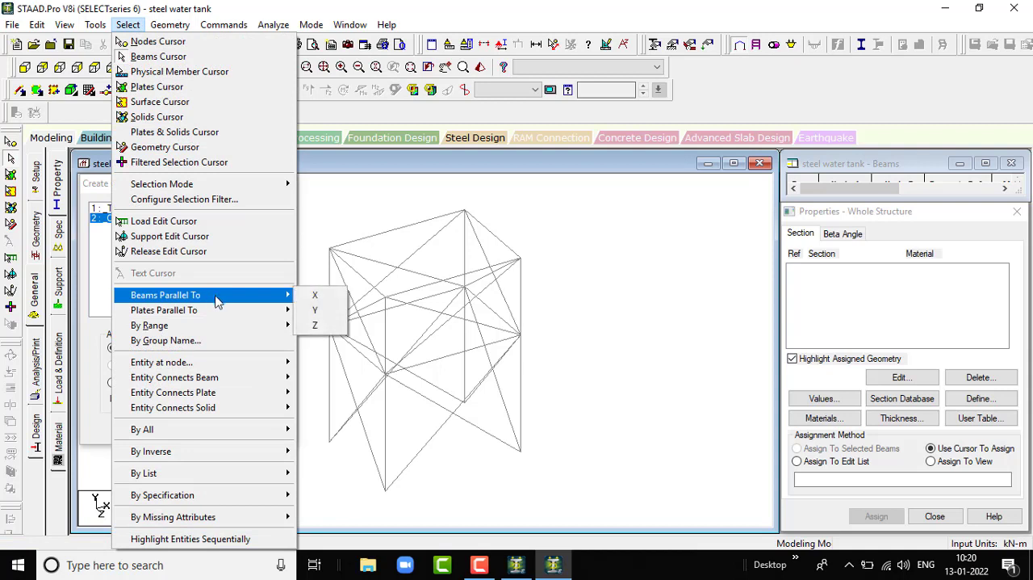
left_click(319, 309)
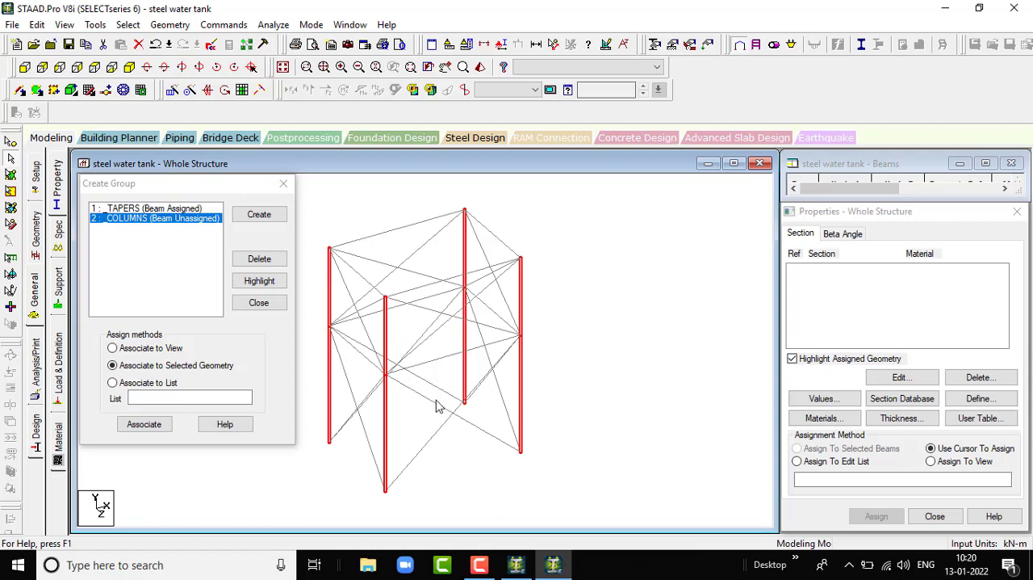
left_click(146, 431)
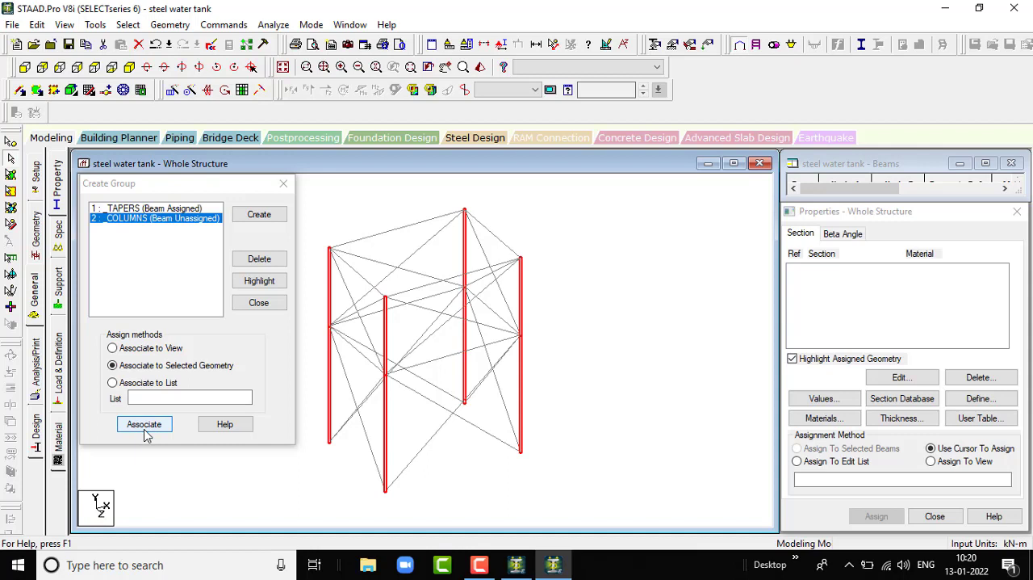
left_click(144, 430)
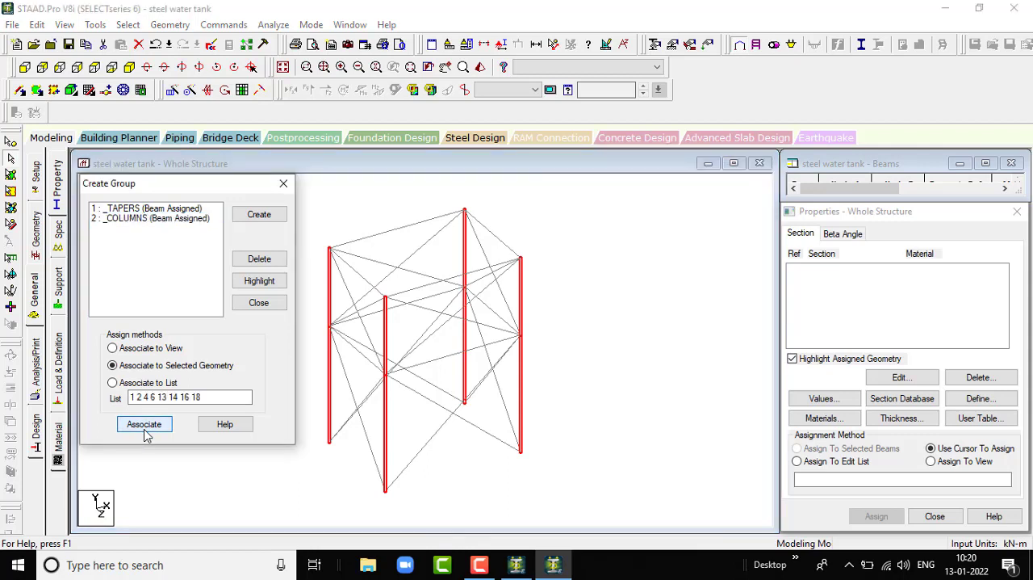
- Create a third group named "beams" of type Beam
left_click(268, 214)
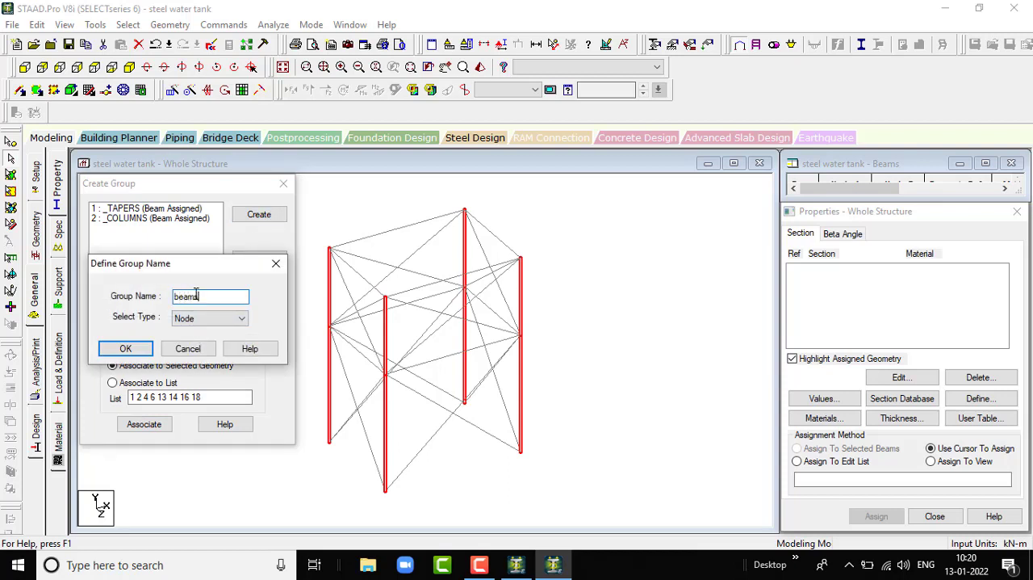
type("beams")
left_click(222, 318)
left_click(208, 339)
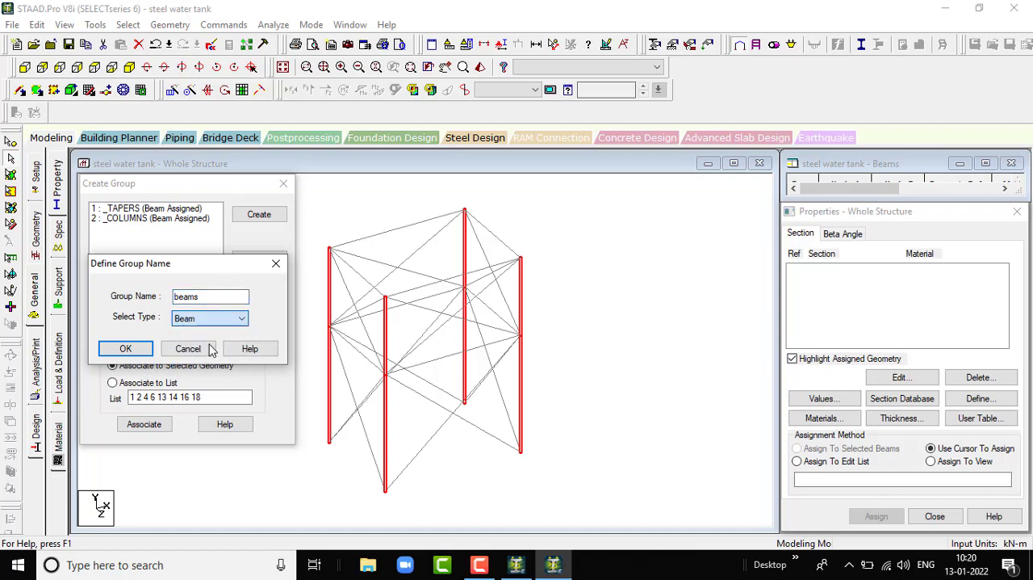
left_click(134, 352)
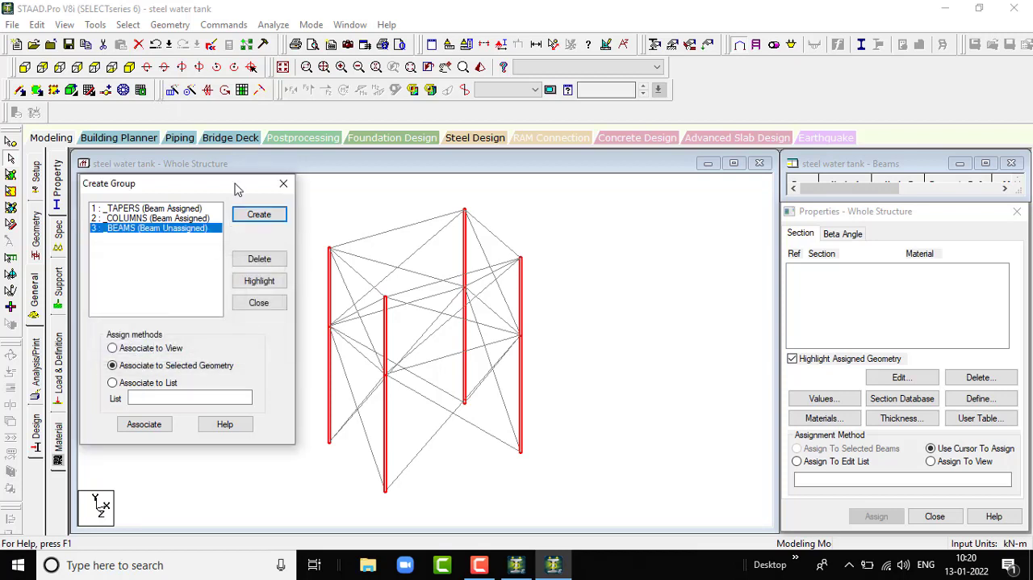
- Select all horizontal members parallel to the X and Z axes, excluding the columns from the selection
left_click(128, 24)
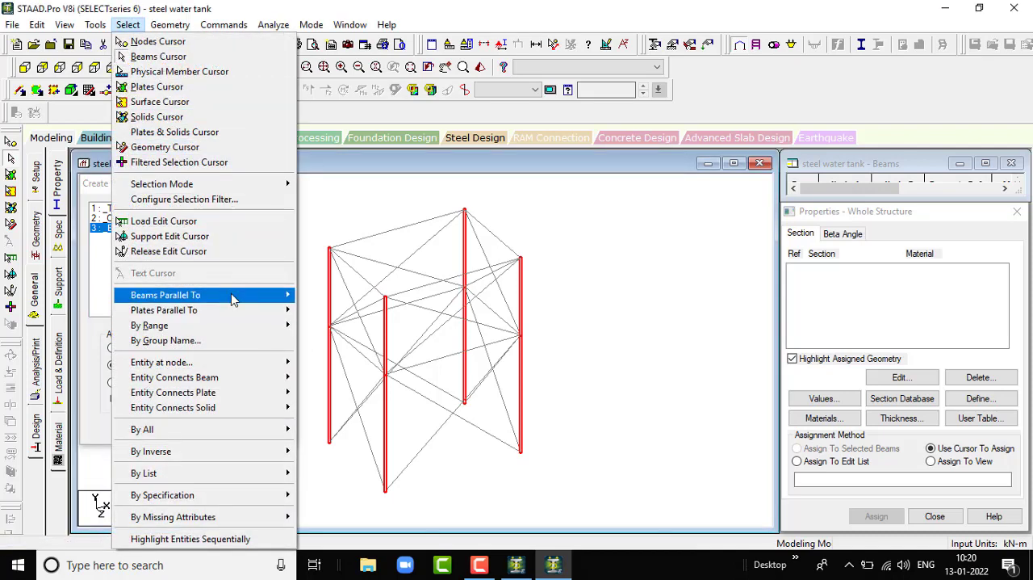
mouse_move(232, 297)
left_click(316, 296)
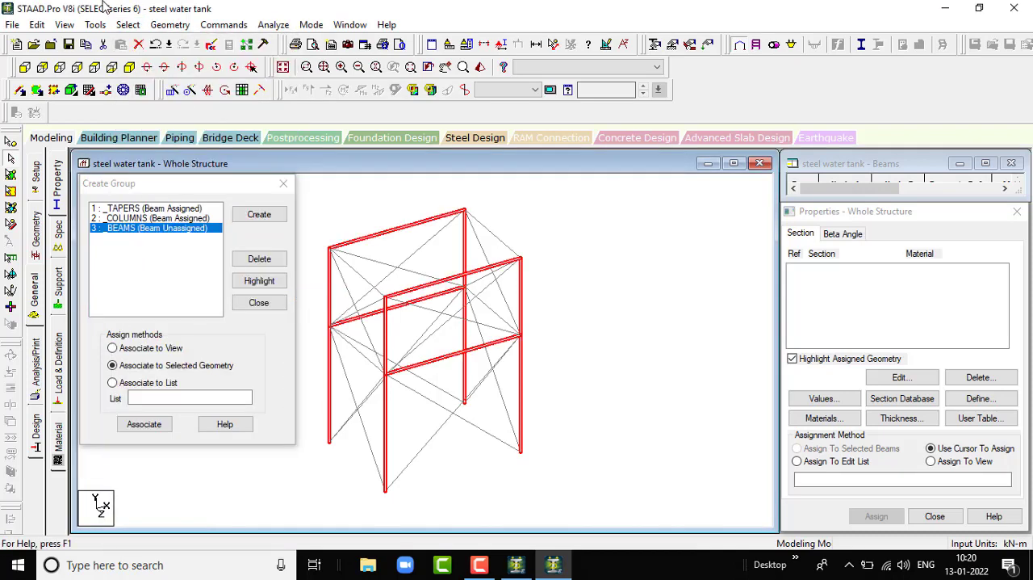
left_click(127, 25)
mouse_move(229, 297)
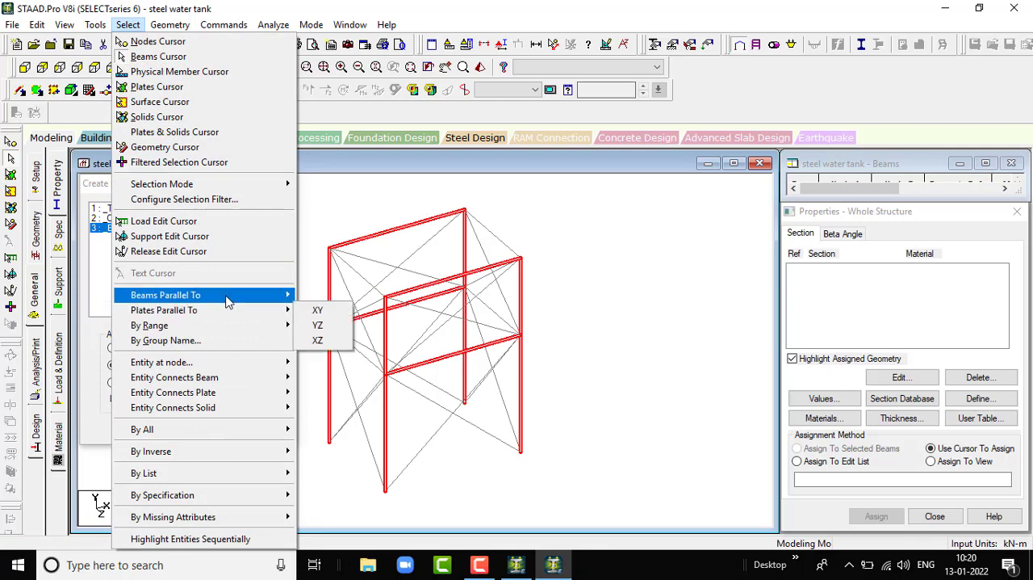
left_click(318, 325)
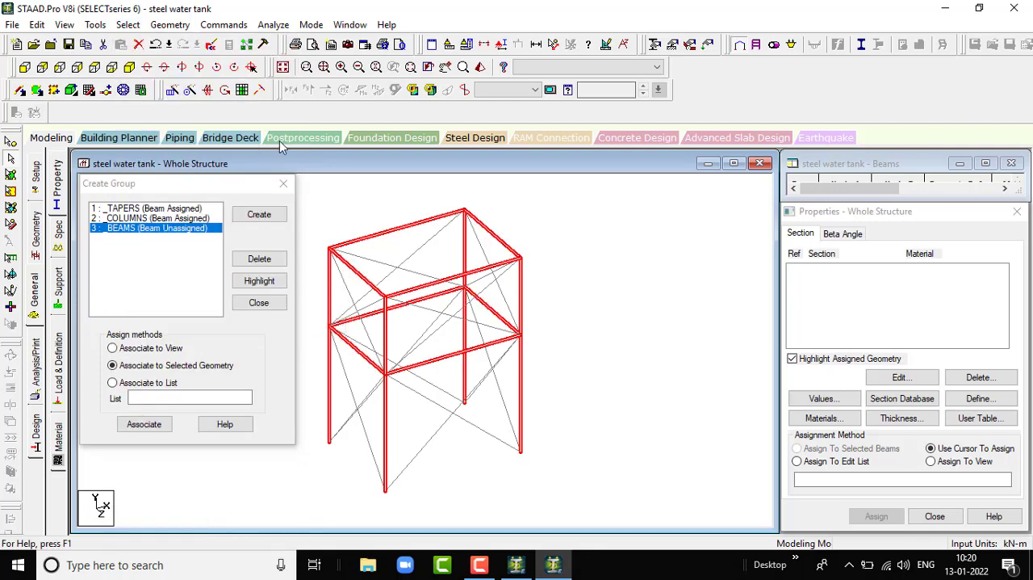
left_click(128, 24)
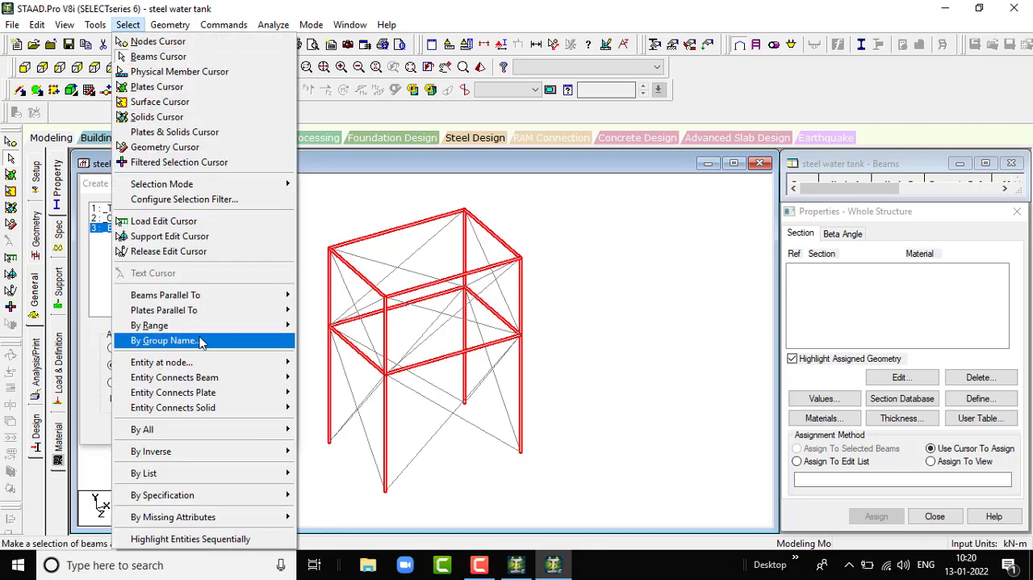
mouse_move(228, 296)
left_click(319, 310)
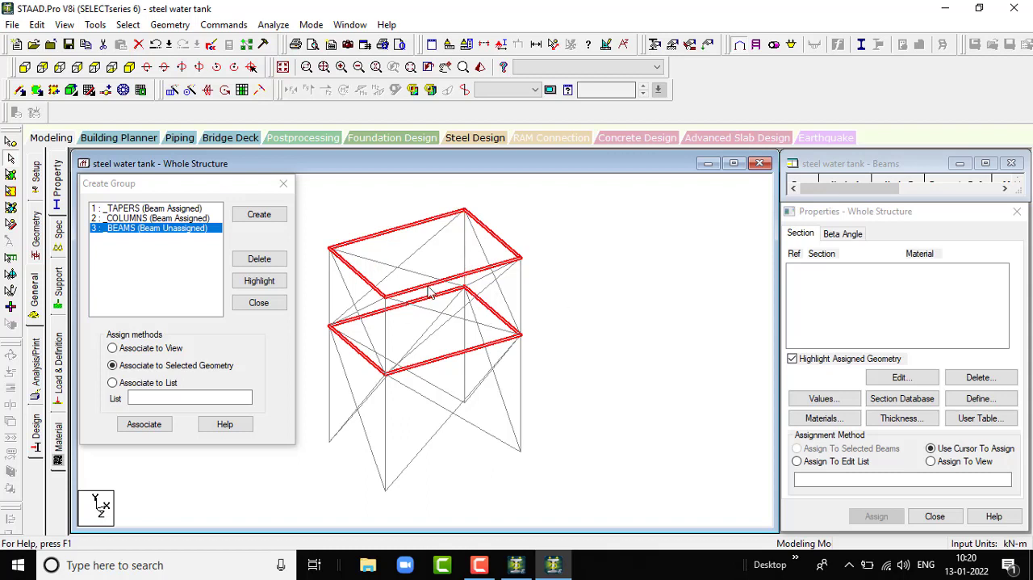
scroll(428, 290, "up", 1)
scroll(436, 299, "down", 2)
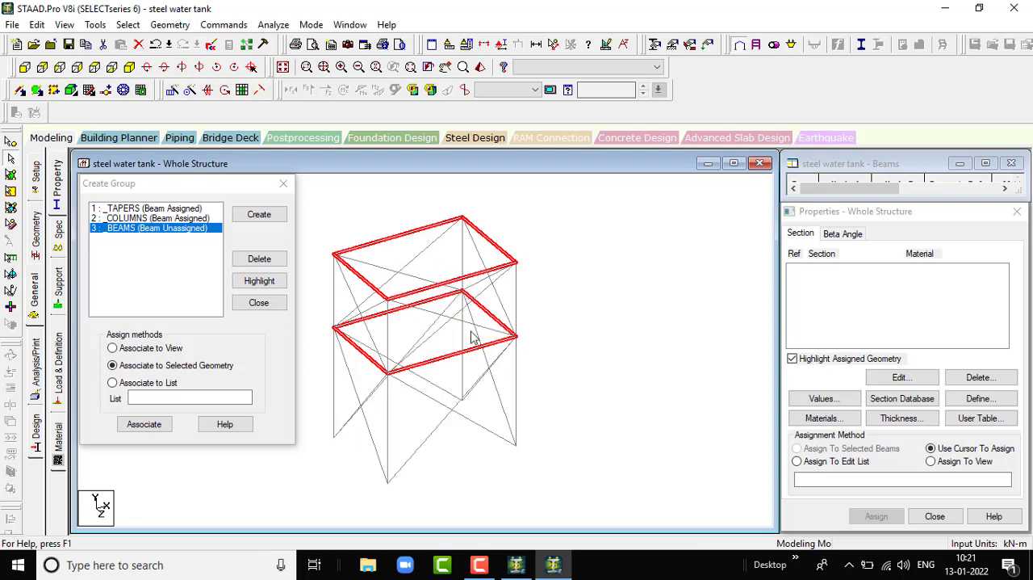
- Delete the BEAMS group, clear the member selection and finish group creation
left_click(283, 260)
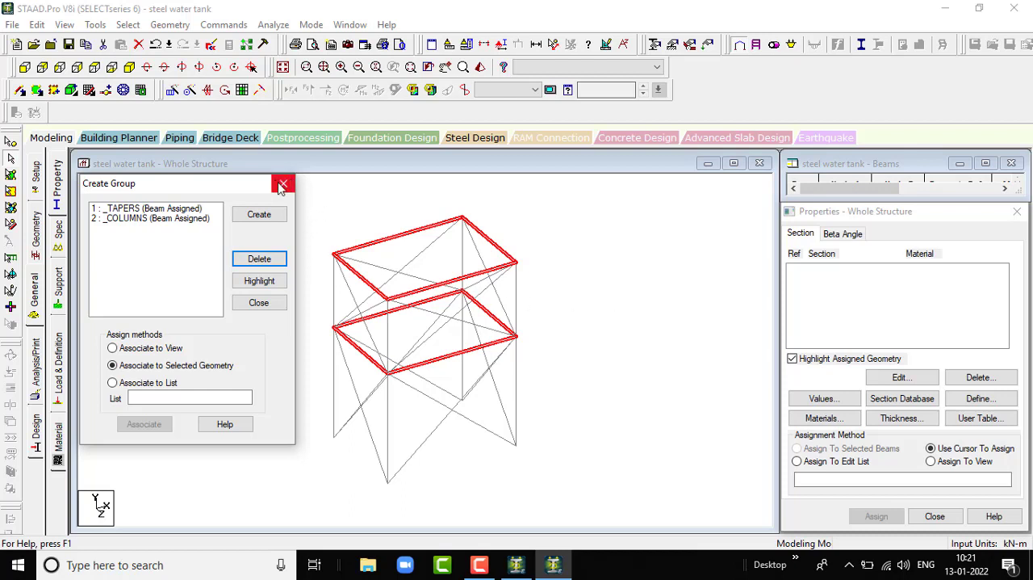
left_click(609, 385)
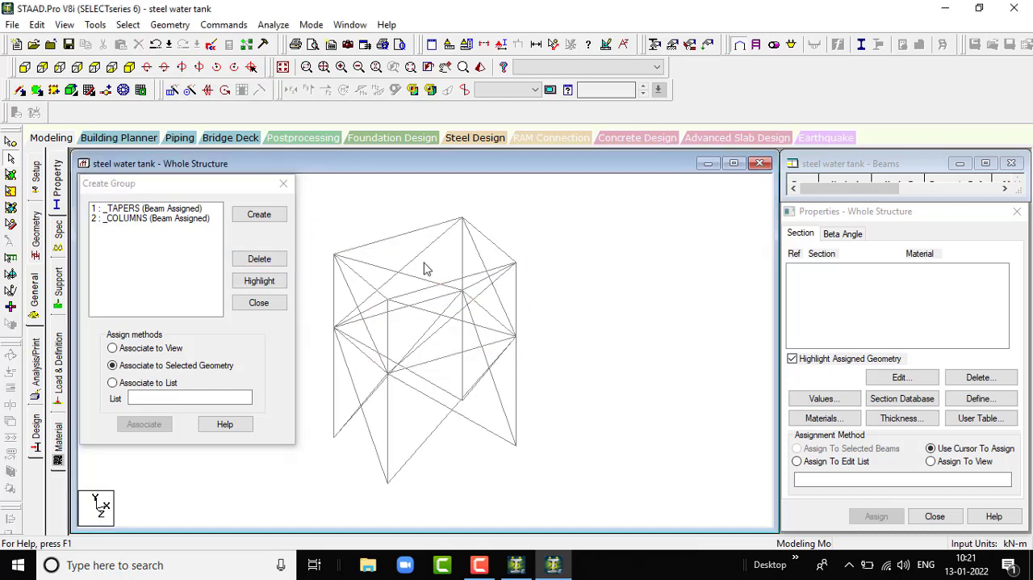
left_click(278, 187)
scroll(620, 300, "down", 4)
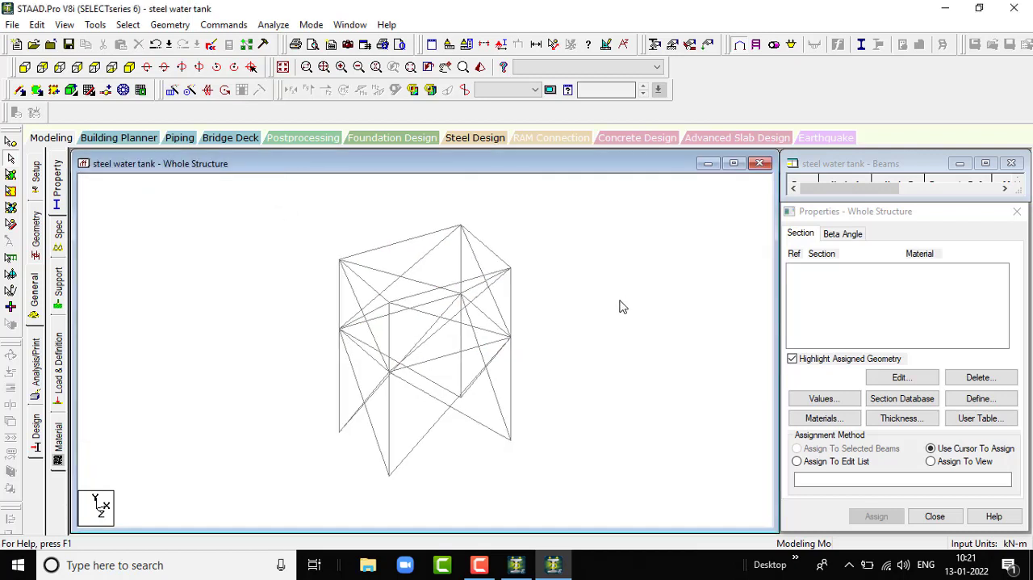
scroll(568, 307, "up", 2)
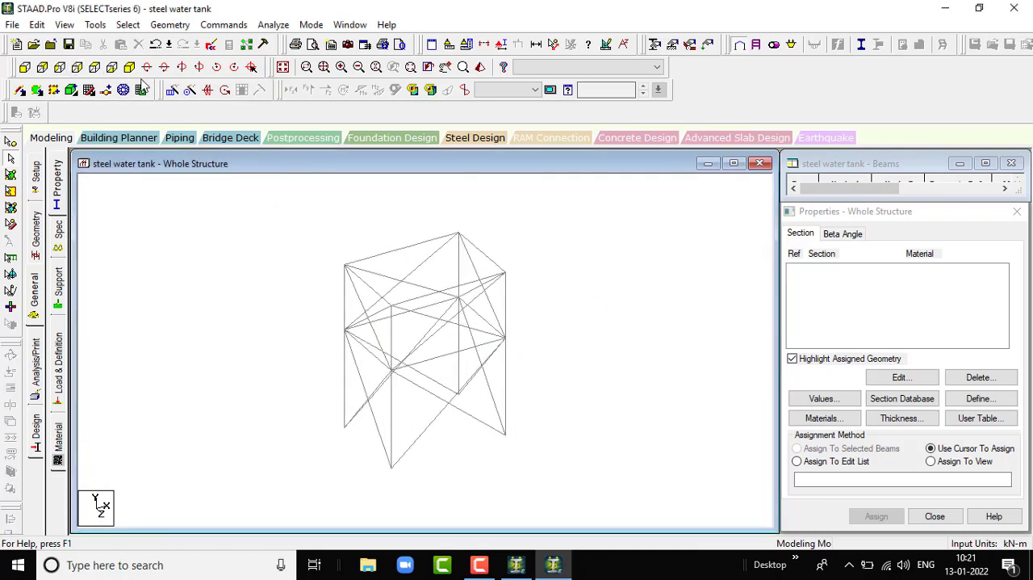
scroll(571, 303, "up", 2)
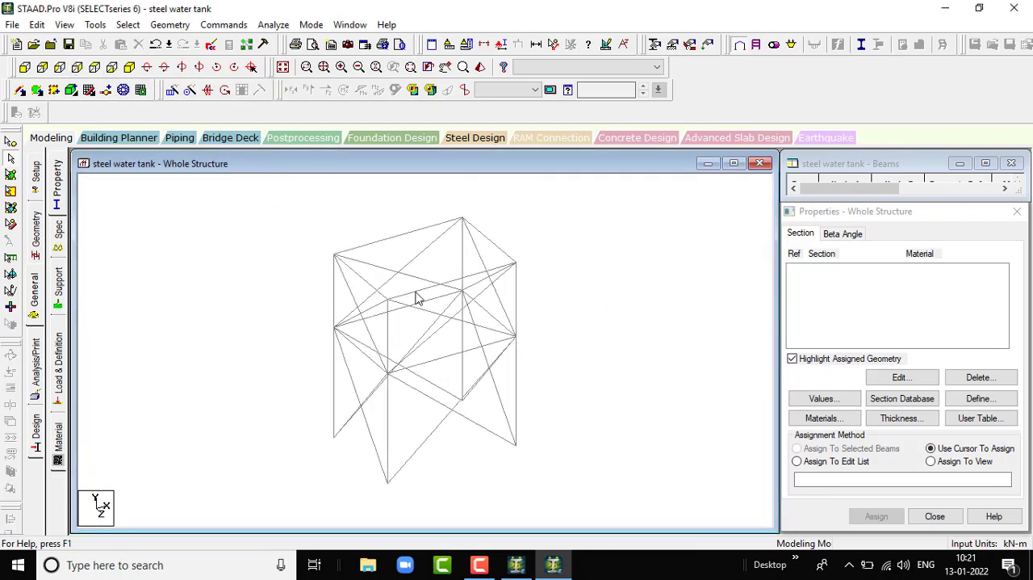
scroll(415, 298, "up", 2)
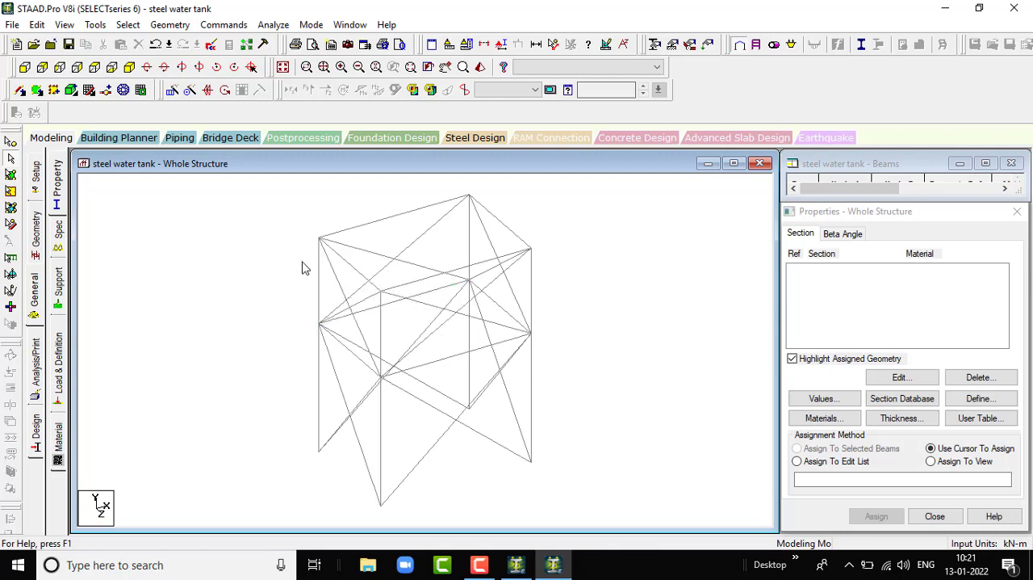
left_click(393, 219)
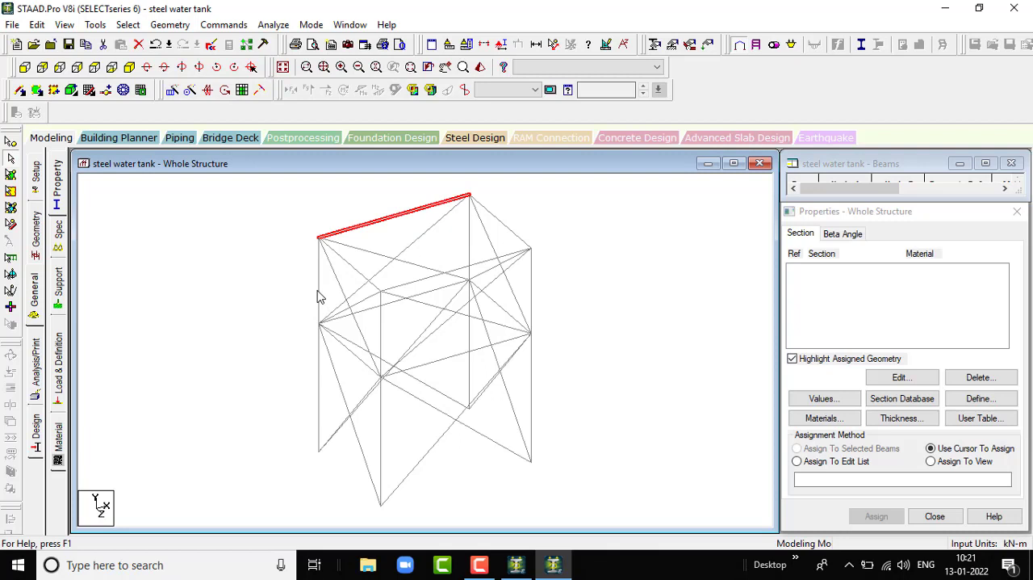
left_click(652, 273)
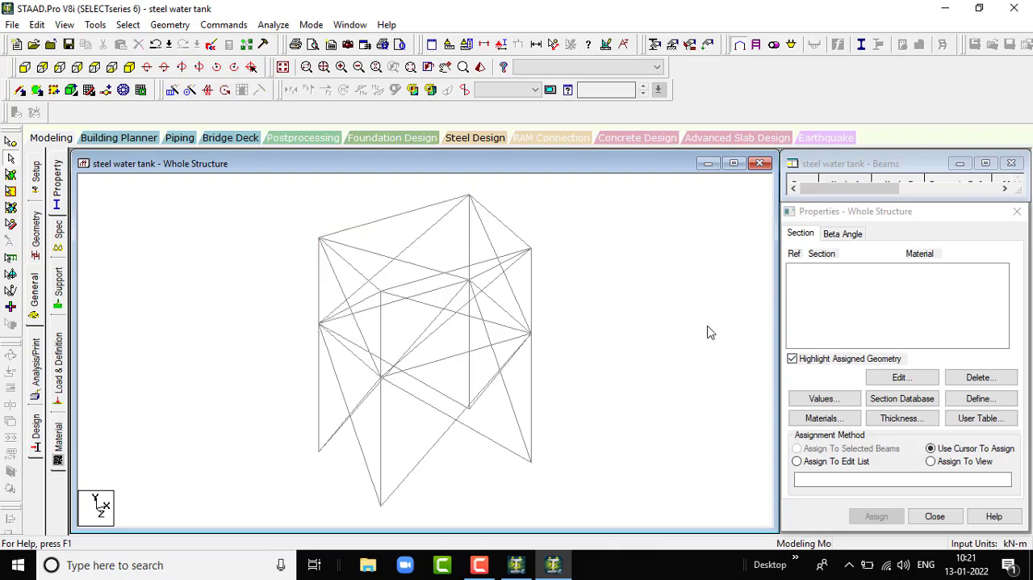
scroll(710, 332, "down", 2)
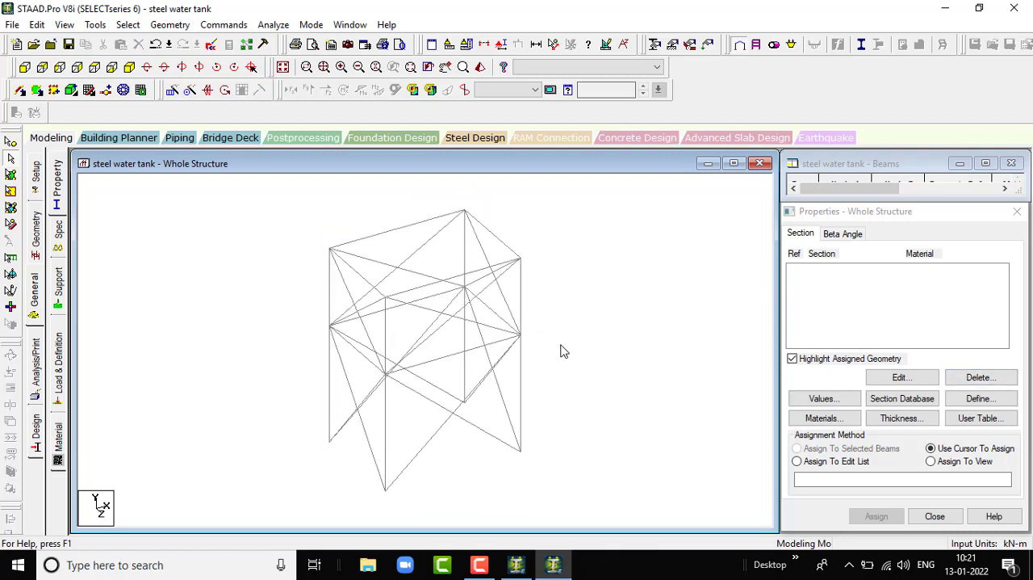
- Add a four-node plate for the tank's rear wall, between the top and middle beam levels
left_click(37, 90)
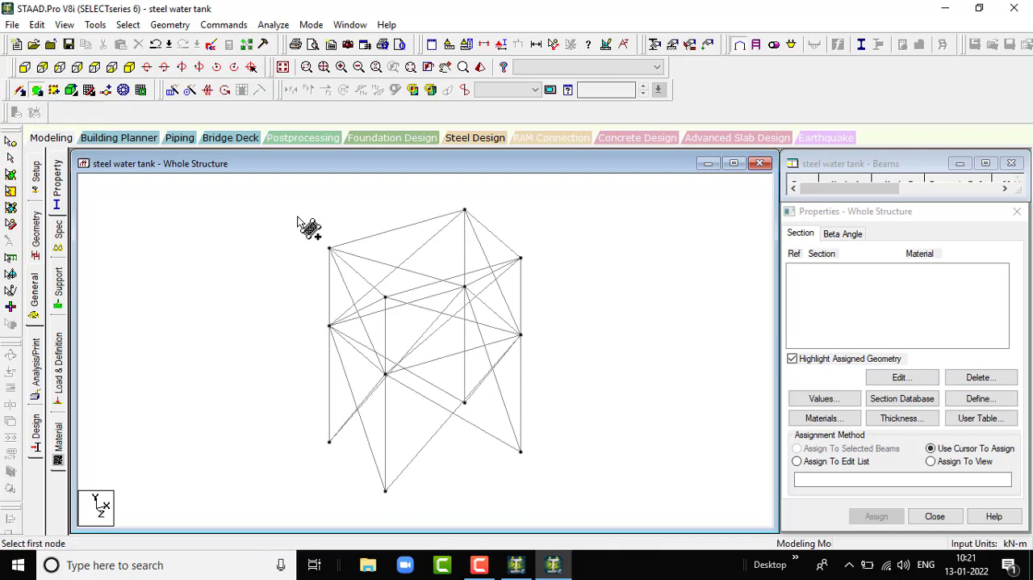
left_click(330, 249)
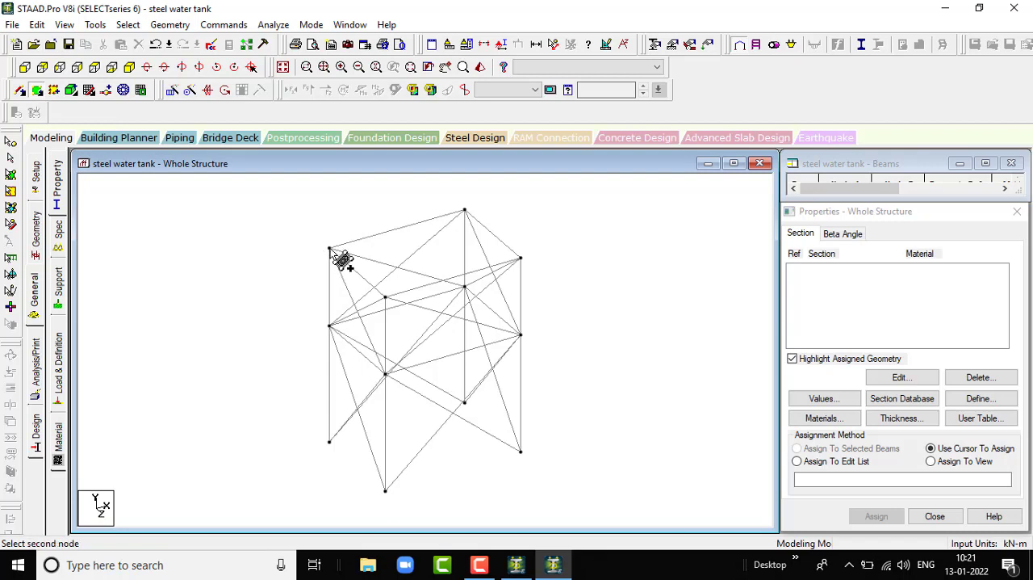
left_click(465, 211)
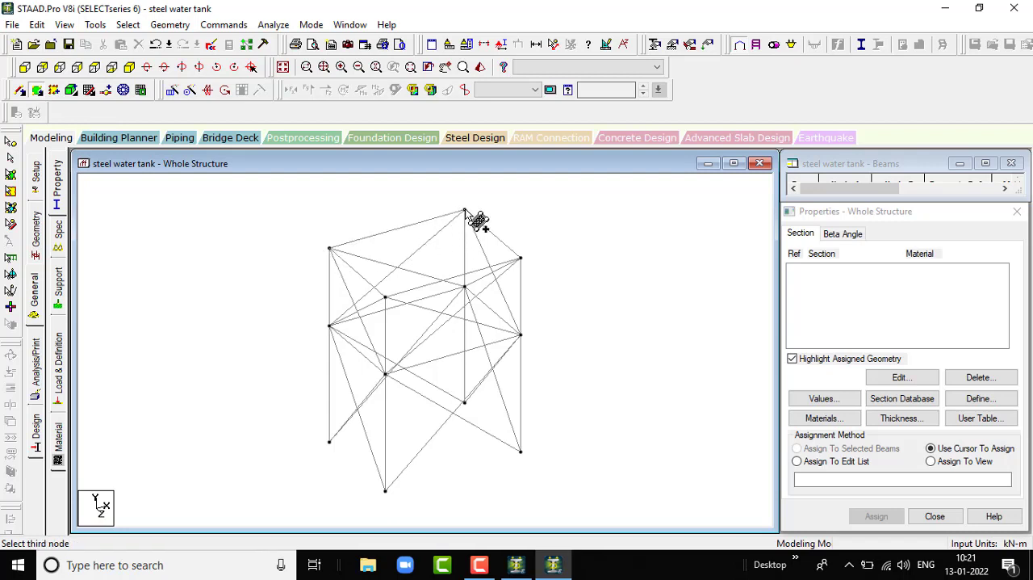
left_click(465, 287)
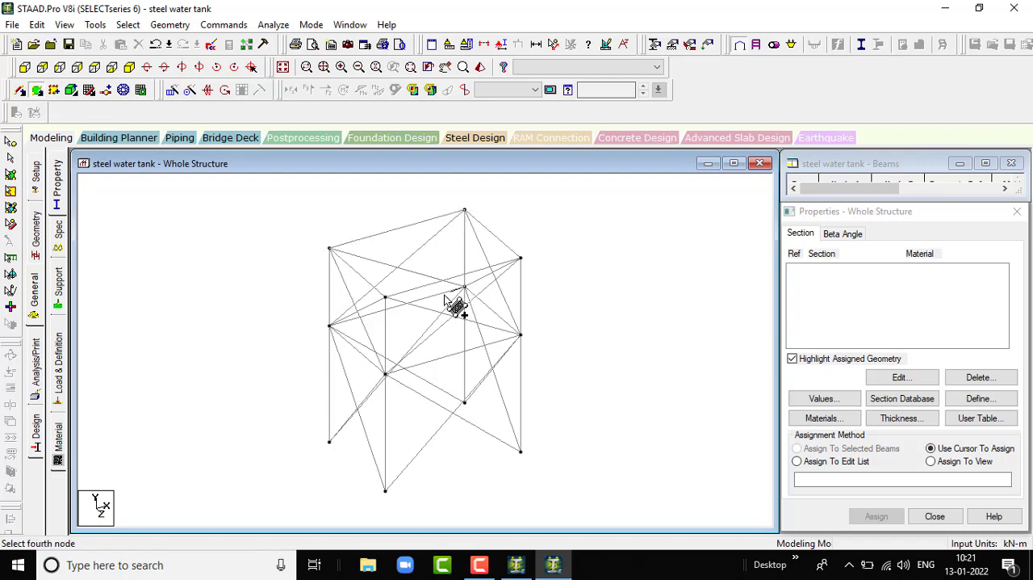
left_click(330, 326)
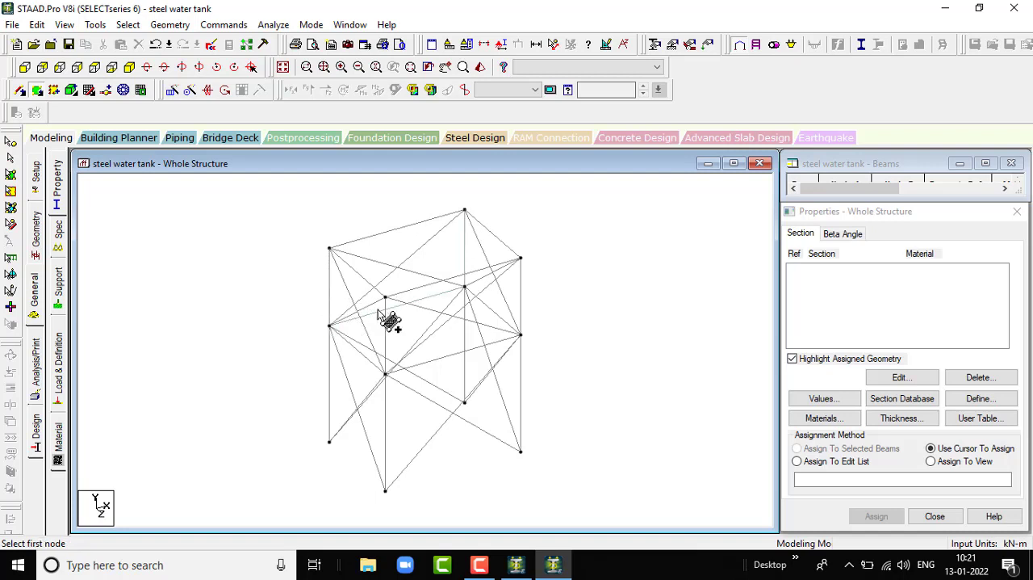
- Add a four-node plate for the tank's right side wall, between the top and middle beam levels
left_click(465, 211)
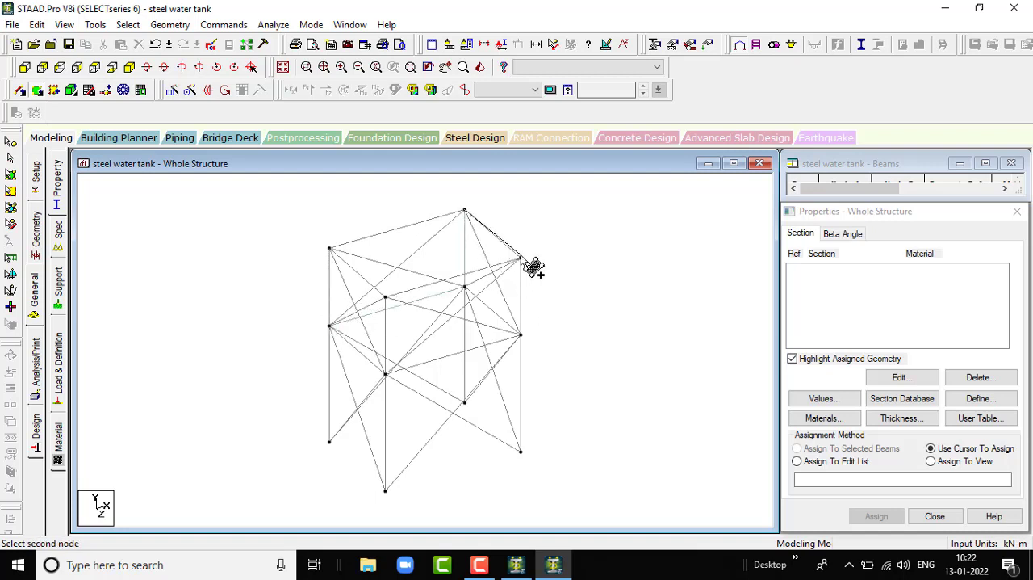
left_click(521, 260)
left_click(521, 333)
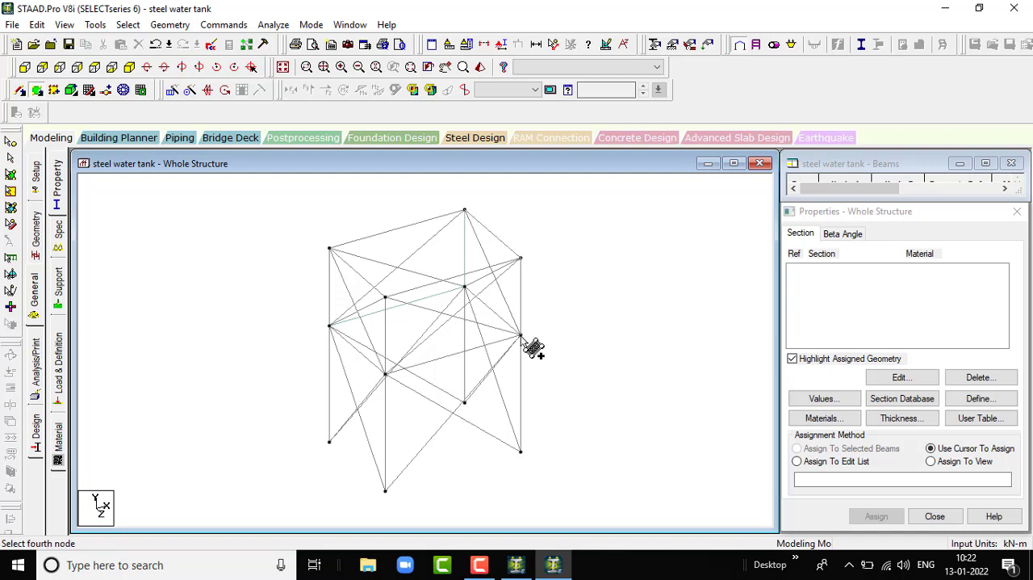
left_click(464, 286)
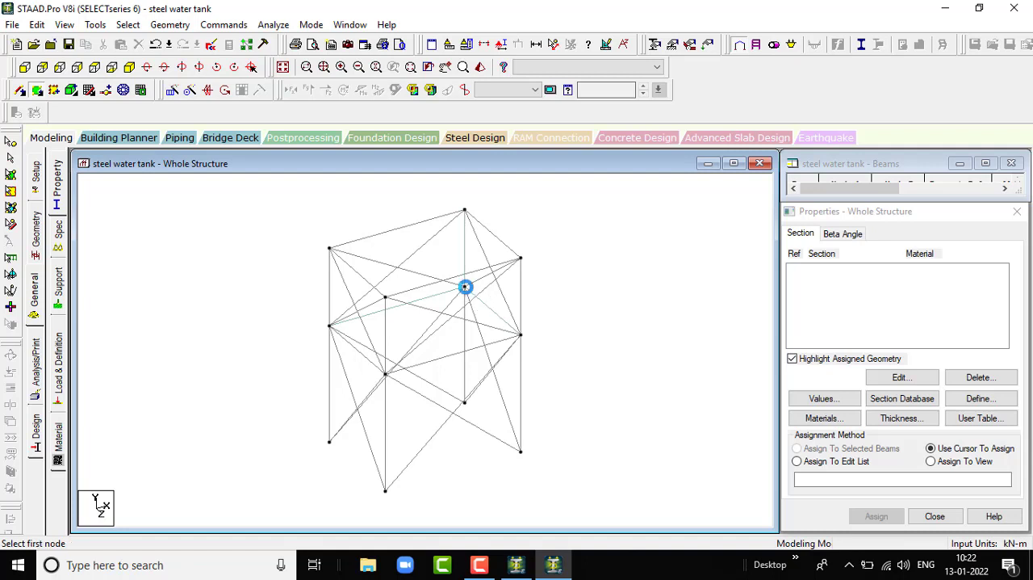
- Add a four-node plate for the tank's front wall, between the top and middle beam levels
left_click(521, 334)
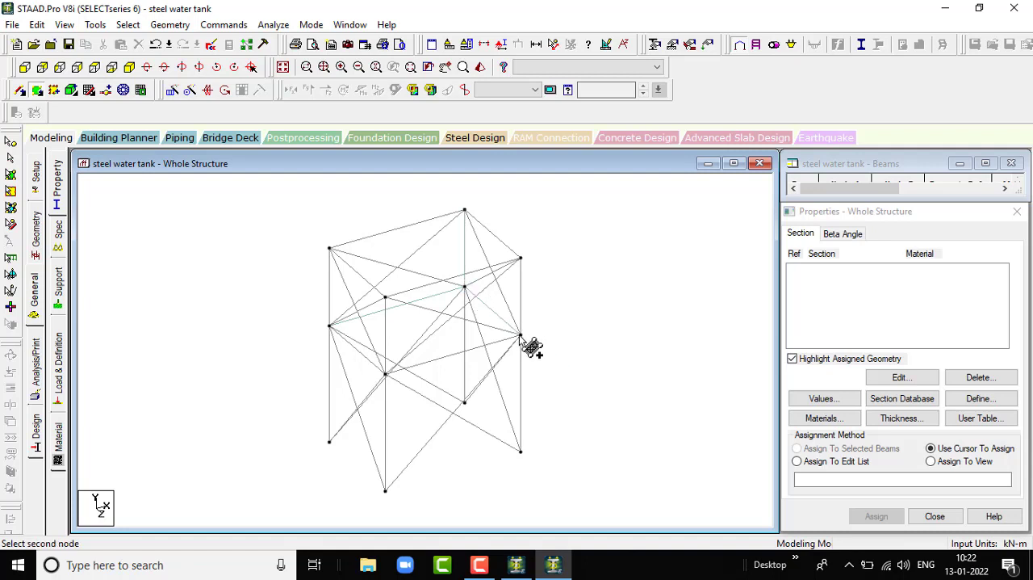
left_click(520, 259)
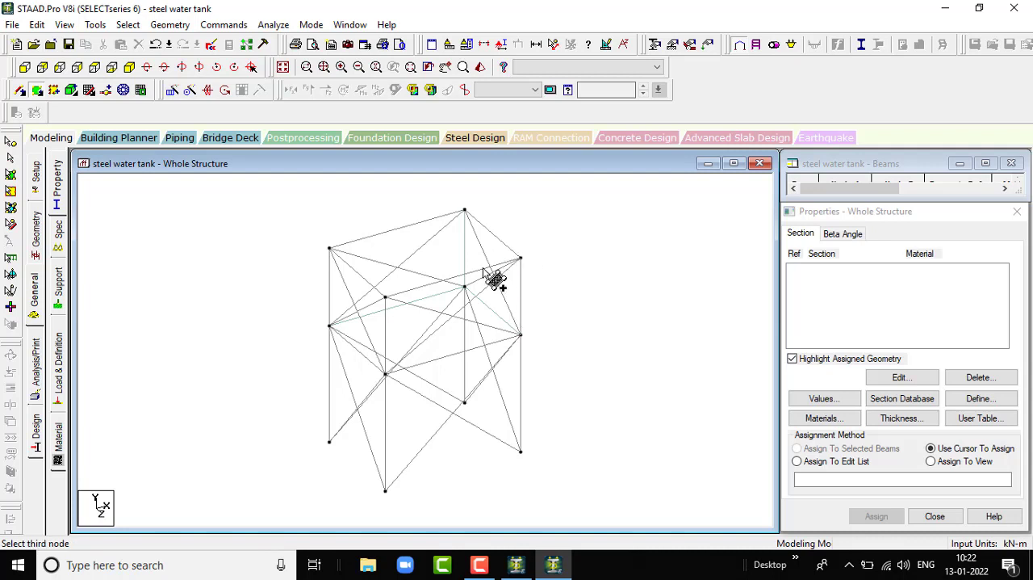
left_click(385, 297)
left_click(385, 374)
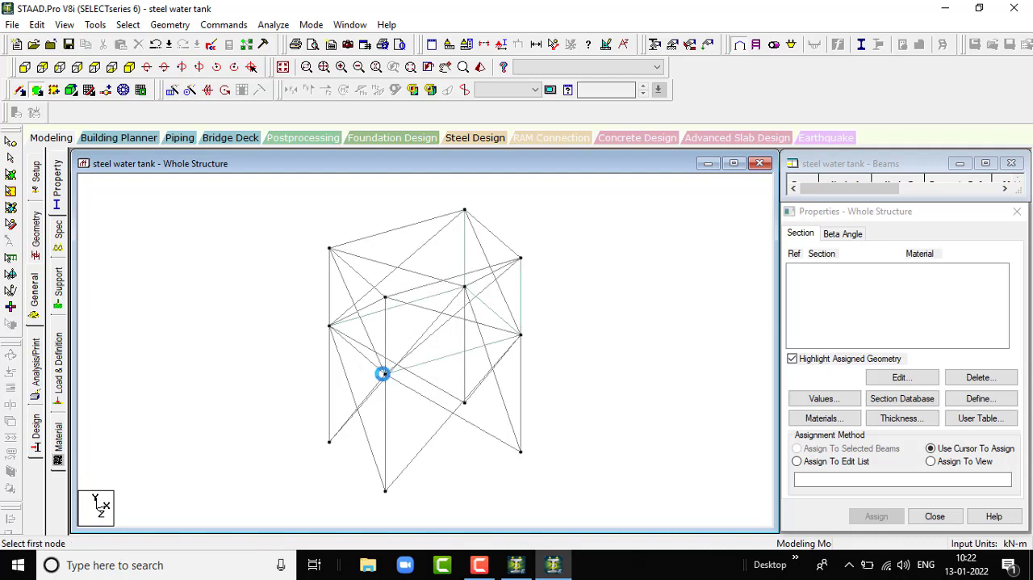
- Add a four-node plate for the tank's left side wall, between the top and middle beam levels
left_click(385, 373)
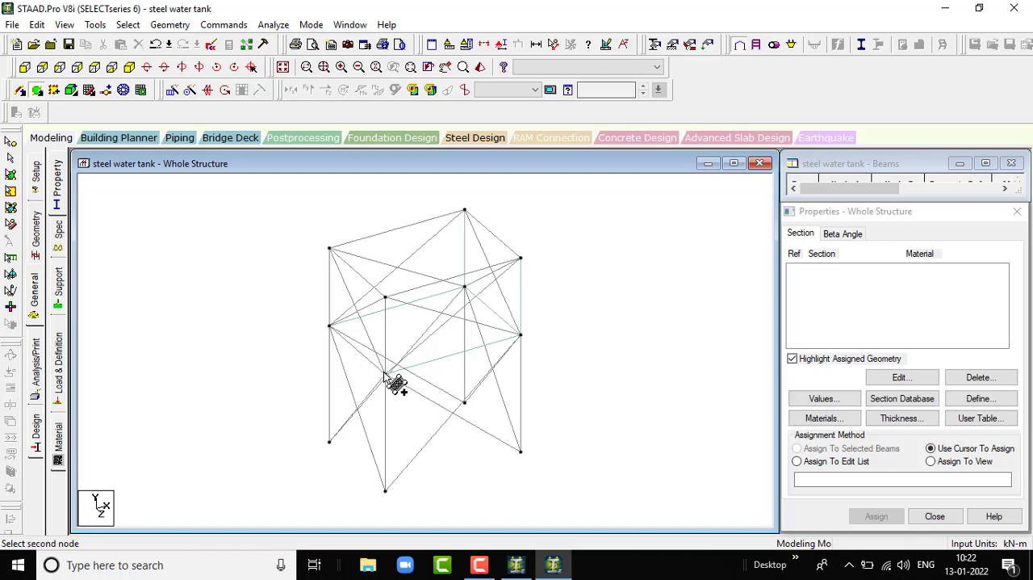
left_click(385, 298)
left_click(329, 249)
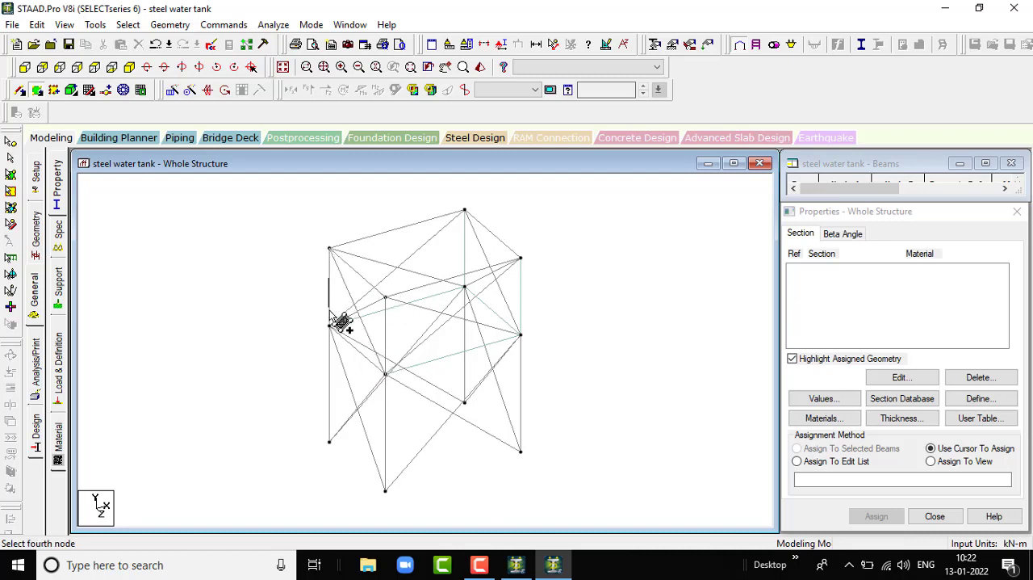
left_click(329, 325)
- Add a four-node plate for the tank's floor at the middle beam level
left_click(329, 325)
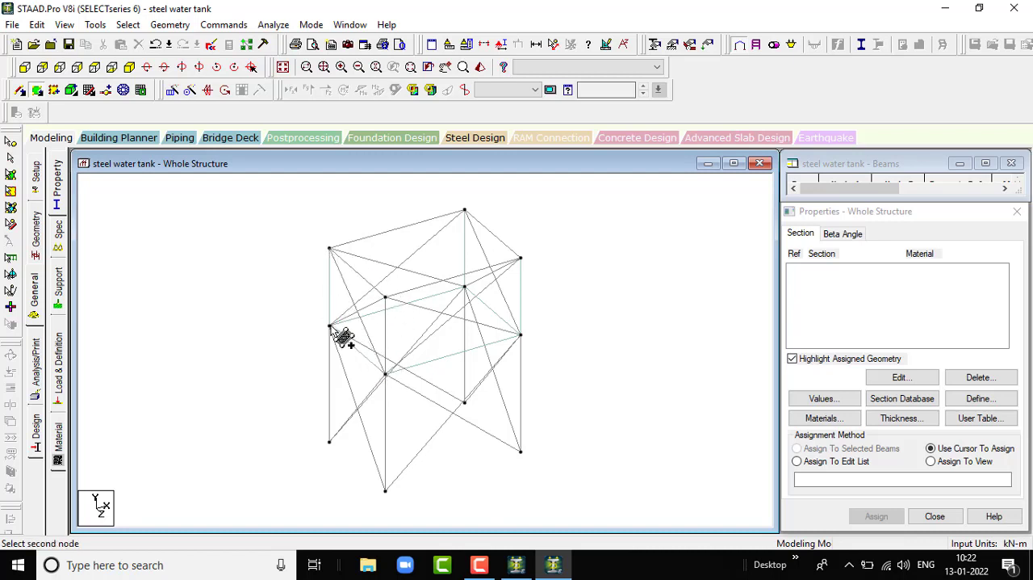
left_click(464, 286)
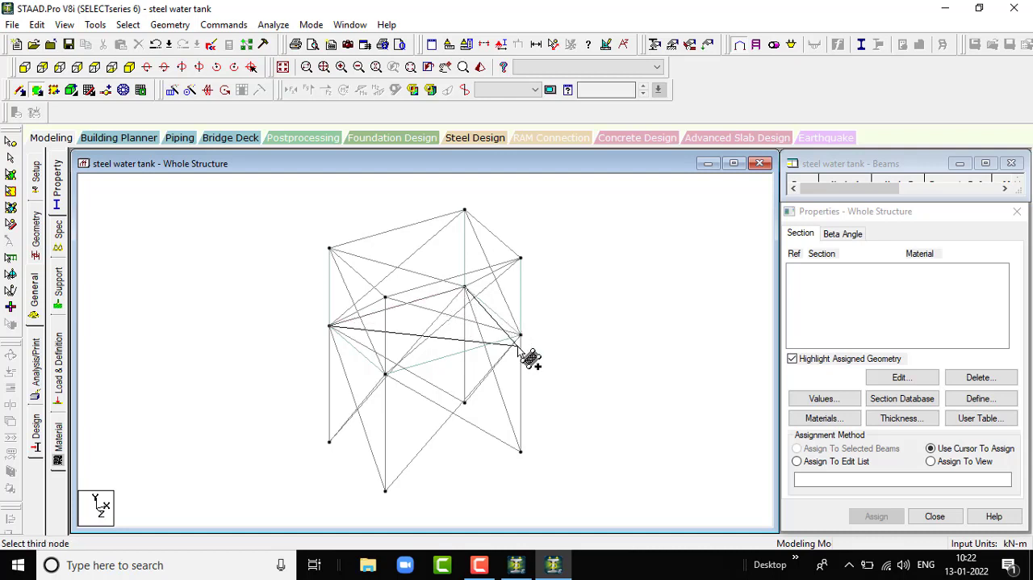
left_click(520, 334)
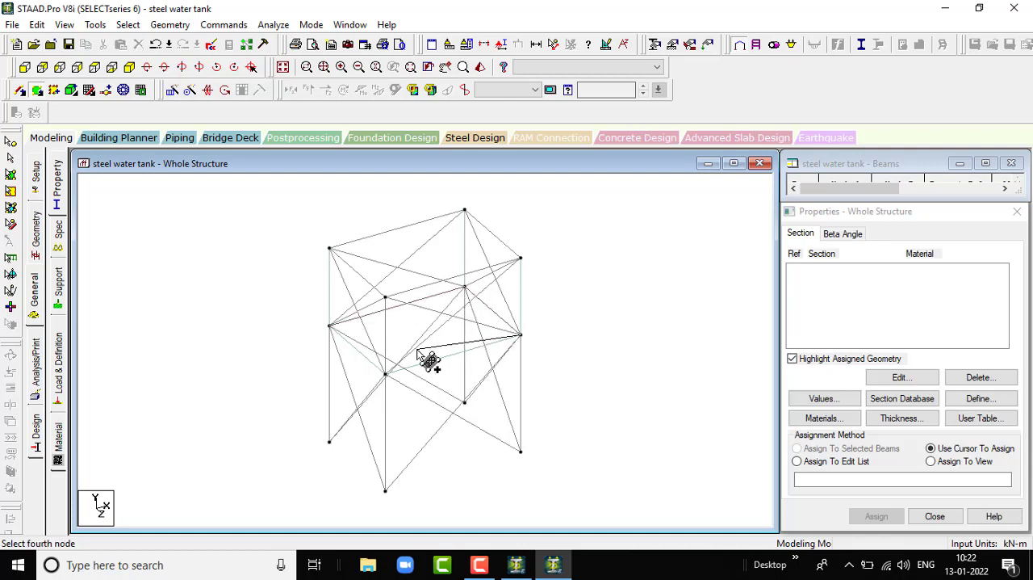
left_click(385, 374)
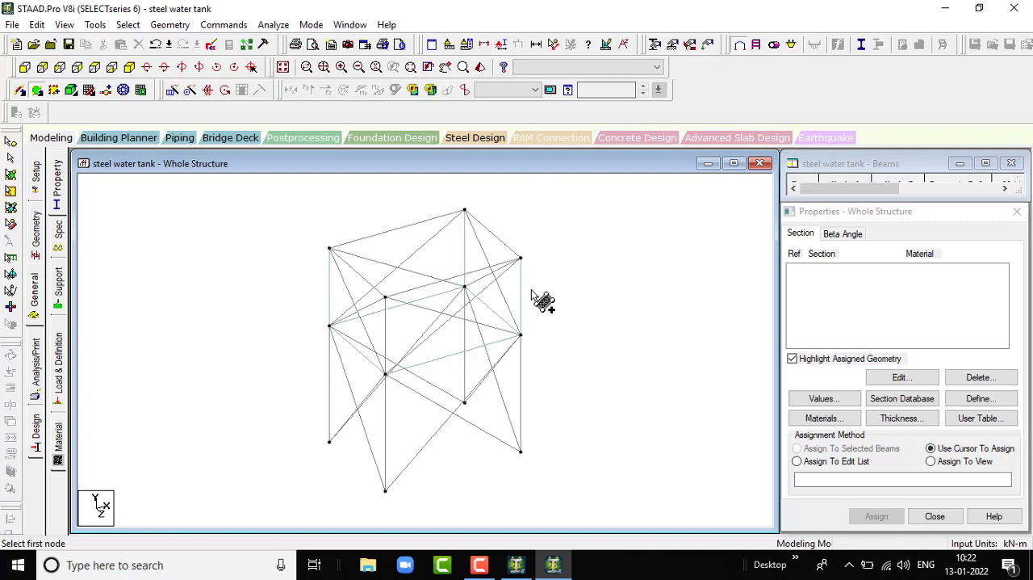
key("Escape")
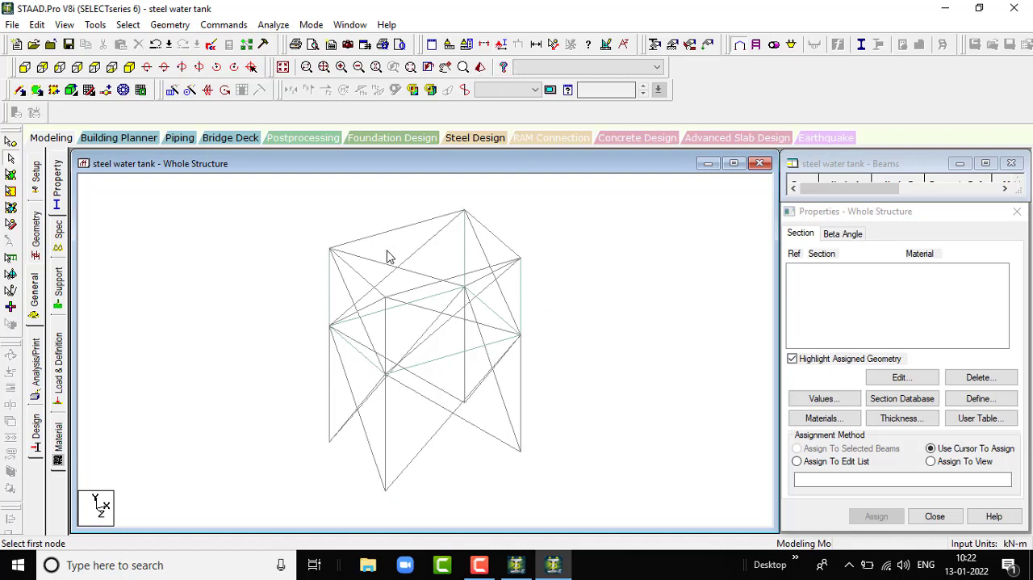
left_click(389, 233)
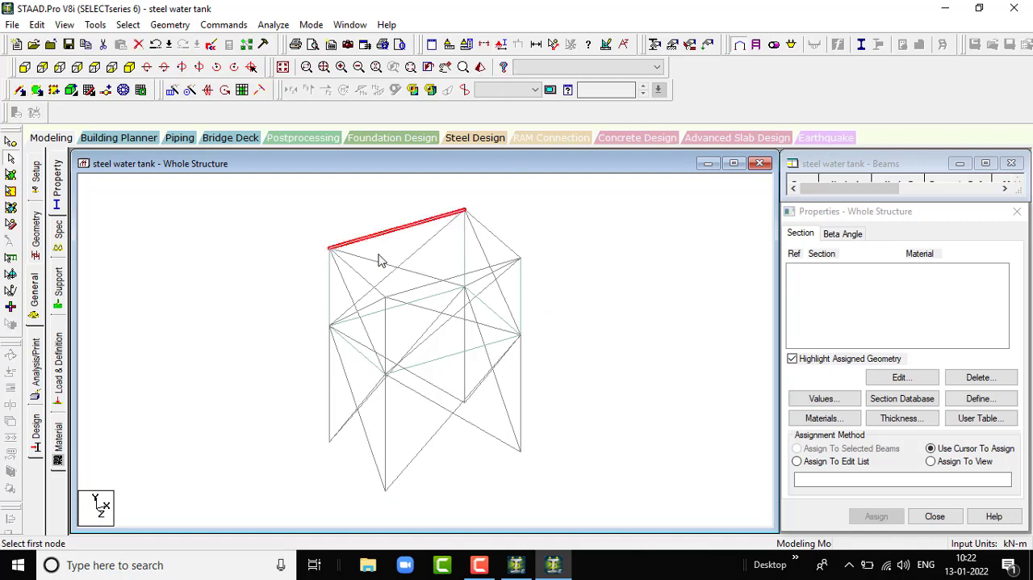
left_click(358, 275, "ctrl")
left_click(624, 272)
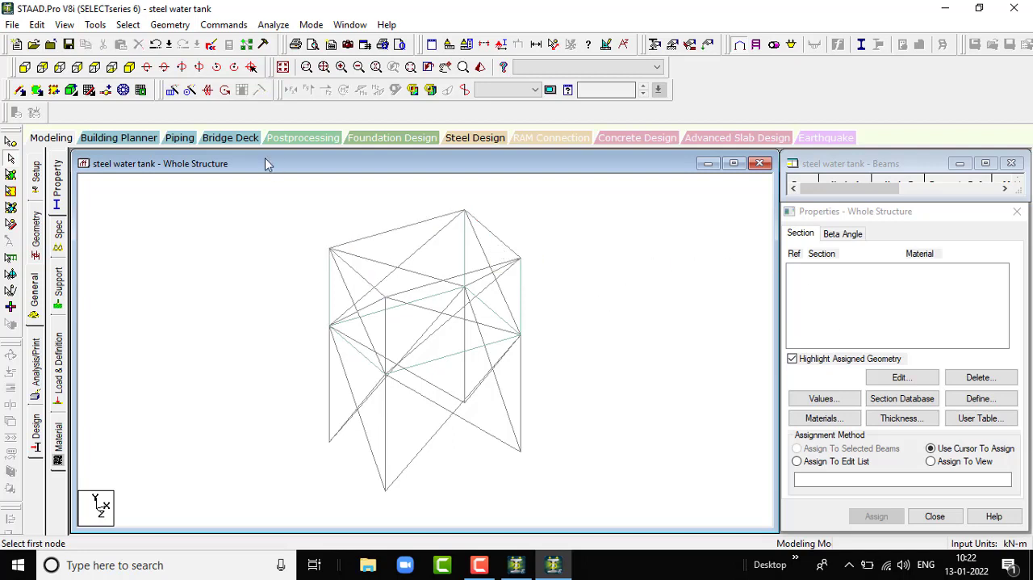
- Delete all horizontal beams and the upper vertical members framing the tank, leaving out the four lower columns and the diagonals
left_click(128, 25)
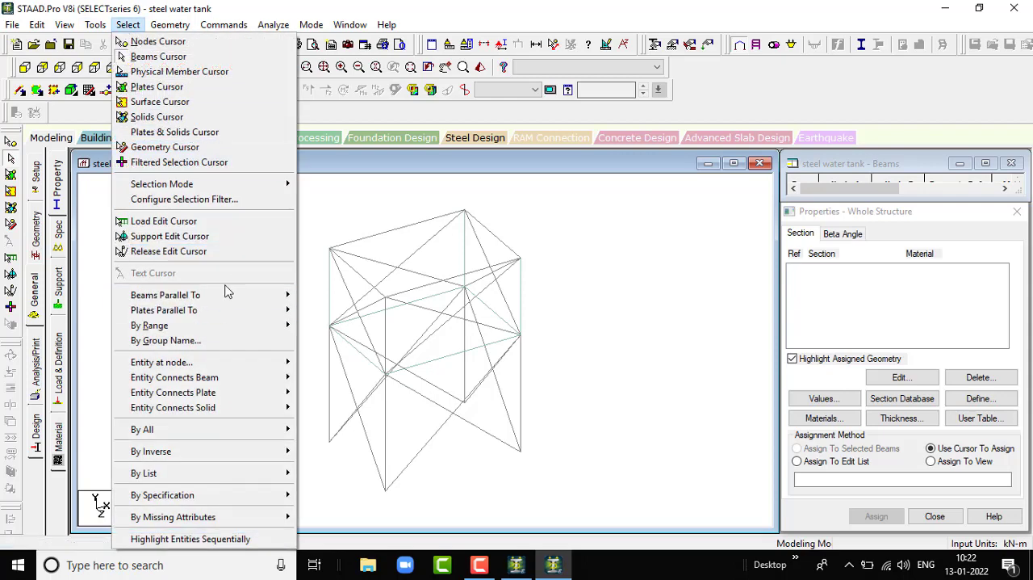
mouse_move(234, 295)
left_click(314, 296)
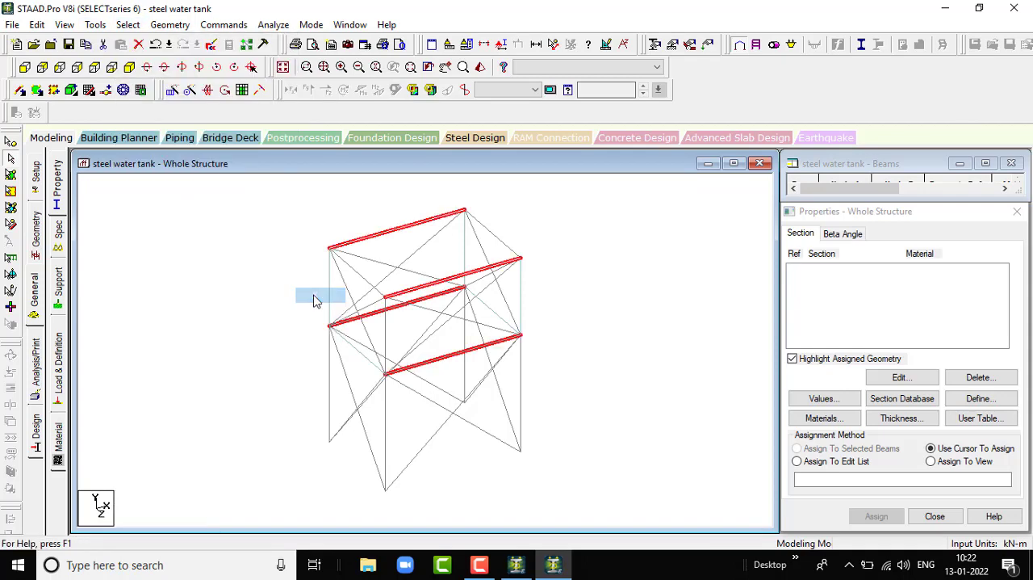
left_click(127, 25)
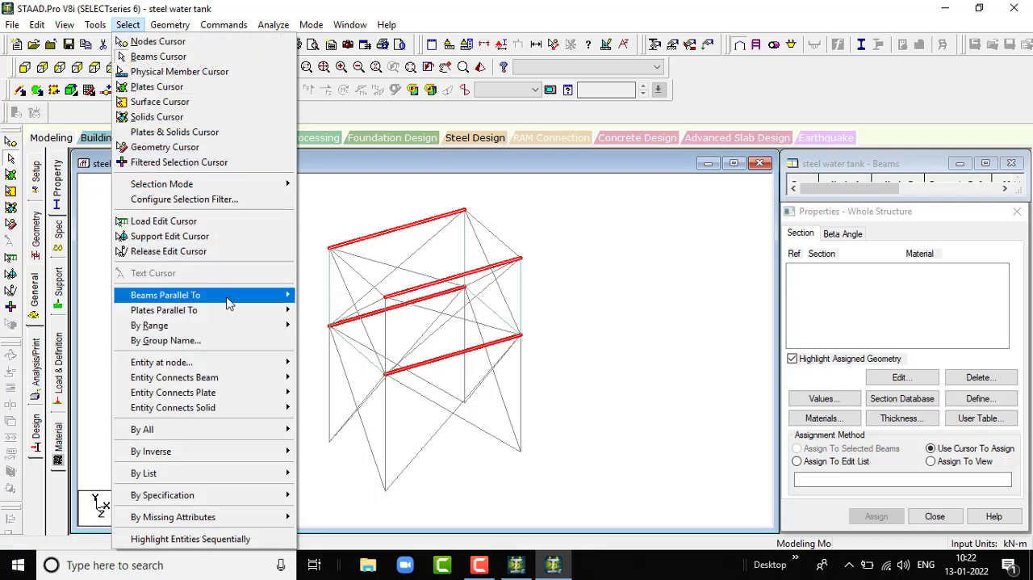
mouse_move(228, 302)
left_click(315, 325)
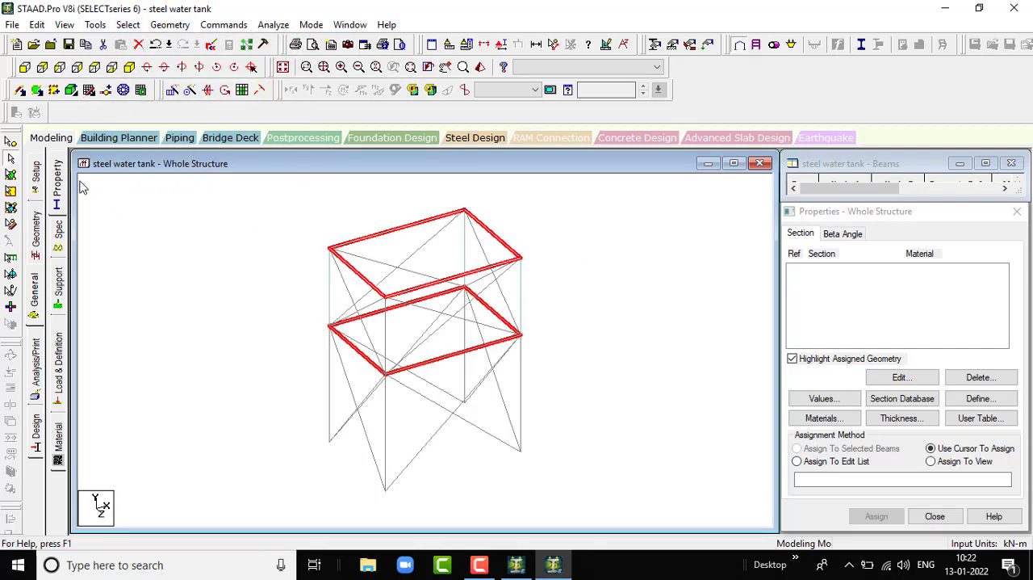
left_click(128, 24)
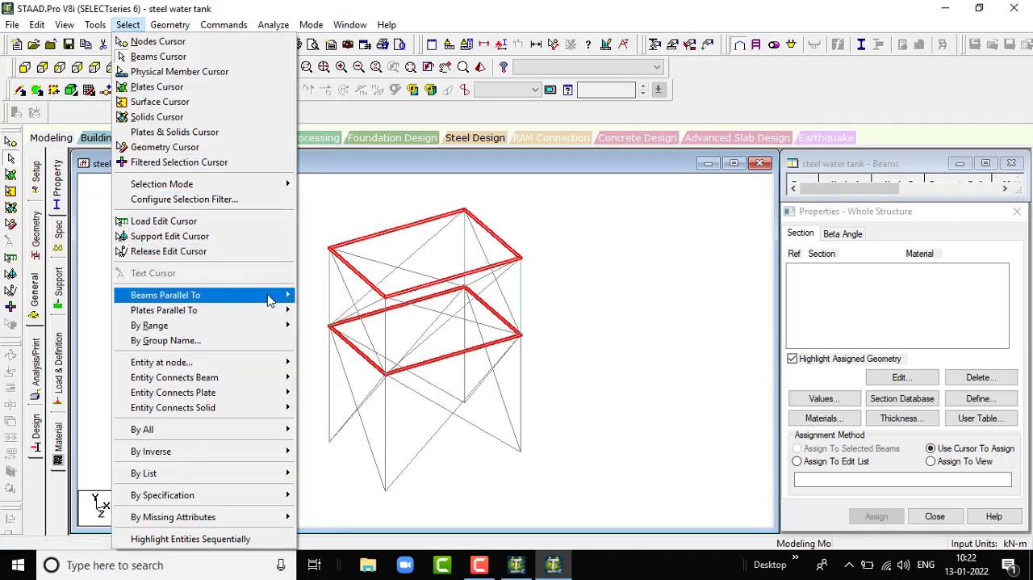
mouse_move(270, 297)
left_click(328, 310)
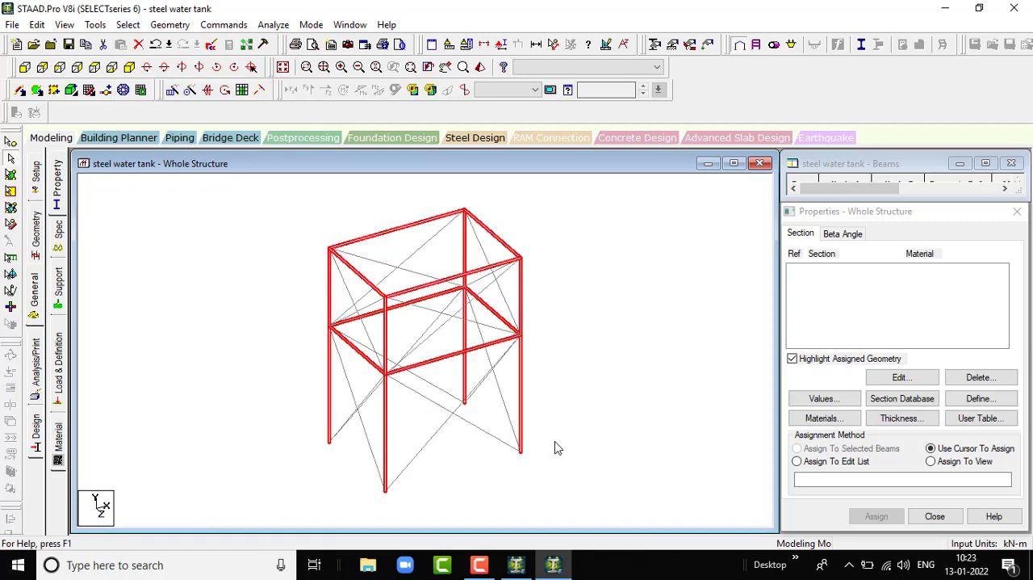
left_click(330, 382, "ctrl")
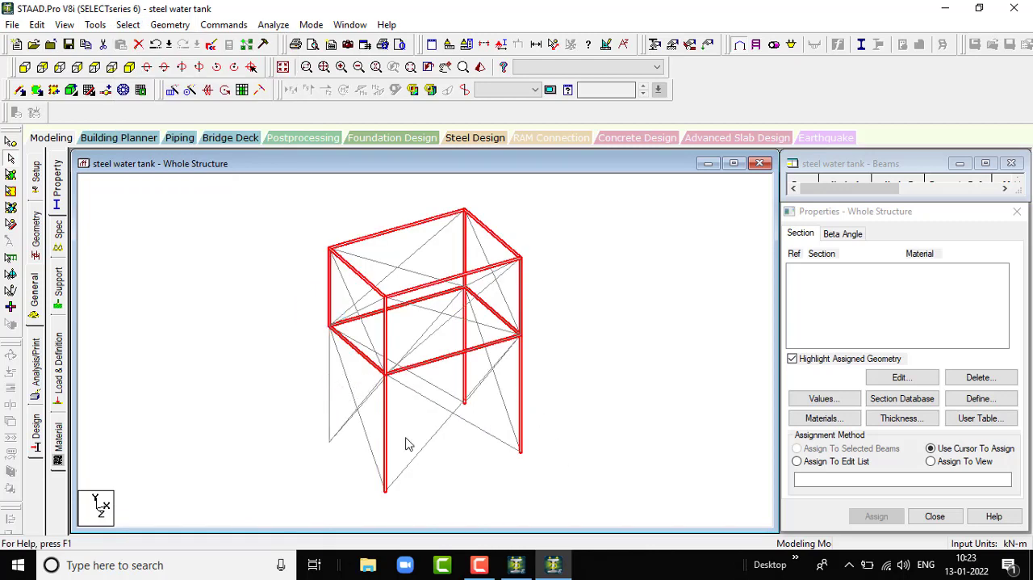
left_click(386, 449, "ctrl")
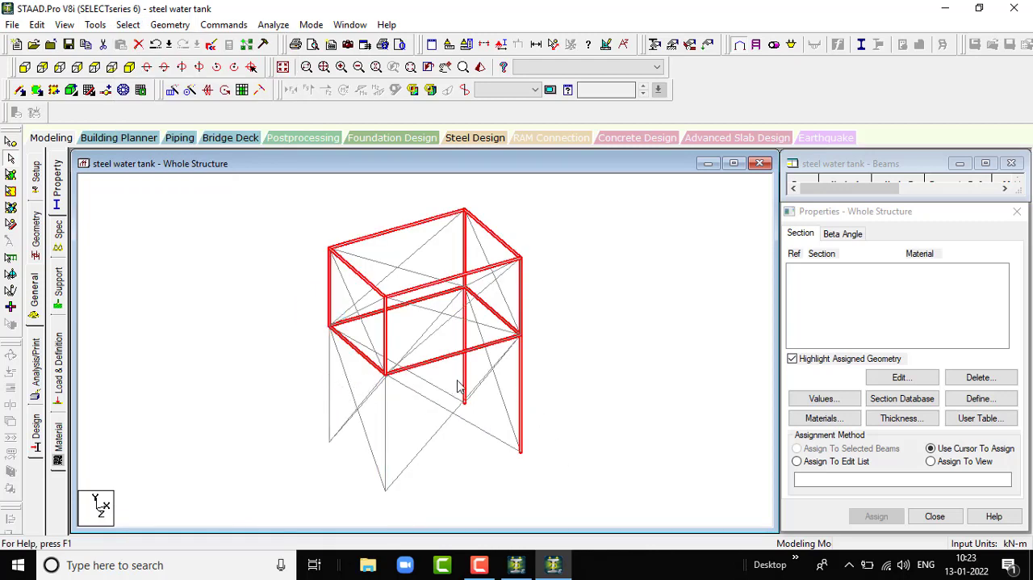
left_click(465, 375, "ctrl")
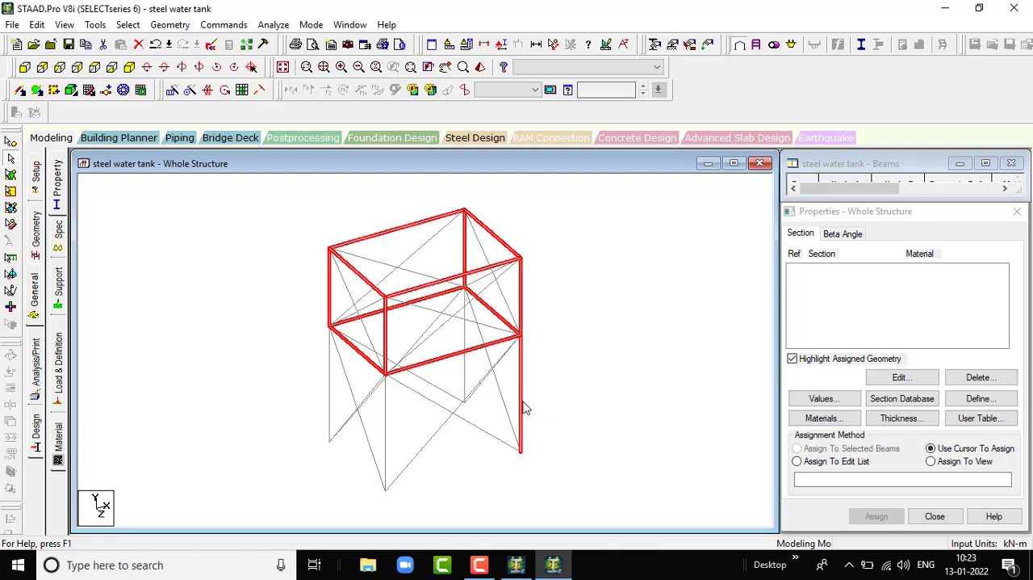
left_click(521, 401, "ctrl")
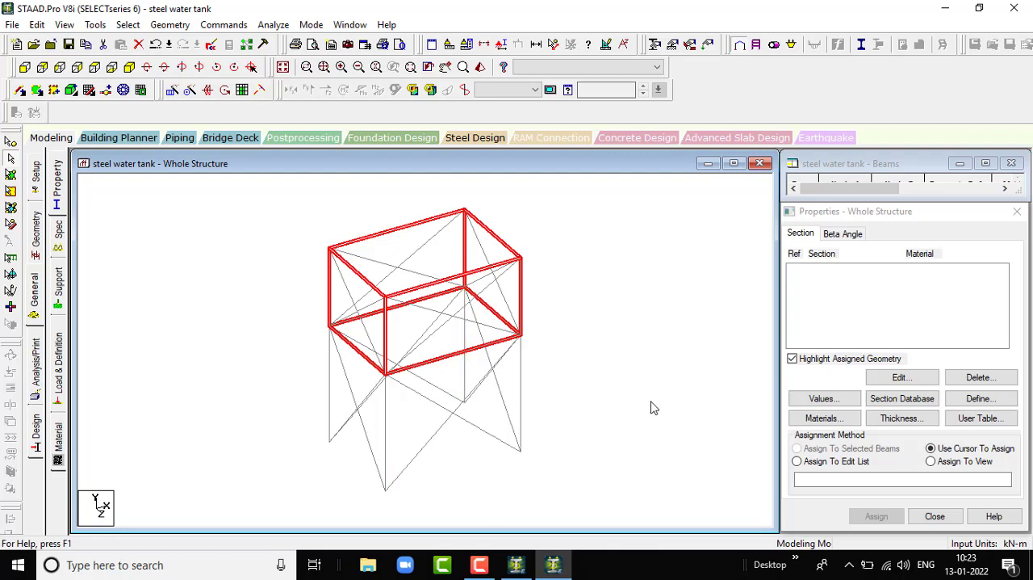
key("Delete")
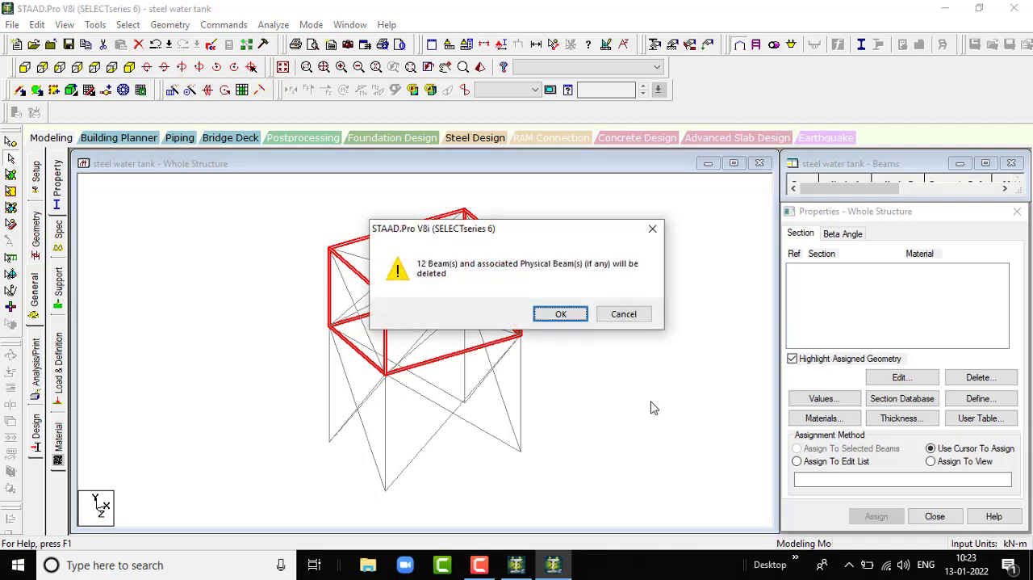
key("Return")
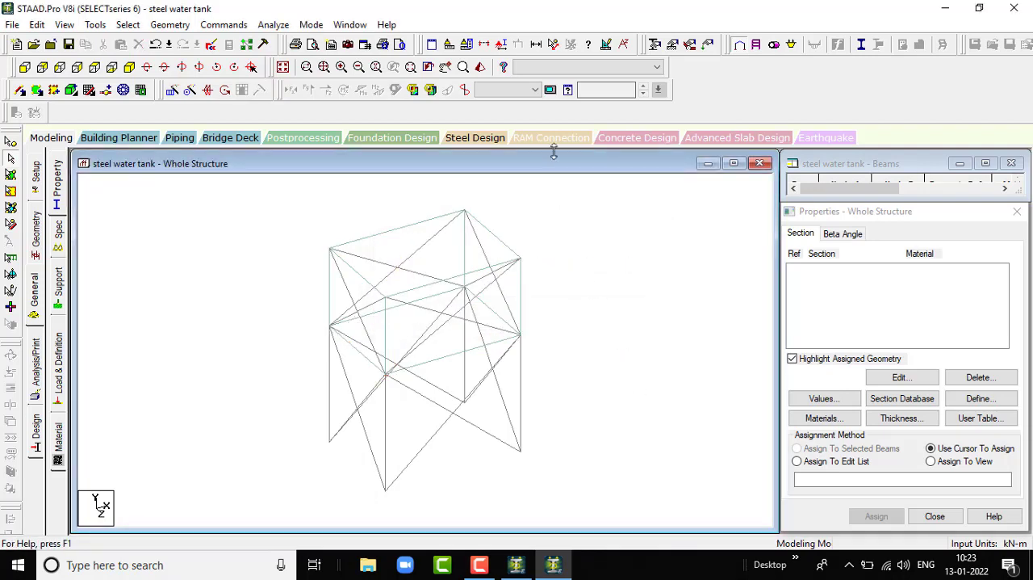
- Inspect the tank plates from several angles in a 3D rendered view, and save the modified structure
left_click(482, 70)
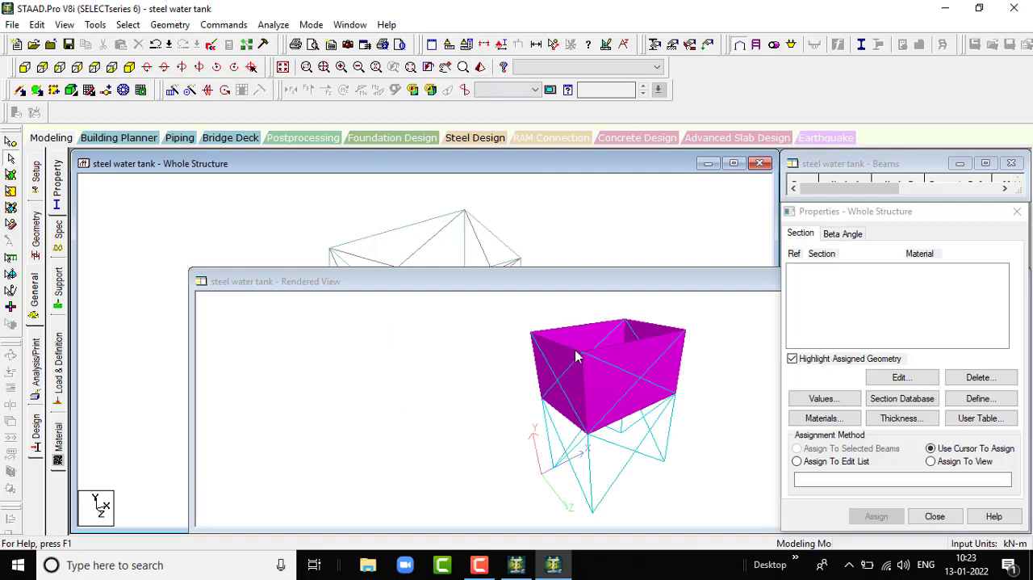
left_click_drag(576, 355, 818, 327)
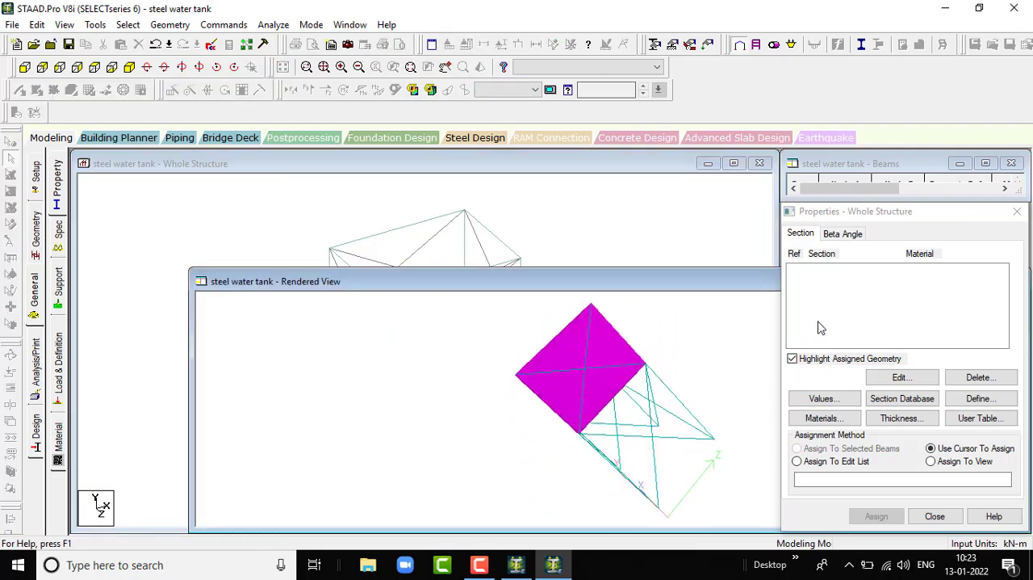
left_click_drag(538, 388, 685, 358)
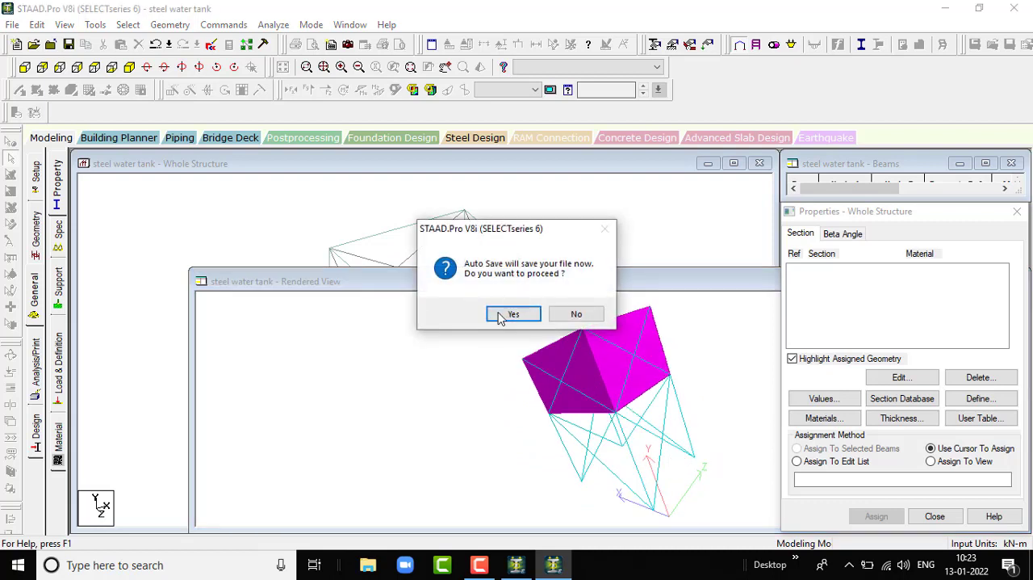
left_click(525, 315)
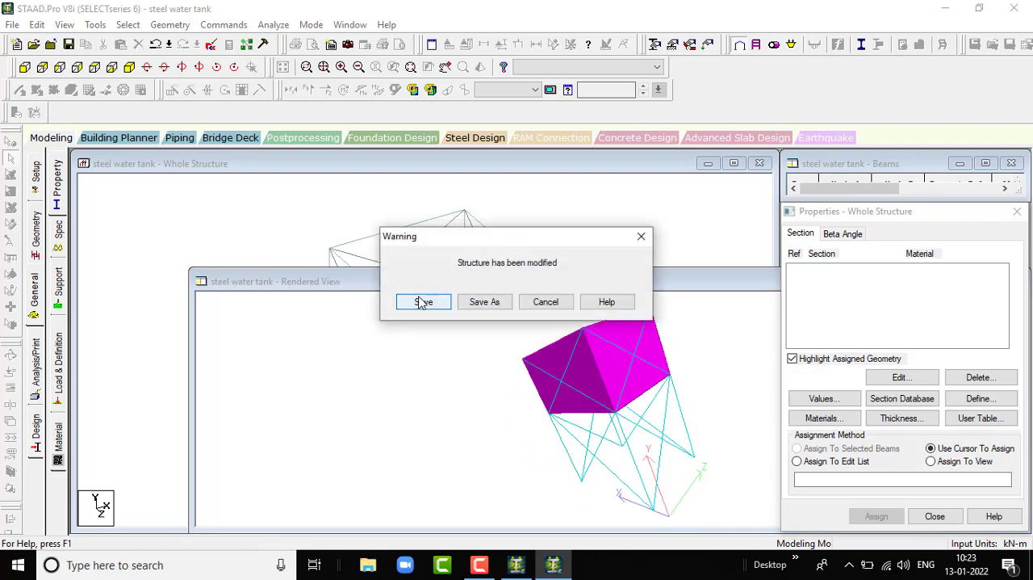
left_click(423, 302)
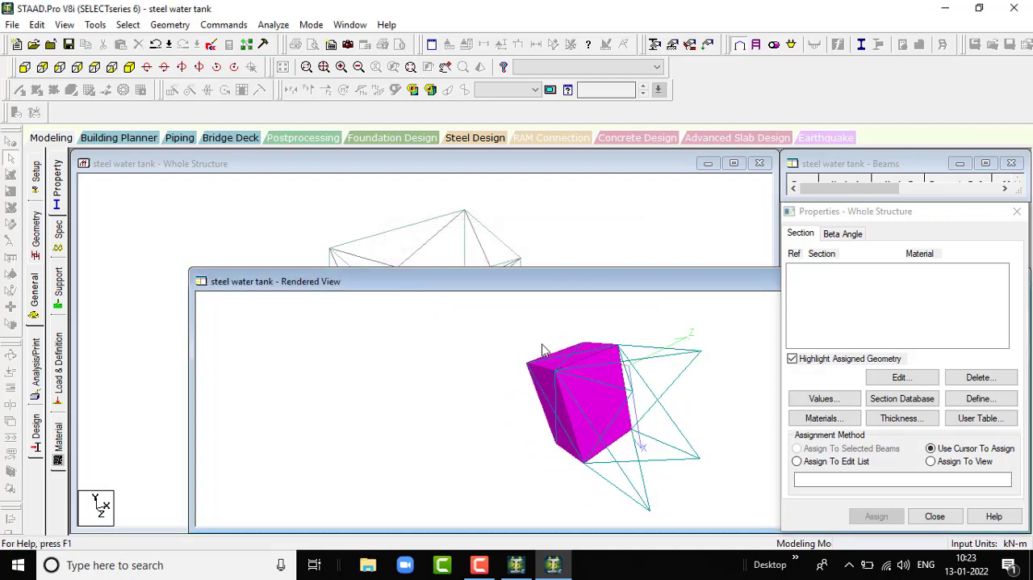
left_click_drag(683, 426, 534, 391)
left_click_drag(634, 282, 270, 228)
left_click(664, 224)
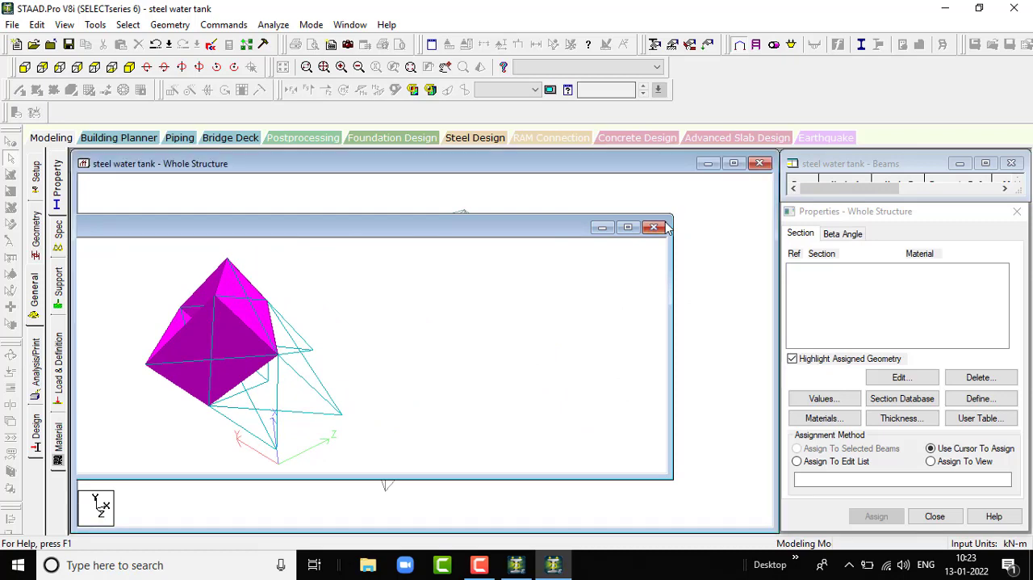
scroll(335, 313, "up", 1)
scroll(389, 307, "down", 4)
scroll(556, 357, "up", 3)
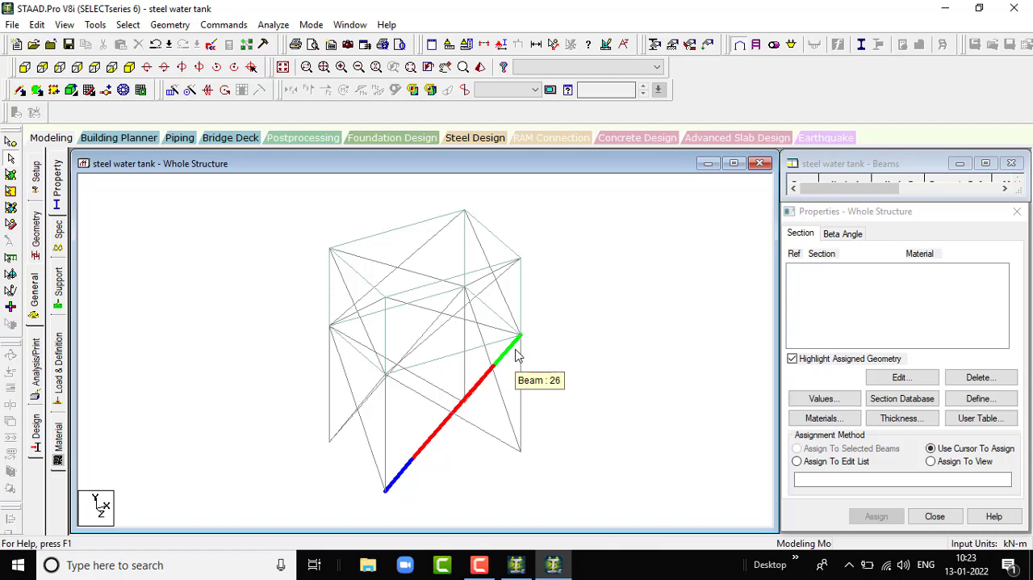
scroll(654, 353, "down", 1)
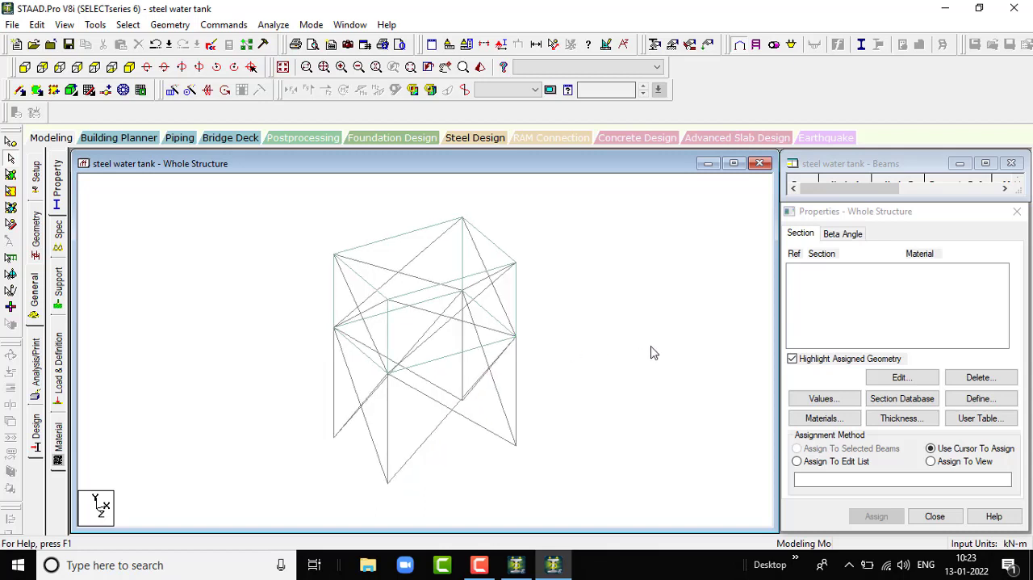
scroll(654, 353, "down", 1)
scroll(617, 359, "up", 1)
scroll(451, 295, "down", 1)
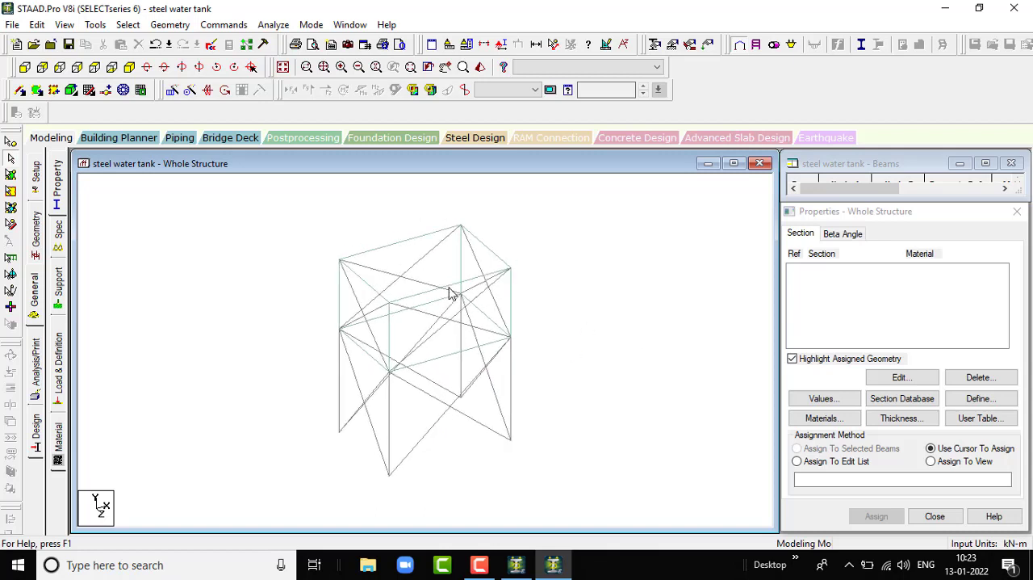
scroll(529, 301, "down", 1)
scroll(652, 300, "down", 2)
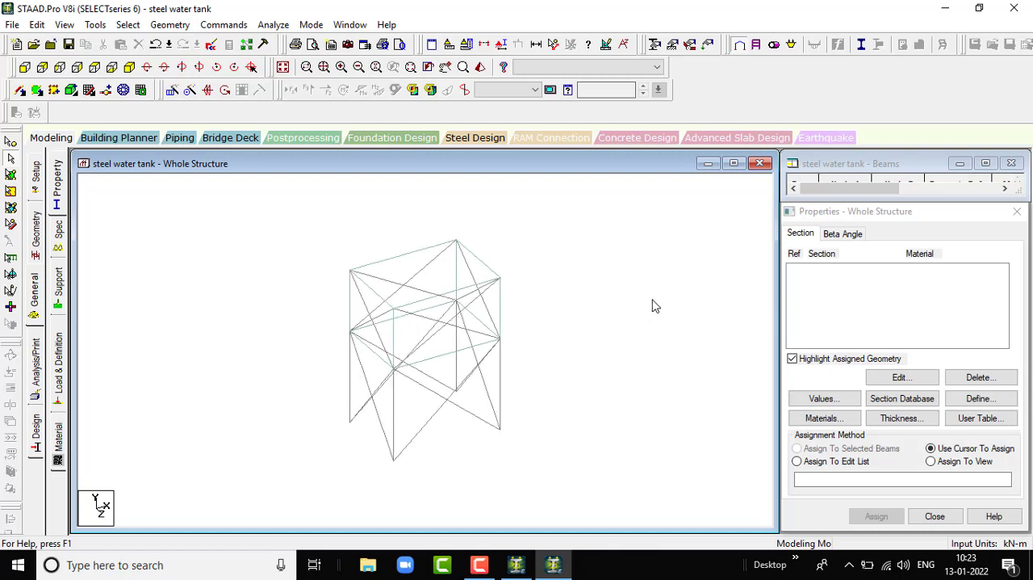
scroll(120, 287, "up", 1)
- Add the Indian angle section ISA180x180x18 as a single section in STEEL to the section properties
left_click(61, 195)
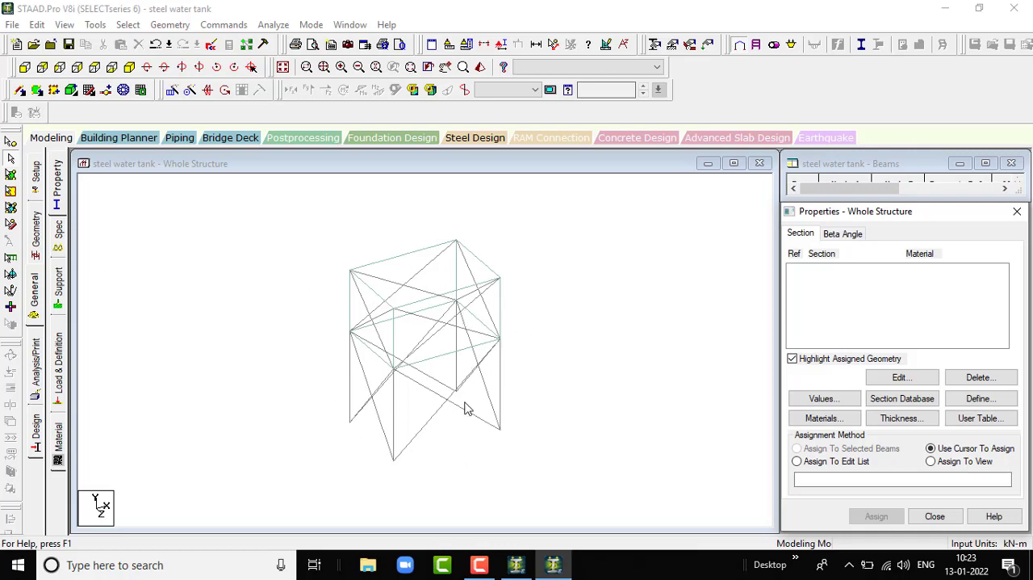
left_click(918, 401)
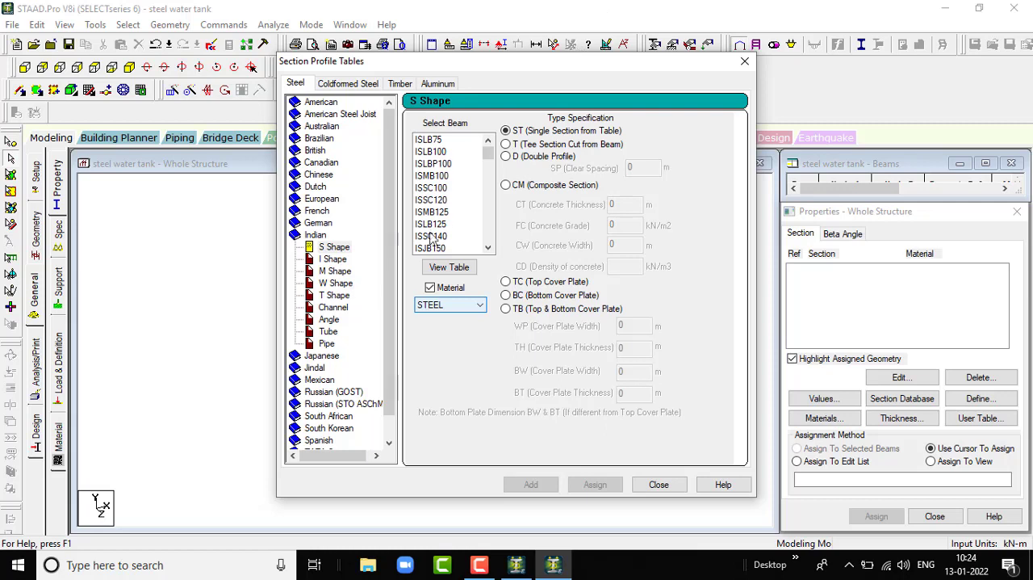
left_click(338, 323)
left_click_drag(487, 156, 493, 240)
left_click(450, 161)
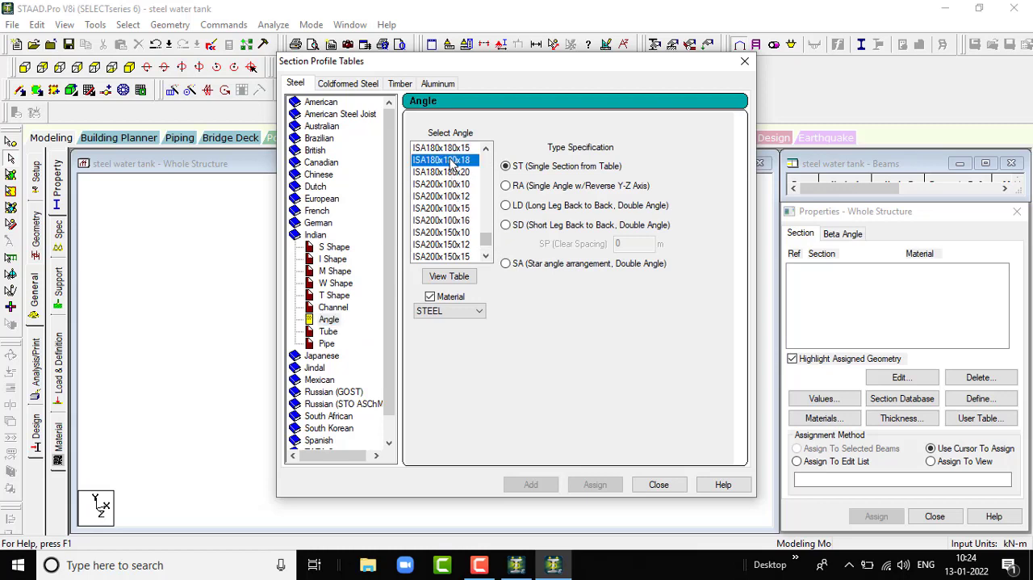
left_click(473, 311)
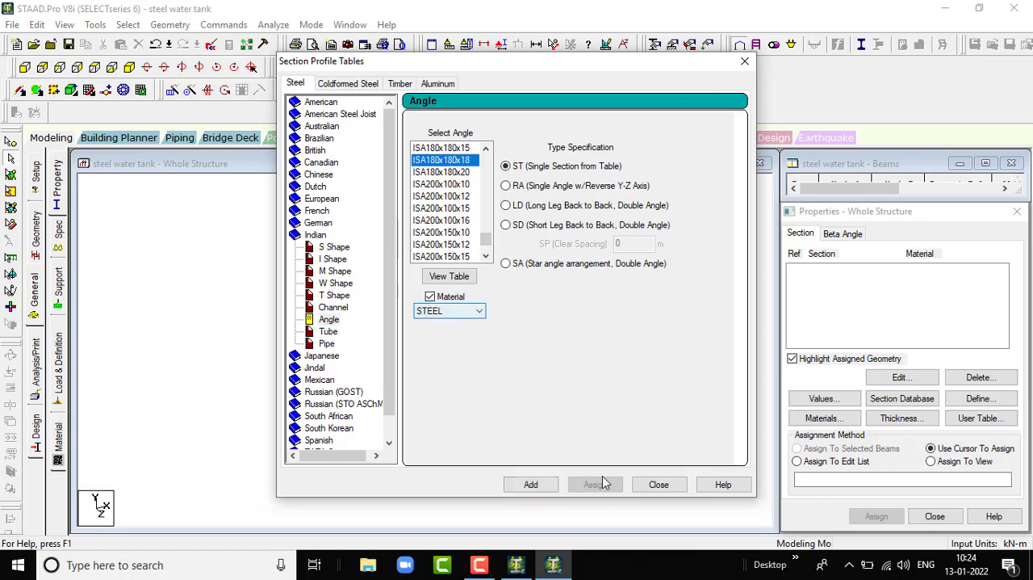
left_click(531, 487)
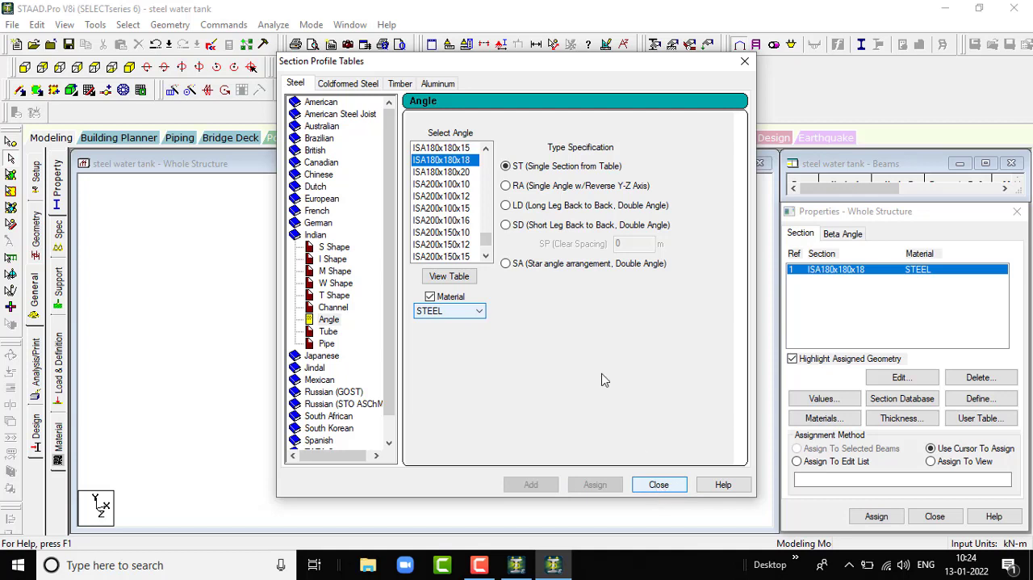
scroll(440, 204, "up", 3)
scroll(440, 203, "down", 2)
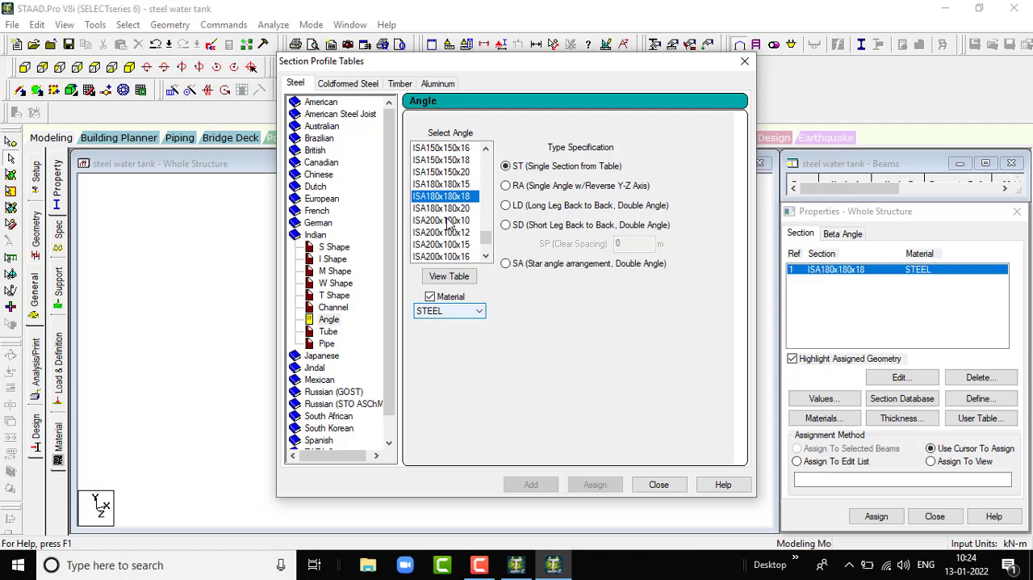
- Add the Indian angle ISA200x100x12 as a single section in STEEL to the section properties
scroll(446, 222, "down", 3)
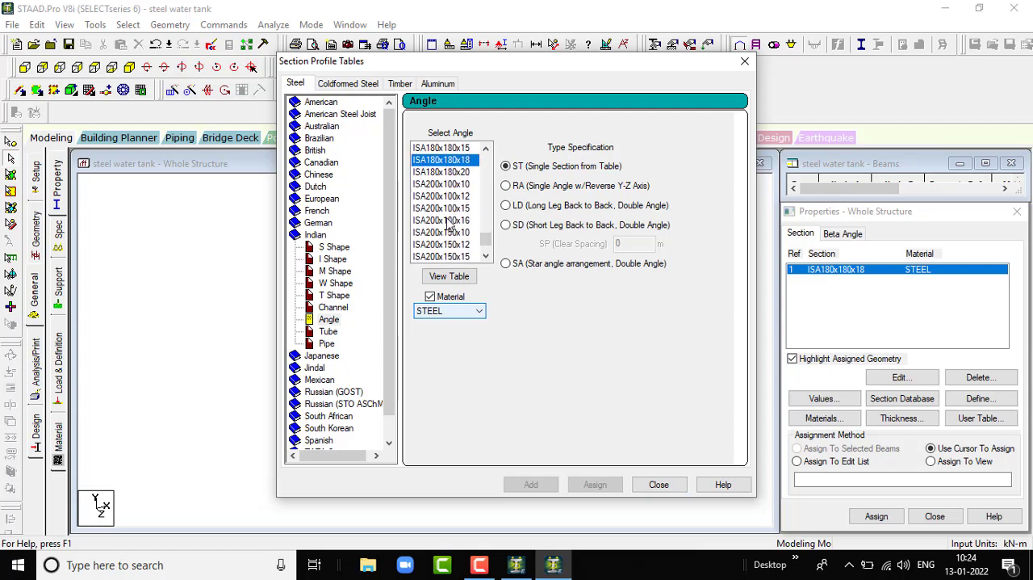
left_click(452, 197)
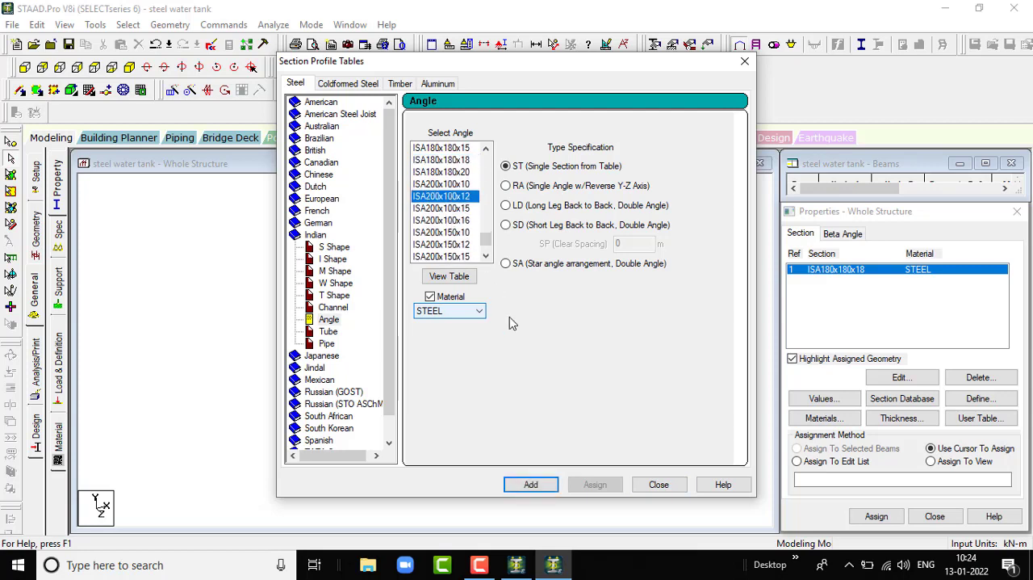
left_click(542, 489)
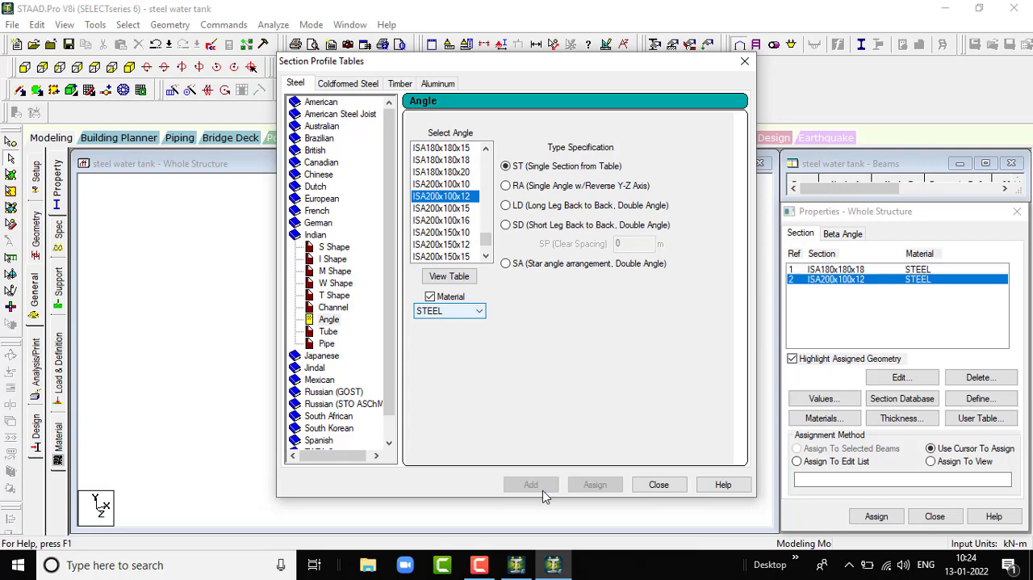
left_click(659, 484)
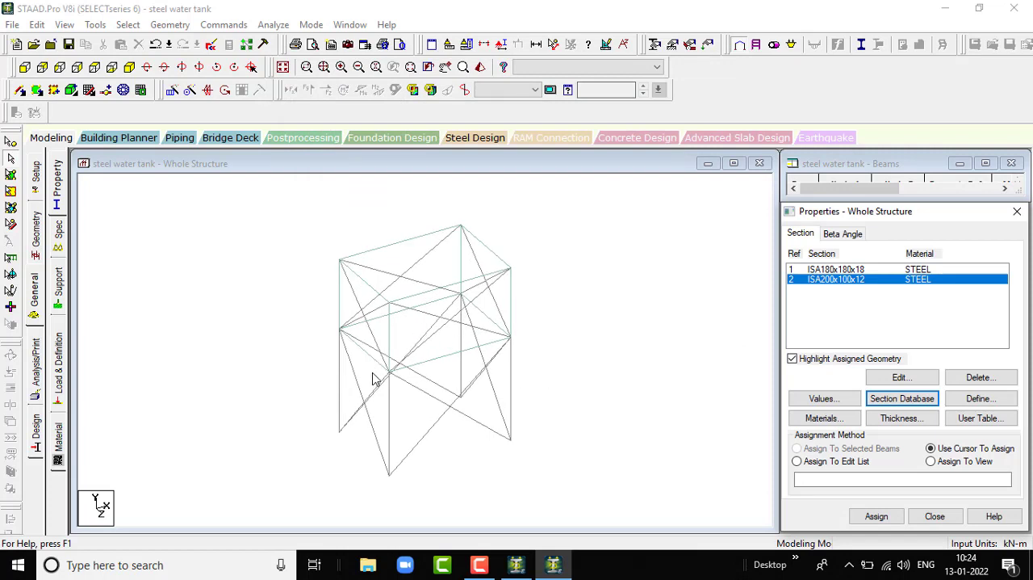
- Add a plate element thickness property of 0.23 m at all four nodes with STEEL as its material
scroll(388, 395, "down", 1)
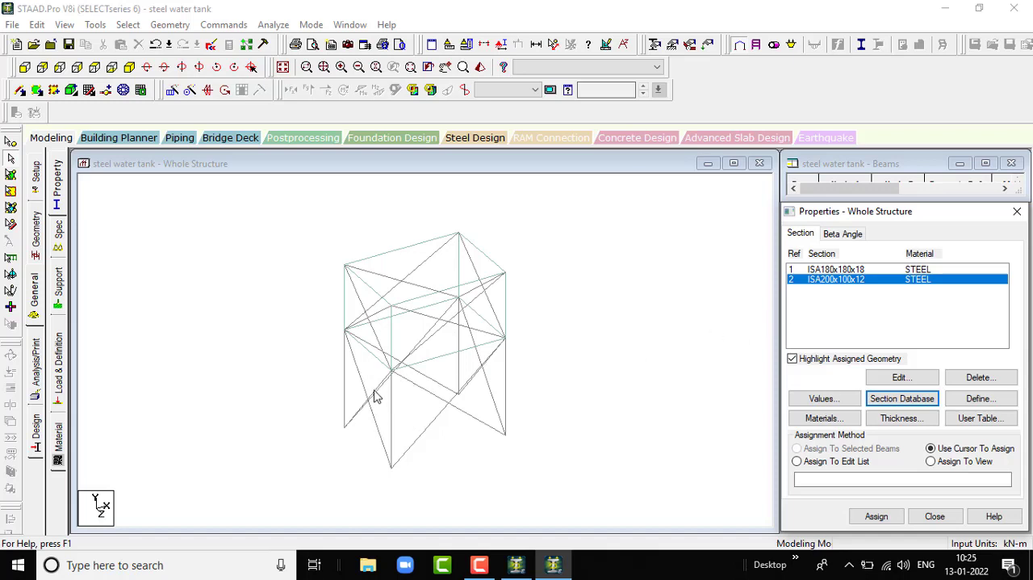
scroll(384, 346, "up", 1)
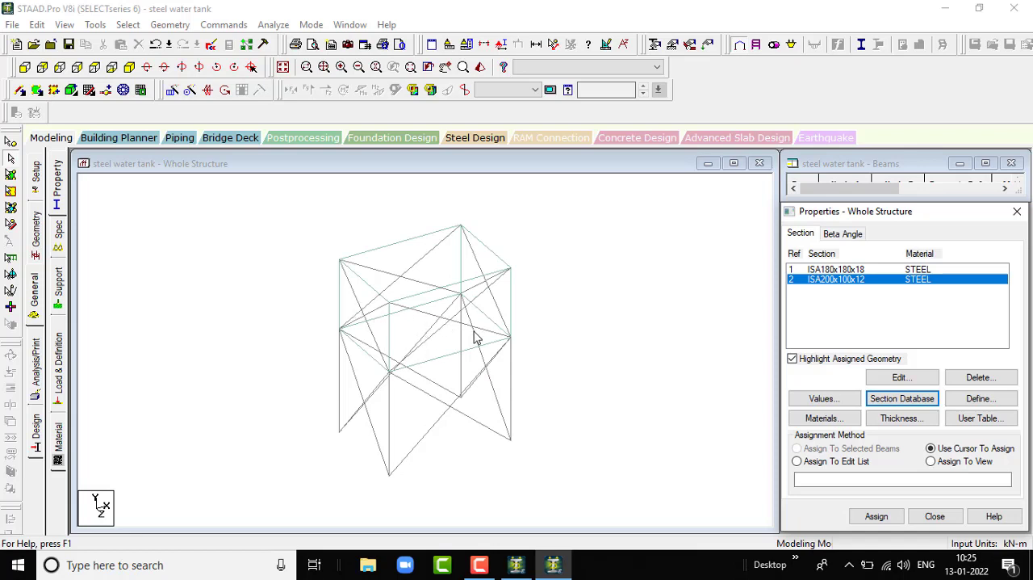
left_click(902, 418)
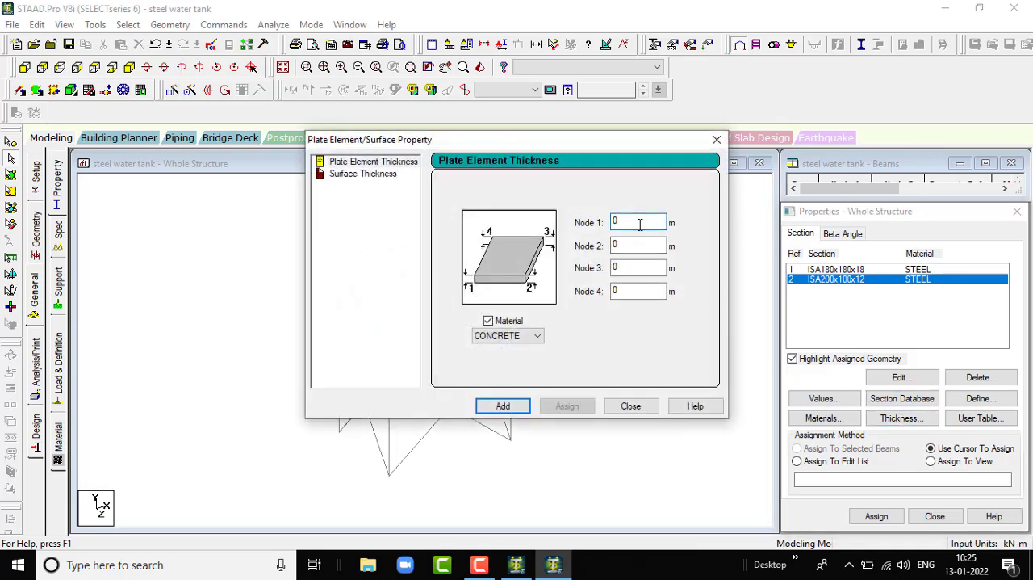
type(".")
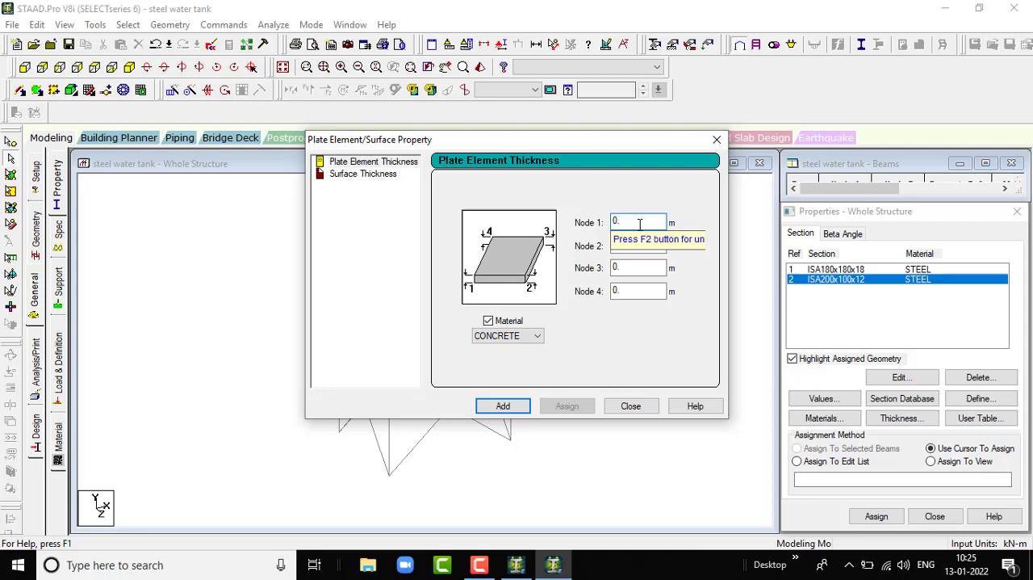
type("23")
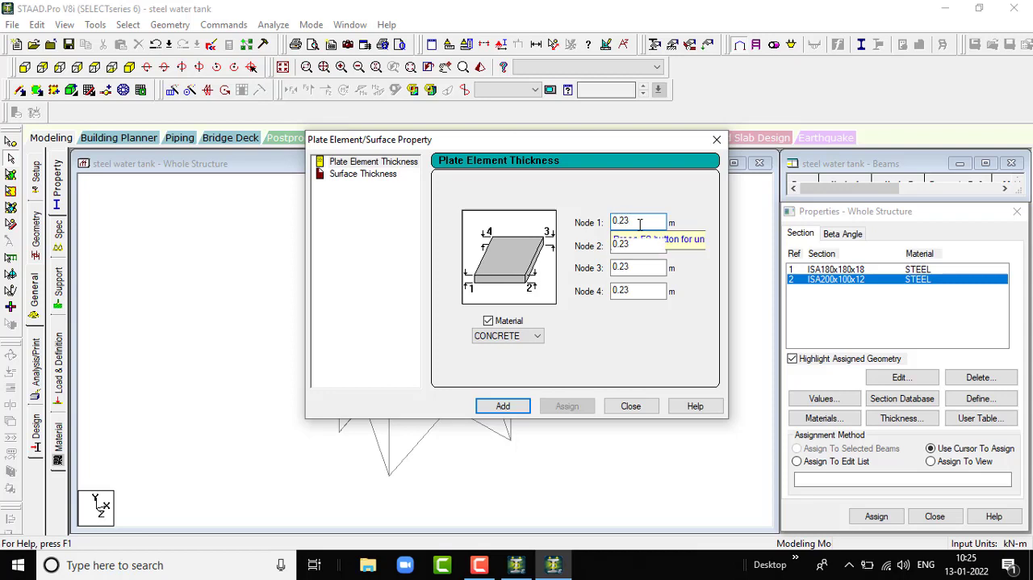
left_click(517, 336)
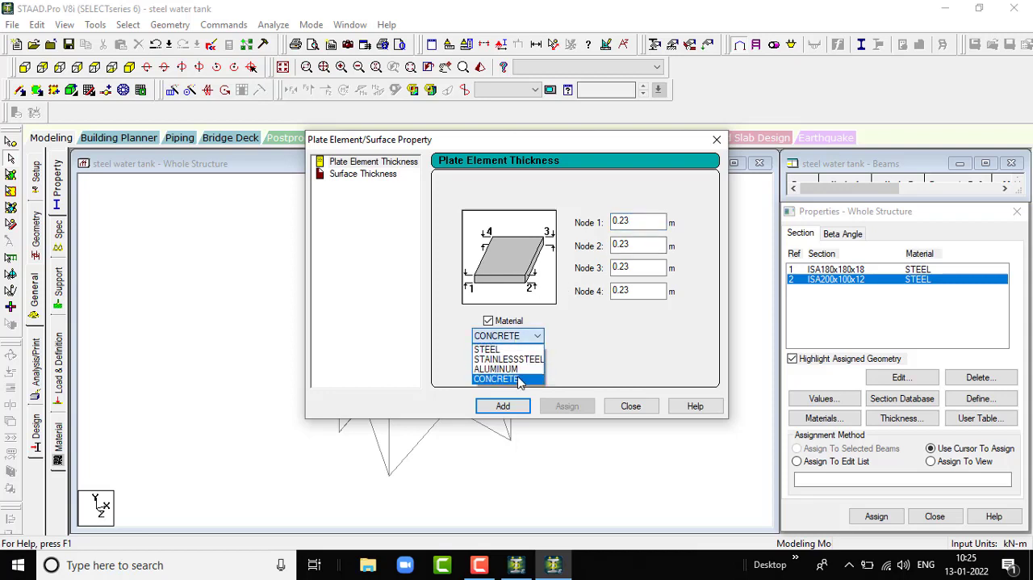
left_click(520, 349)
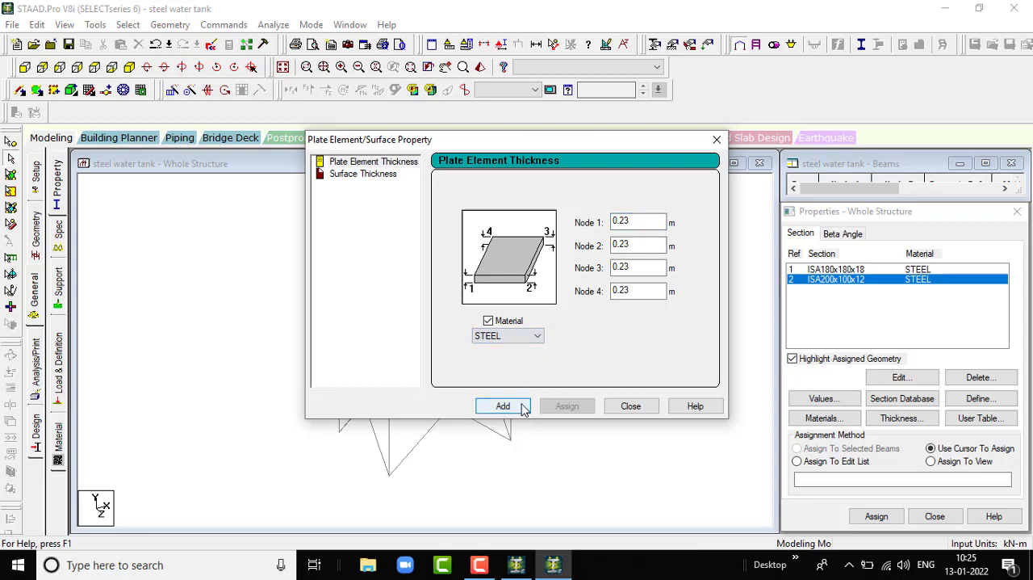
left_click(523, 407)
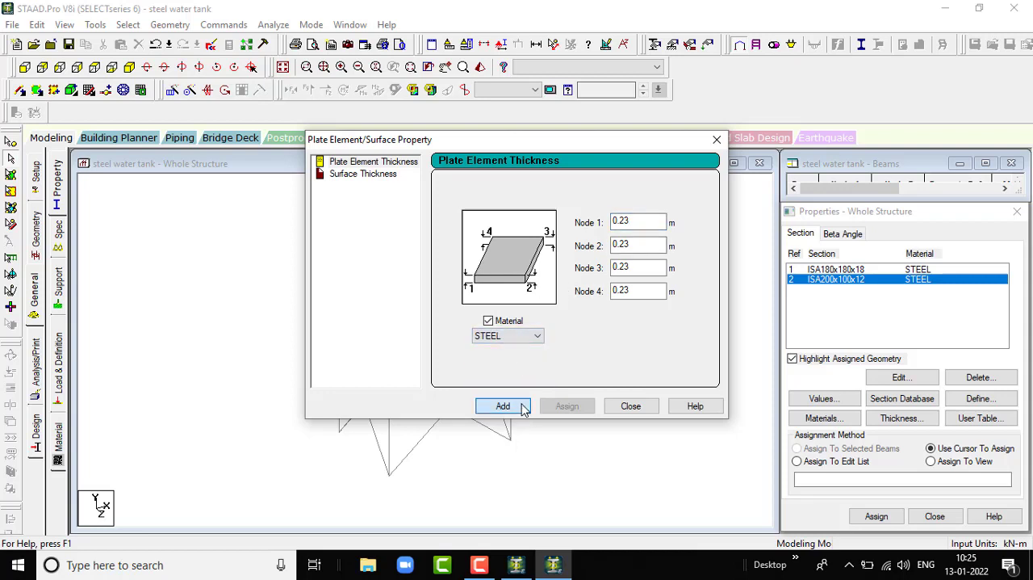
left_click(638, 409)
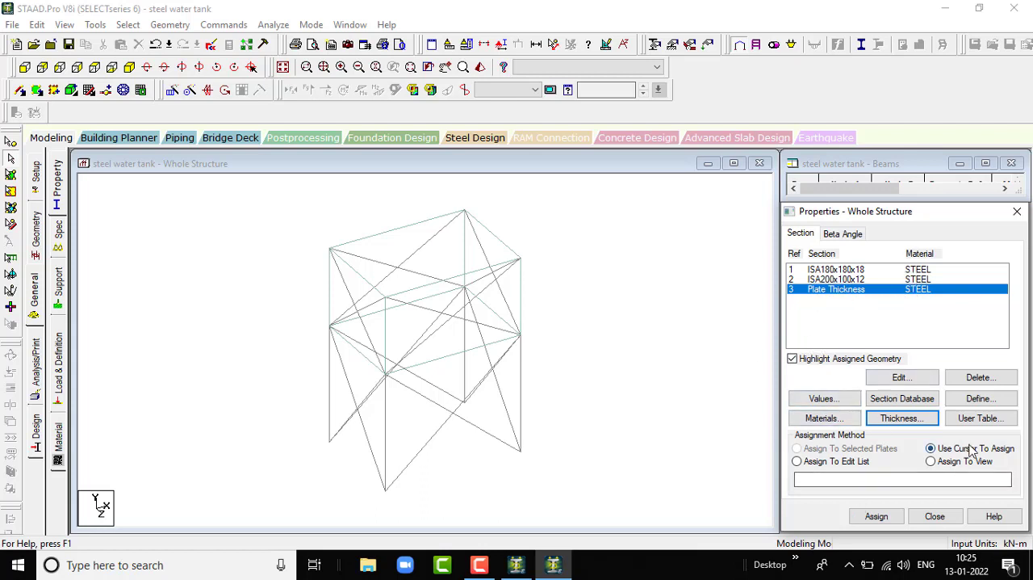
- Assign the plate thickness property to all tank plates using the whole-view assignment method
left_click(932, 461)
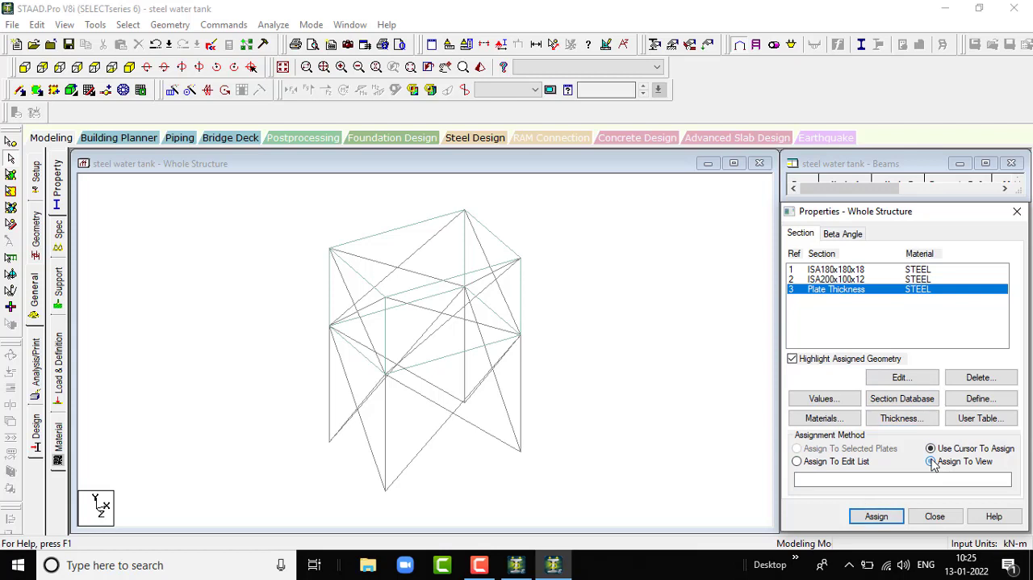
left_click(878, 517)
left_click(925, 404)
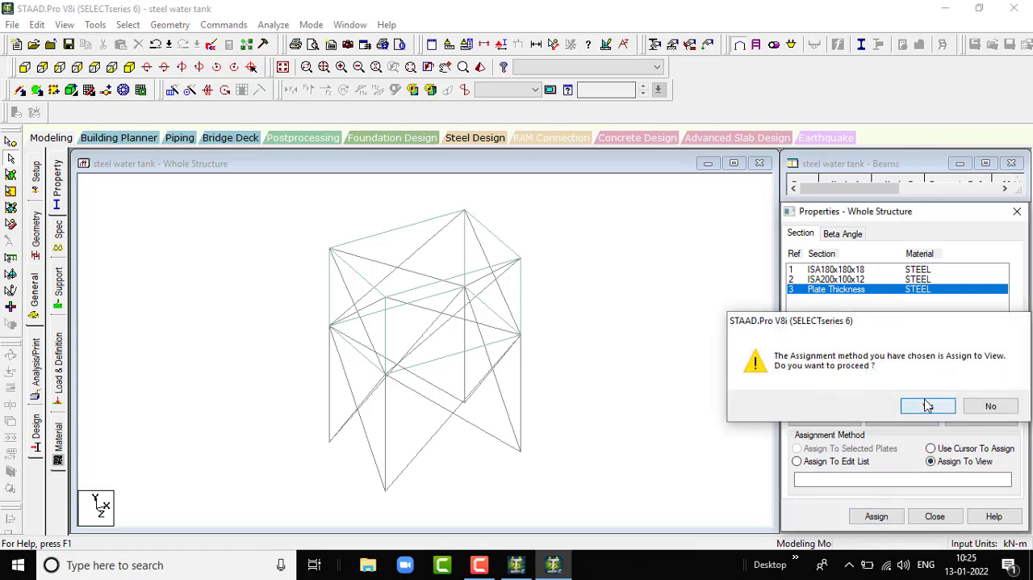
left_click(587, 321)
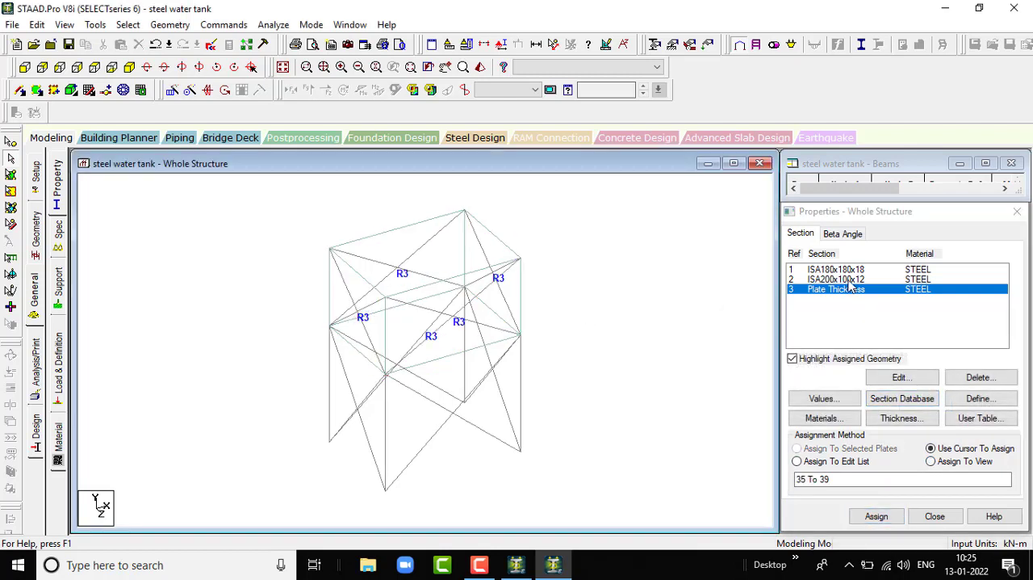
- Assign the ISA200x100x12 section to the four lower columns, selecting them through the _COLUMNS group
left_click(848, 280)
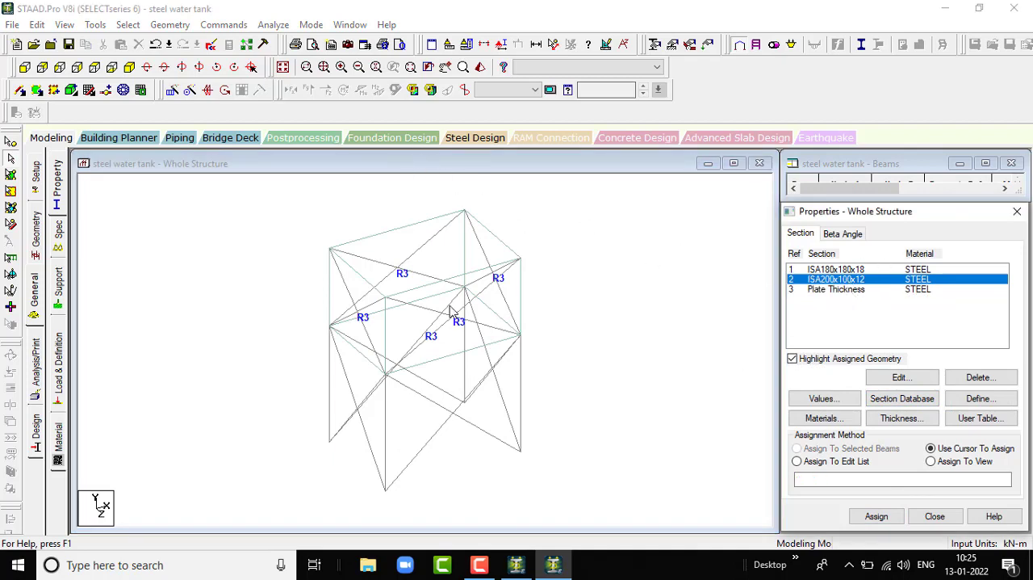
left_click(130, 24)
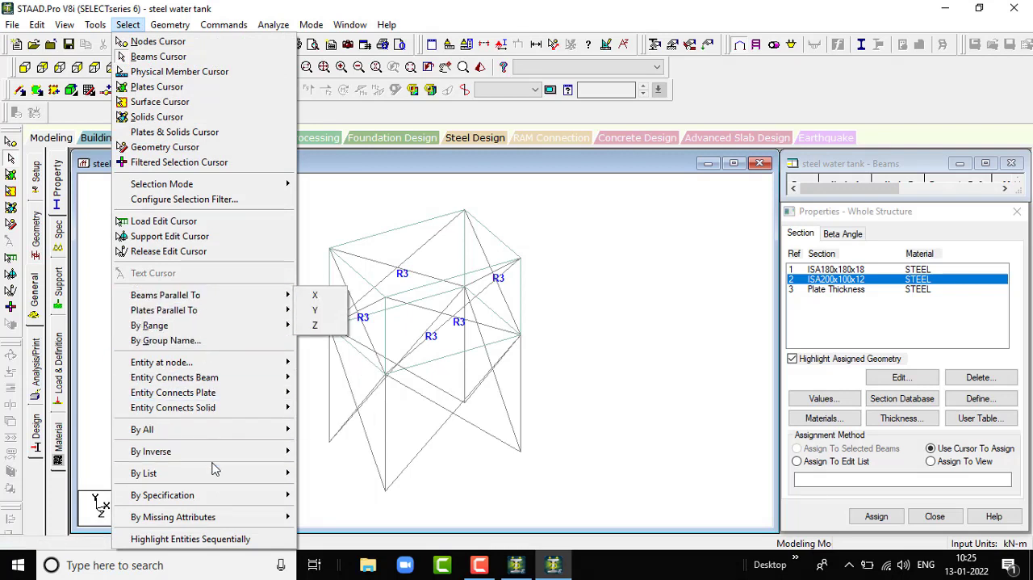
left_click(222, 342)
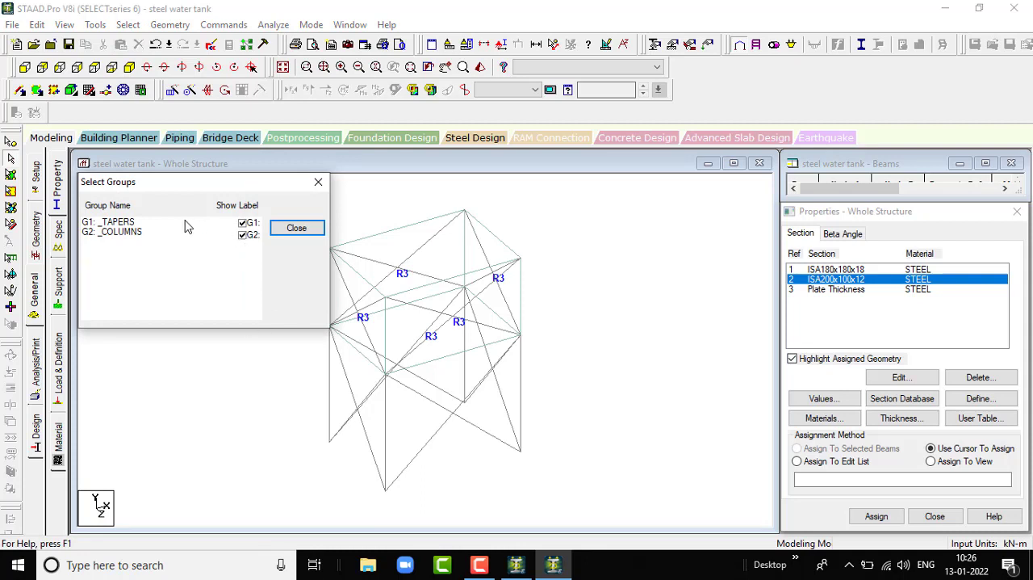
left_click(166, 234)
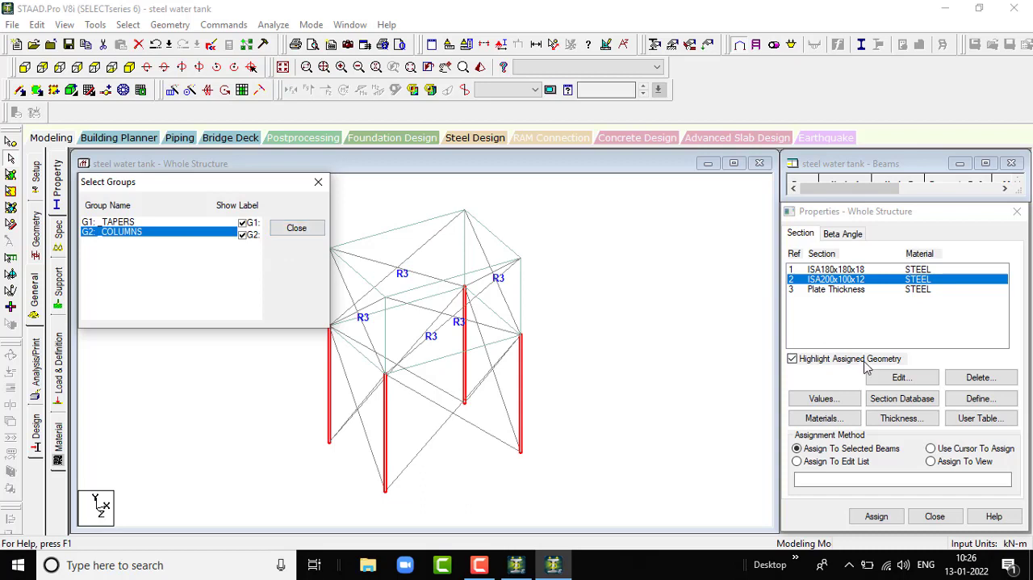
left_click(885, 519)
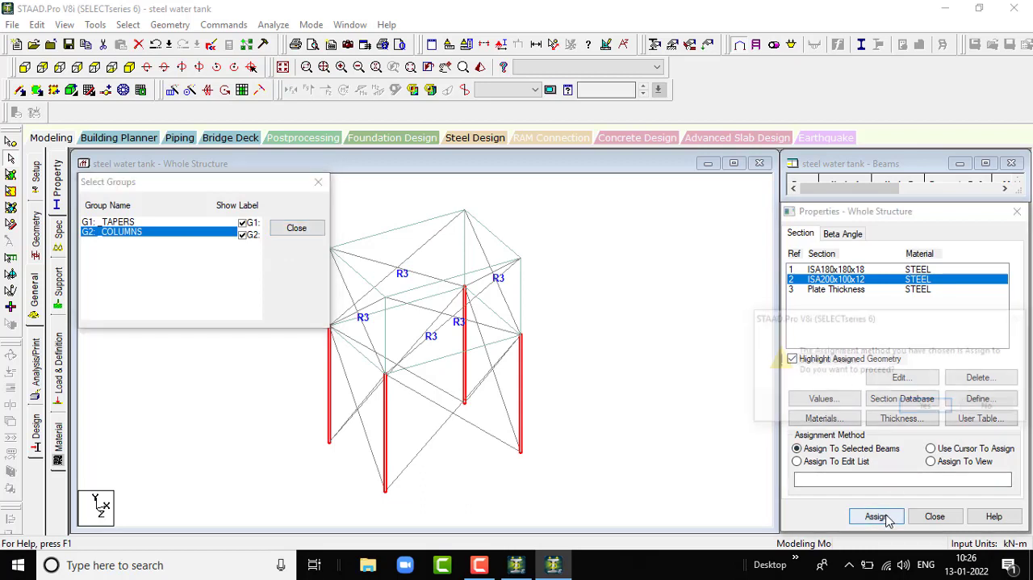
left_click(921, 407)
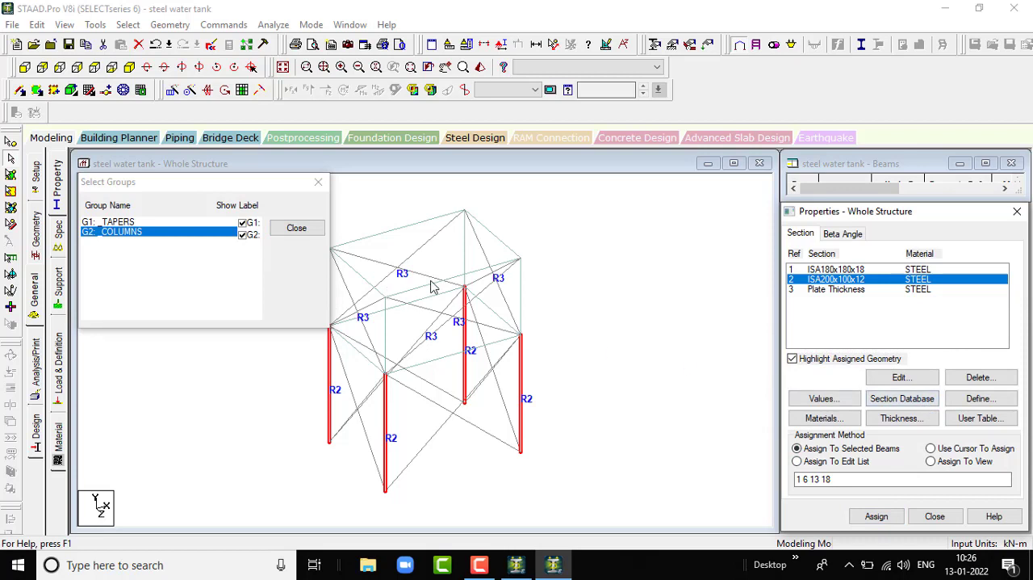
- Assign the ISA180x180x18 section to all diagonal members, selecting them through the _TAPERS group
left_click(837, 271)
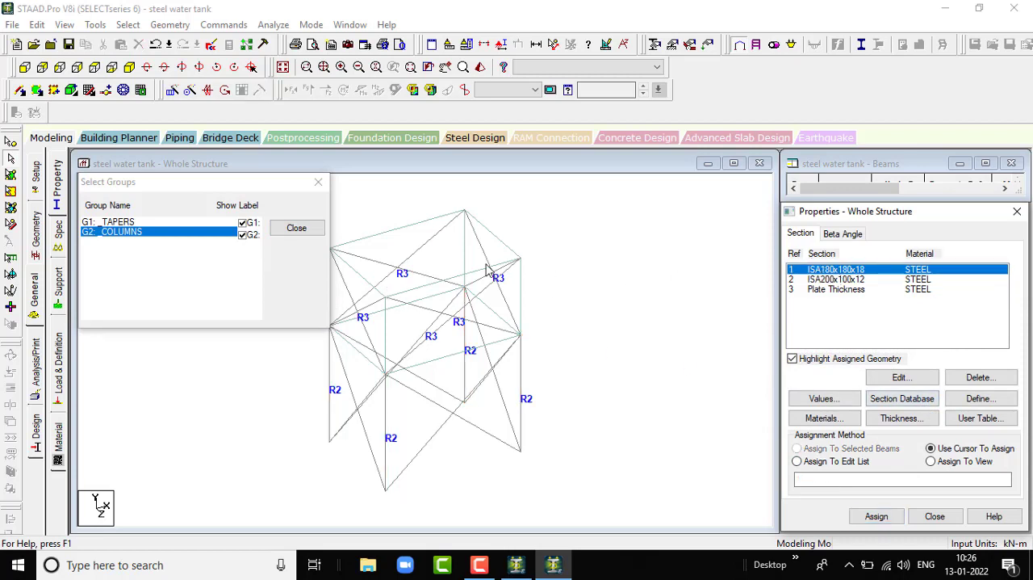
left_click(184, 223)
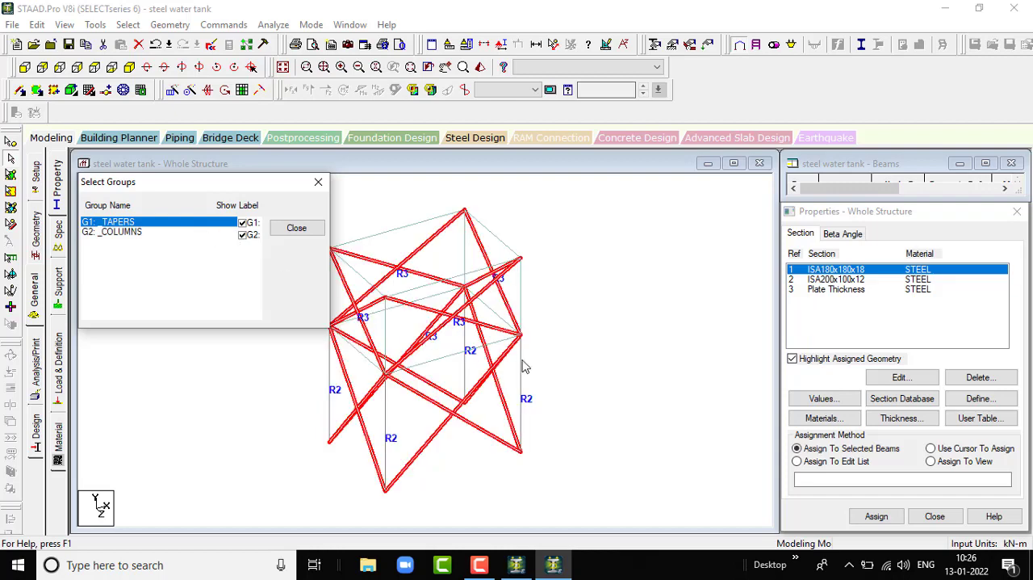
left_click(877, 517)
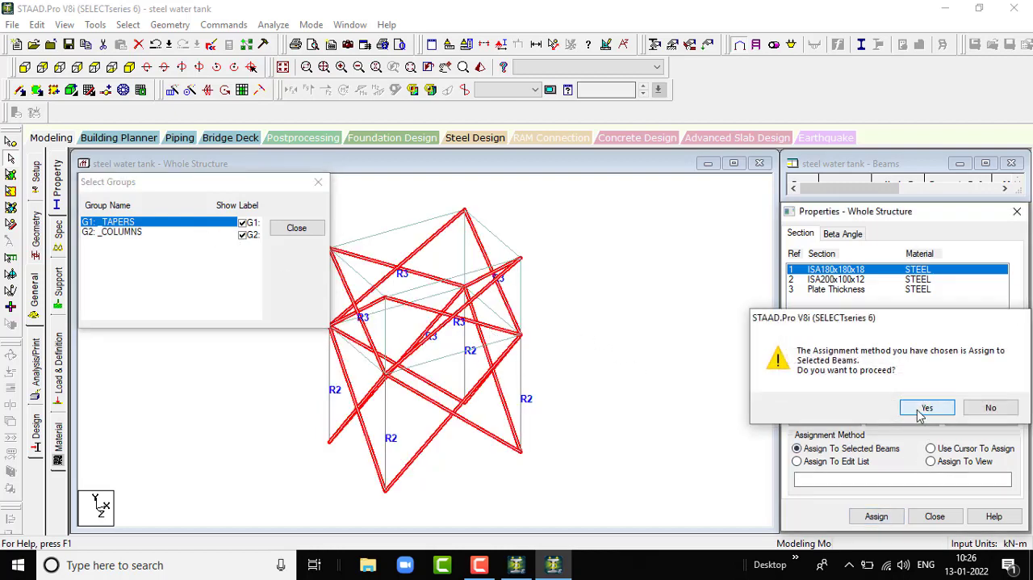
left_click(925, 407)
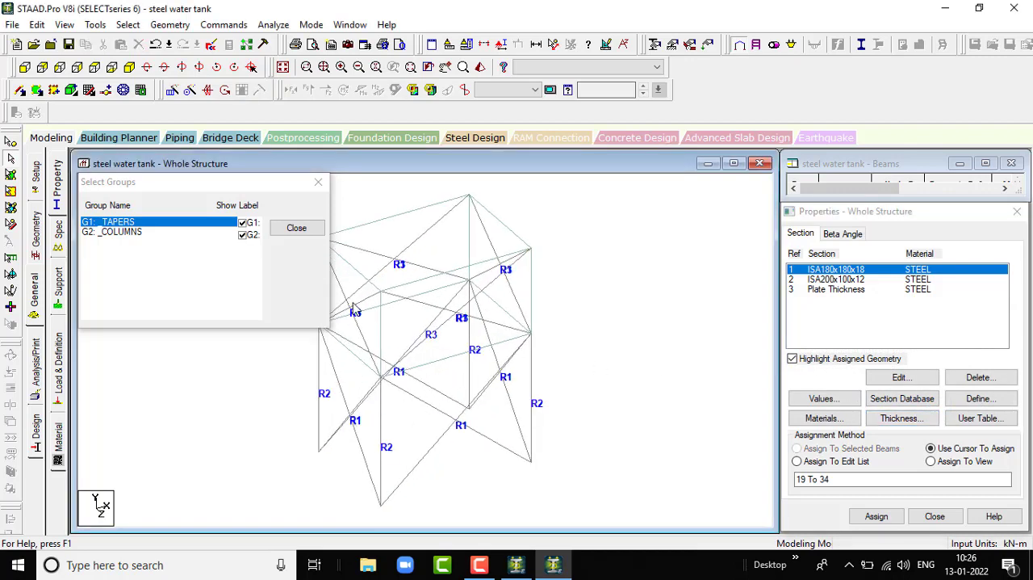
scroll(542, 353, "down", 3)
scroll(501, 331, "up", 4)
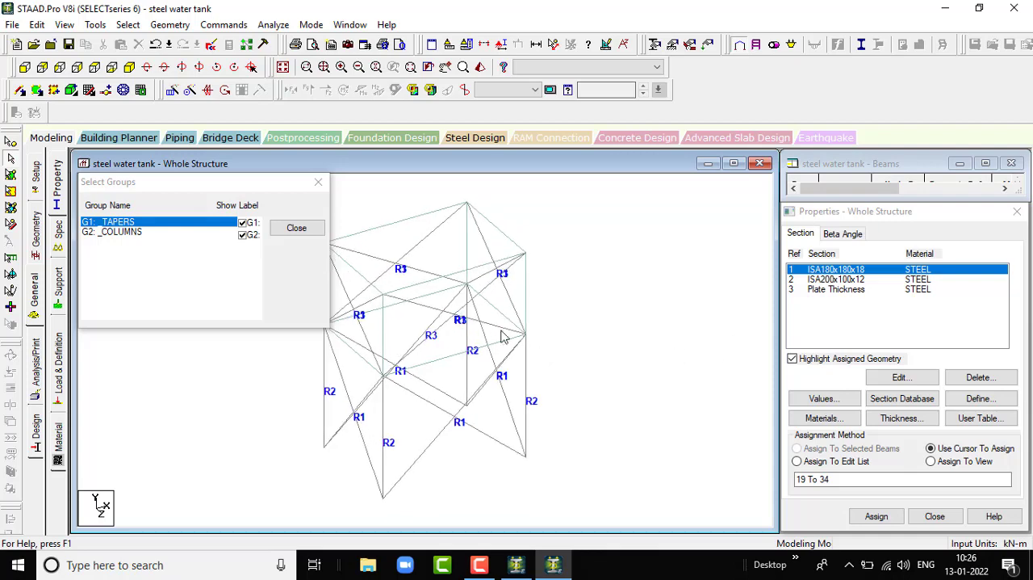
scroll(429, 333, "down", 1)
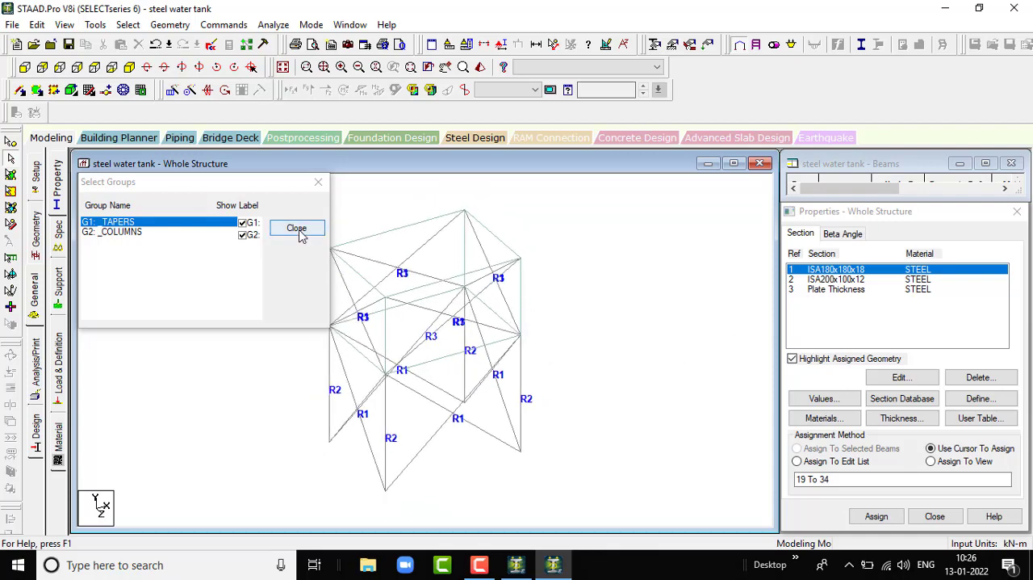
left_click(320, 182)
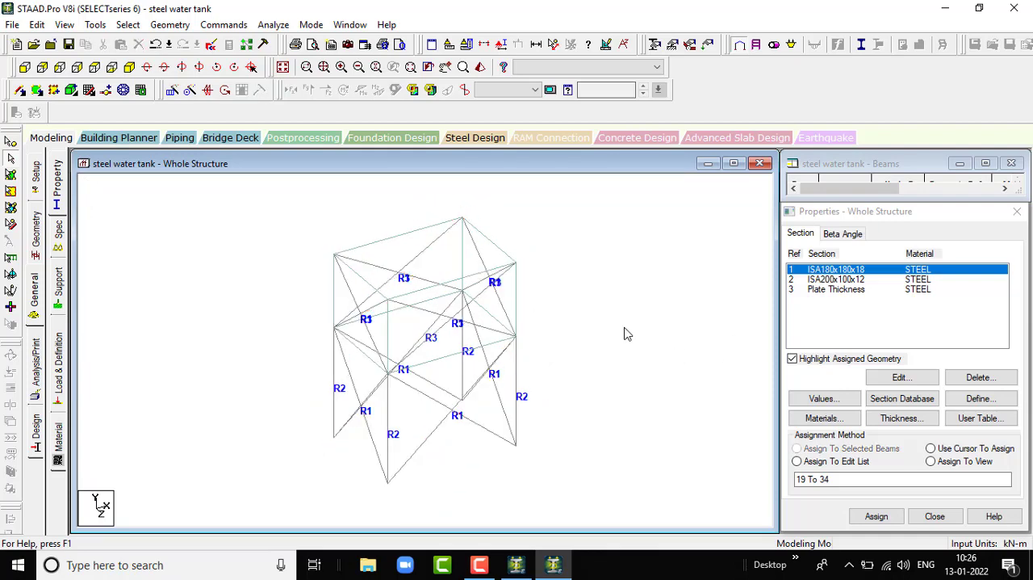
- Examine the tank plates and steel members from several angles in a 3D rendered view
left_click(480, 68)
mouse_move(606, 364)
left_mouse_down()
mouse_move(449, 368)
mouse_move(438, 302)
mouse_move(508, 343)
mouse_move(551, 295)
mouse_move(593, 288)
mouse_move(472, 309)
mouse_move(510, 365)
mouse_move(536, 227)
mouse_move(561, 207)
mouse_move(516, 360)
mouse_move(524, 258)
mouse_move(543, 281)
mouse_move(342, 302)
mouse_move(595, 302)
mouse_move(467, 331)
mouse_move(306, 437)
left_mouse_up()
mouse_move(438, 285)
left_mouse_down()
mouse_move(532, 308)
mouse_move(694, 215)
left_mouse_up()
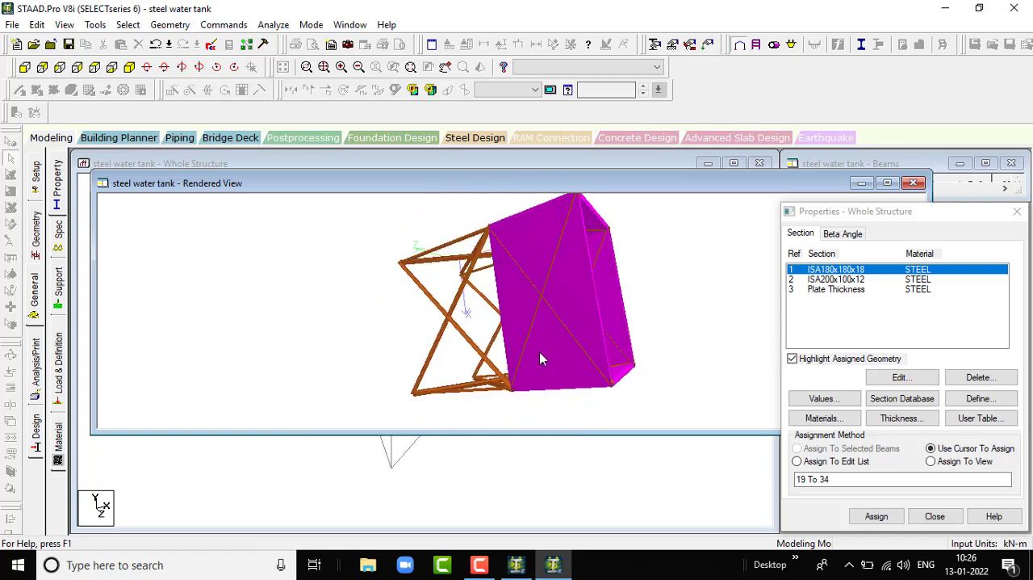
left_click_drag(541, 358, 377, 244)
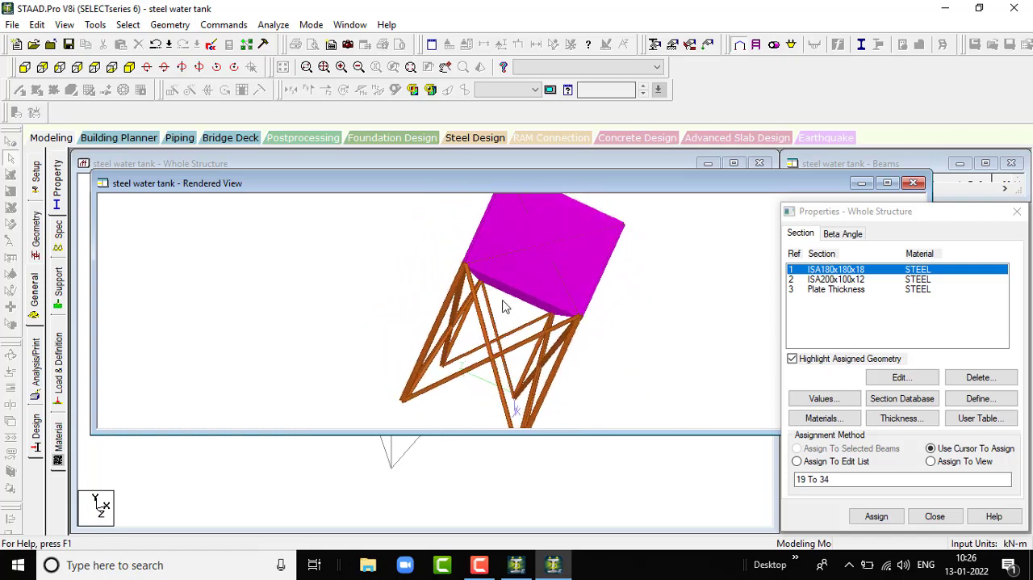
left_click_drag(476, 224, 292, 277)
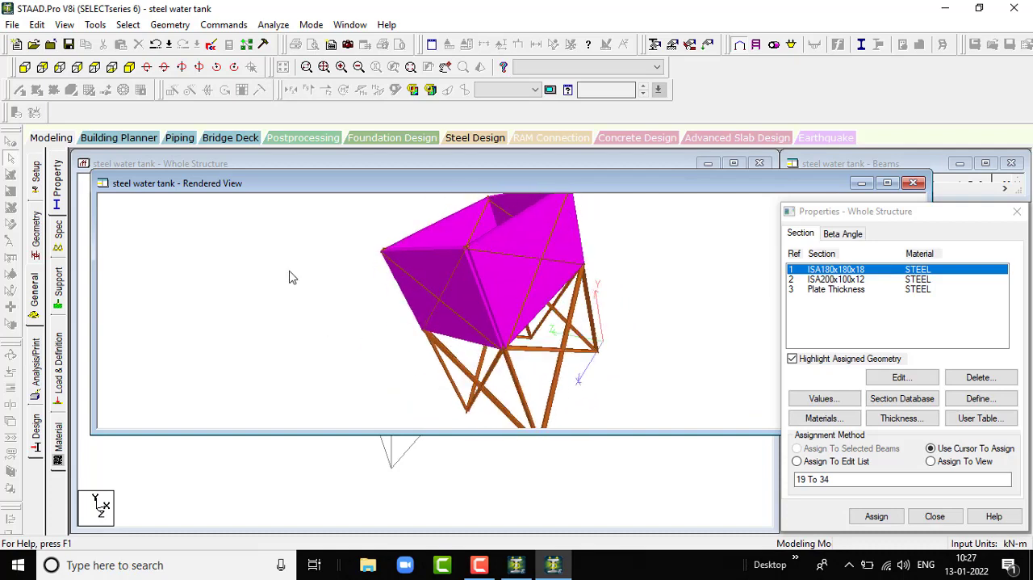
left_click(919, 183)
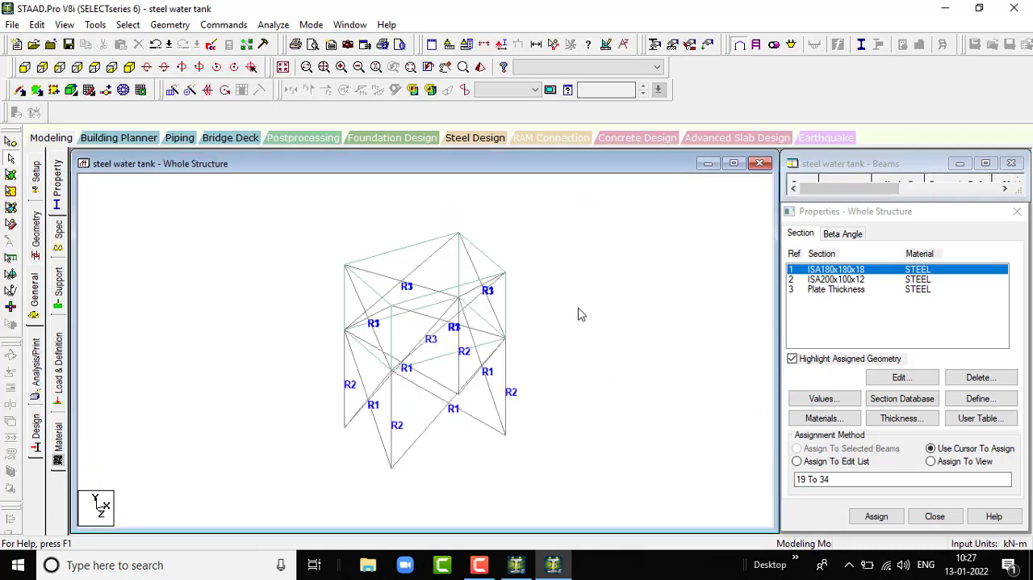
- Create a fixed support for the structure with all translations and rotations restrained
left_click(58, 282)
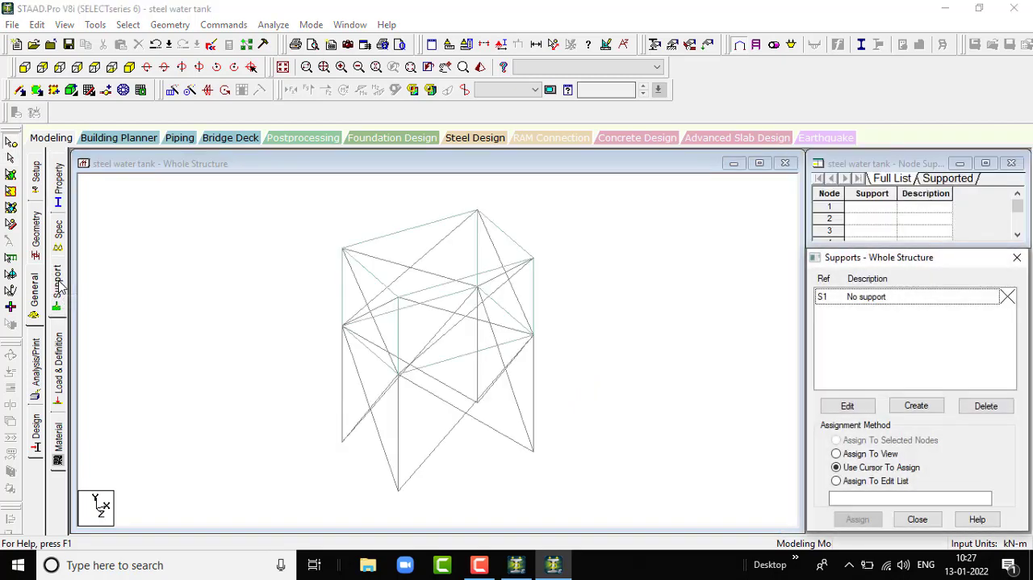
left_click(24, 67)
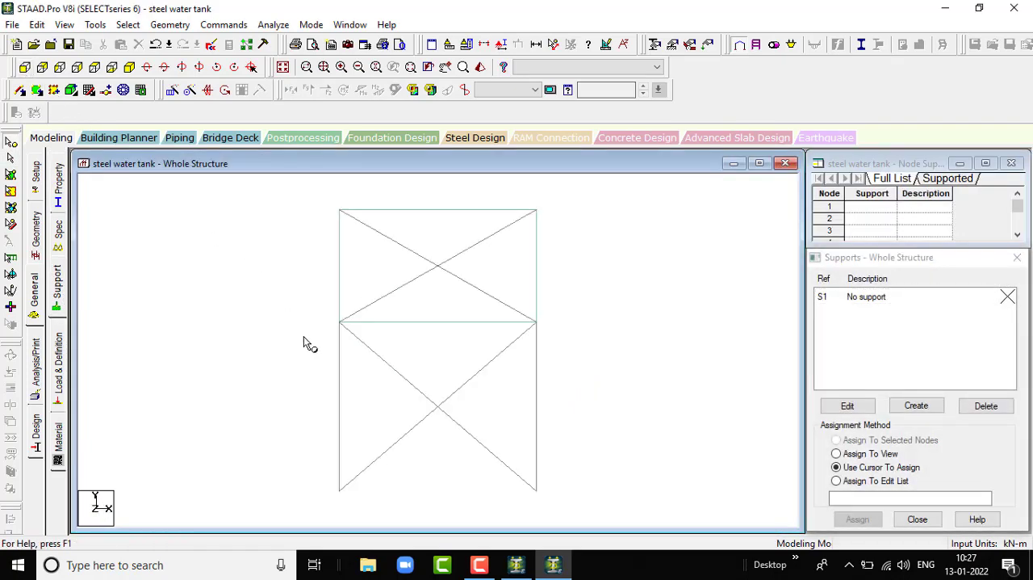
scroll(339, 420, "down", 1)
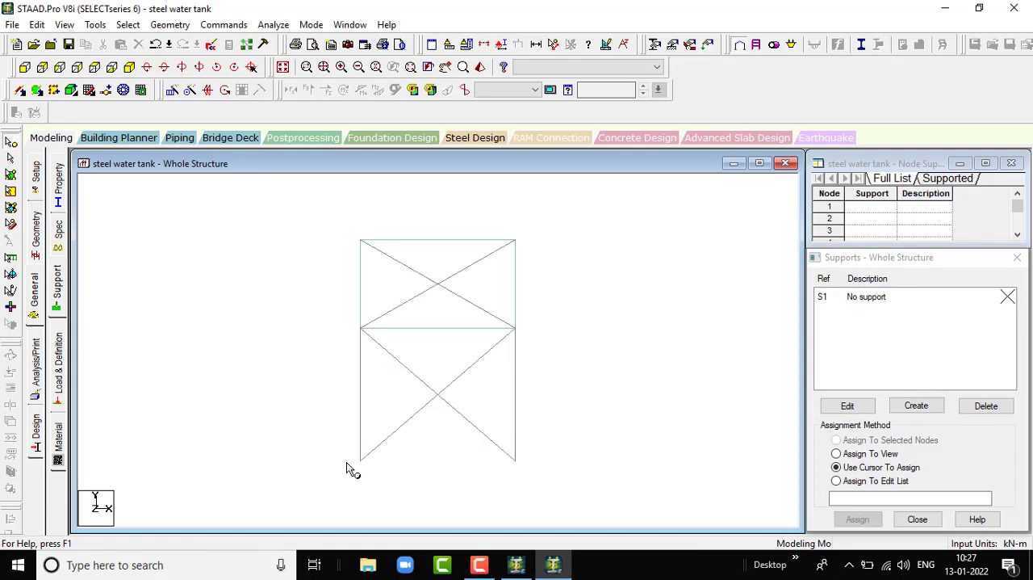
left_click_drag(346, 456, 494, 475)
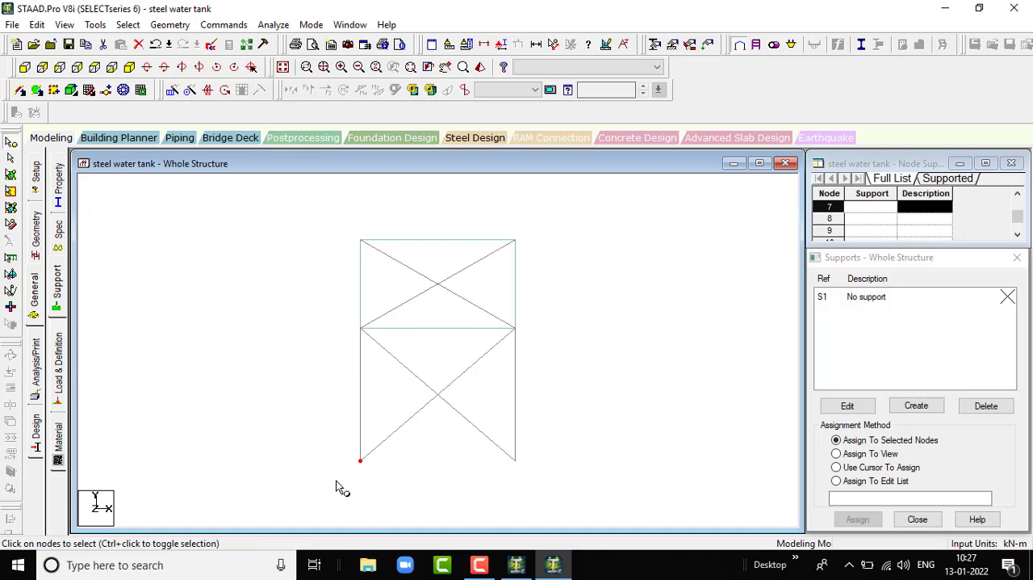
left_click(336, 486)
left_click(934, 405)
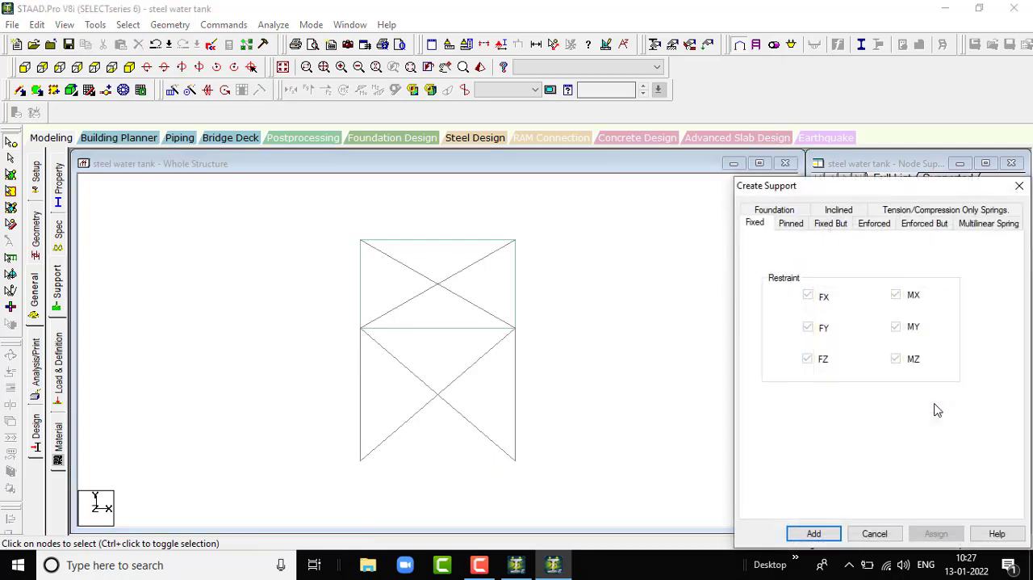
left_click(814, 534)
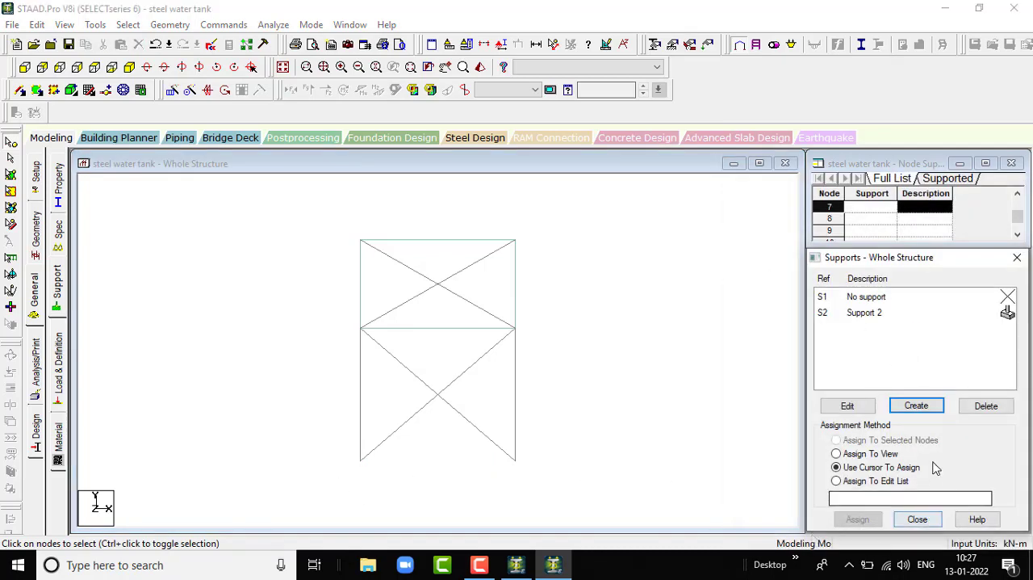
- Assign the fixed support to the four base nodes of the columns using the selected-nodes assignment method
left_click(878, 314)
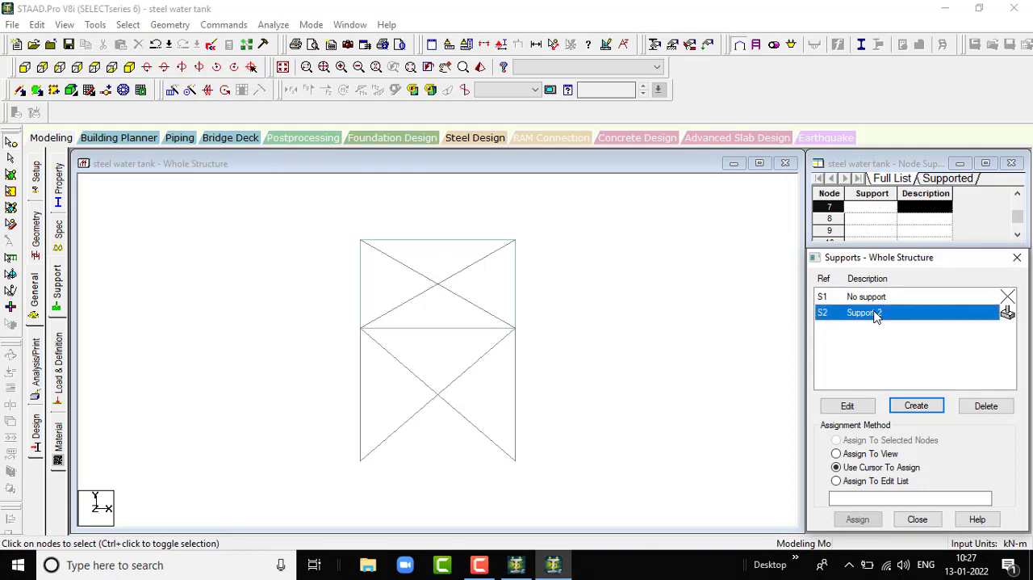
left_click(338, 457)
left_click_drag(338, 457, 536, 481)
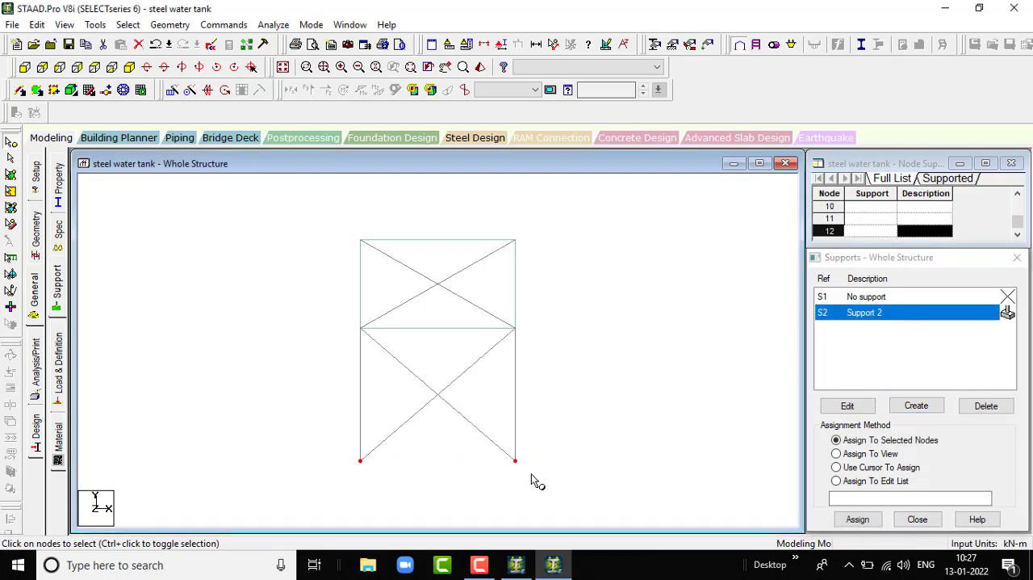
left_click(129, 67)
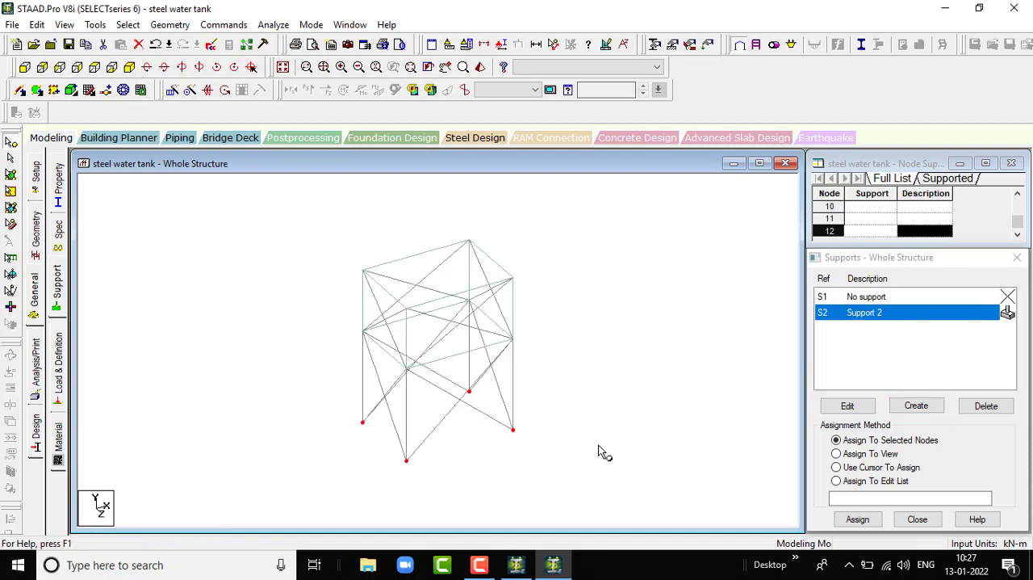
left_click(876, 522)
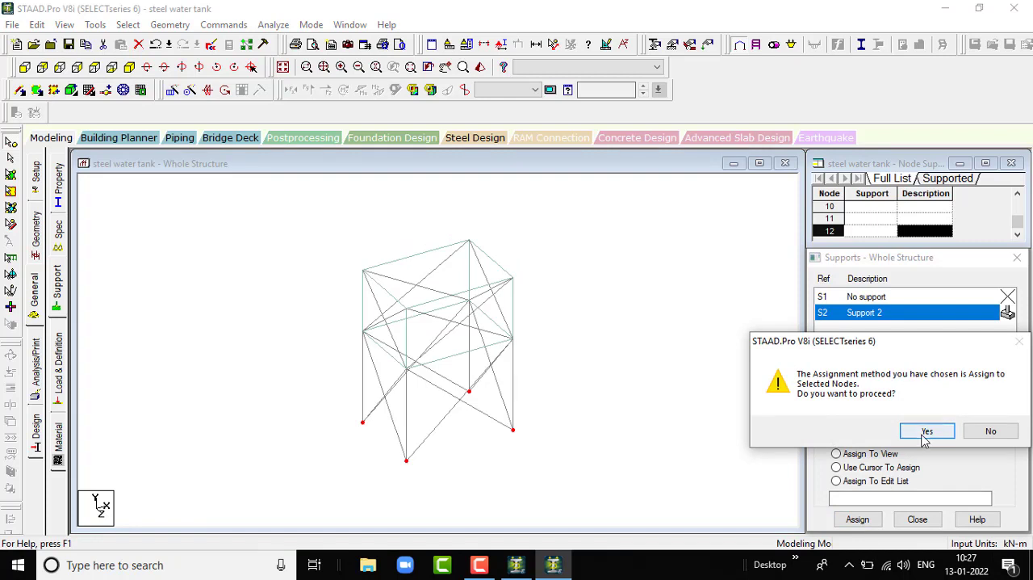
left_click(925, 436)
left_click(726, 410)
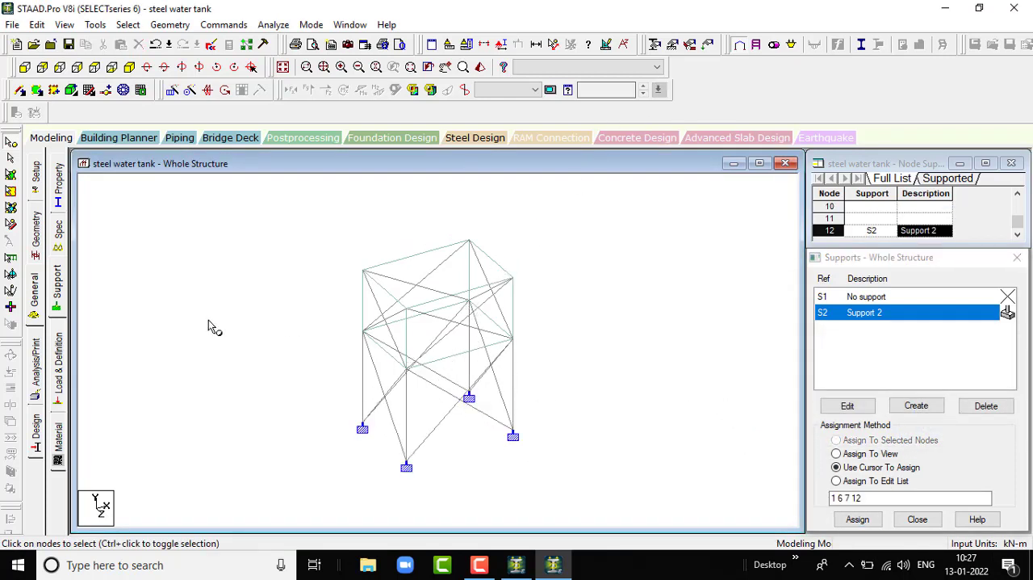
- Add primary load case 1 with the Dead loading type and the title "dl"
left_click(58, 371)
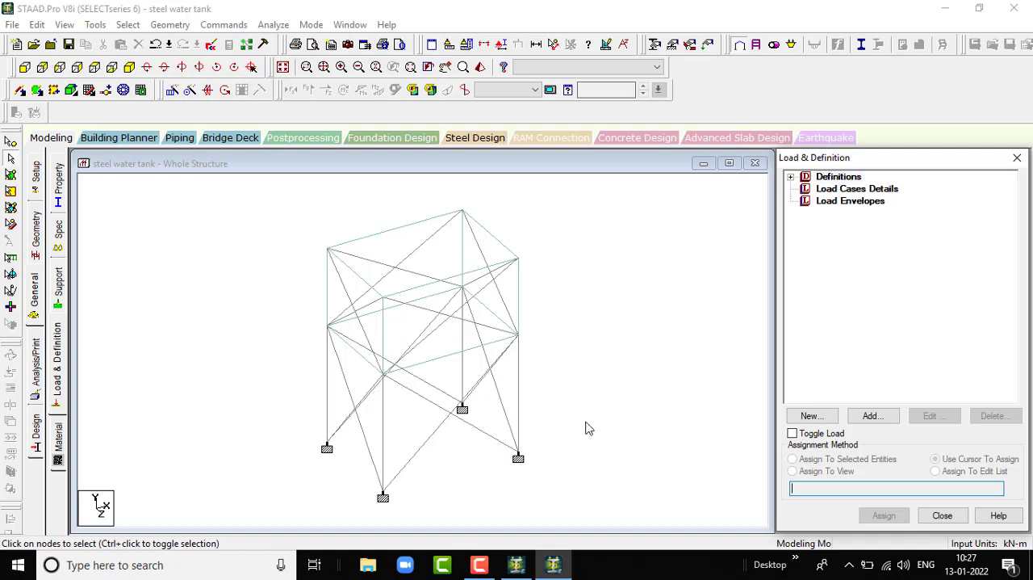
left_click(847, 189)
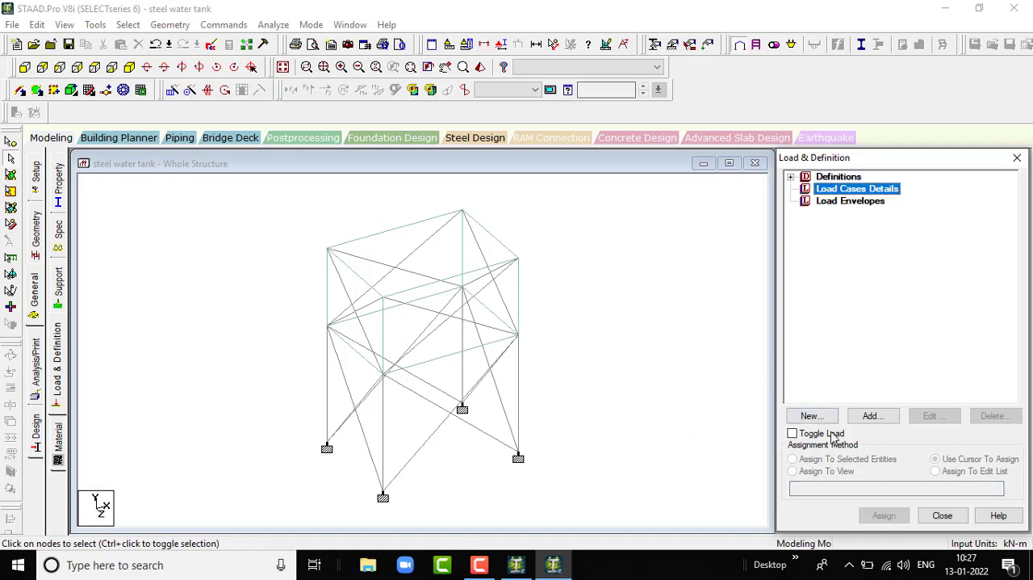
left_click(887, 415)
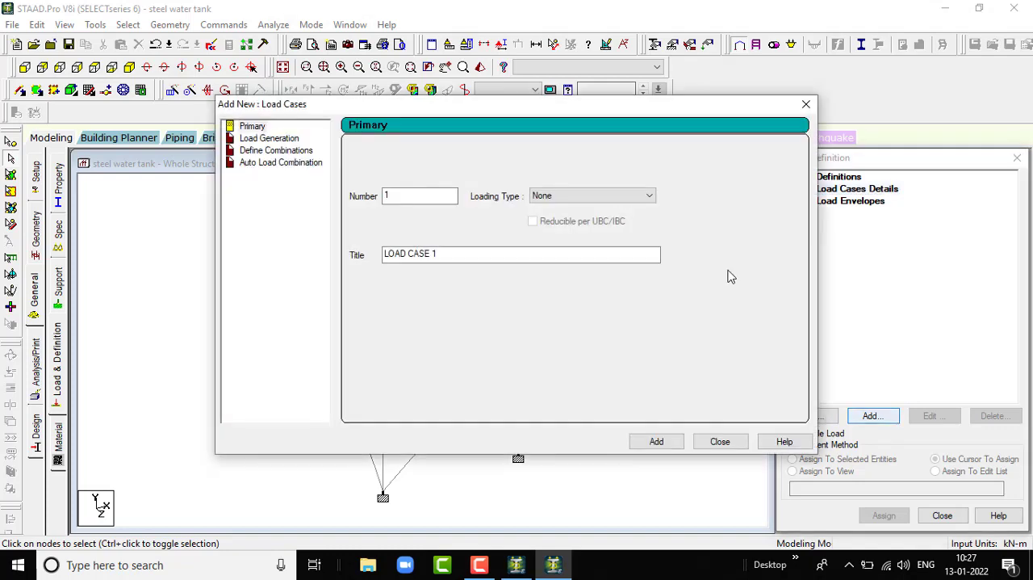
left_click(606, 197)
left_click(603, 213)
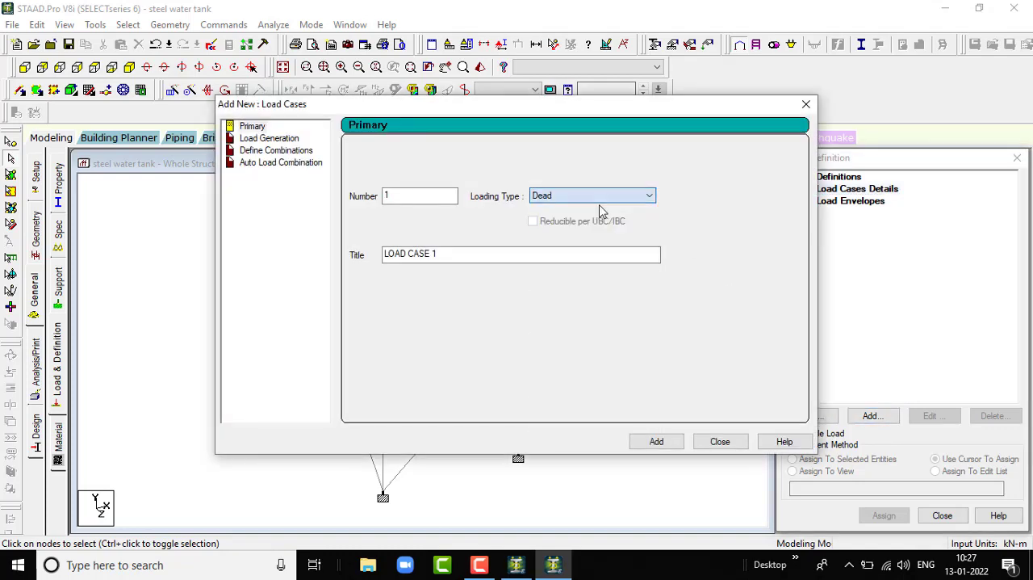
left_click(480, 255)
left_click_drag(481, 255, 191, 314)
type("dl")
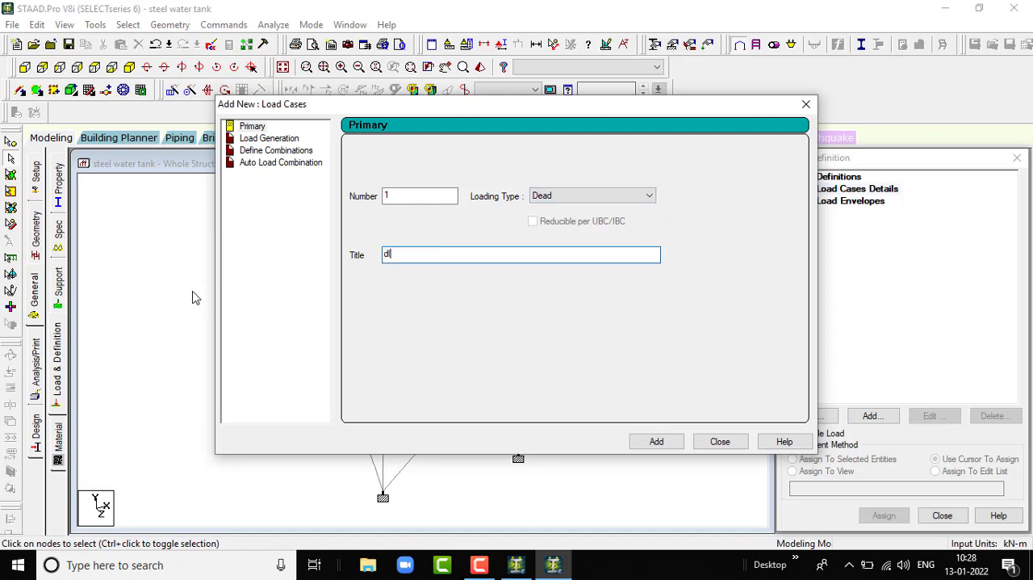
key("Return")
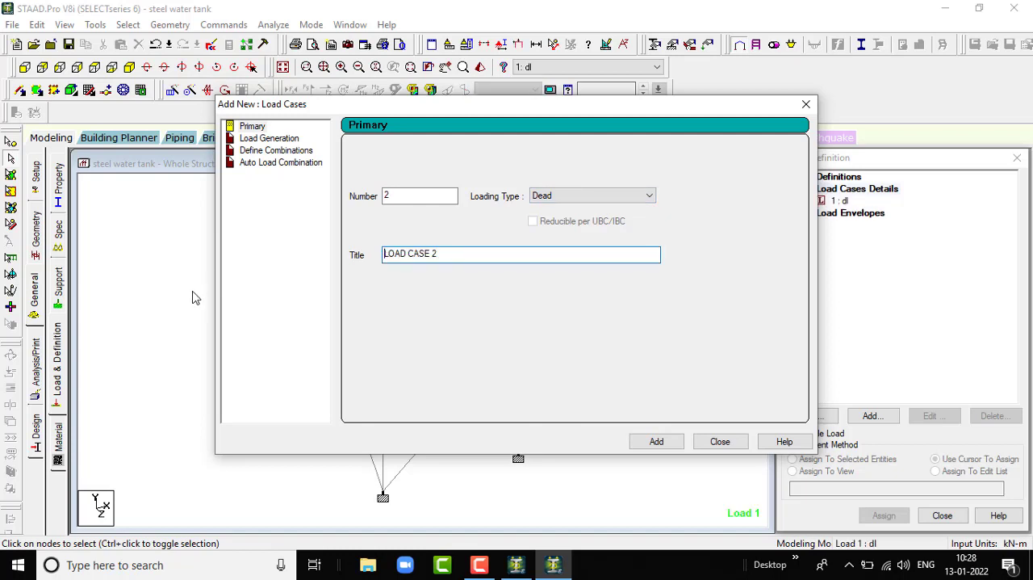
- Set load case 2 to the Live loading type and select its default title for replacement
left_click(595, 195)
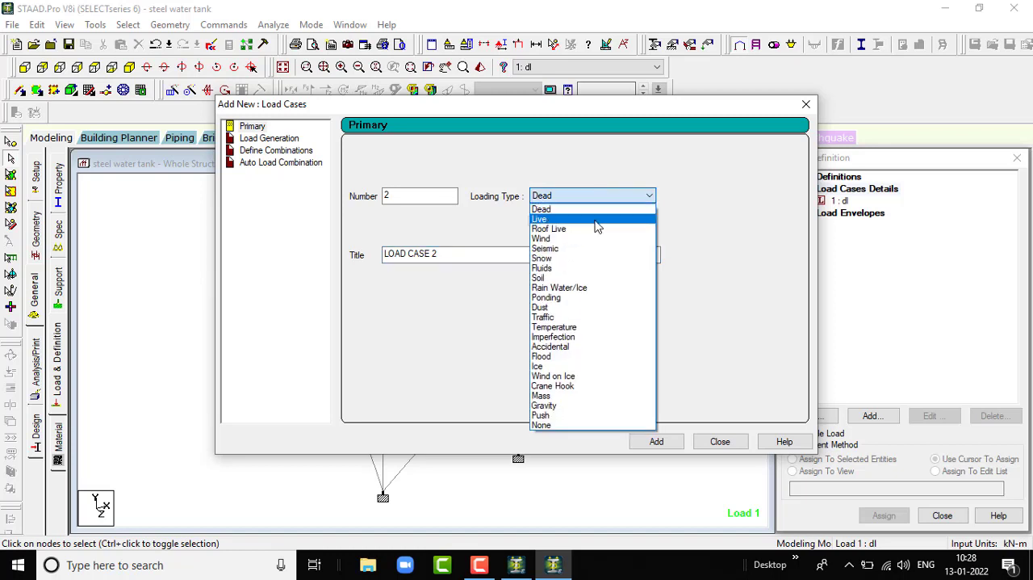
left_click(596, 221)
left_click_drag(473, 253, 297, 272)
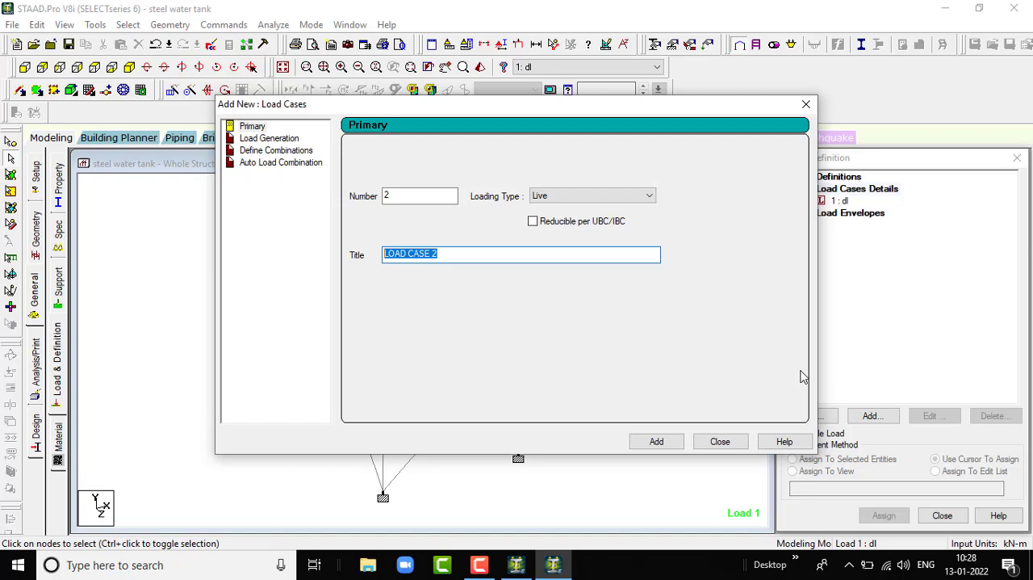
- Save the modified structure at the auto-save prompt and add live load case 2 with the title "hl sd"
type("ll")
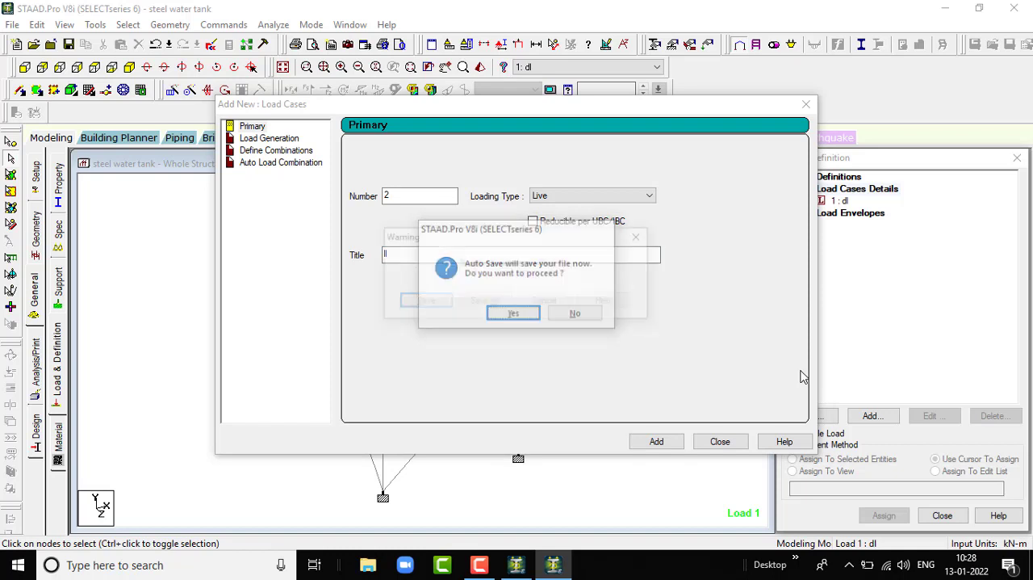
key("Return")
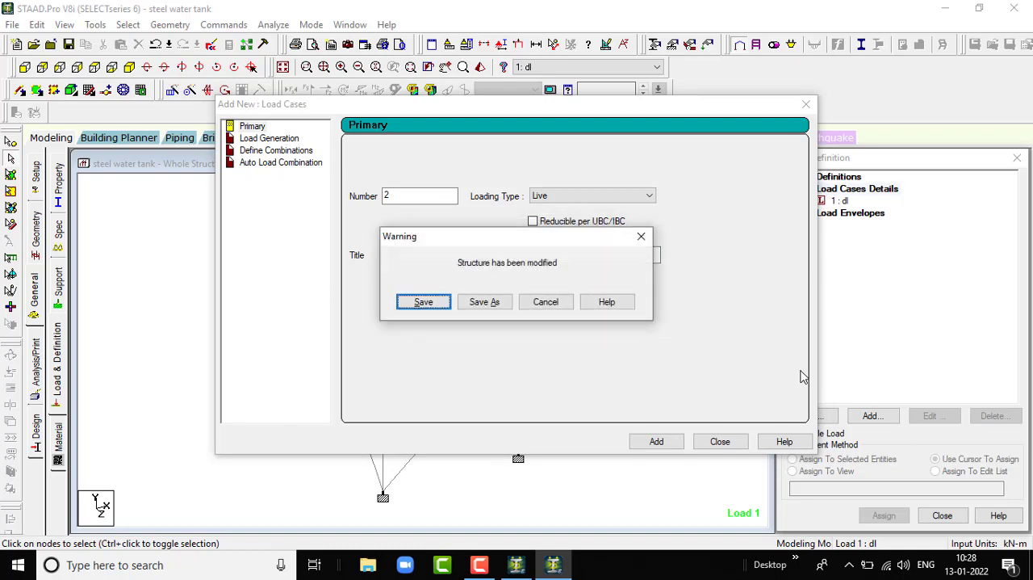
key("Return")
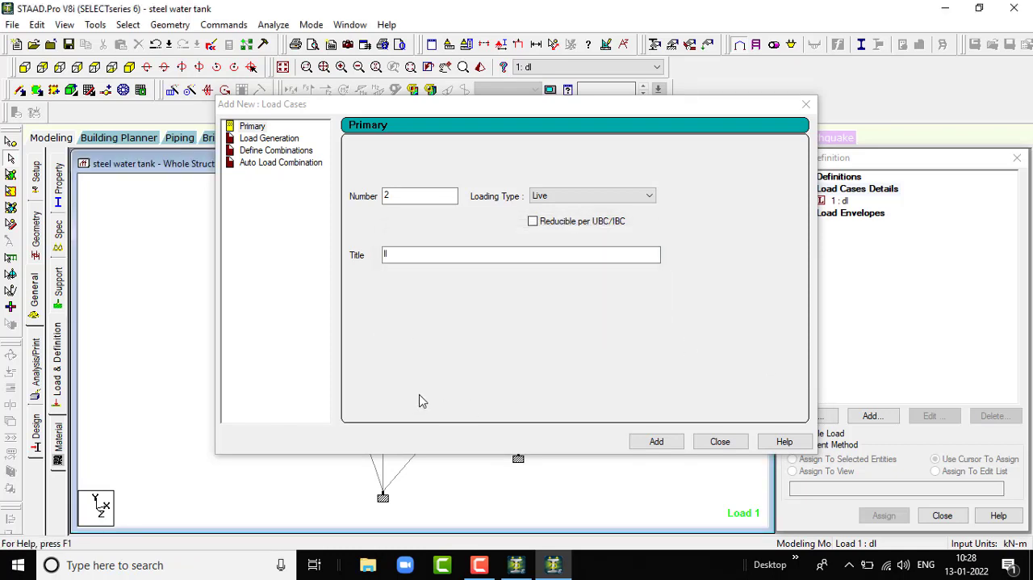
left_click(443, 255)
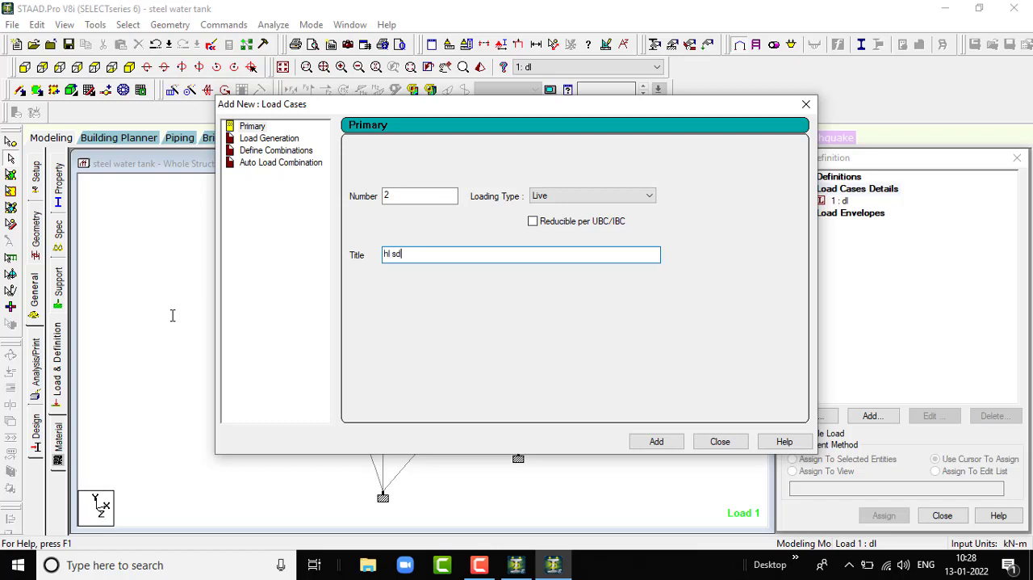
scroll(171, 315, "up", 1)
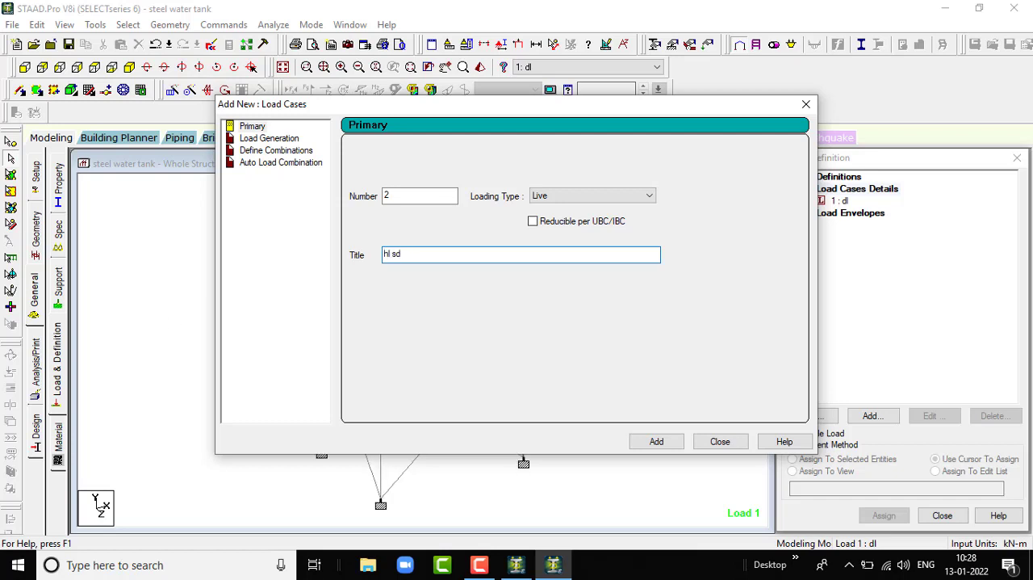
left_click(655, 442)
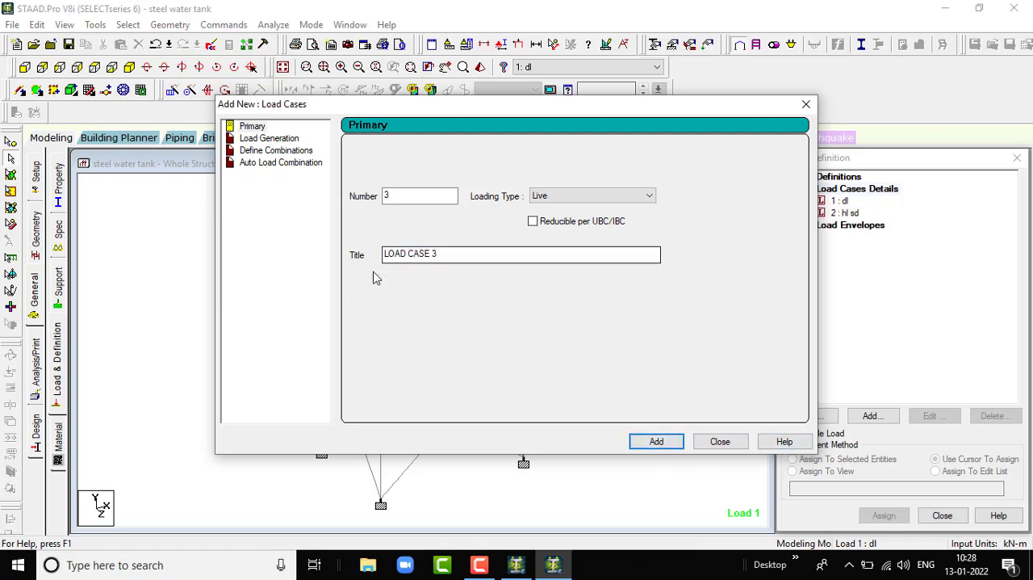
- Add primary load case 3 with the Live loading type and the title "hl ds", and finish adding load cases
left_click_drag(463, 258, 282, 260)
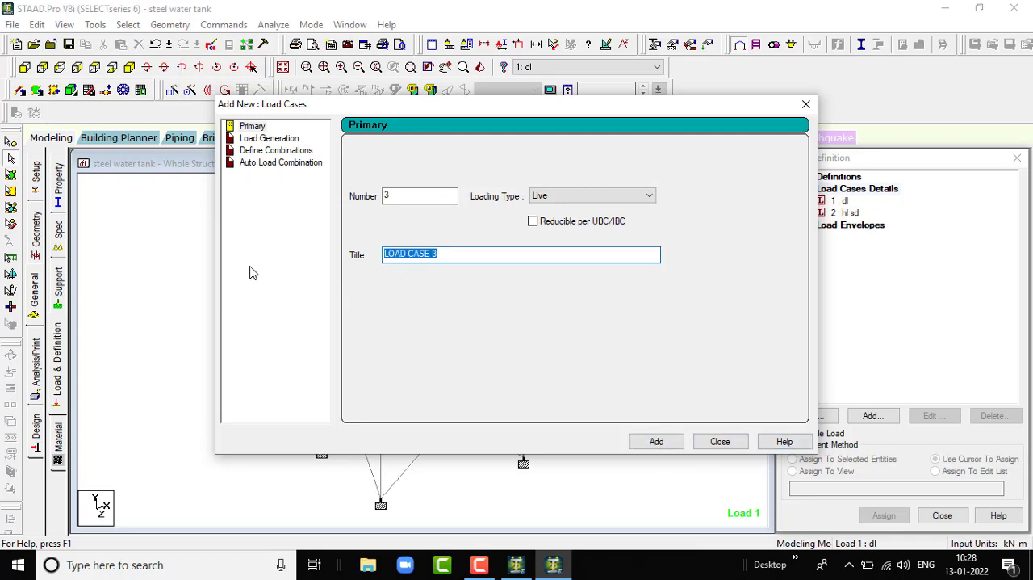
type("hl ds")
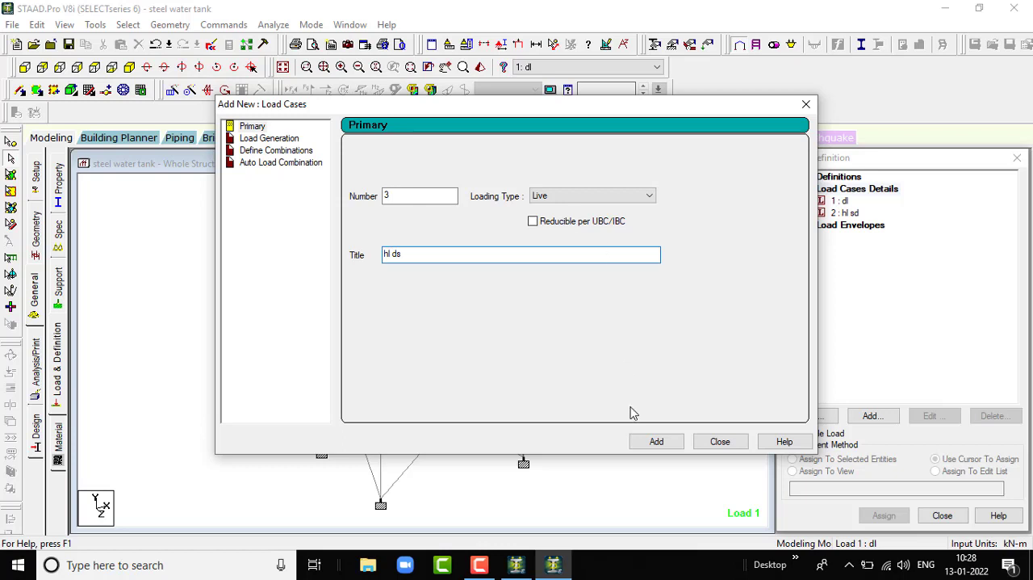
left_click(657, 441)
left_click(714, 440)
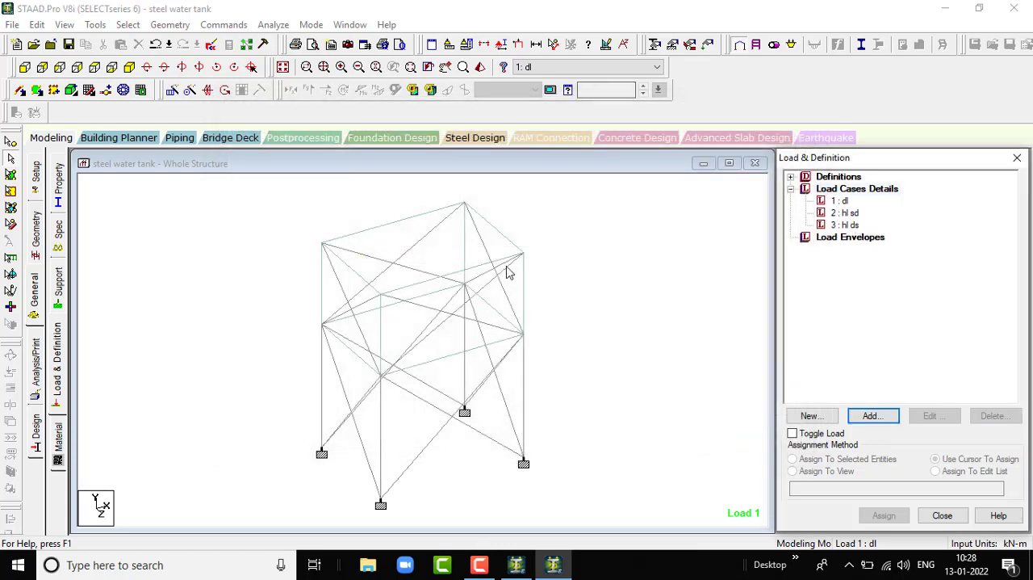
left_click(843, 202)
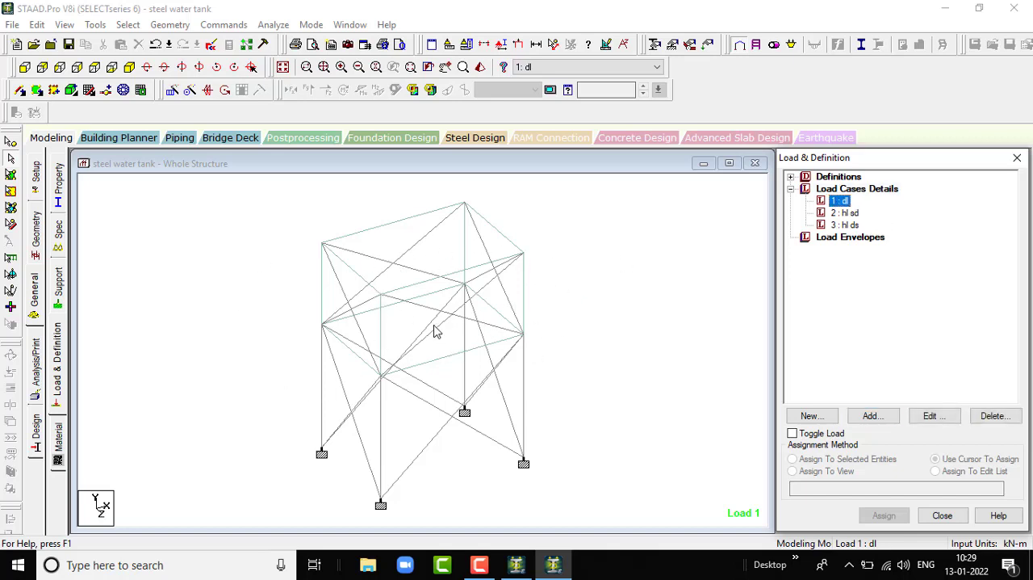
left_click(847, 213)
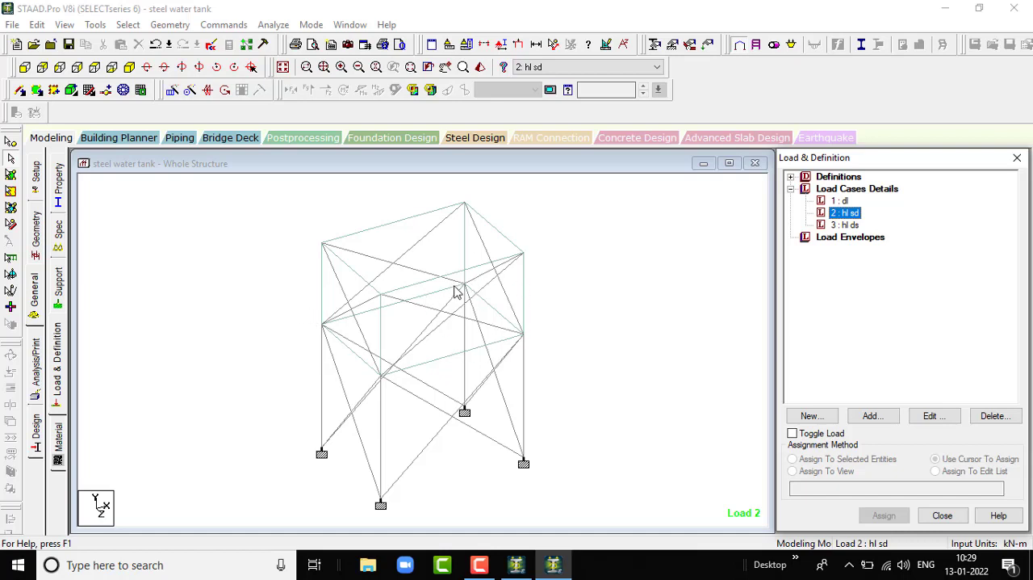
left_click(849, 226)
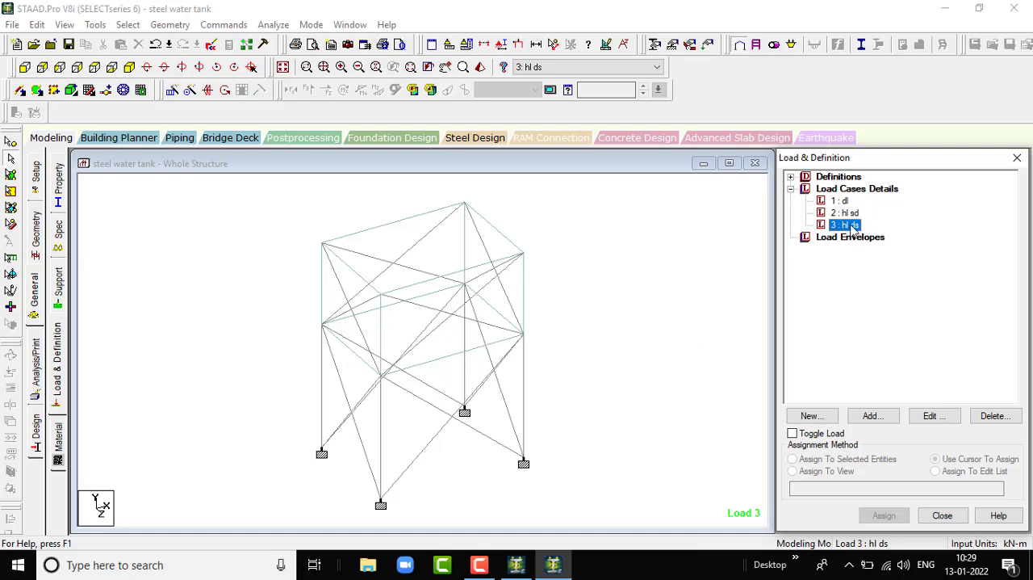
- Add a selfweight load in the Y direction with factor -1 to load case 1 "dl"
left_click(840, 201)
left_click(870, 414)
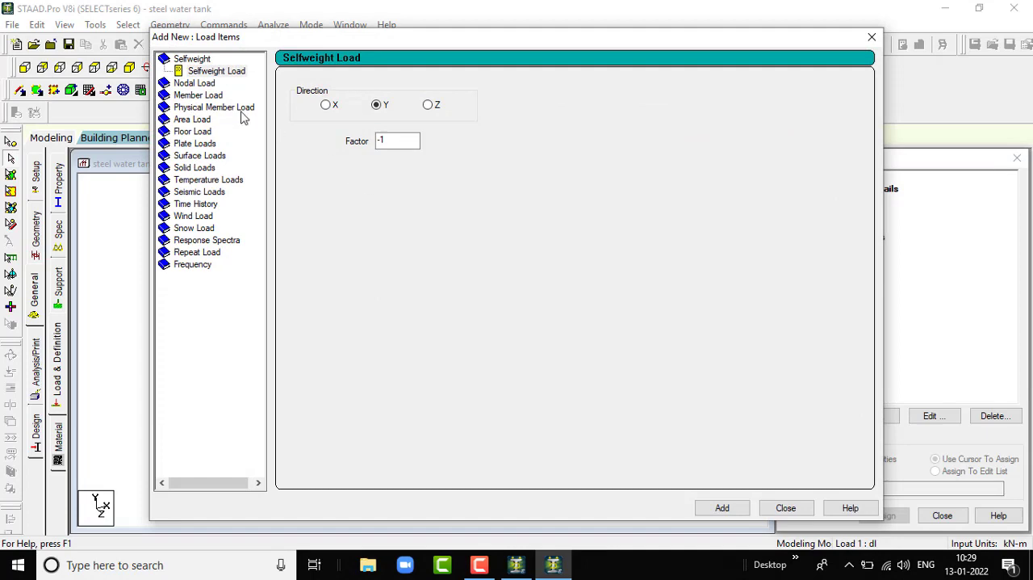
left_click(718, 509)
left_click(787, 508)
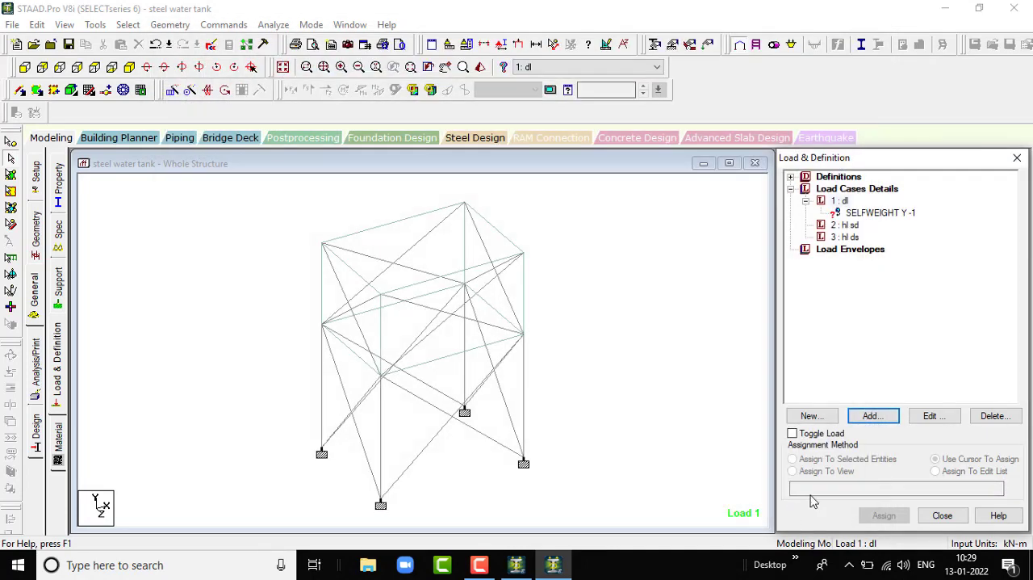
- Assign the selfweight load to the whole structure using the Assign To View method
left_click(872, 213)
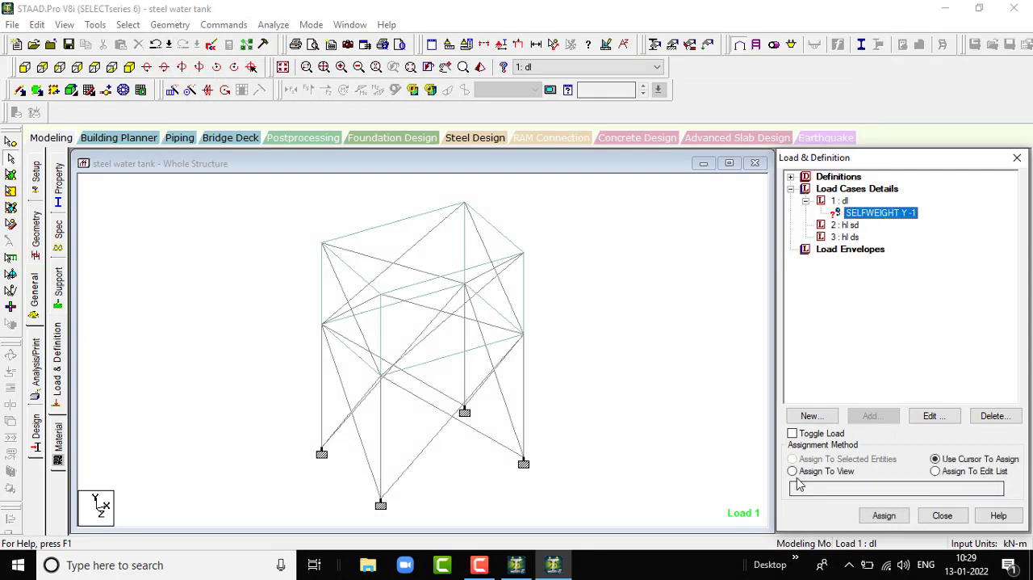
left_click(792, 471)
left_click(883, 515)
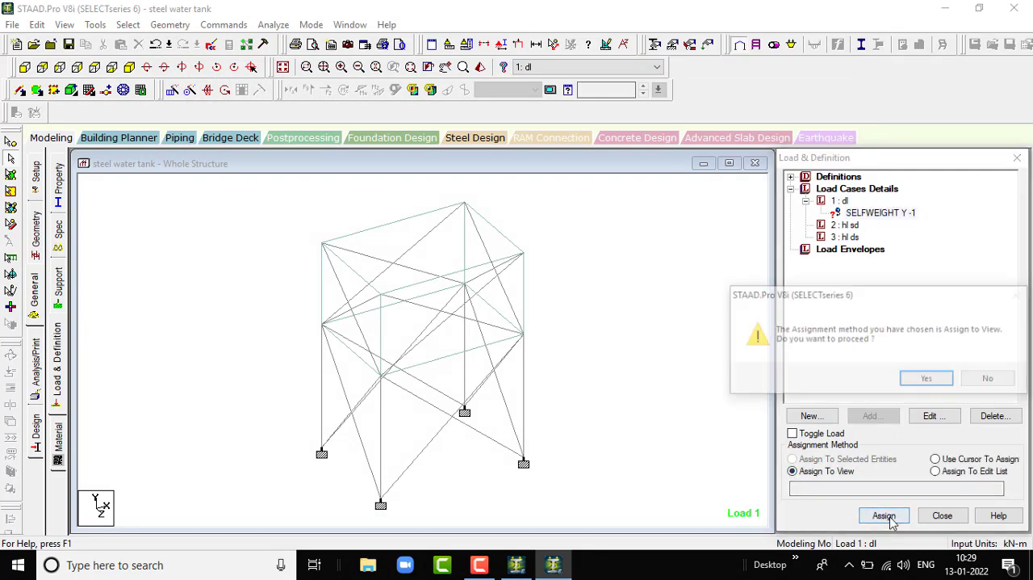
left_click(928, 379)
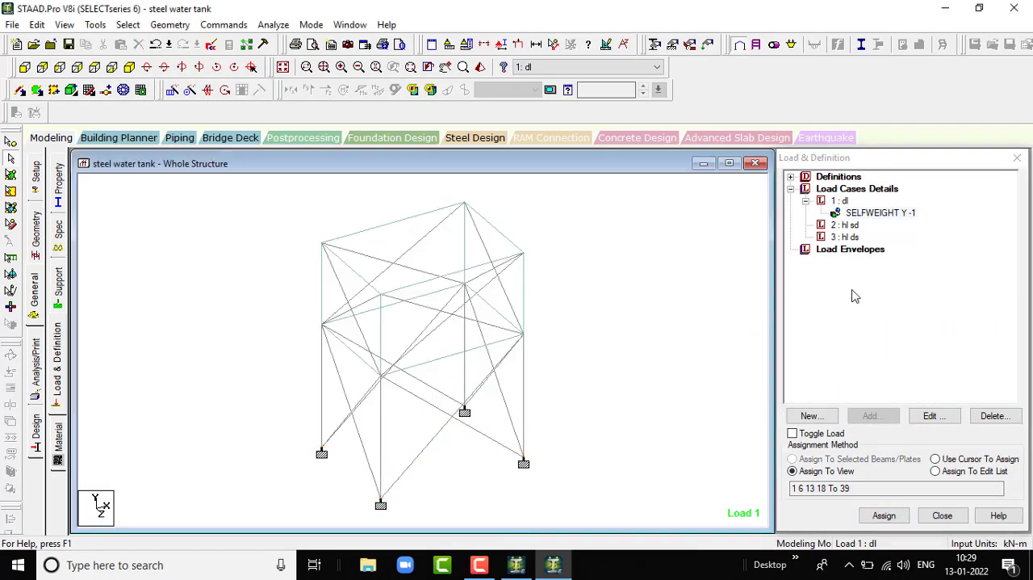
- Start a hydrostatic plate load in load case 2 "hl sd" and activate the plates cursor for choosing its plates
left_click(856, 227)
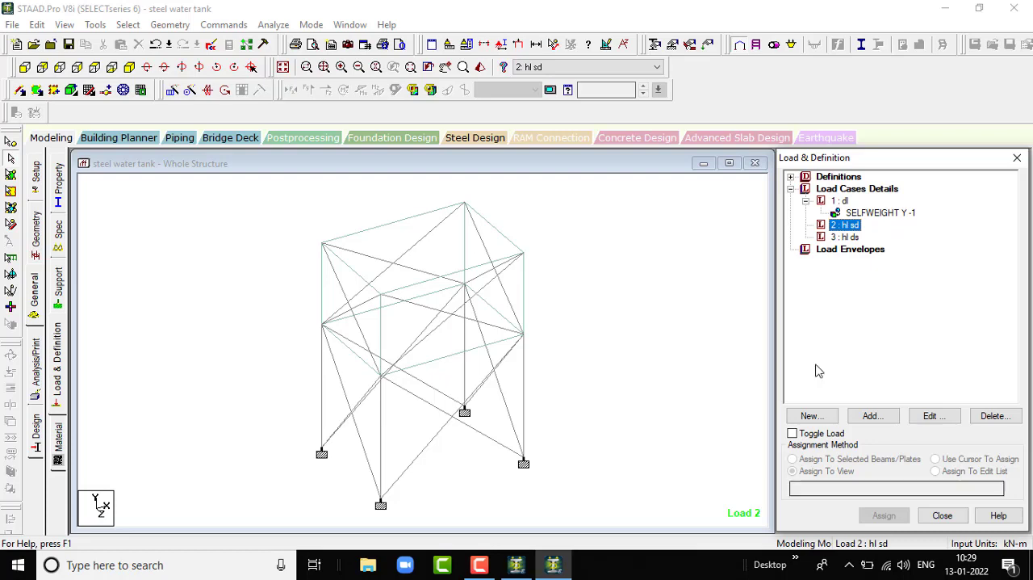
left_click(870, 416)
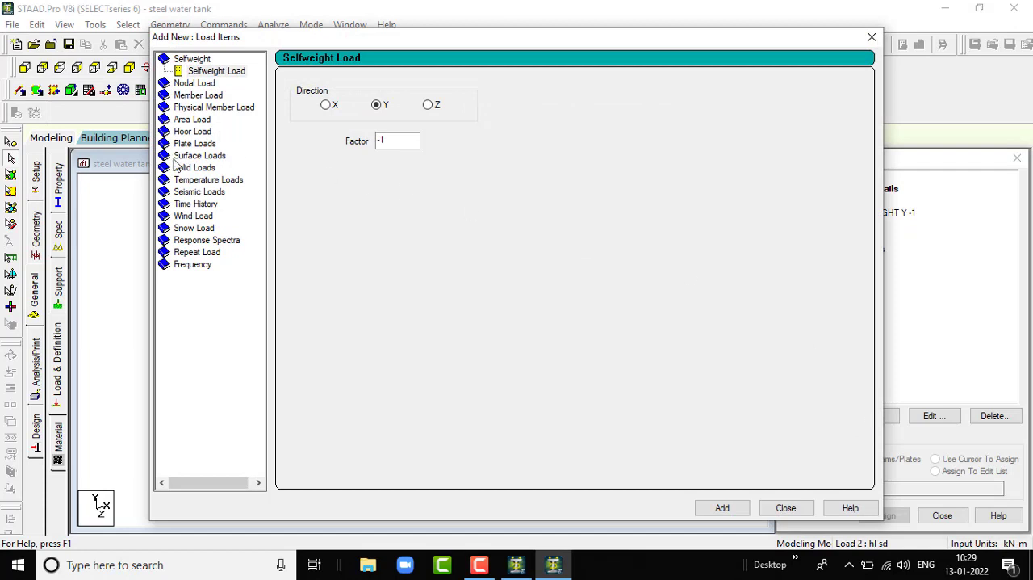
left_click(196, 143)
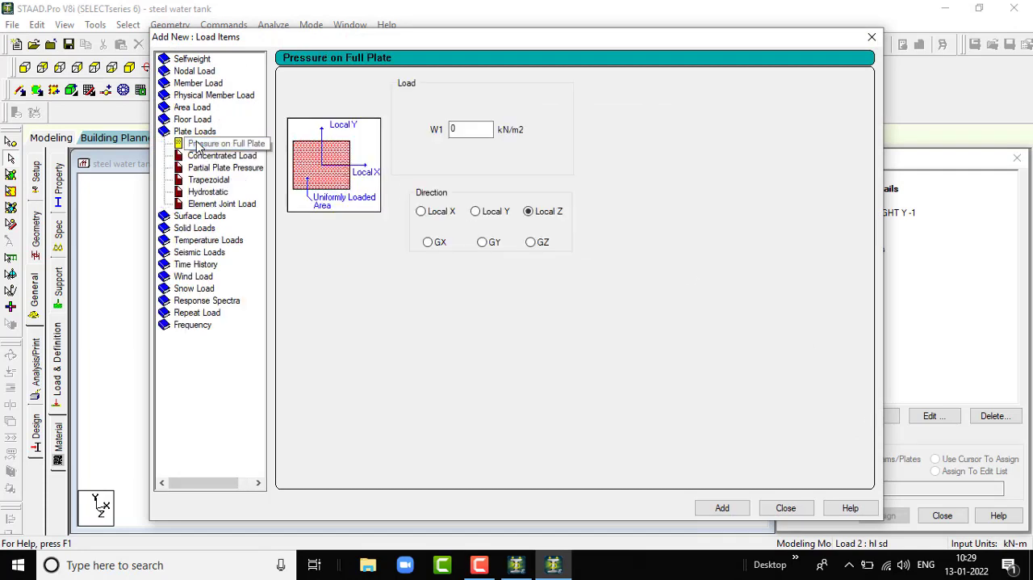
left_click(225, 193)
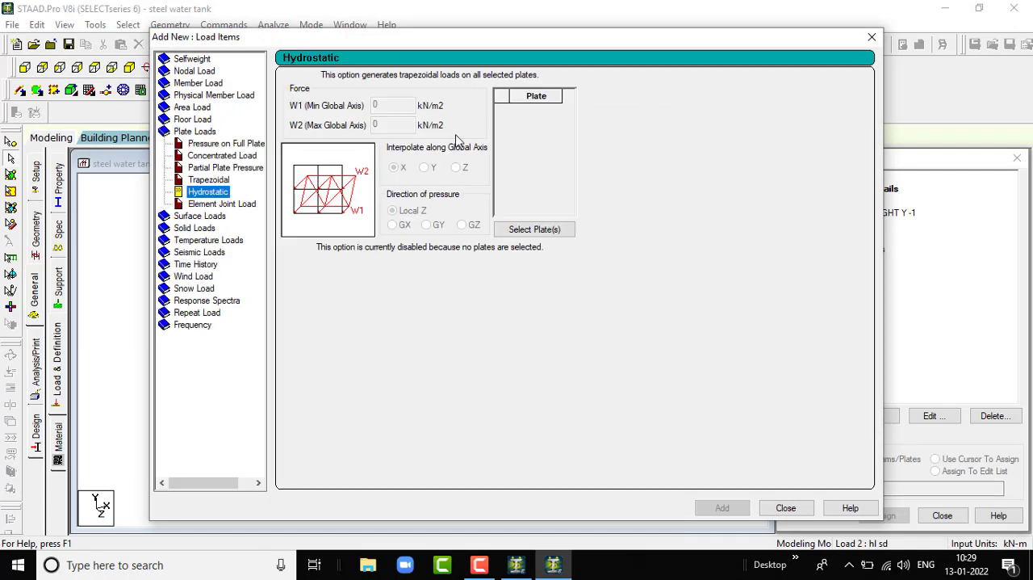
left_click(521, 228)
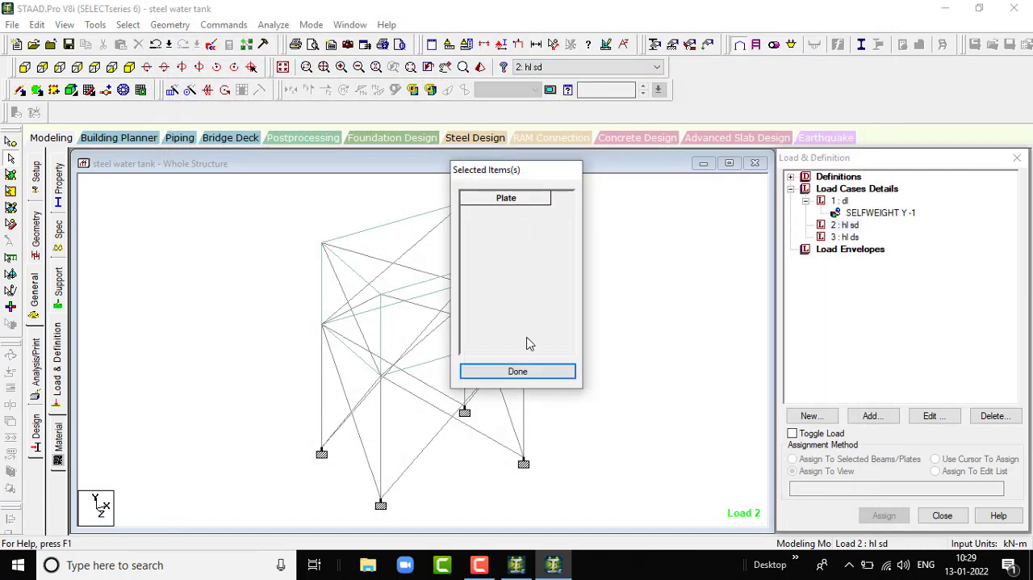
left_click_drag(510, 179, 701, 207)
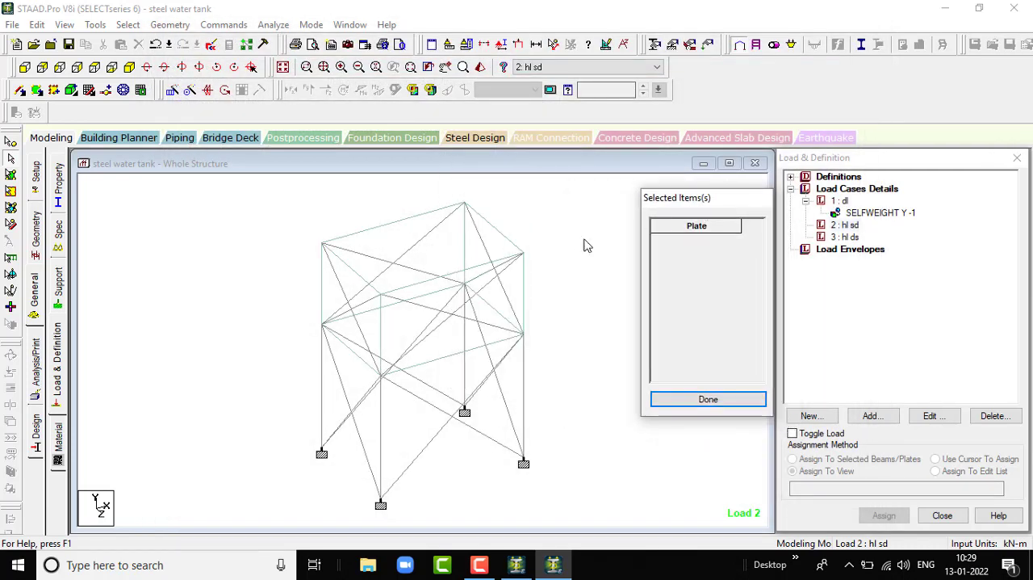
scroll(481, 246, "down", 5)
scroll(454, 273, "up", 4)
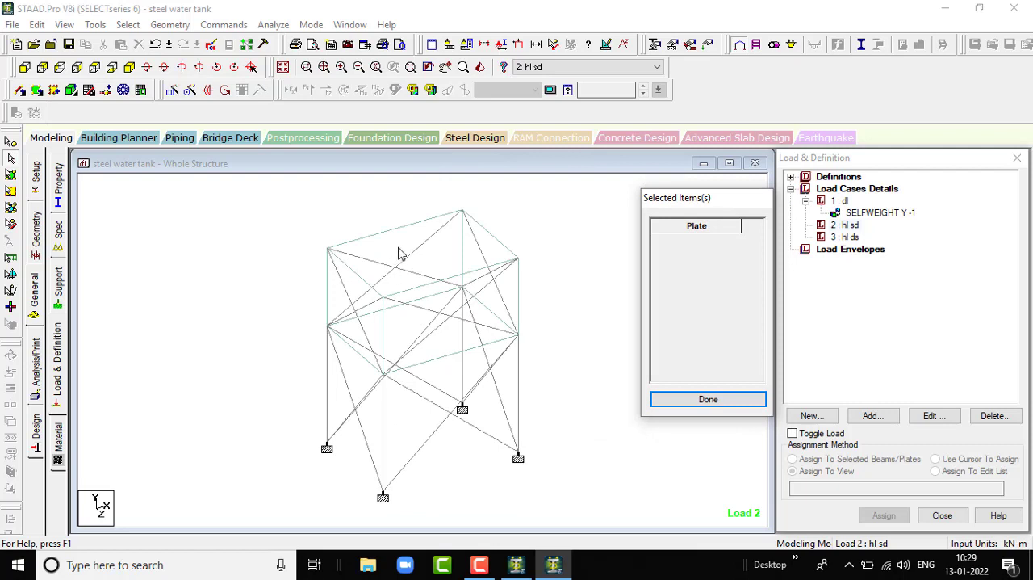
left_click(12, 175)
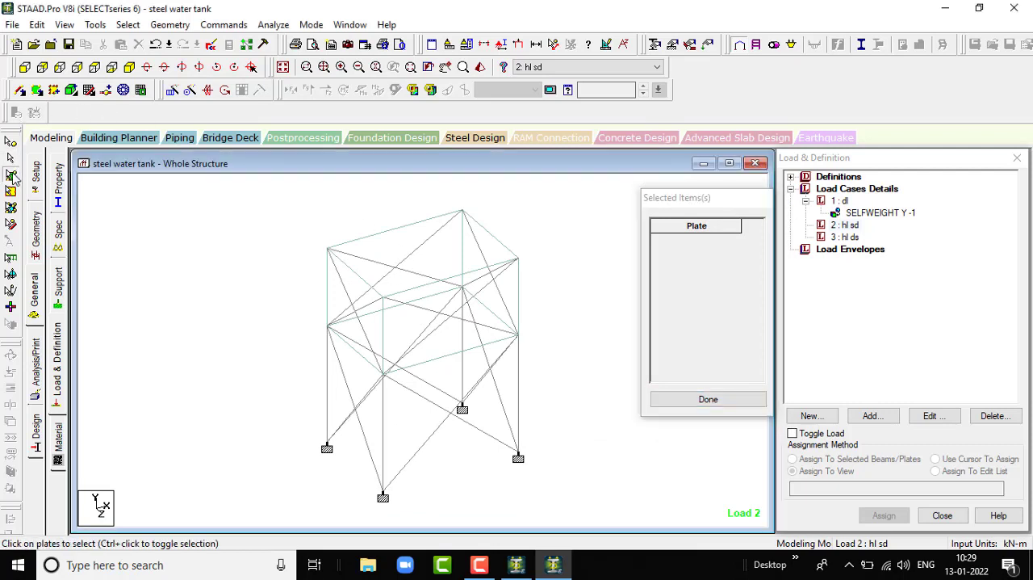
scroll(331, 255, "down", 1)
left_click_drag(282, 237, 551, 379)
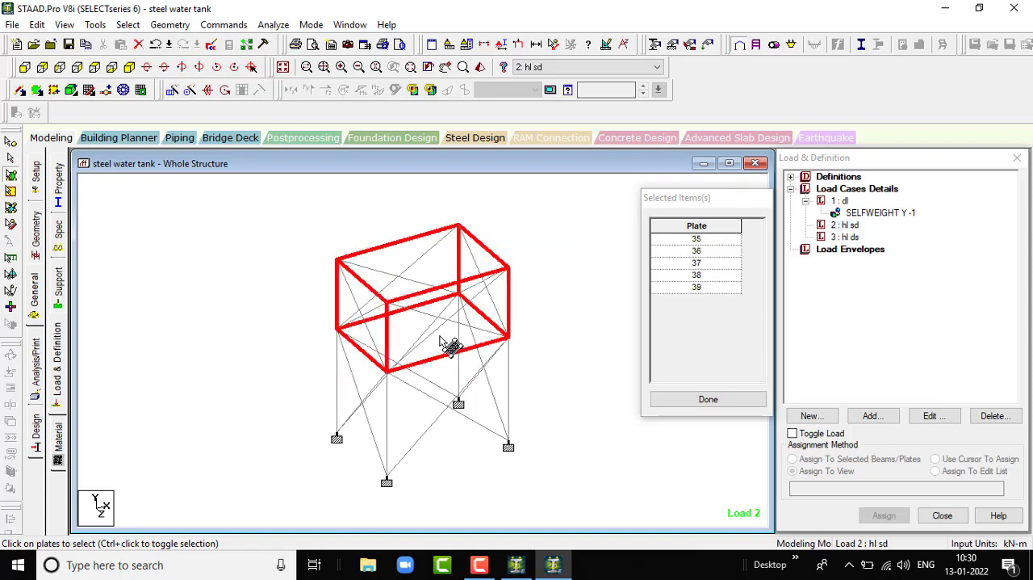
left_click(406, 323, "ctrl")
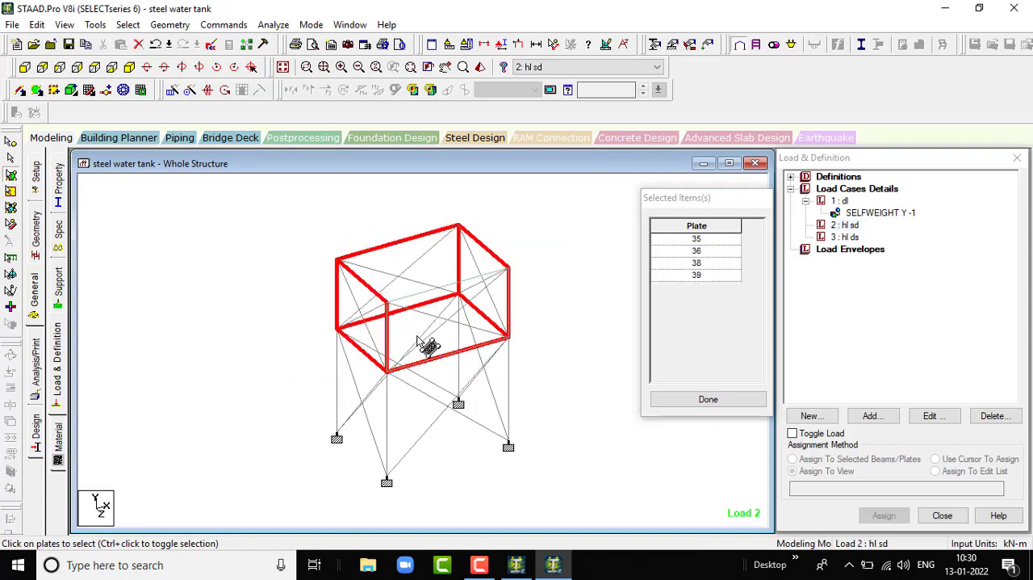
left_click(410, 317, "ctrl")
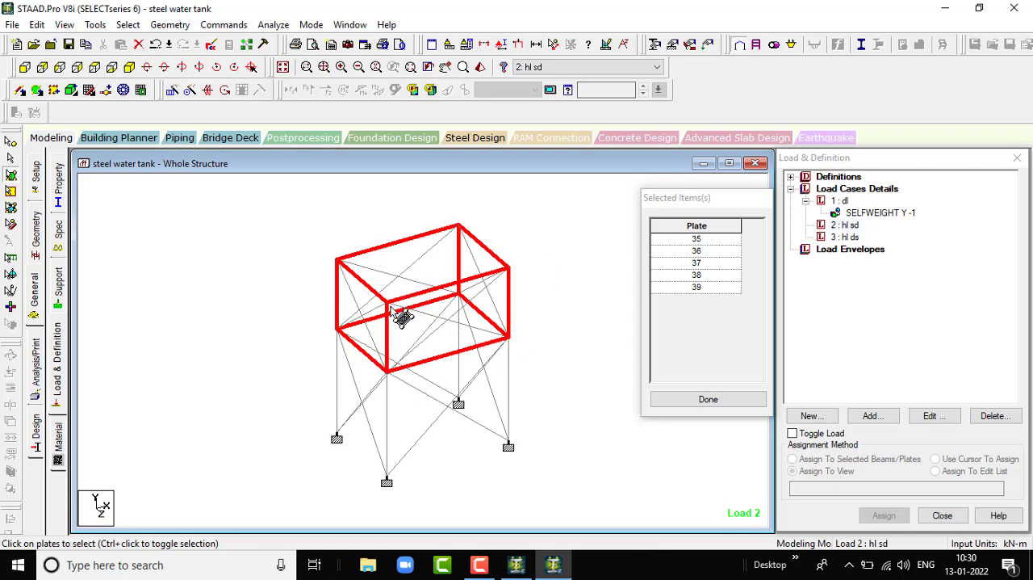
left_click(547, 303)
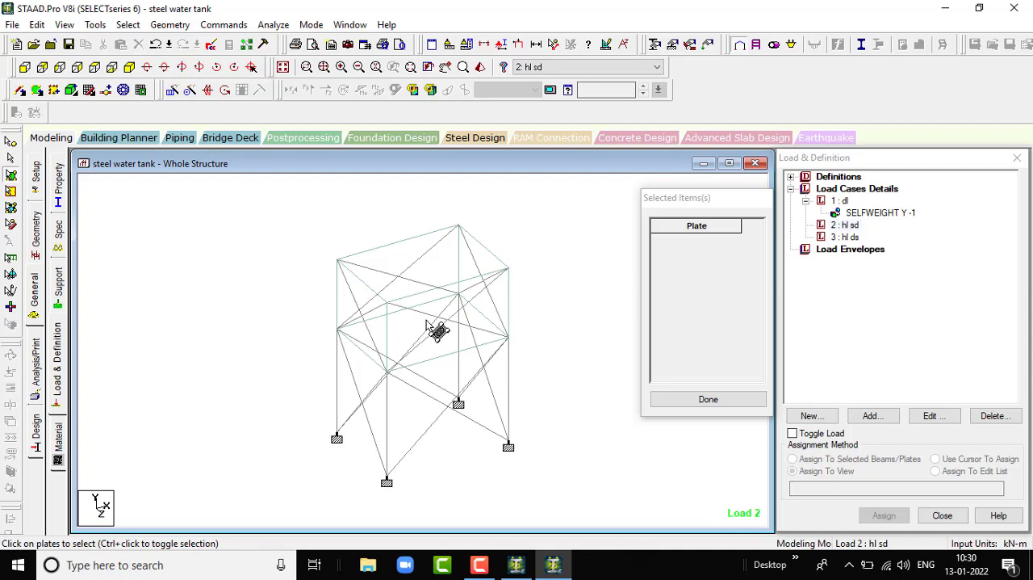
- Select the four side wall plates of the tank, 35 to 38, as the targets of the hydrostatic load
left_click(393, 260)
left_click(489, 261, "ctrl")
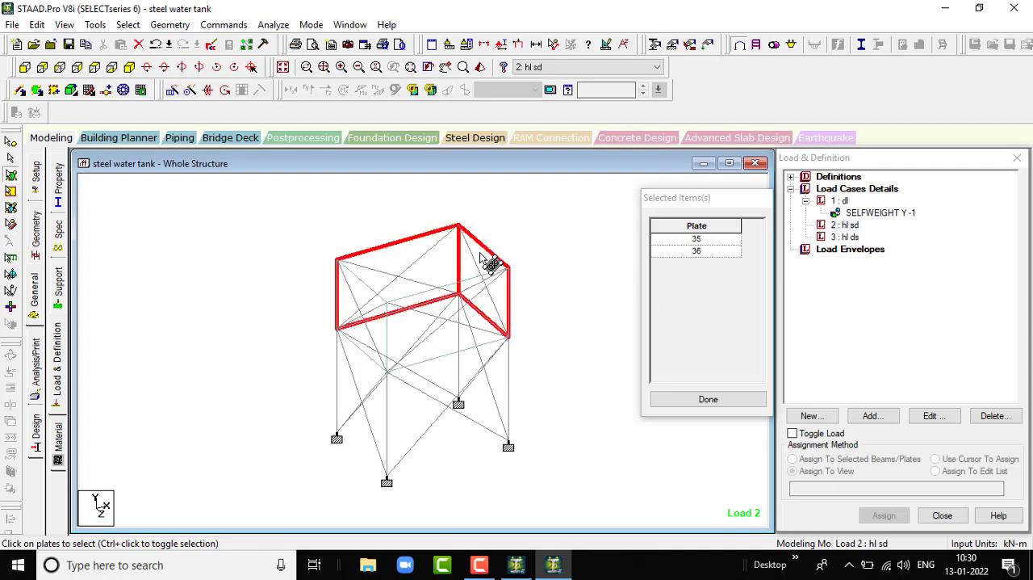
left_click(502, 289, "ctrl")
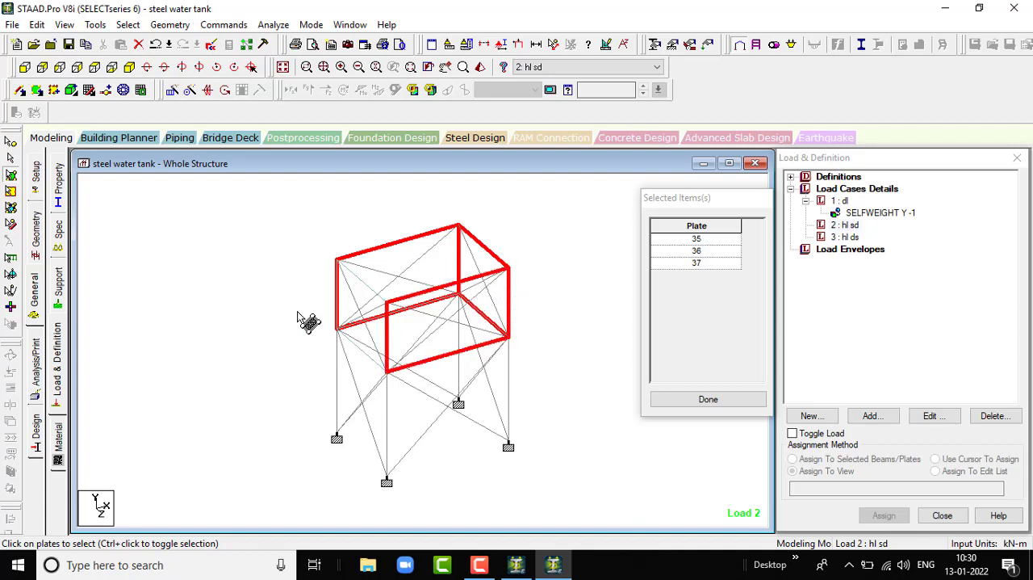
left_click(350, 296, "ctrl")
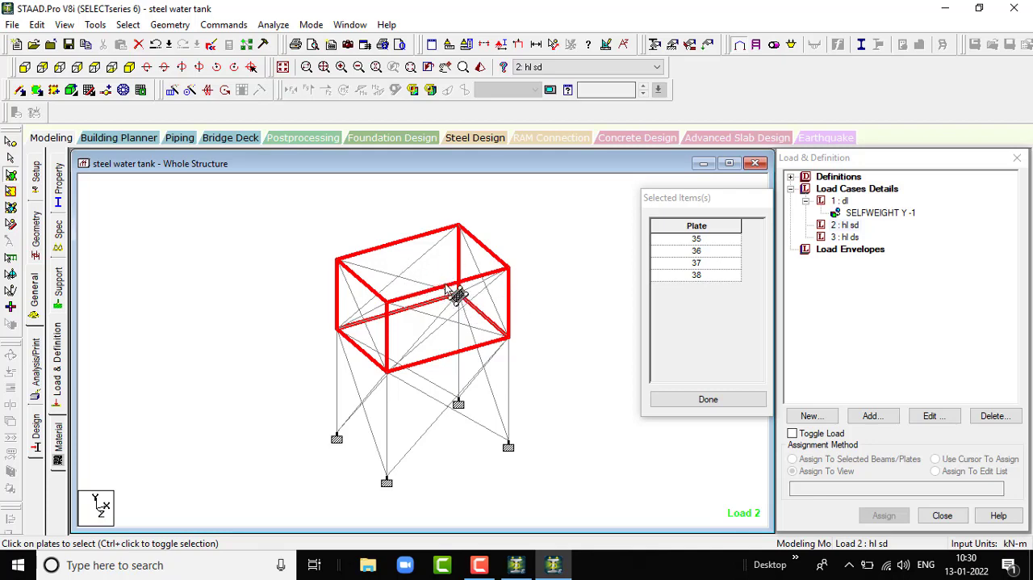
left_click(709, 399)
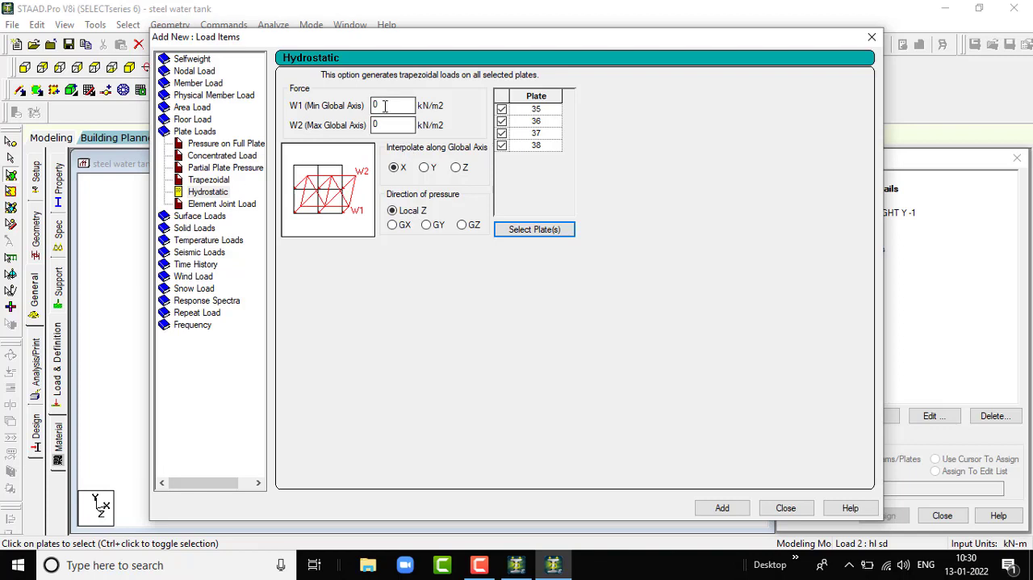
- Add the hydrostatic load to the selected wall plates with W1 -30 and W2 0 kN/m2, interpolated along X in the Local Z direction
left_click_drag(390, 106, 260, 119)
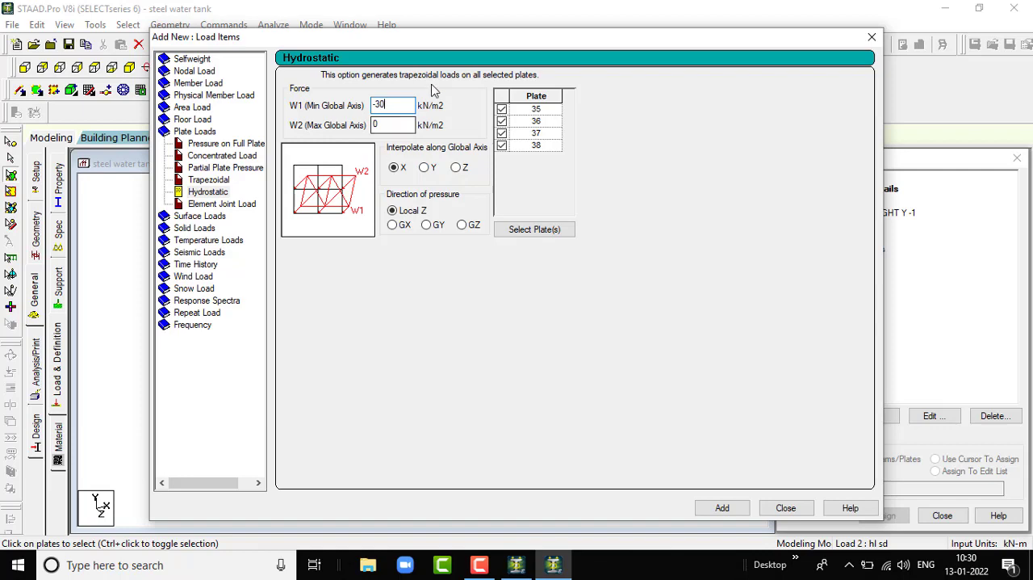
left_click_drag(436, 40, 566, 41)
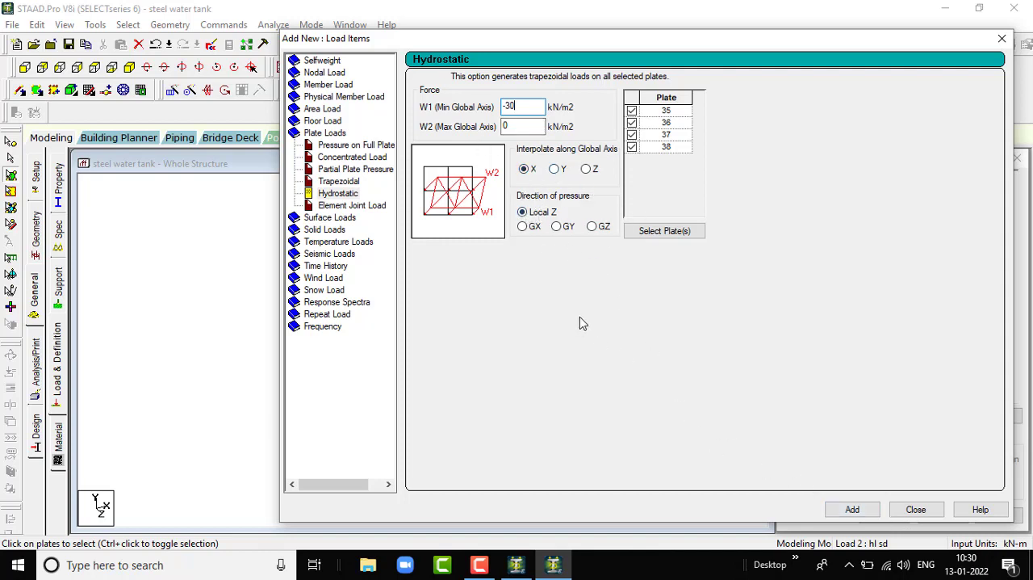
left_click(854, 509)
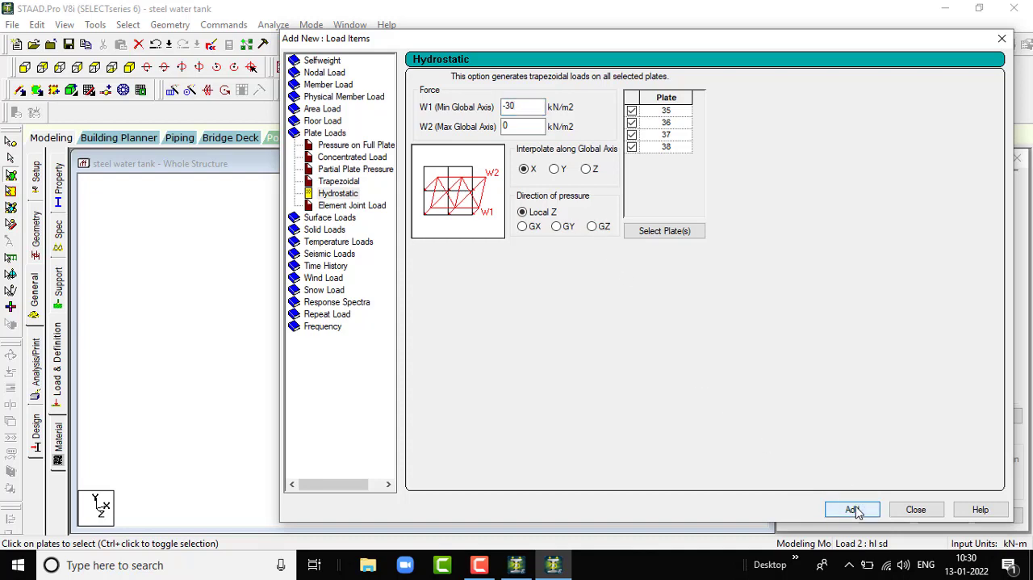
left_click(919, 511)
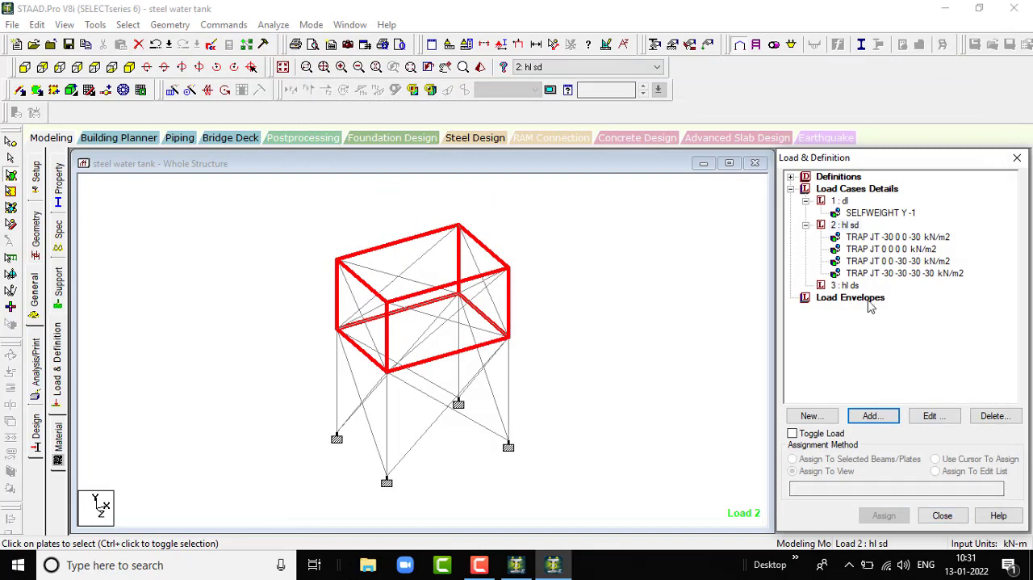
- Activate load case 3 "hl ds", clear the wall plate selection and select only the tank's bottom plate
left_click(849, 286)
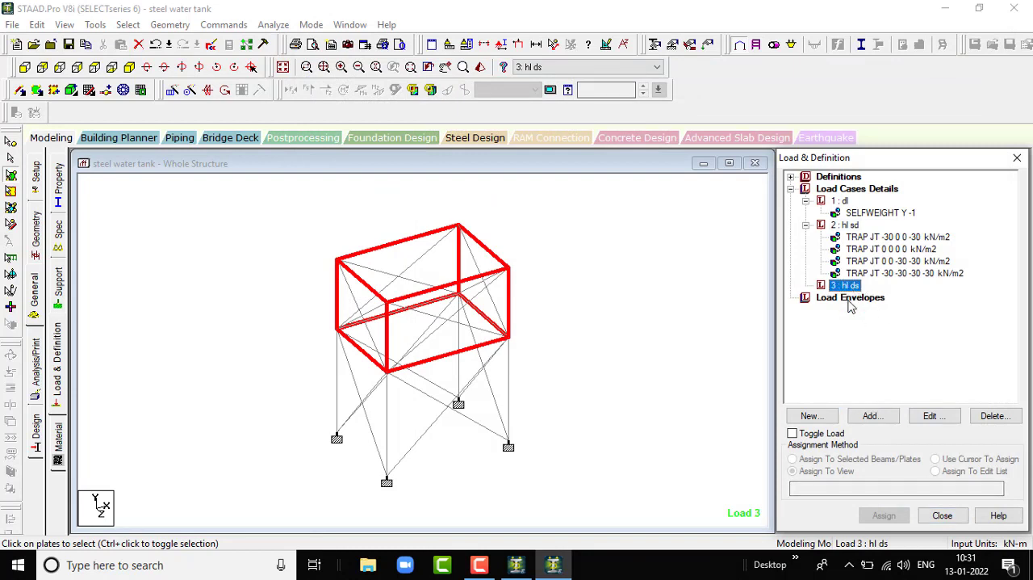
left_click(587, 307)
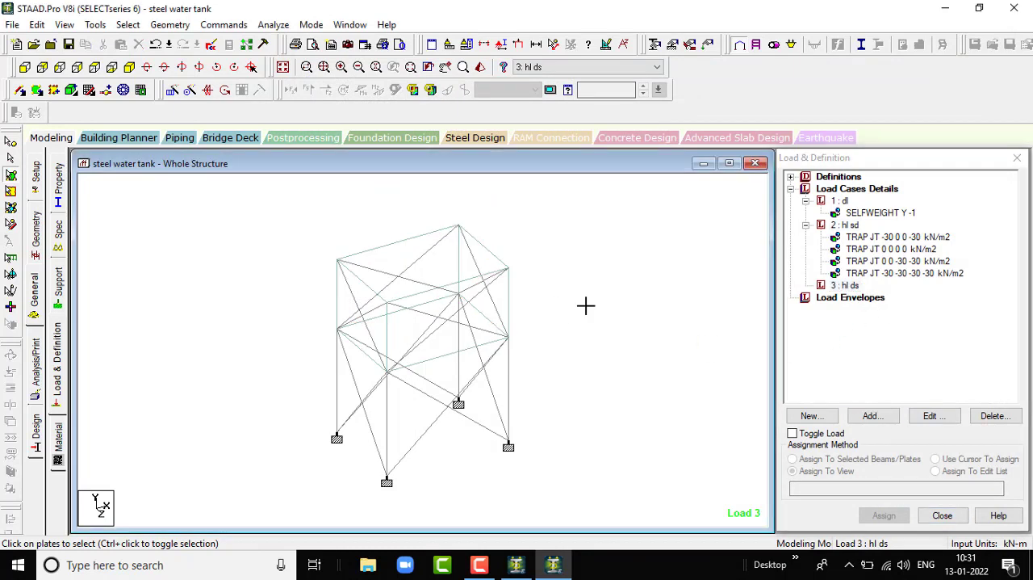
left_click(352, 334)
left_click(562, 349)
scroll(420, 334, "up", 1)
scroll(529, 335, "up", 1)
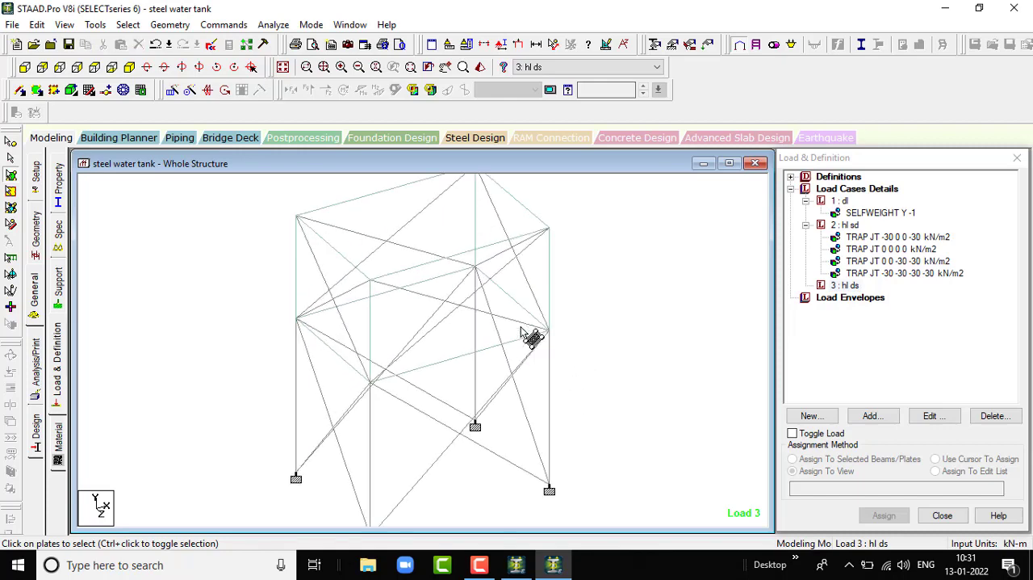
scroll(666, 326, "down", 1)
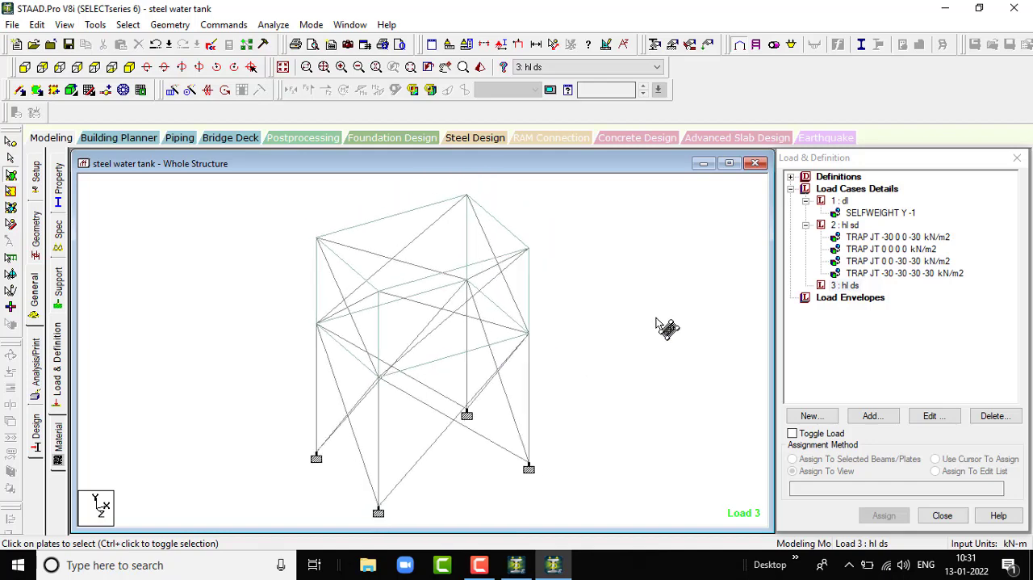
scroll(662, 325, "up", 1)
scroll(715, 334, "up", 1)
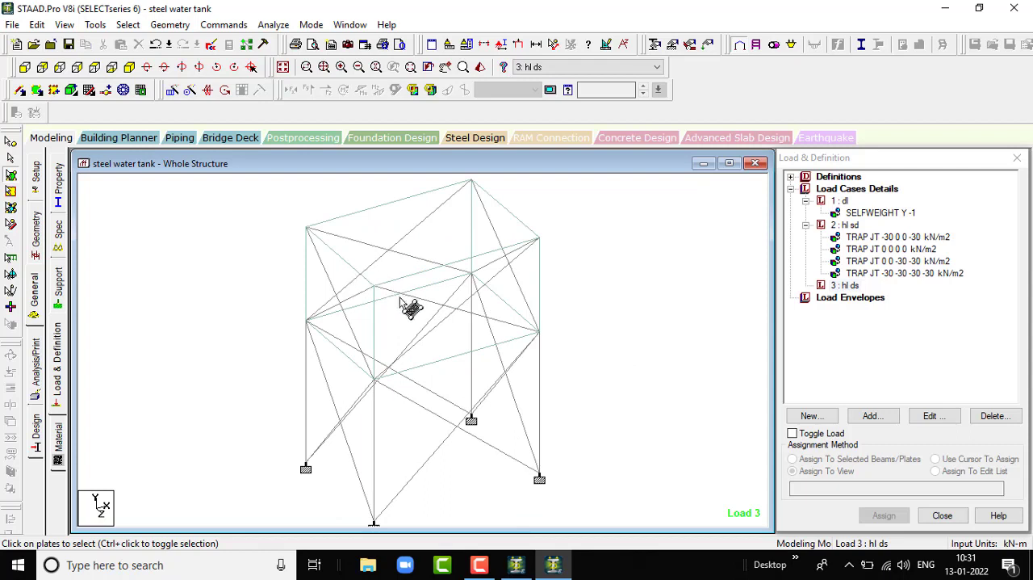
scroll(407, 307, "down", 1)
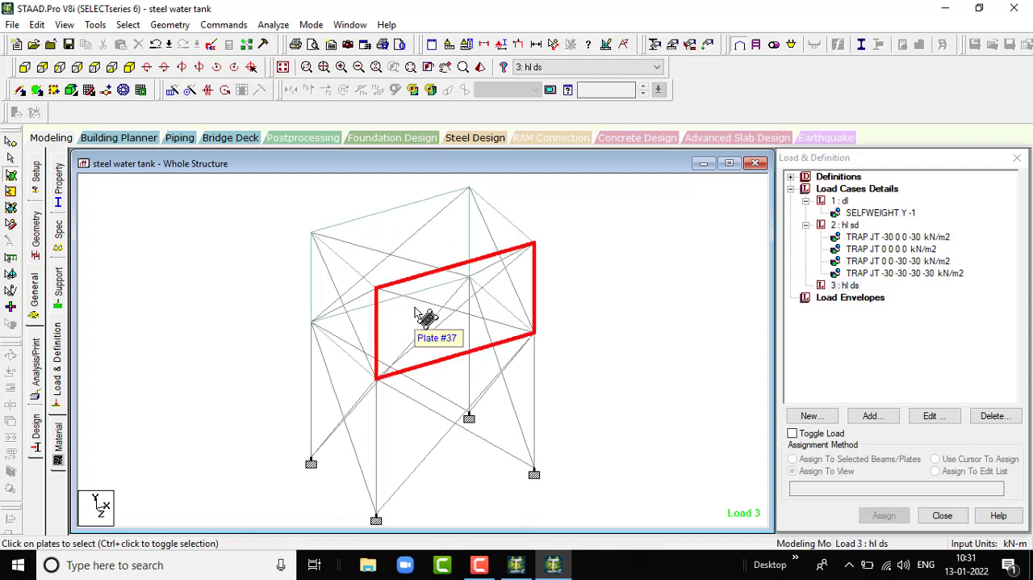
left_click(113, 69)
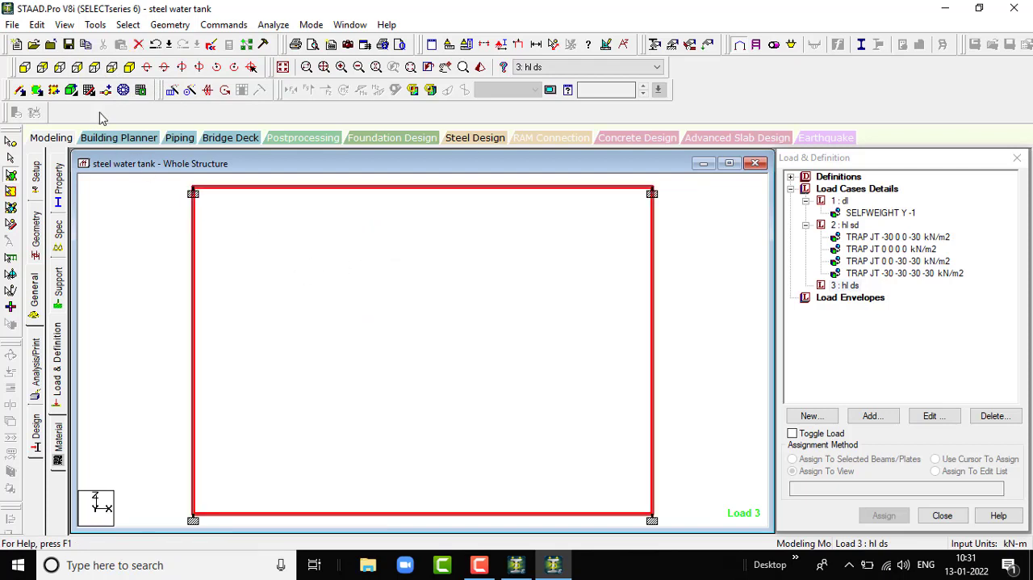
left_click(129, 67)
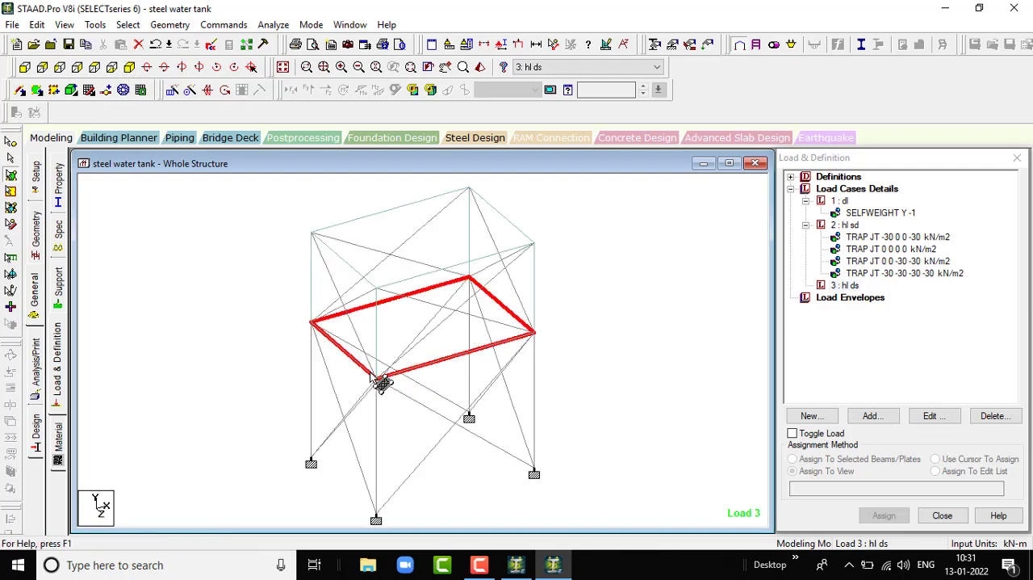
- Add a Pressure on Full Plate load of -40 kN/m2 in the GY direction to load case 3 "hl ds"
left_click(845, 286)
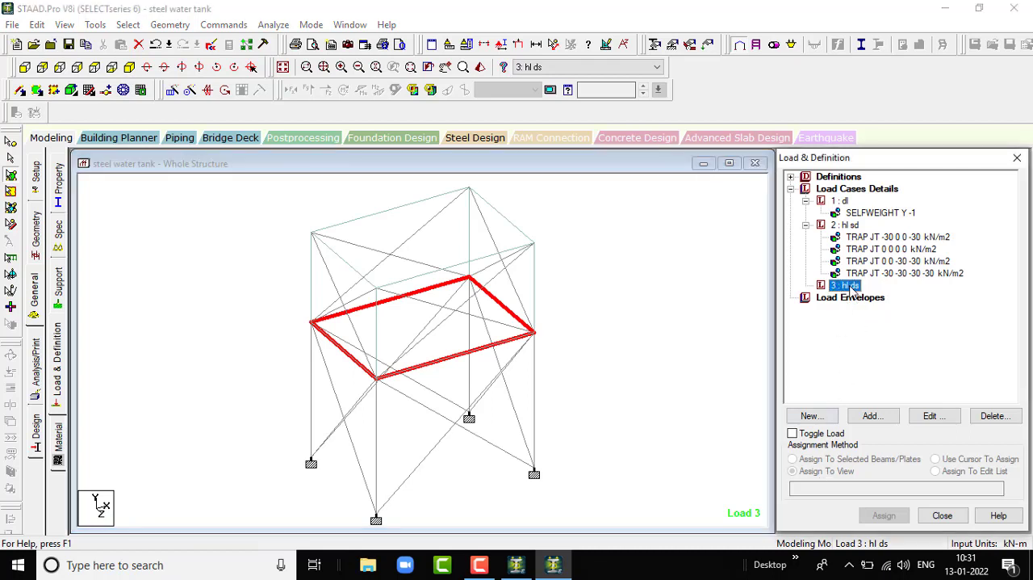
left_click(884, 418)
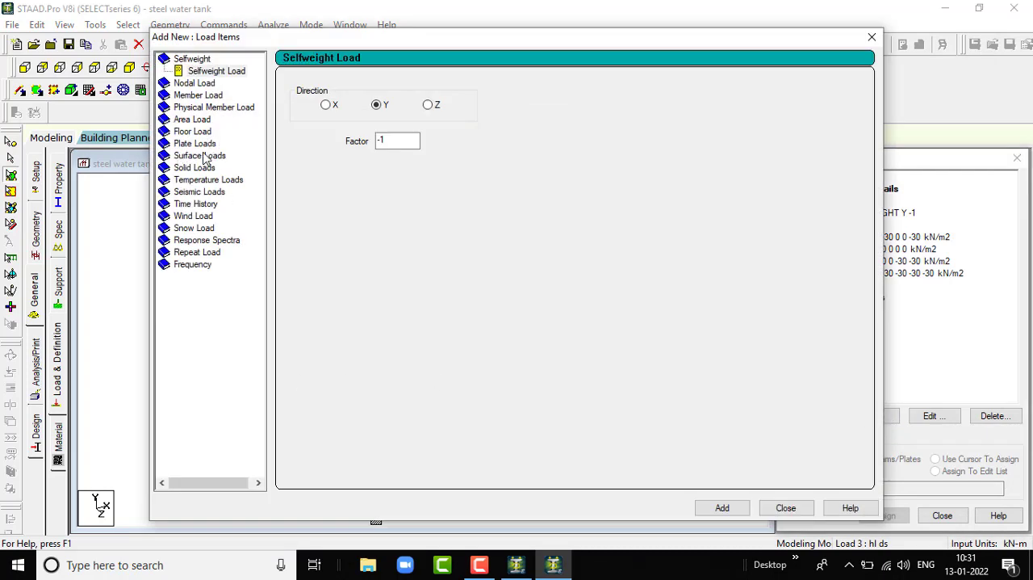
left_click(196, 142)
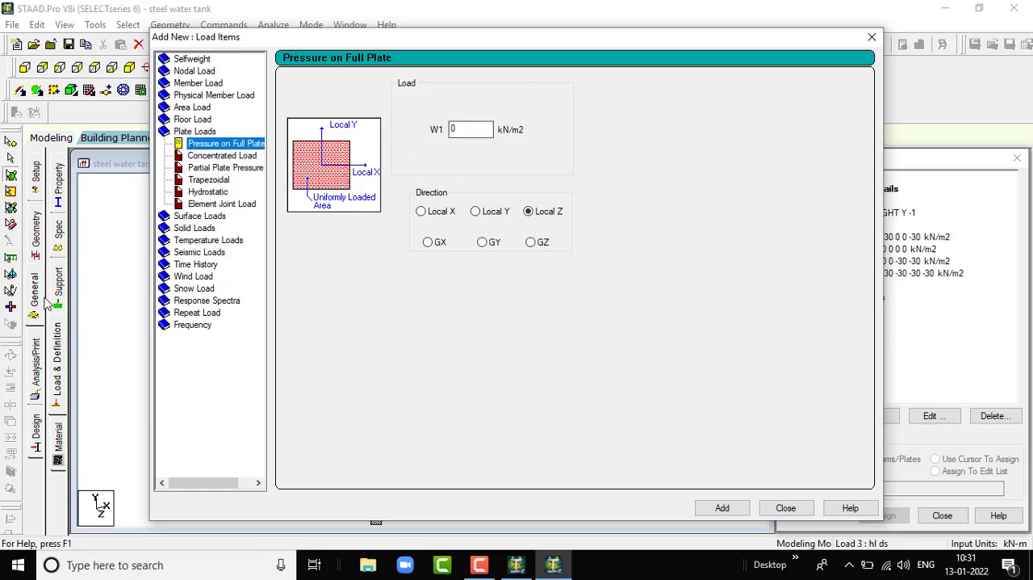
left_click(467, 131)
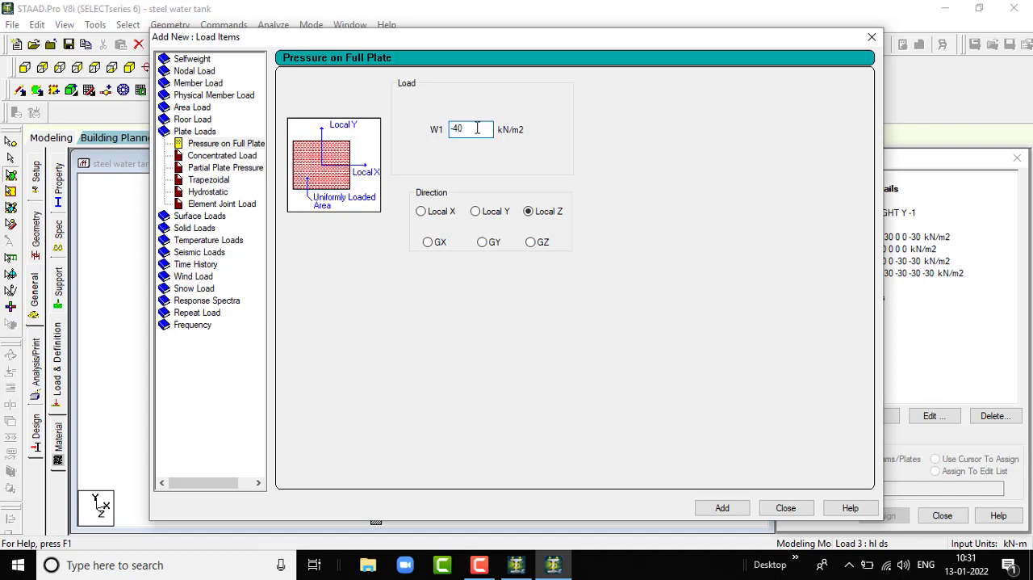
left_click(477, 213)
left_click(488, 246)
left_click(738, 506)
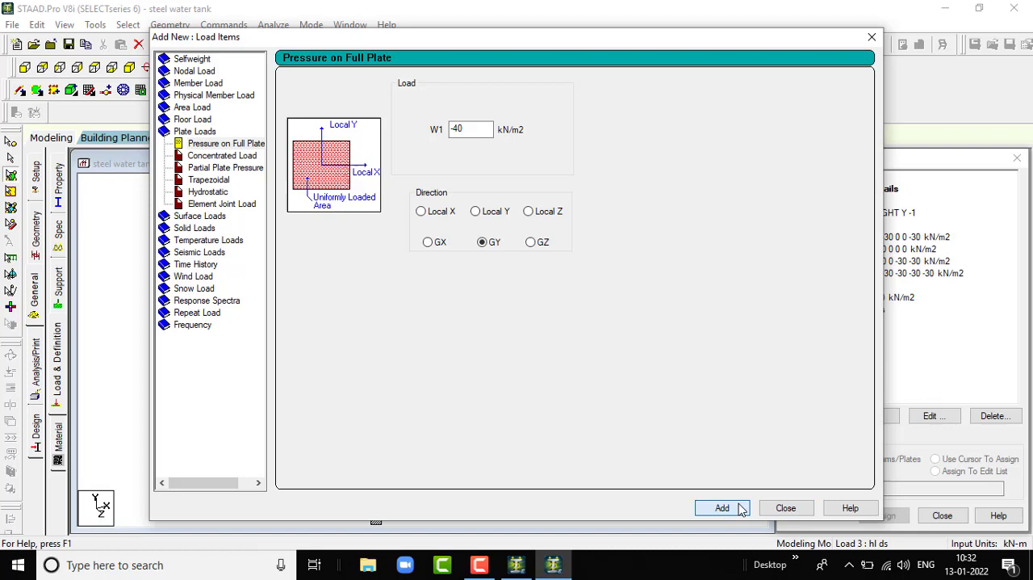
left_click(785, 507)
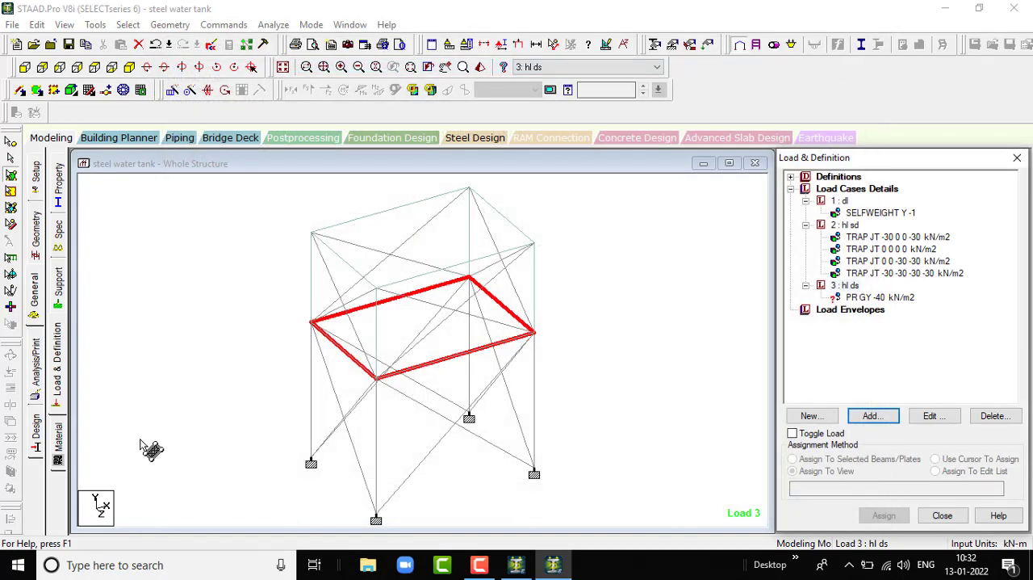
- Assign the -40 kN/m2 GY pressure load to the selected bottom plate using the Assign To Selected Plates method
left_click(855, 297)
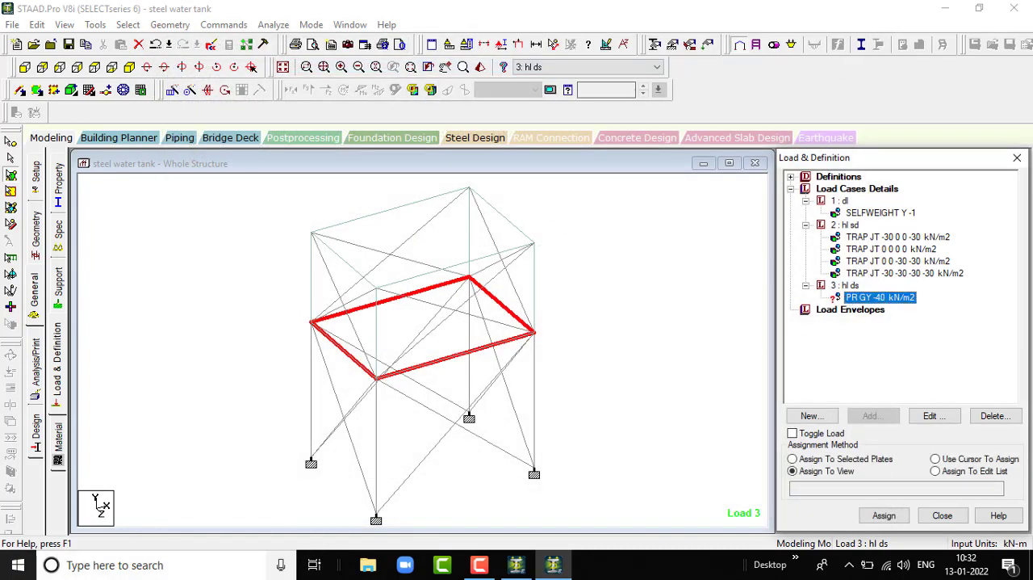
left_click(793, 459)
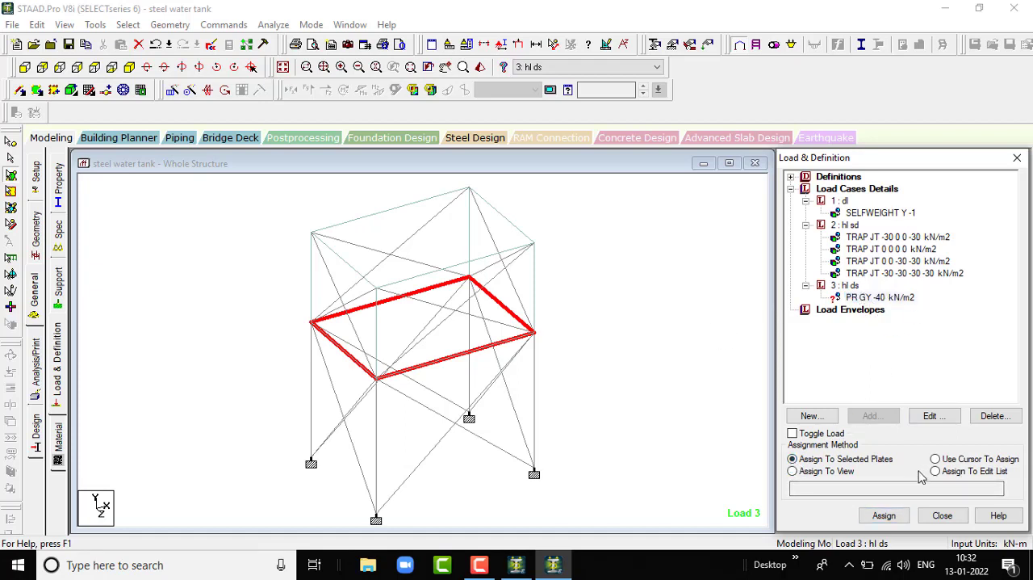
left_click(884, 515)
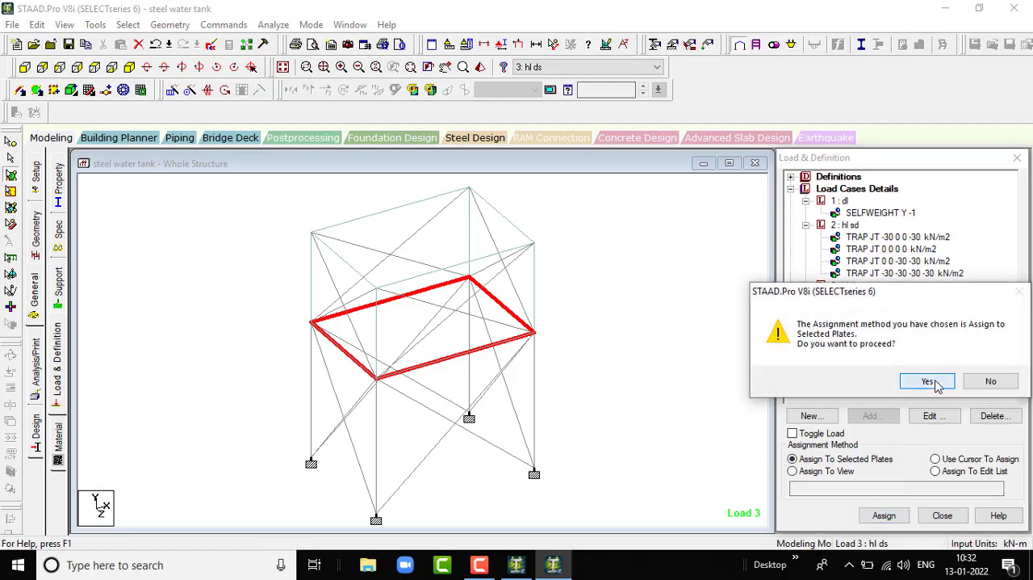
left_click(926, 381)
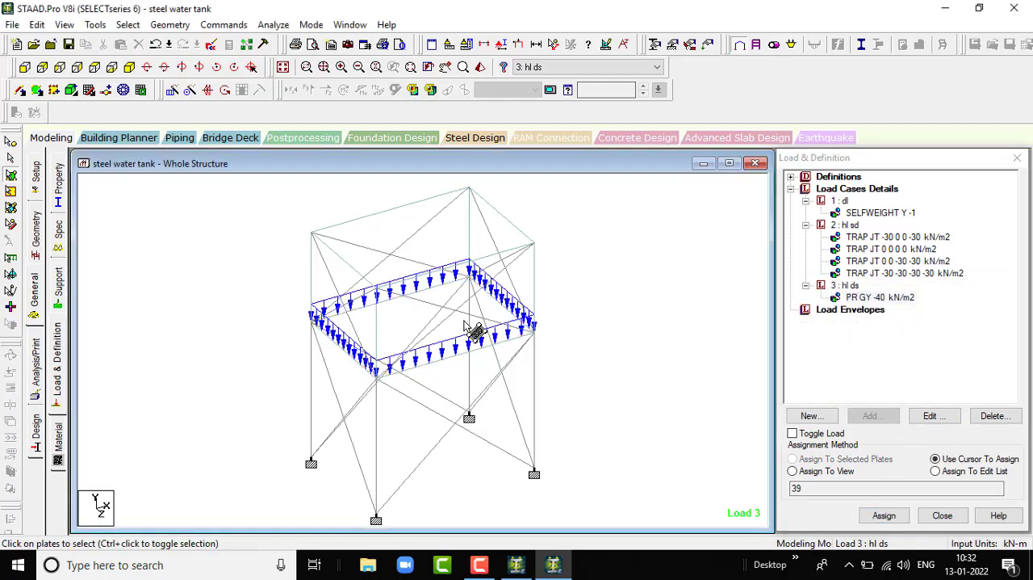
scroll(465, 321, "up", 1)
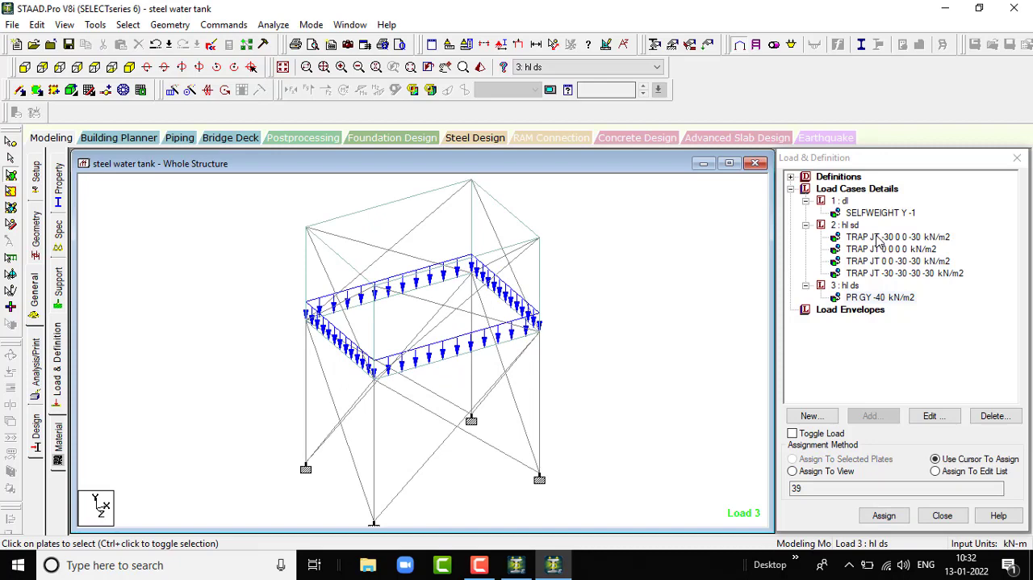
- Examine on the model how the four trapezoidal loads of load case 2 and the selfweight of load case 1 are applied
left_click(882, 237)
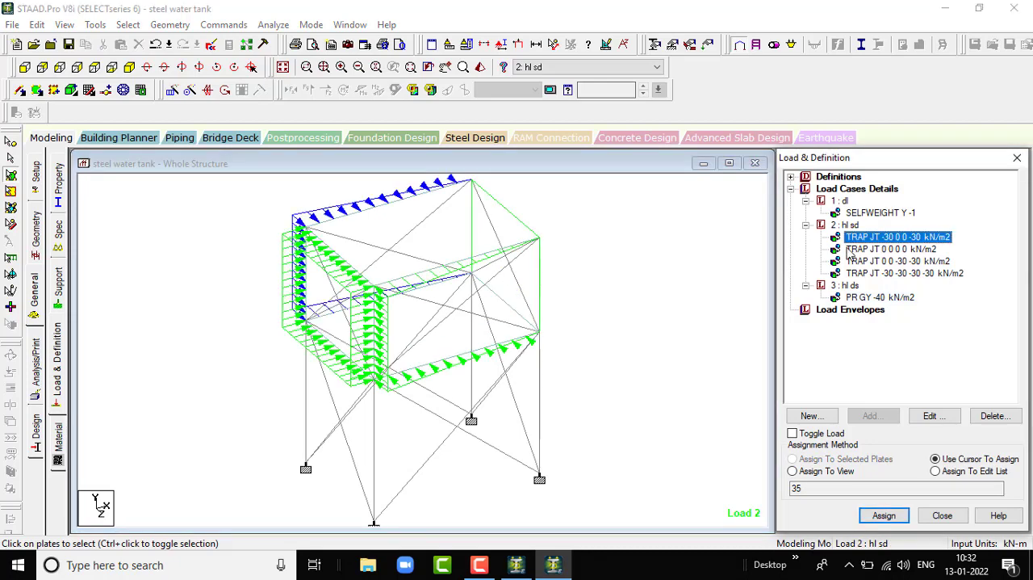
scroll(399, 289, "up", 2)
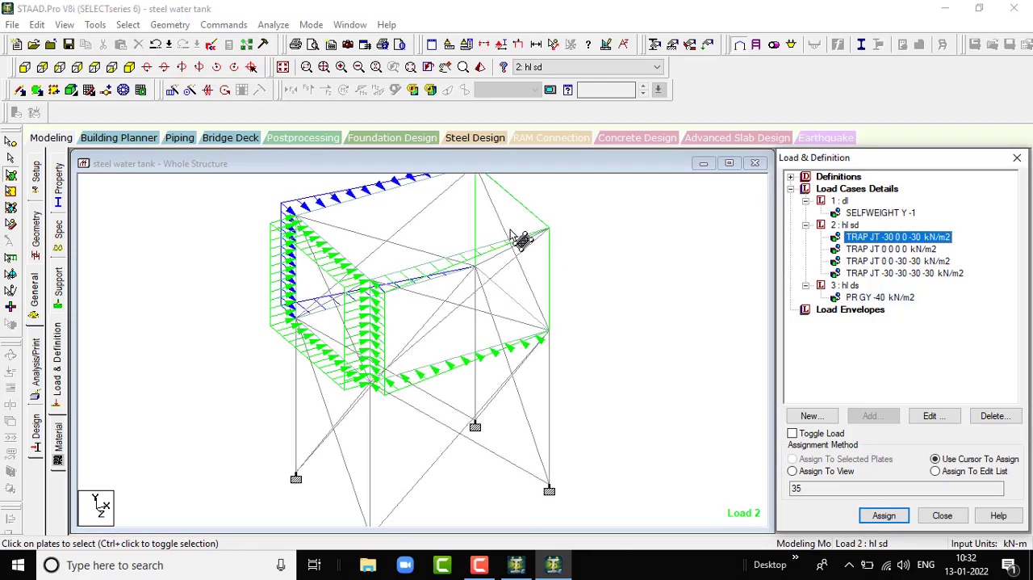
scroll(523, 271, "down", 2)
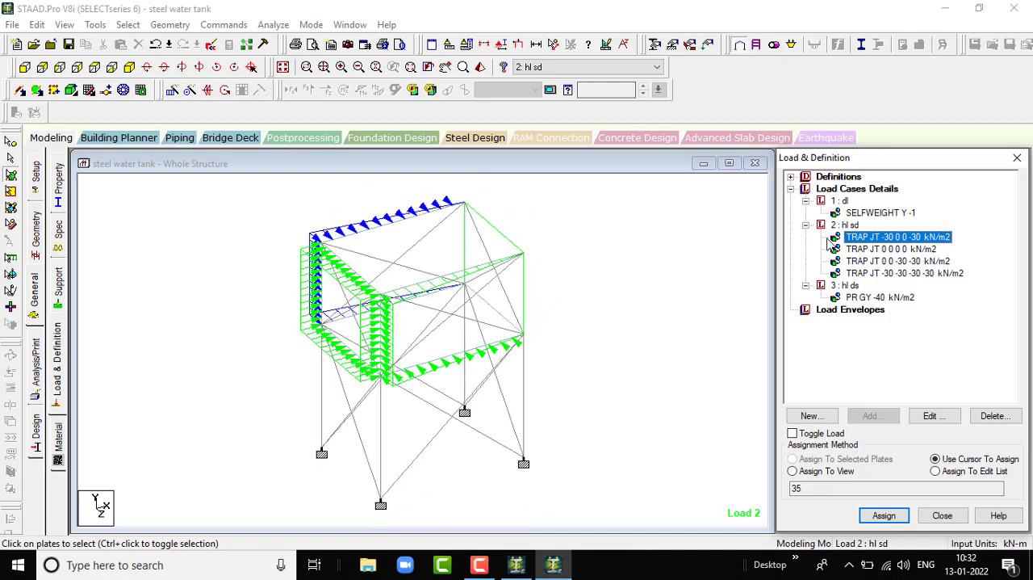
left_click(882, 248)
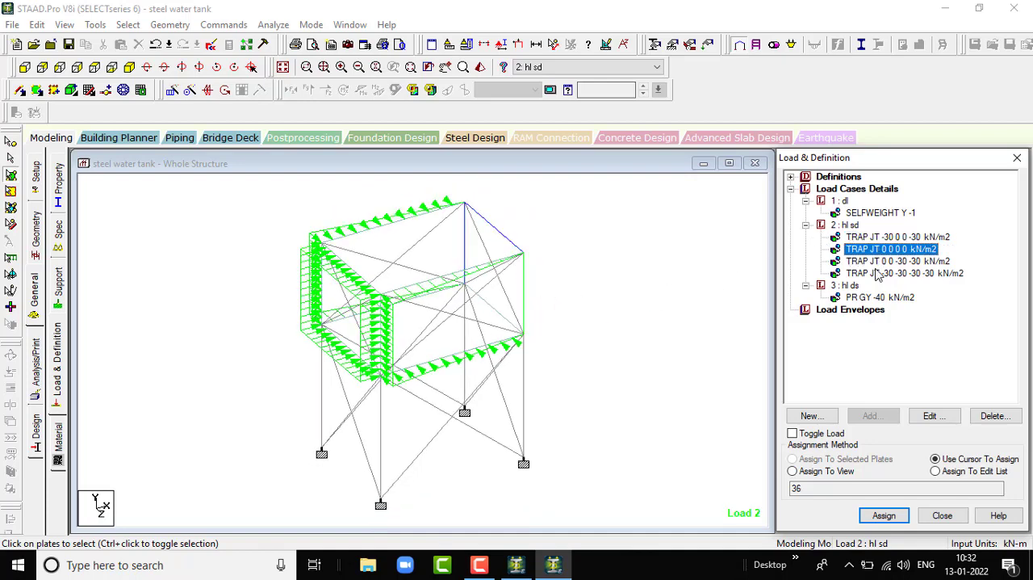
left_click(889, 262)
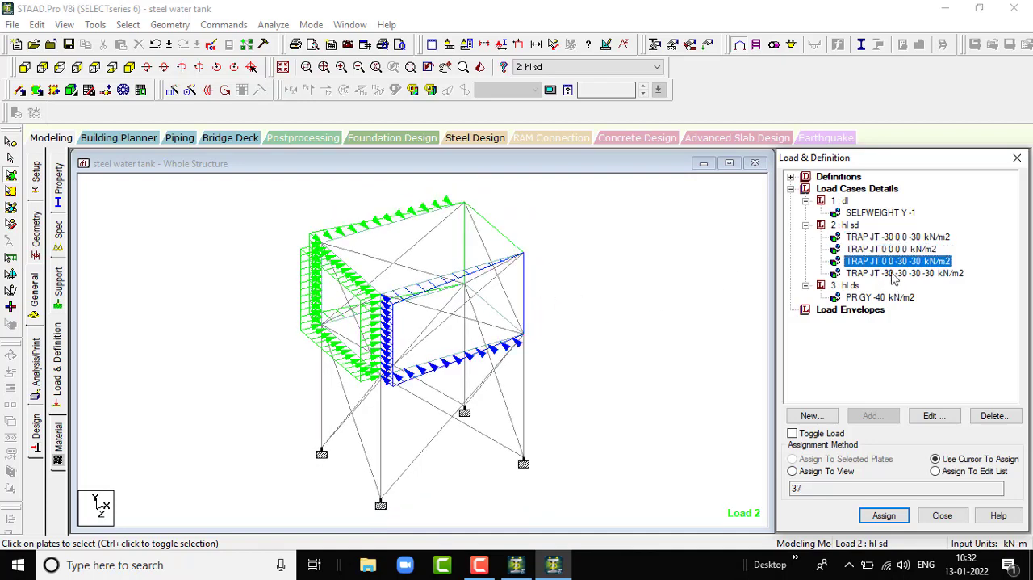
left_click(894, 274)
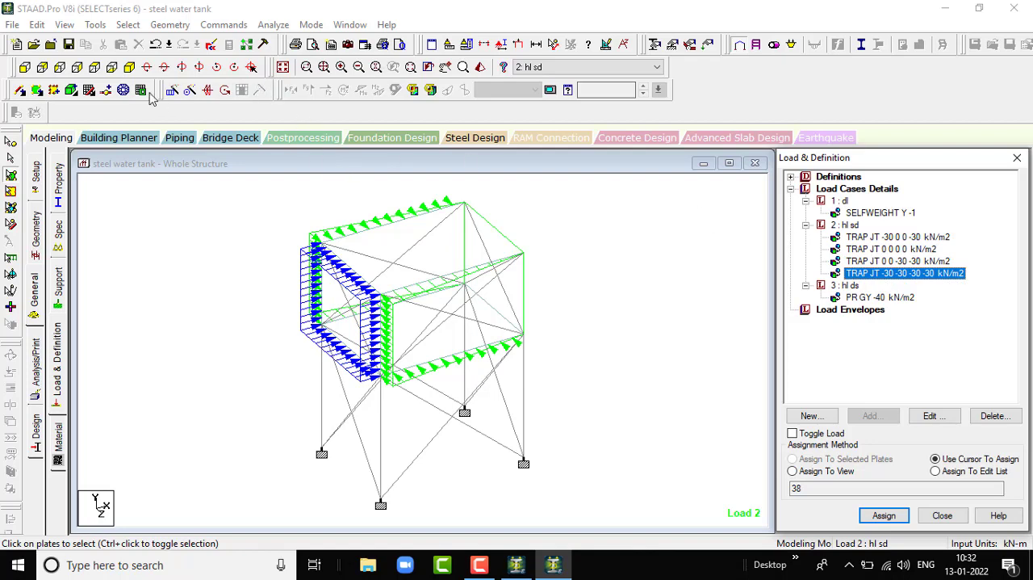
scroll(463, 194, "up", 1)
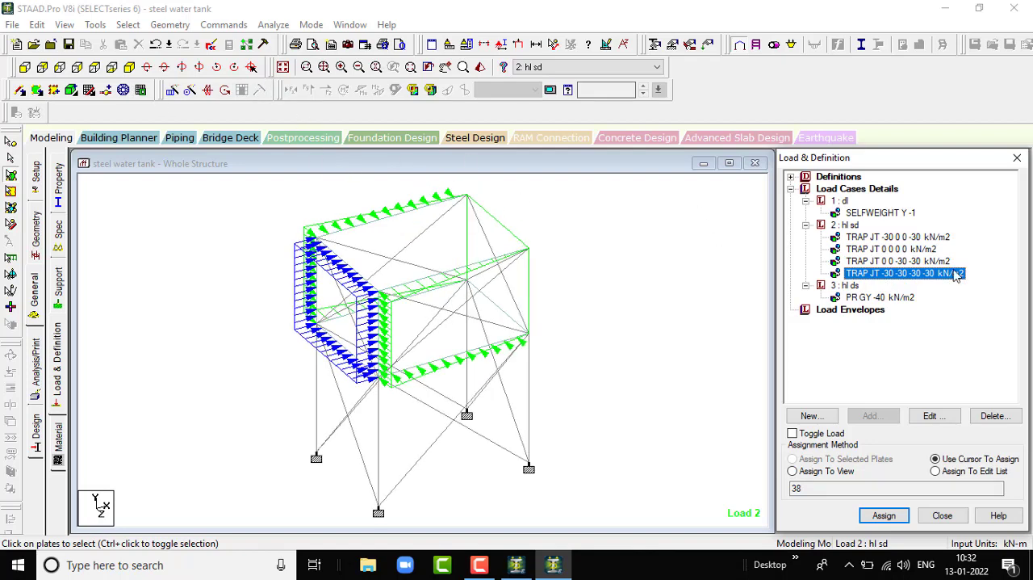
left_click(862, 211)
left_click(633, 282)
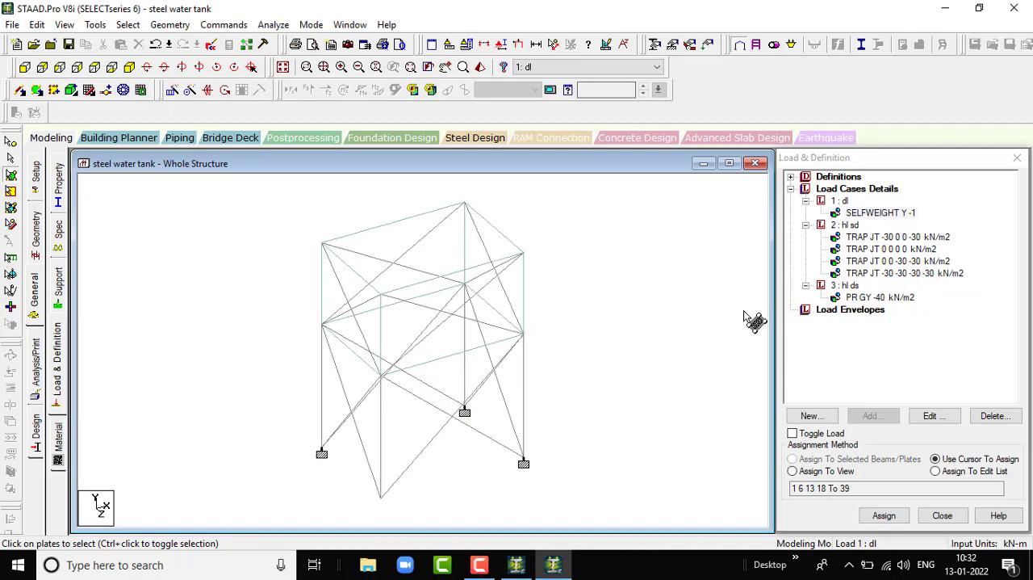
scroll(745, 312, "down", 2)
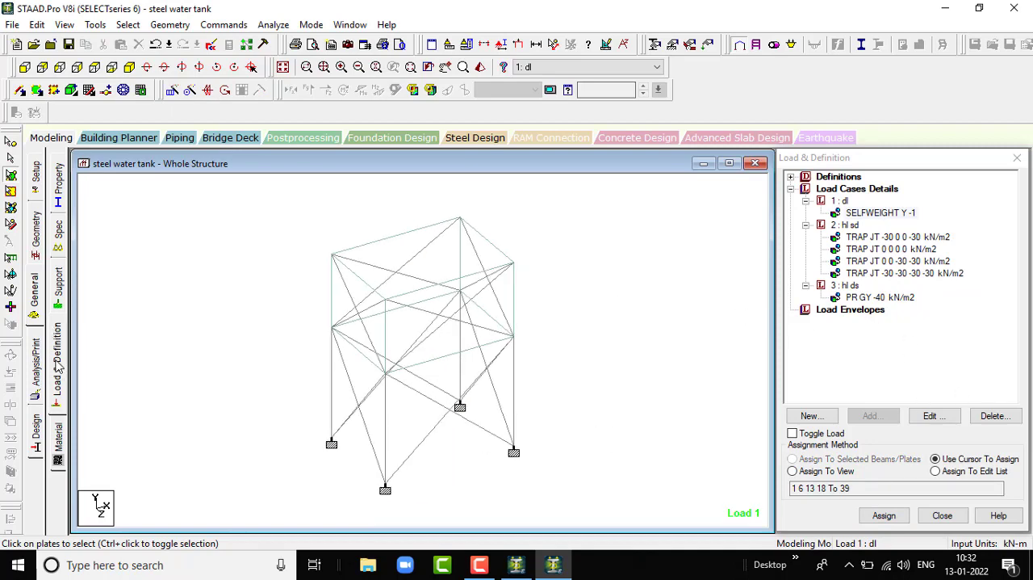
- Assign the STEEL material to the whole structure using the Assign To View method
left_click(60, 446)
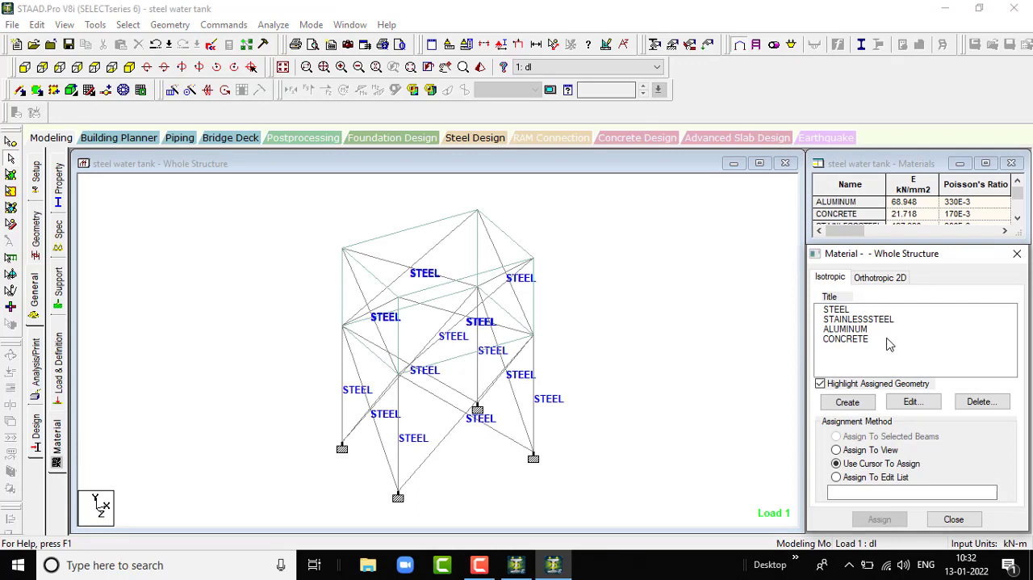
left_click(839, 310)
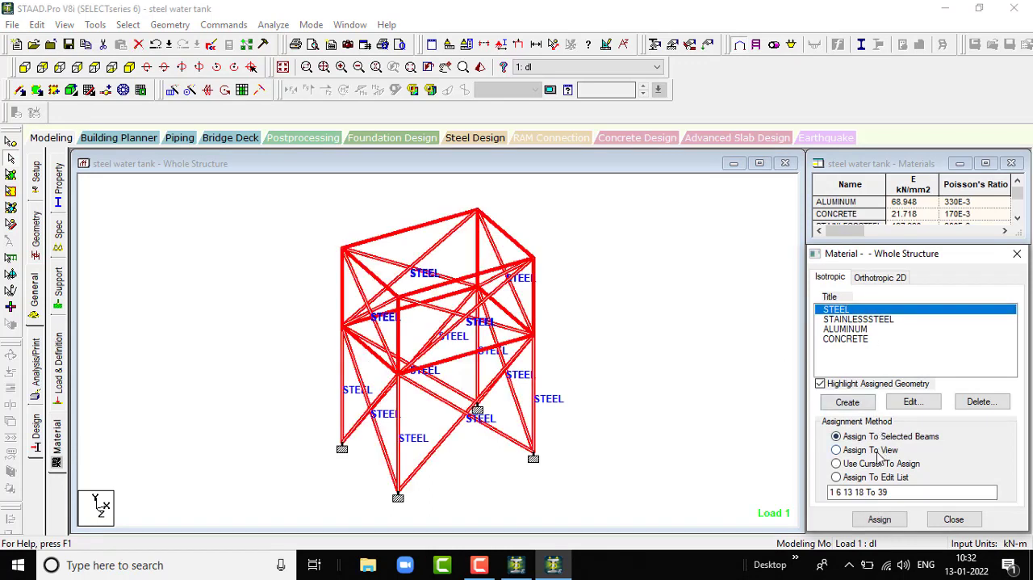
left_click(836, 449)
left_click(878, 519)
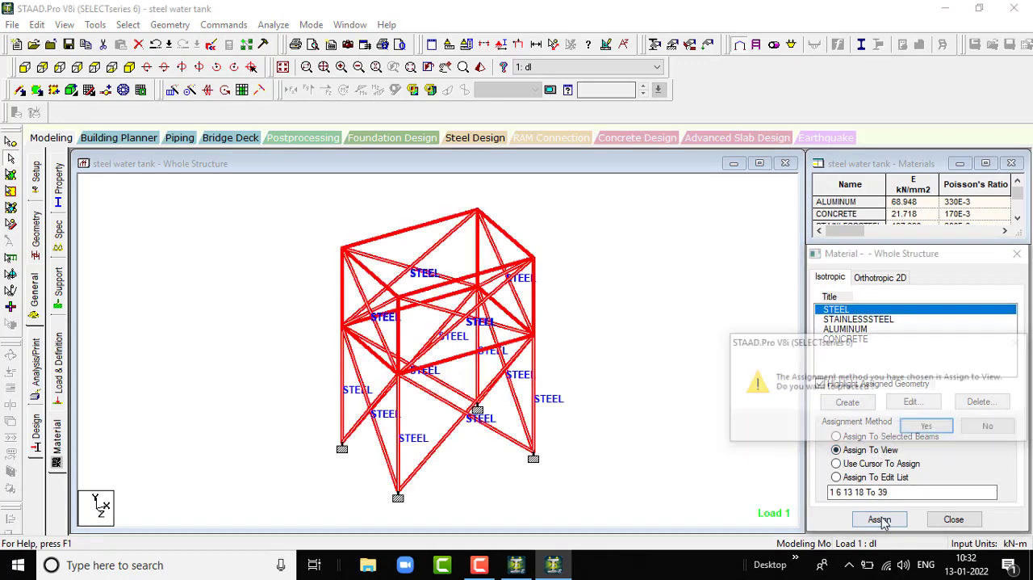
left_click(927, 428)
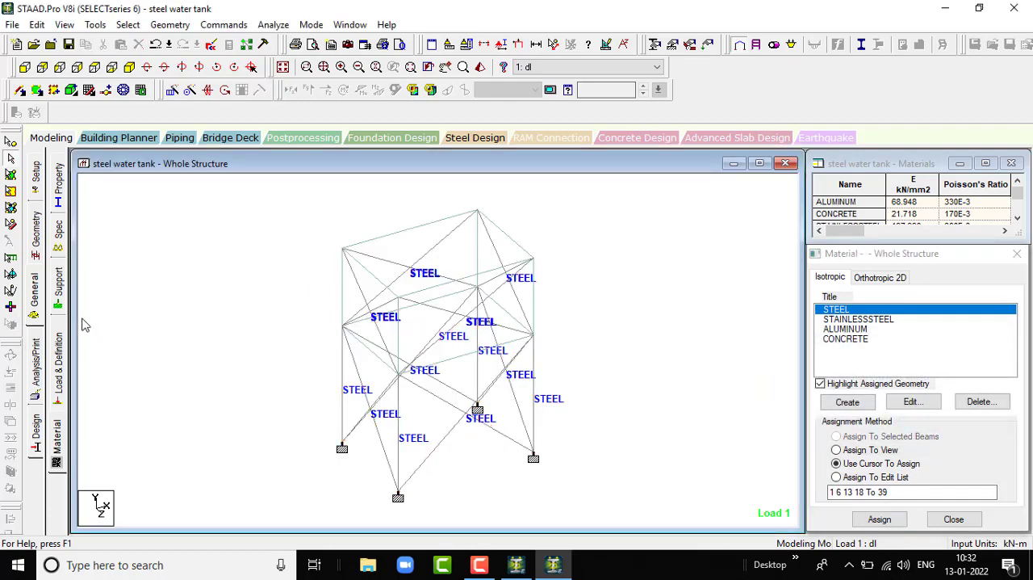
- Add a Perform Analysis command with the No Print option
left_click(33, 368)
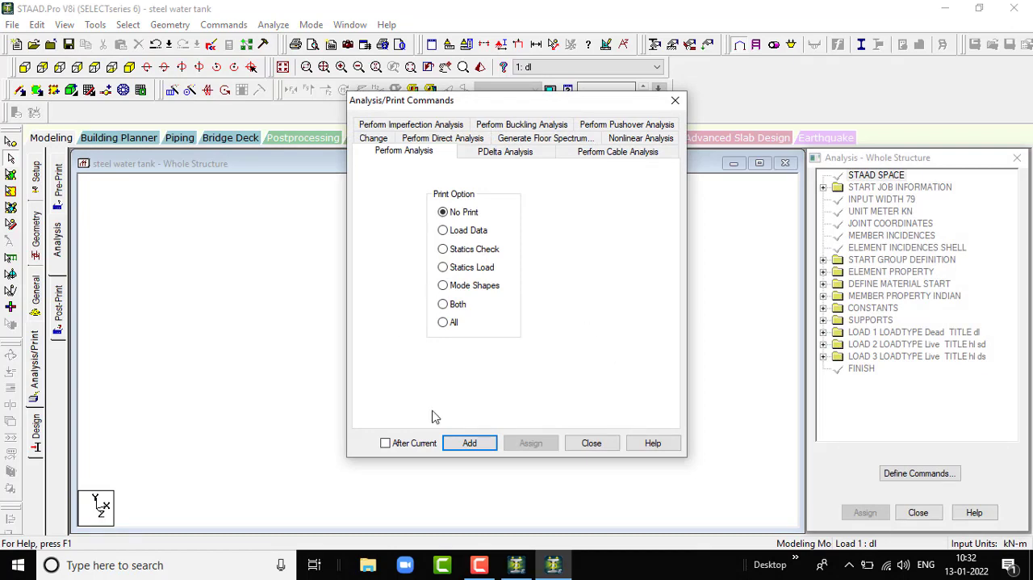
left_click(476, 442)
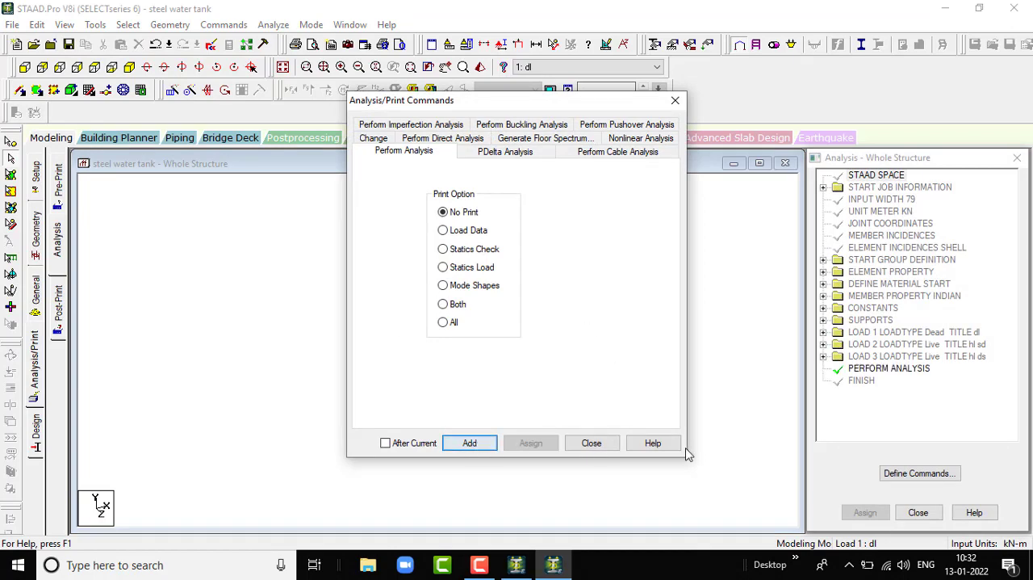
left_click(592, 442)
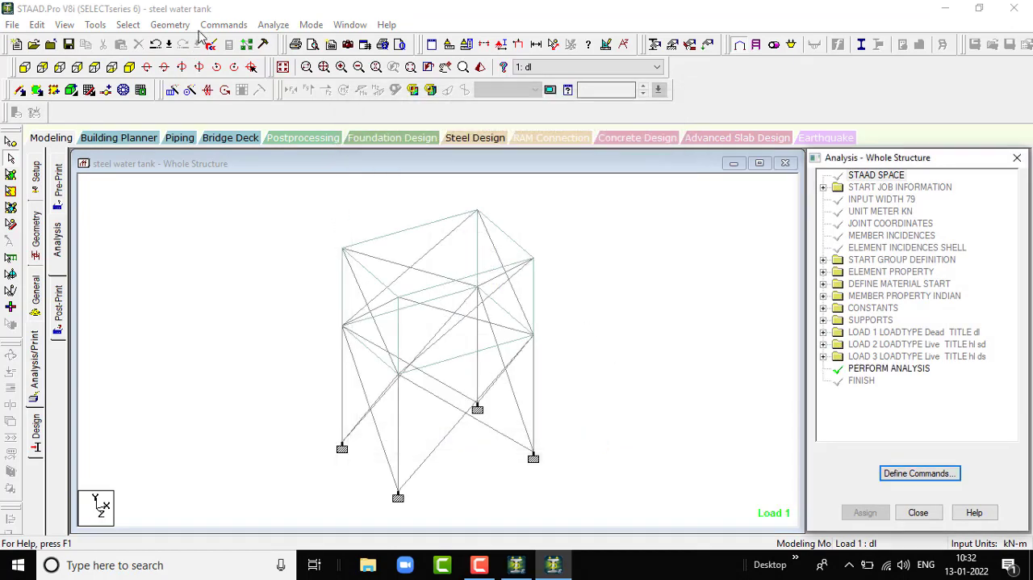
- Save the modified structure, run the analysis and stay in modeling mode once it has finished
left_click(284, 26)
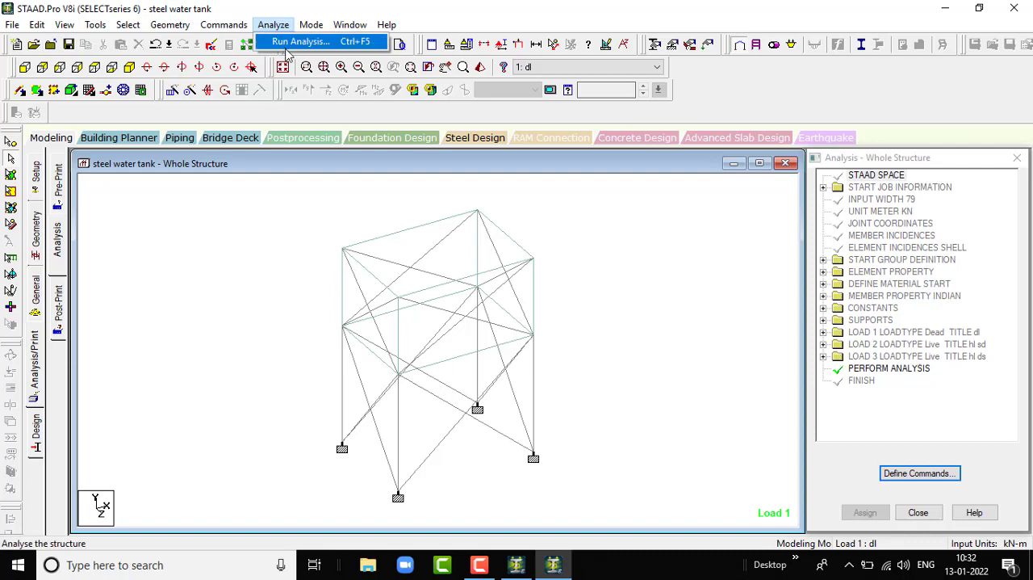
left_click(291, 42)
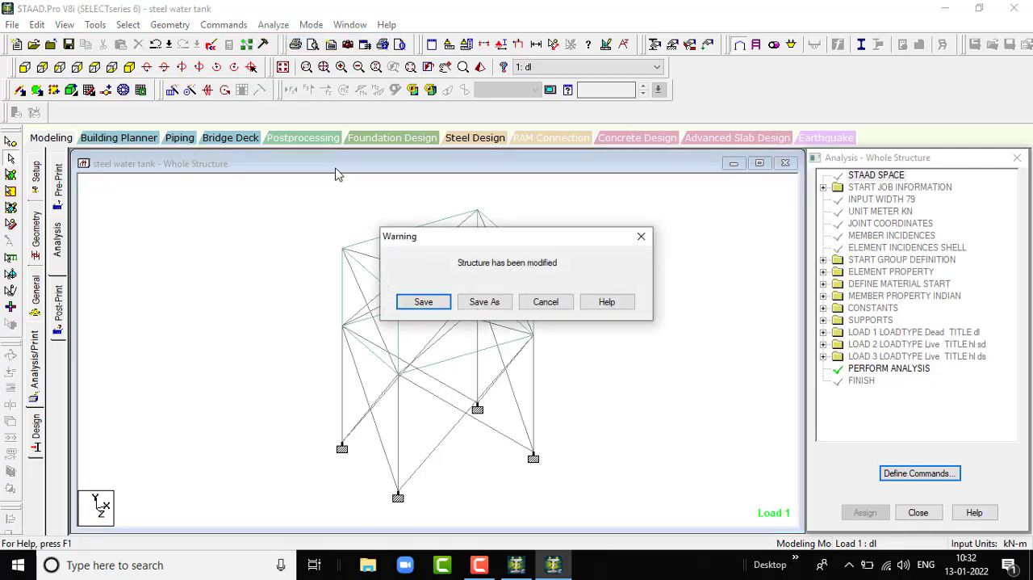
left_click(423, 302)
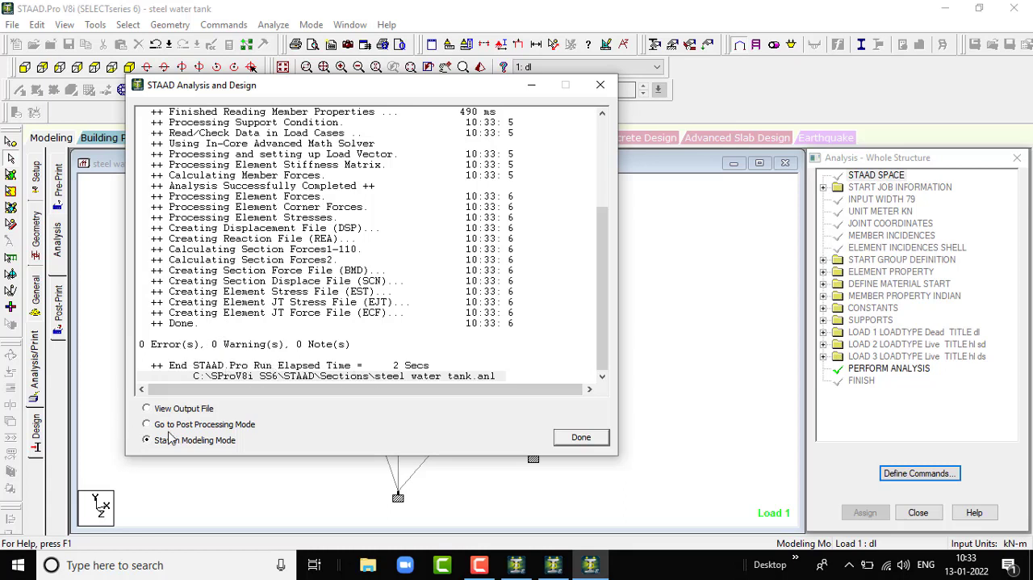
left_click(604, 436)
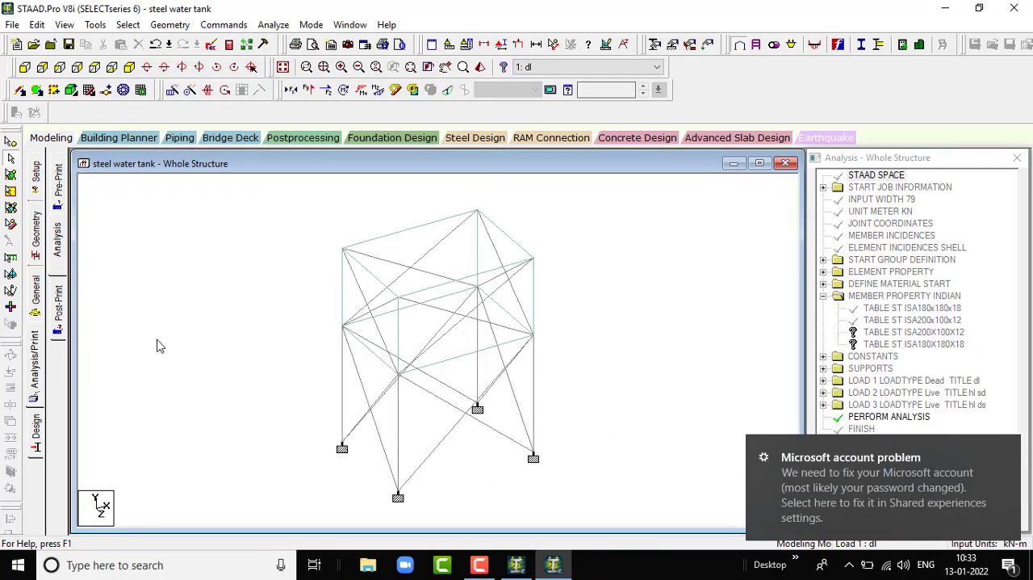
- Open the parameter selection for IS800 steel design and remove all parameters from the selected list
left_click(36, 434)
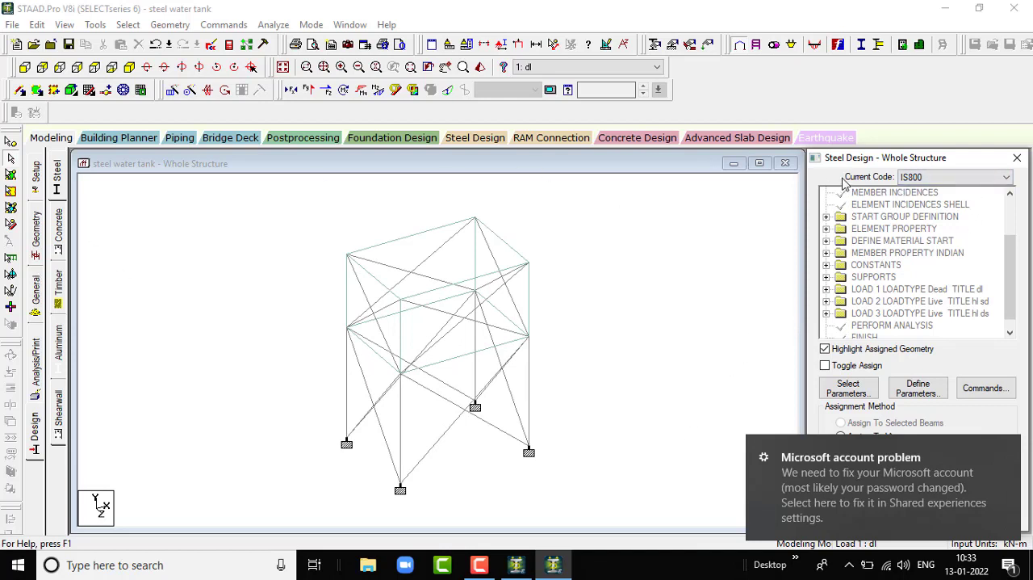
left_click(857, 394)
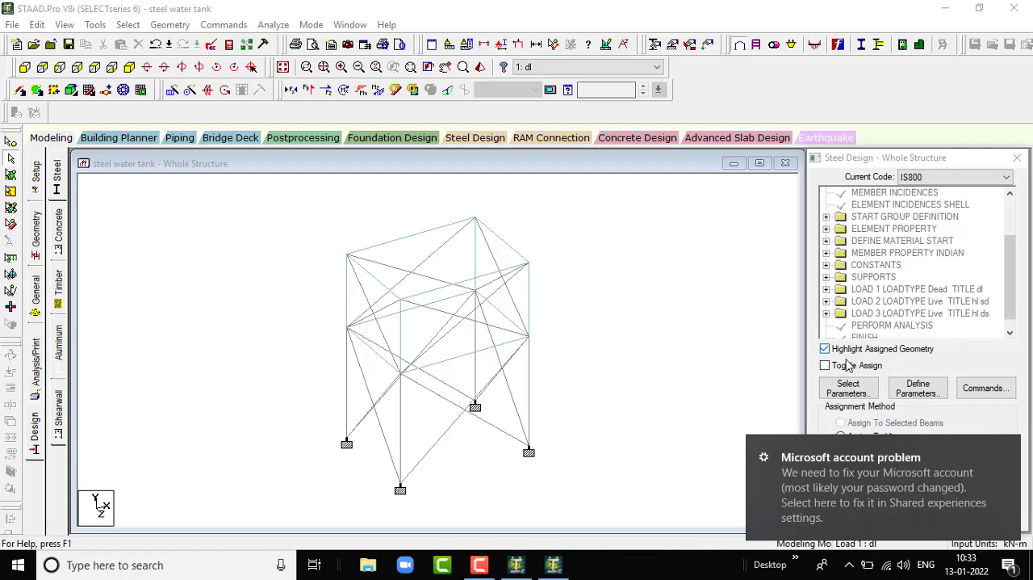
left_click(1009, 449)
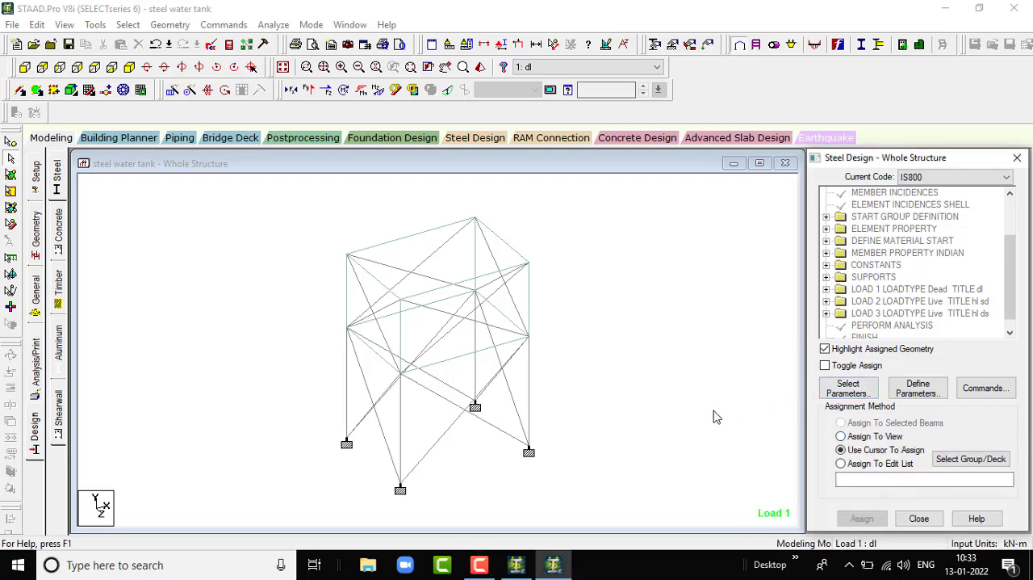
left_click(822, 391)
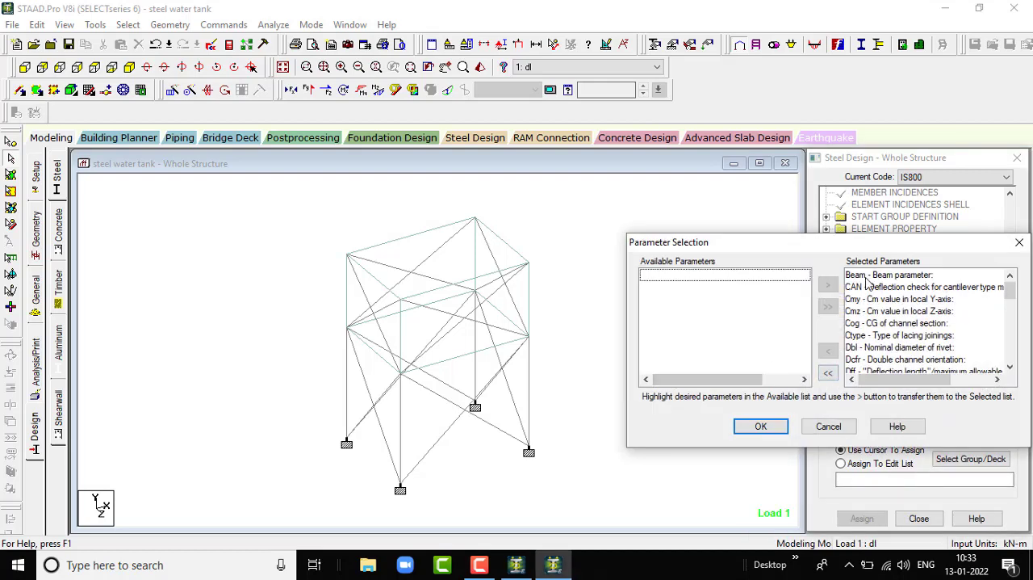
left_click(828, 372)
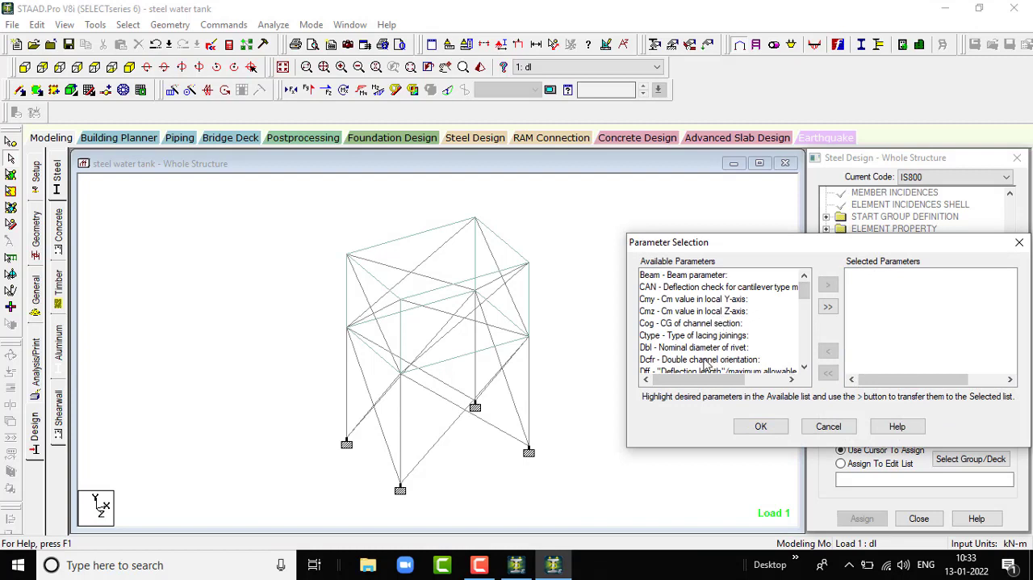
- Add Fyld (yield strength of steel) to the selected steel design parameters
scroll(701, 339, "down", 1)
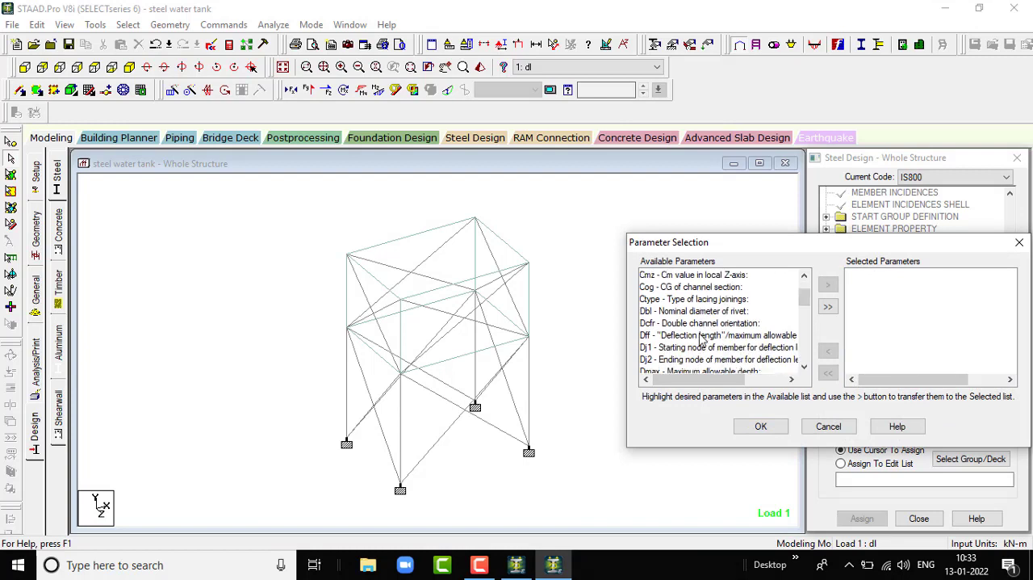
scroll(701, 339, "down", 1)
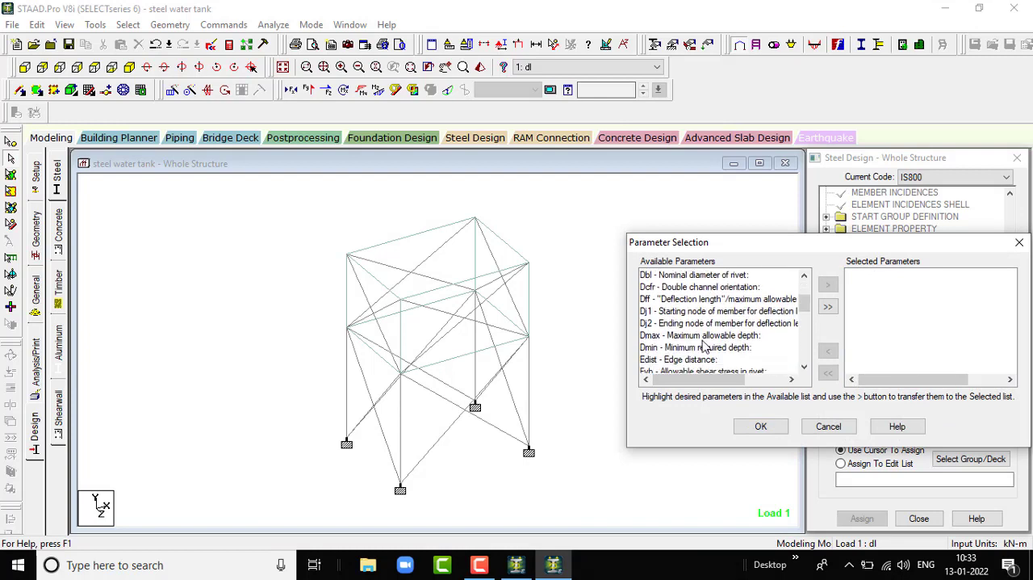
scroll(723, 364, "down", 1)
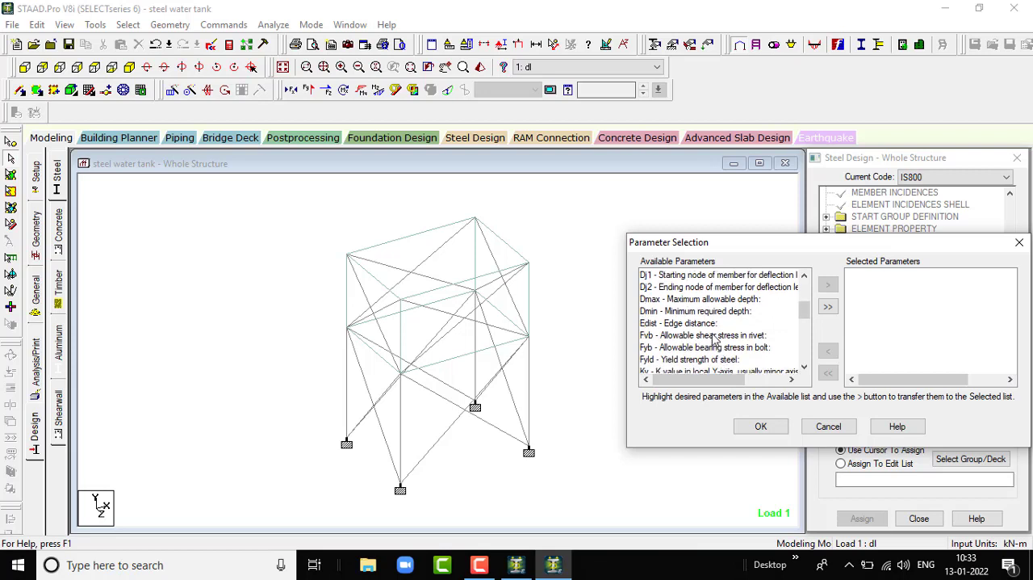
left_click(715, 360)
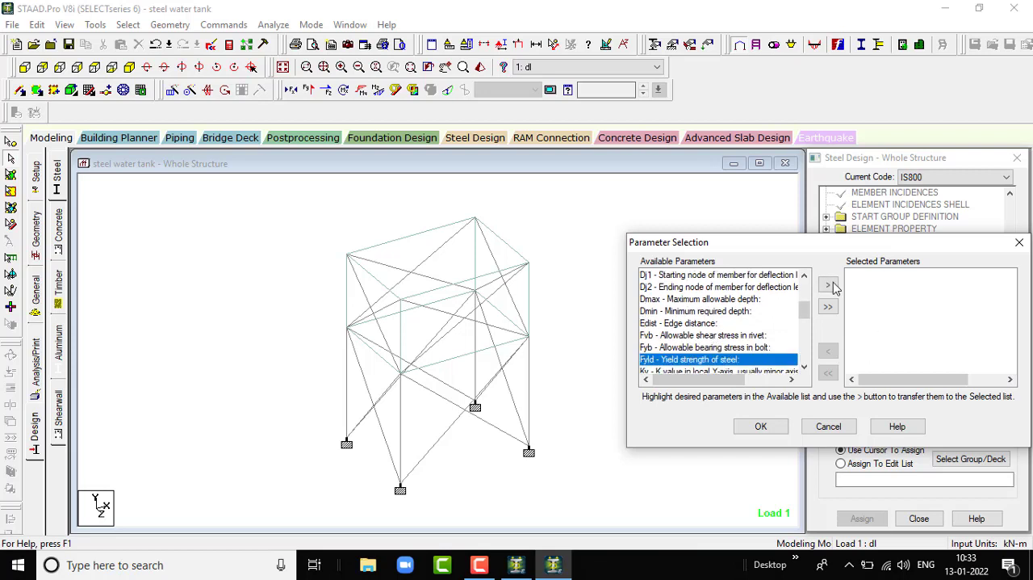
left_click(827, 284)
- Add the Track parameter to the selected steel design parameters and accept the selection
scroll(754, 336, "down", 1)
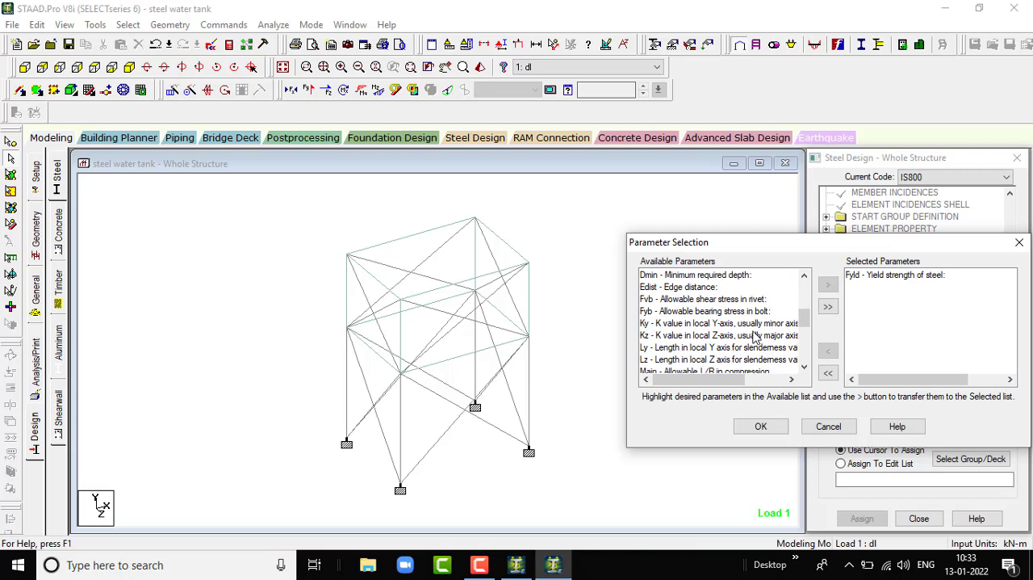
scroll(754, 337, "down", 1)
scroll(755, 337, "down", 4)
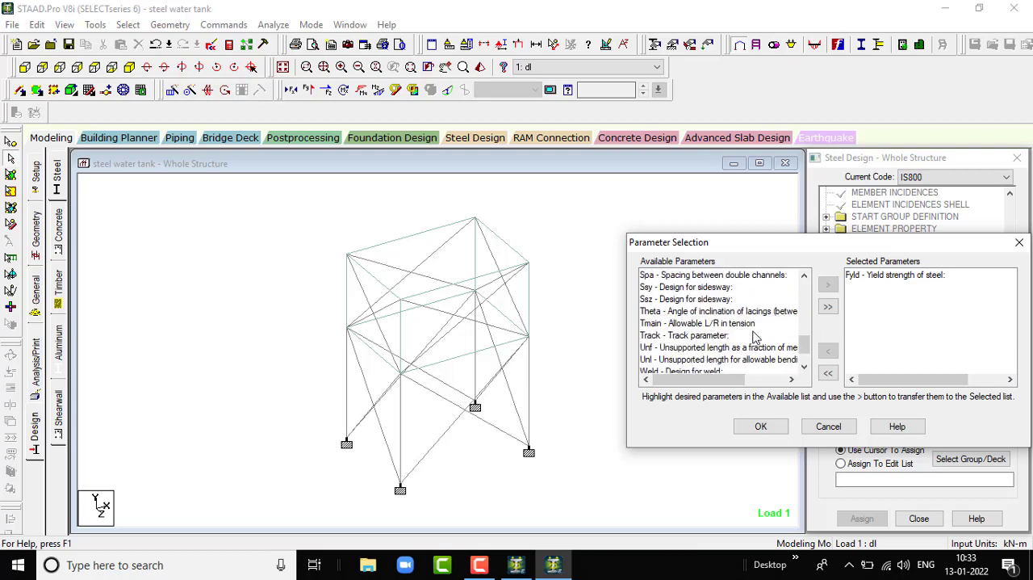
scroll(755, 336, "up", 1)
left_click(678, 335)
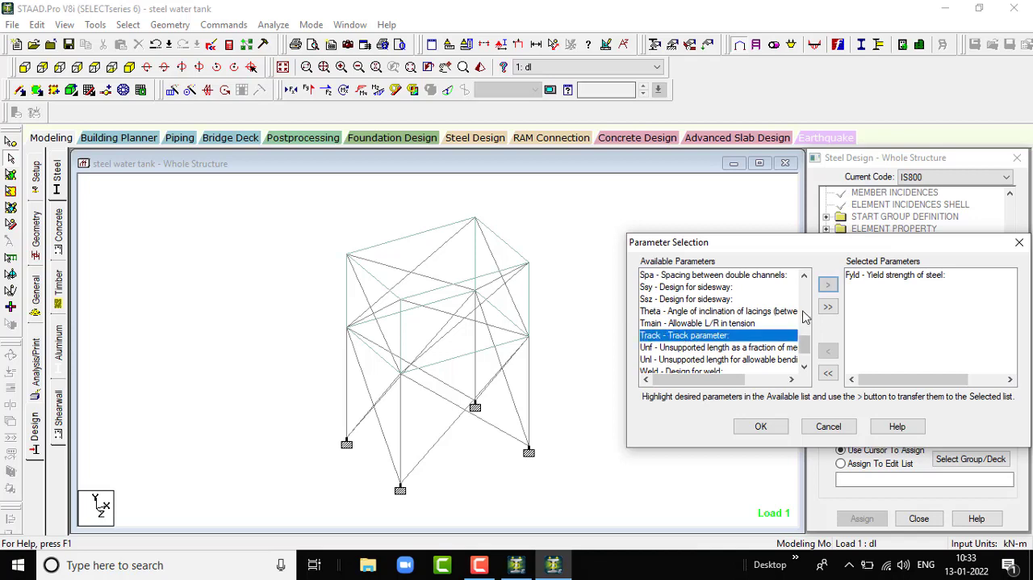
left_click(827, 284)
scroll(743, 327, "down", 1)
scroll(742, 327, "down", 1)
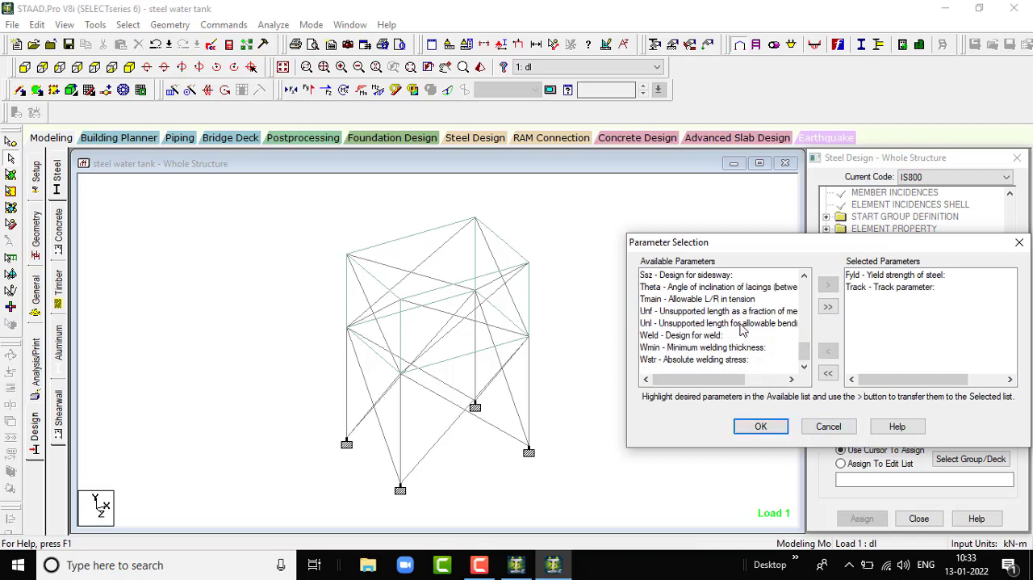
left_click(760, 426)
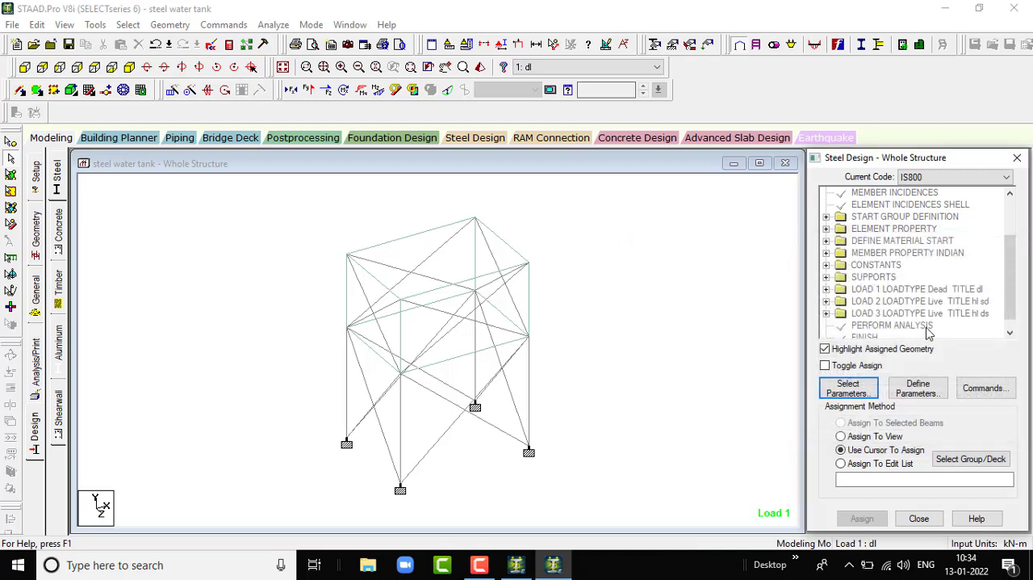
- Define the FYLD design parameter with a steel yield strength of 500000 kN/m2 and add it
left_click_drag(1012, 293, 986, 381)
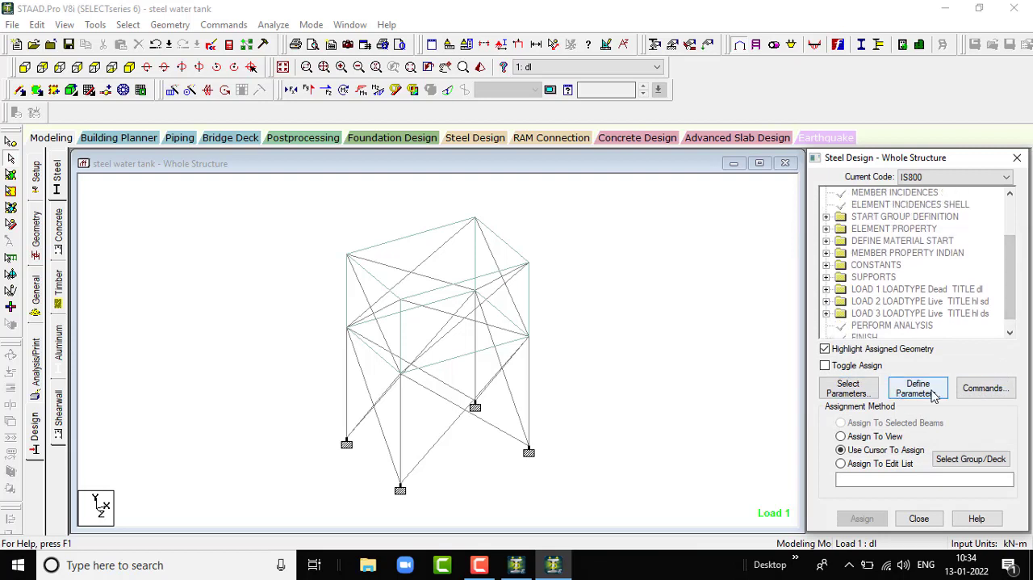
left_click(904, 391)
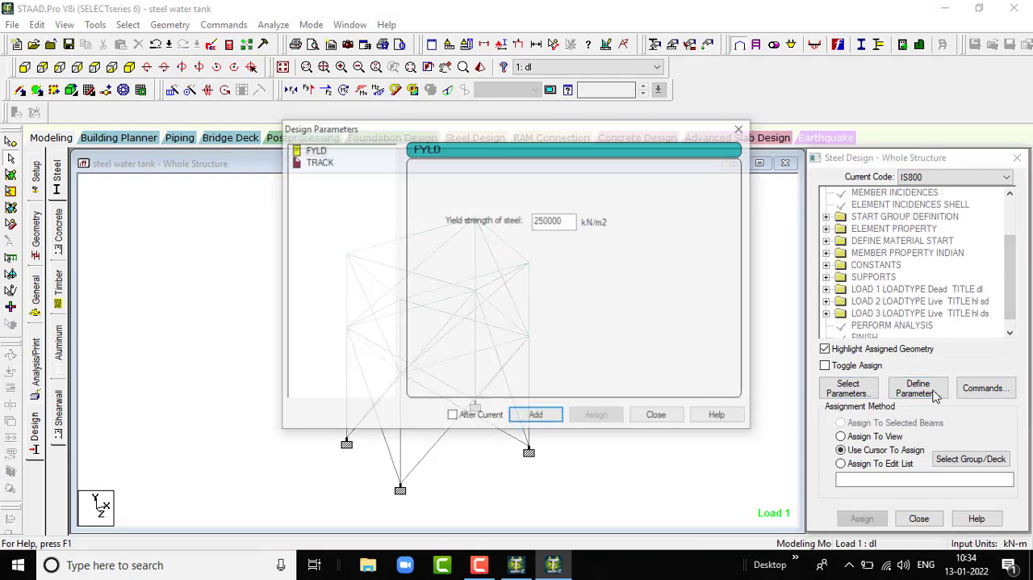
double_click(575, 224)
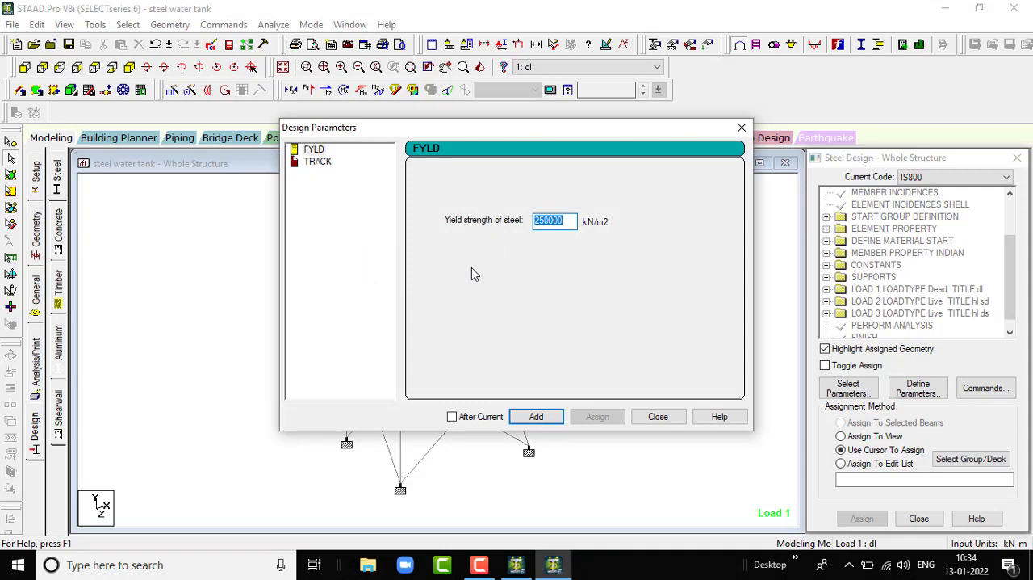
type("500000")
left_click(536, 417)
- Add the TRACK design parameter with value 2, printing the design output at maximum detail level
left_click(323, 163)
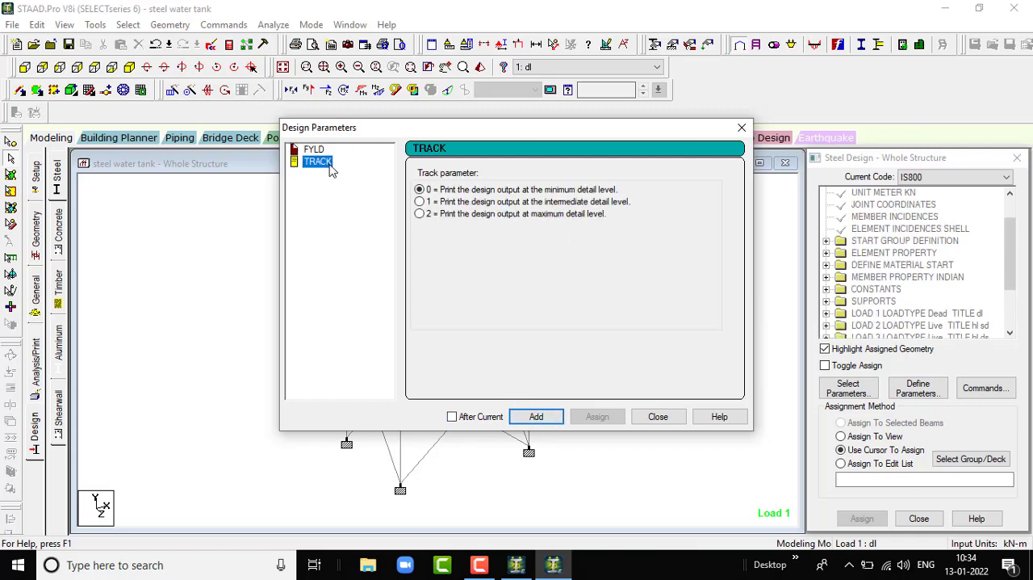
left_click(421, 214)
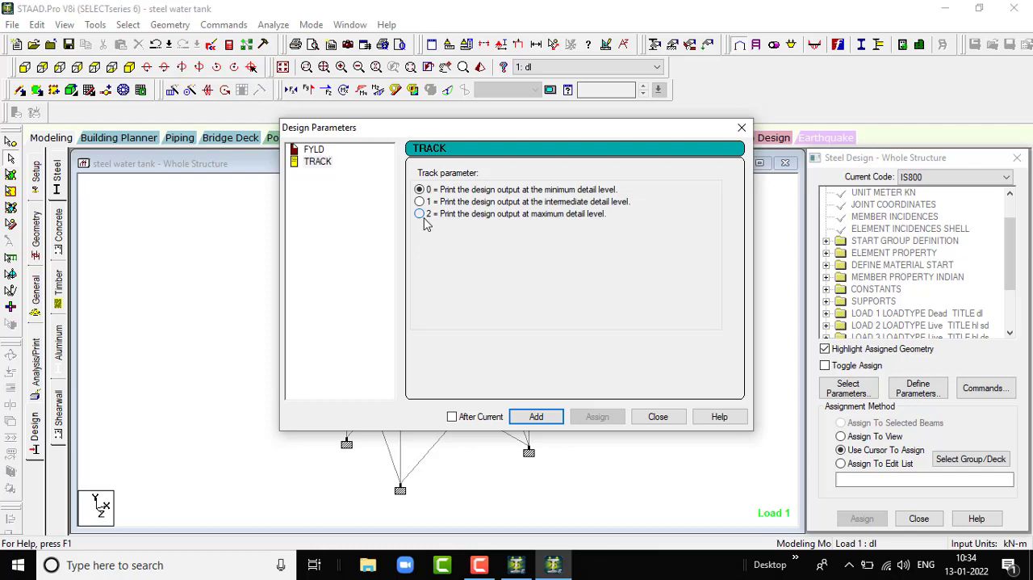
left_click(536, 416)
left_click(660, 418)
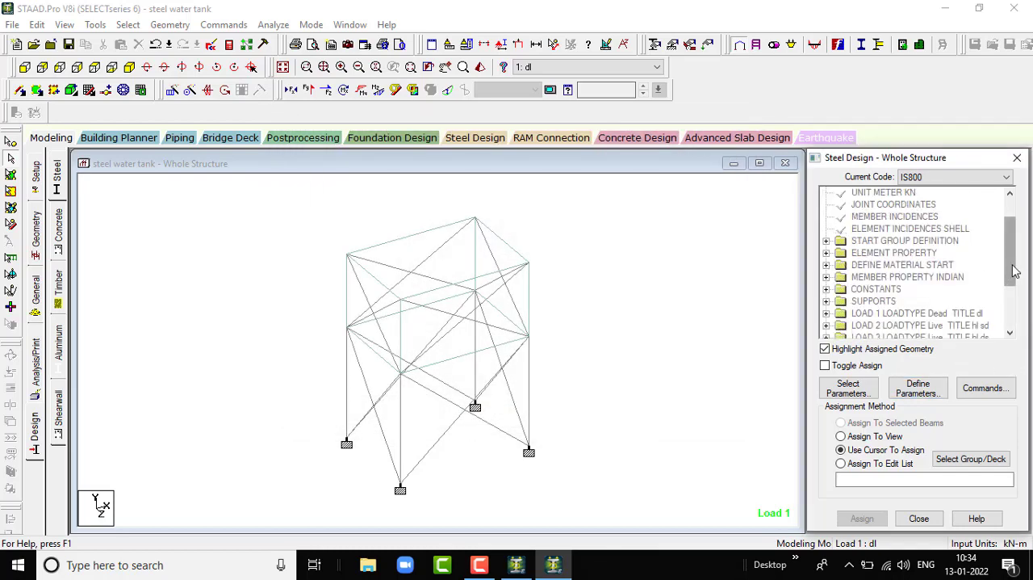
- Add the CHECK CODE, MEMBER TAKE OFF and SELECT OPTIMIZED steel design commands
left_click(963, 391)
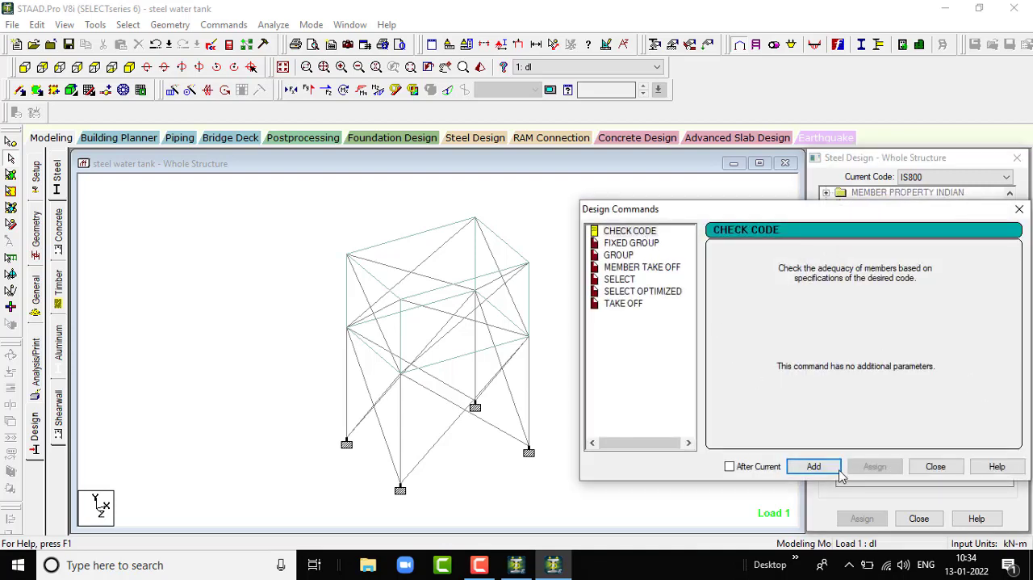
left_click(814, 466)
left_click(657, 271)
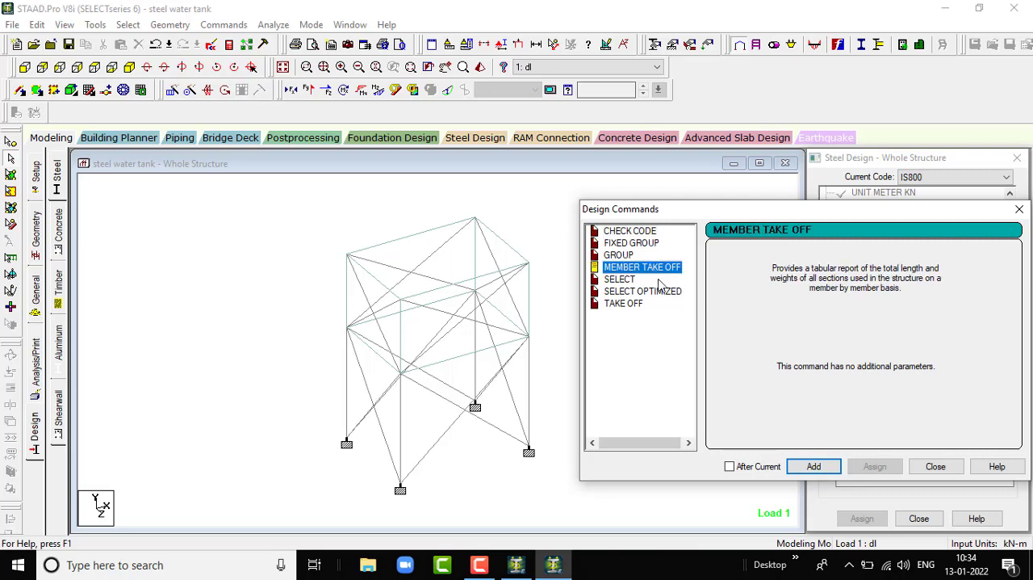
left_click(809, 468)
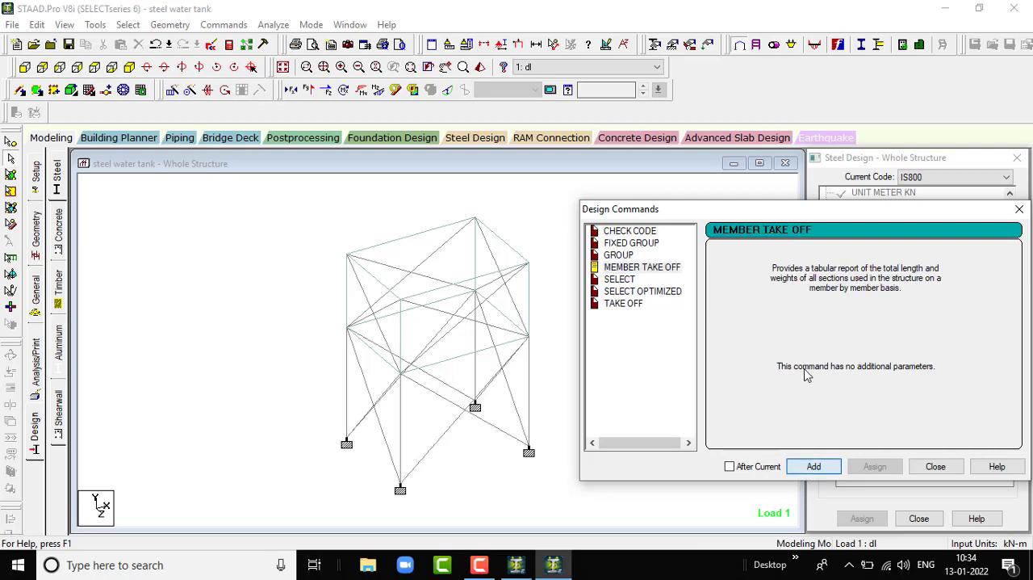
left_click(650, 292)
left_click(820, 467)
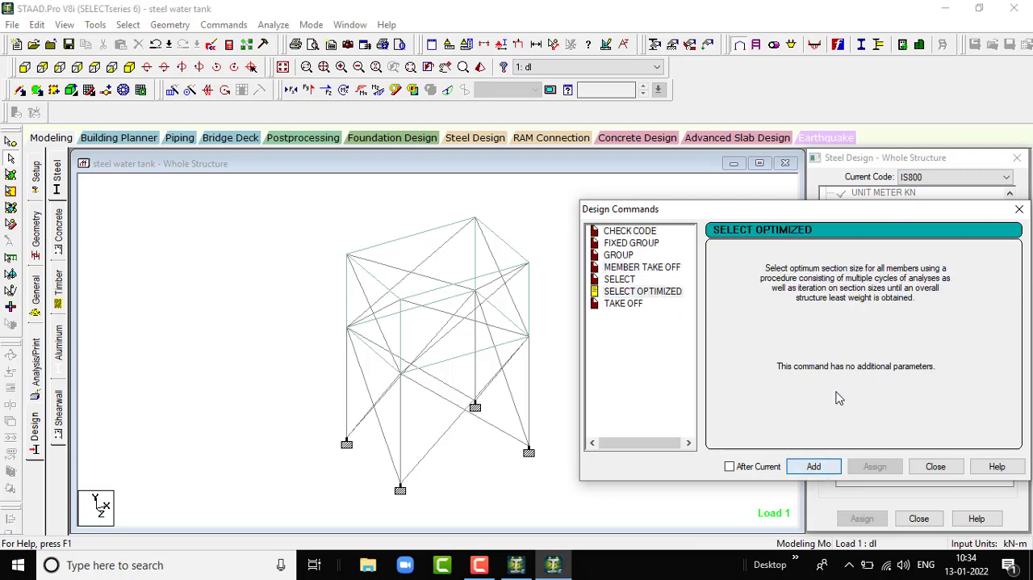
- Add the TAKE OFF steel design command and close the design commands dialog
left_click(638, 305)
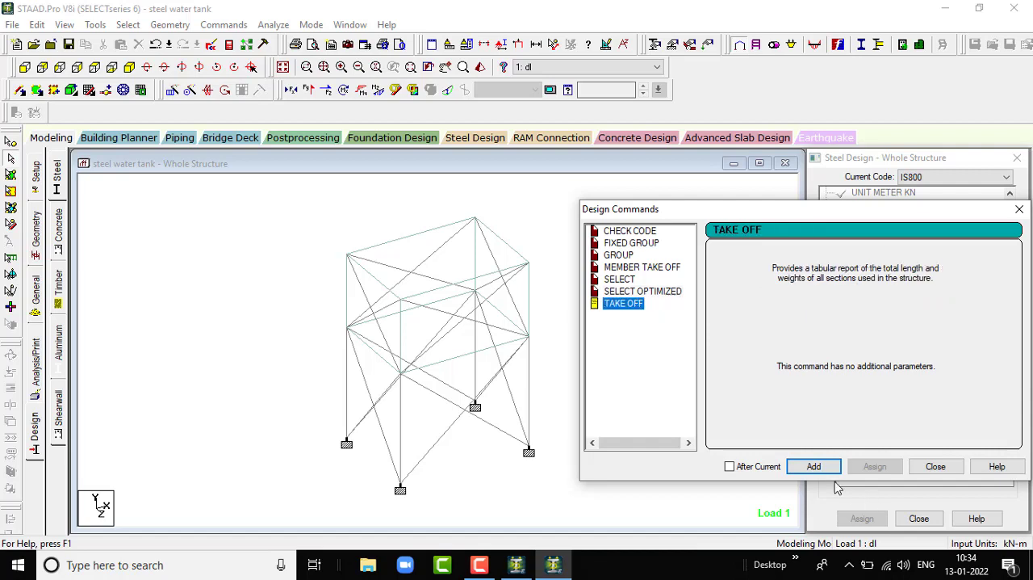
left_click(813, 466)
left_click(957, 468)
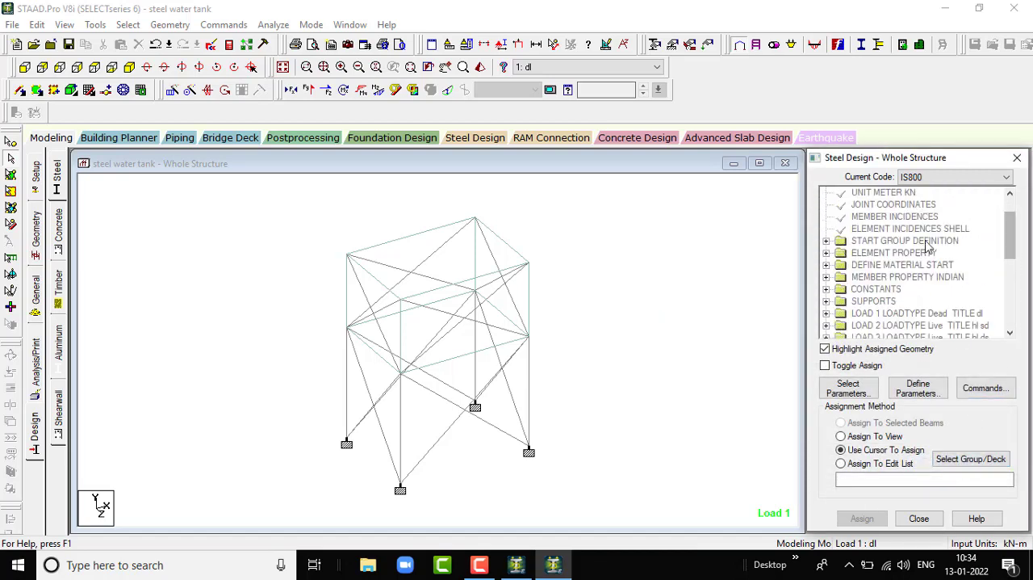
- Assign the FYLD 500000 parameter to all members in the view and clear the member selection
left_click_drag(1011, 254, 1013, 325)
scroll(915, 235, "up", 1)
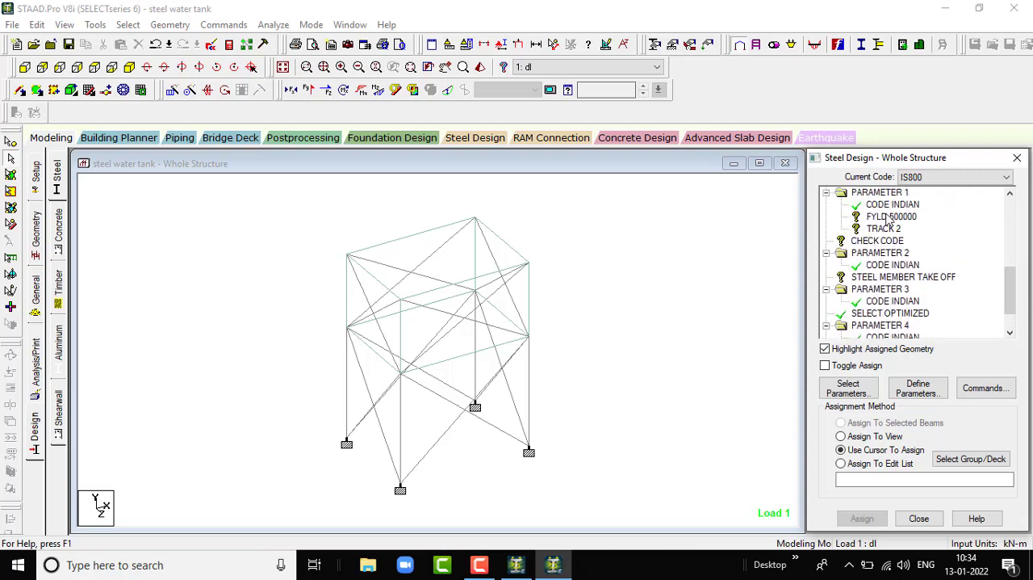
left_click(887, 216)
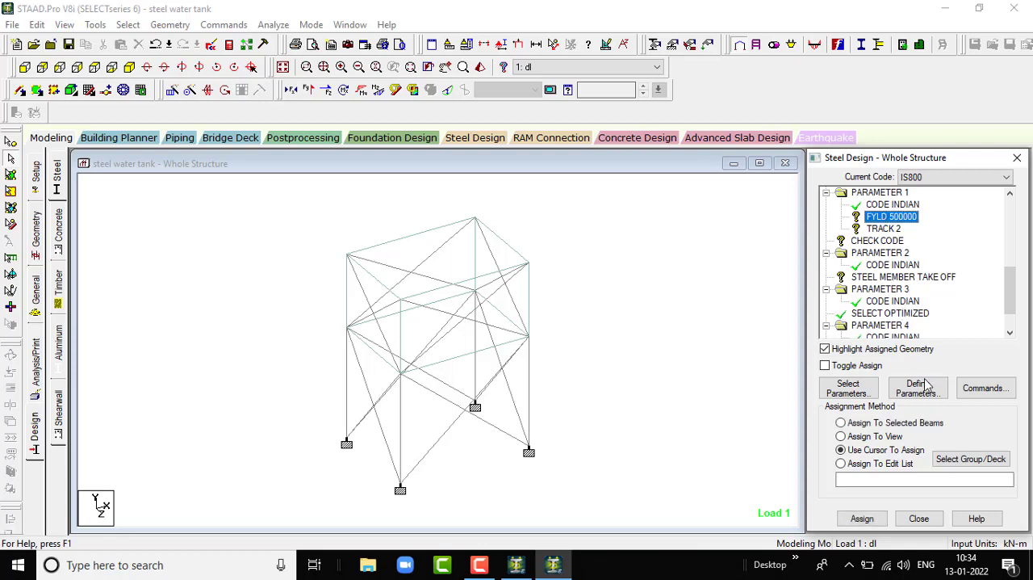
left_click(840, 436)
left_click(862, 519)
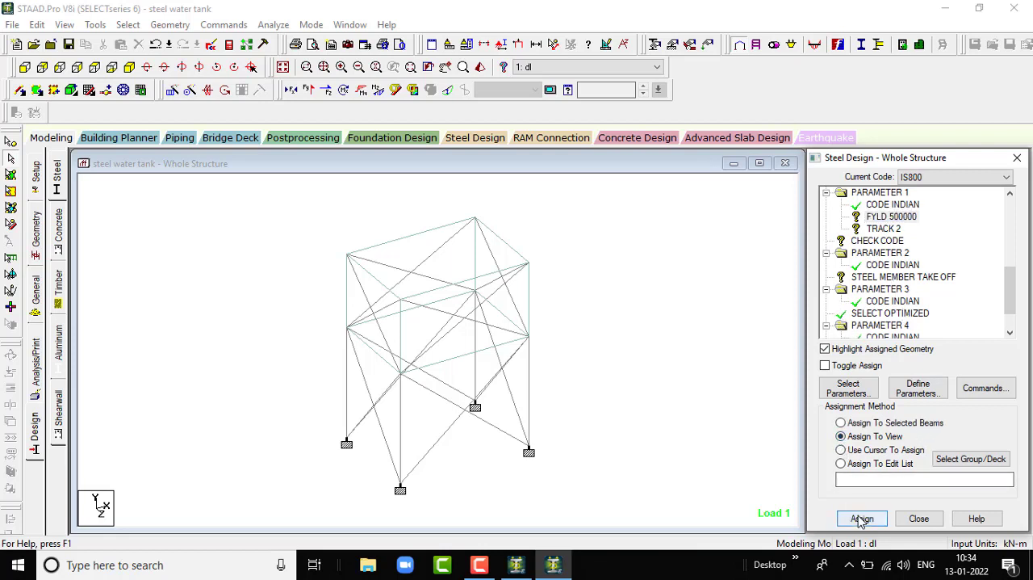
left_click(925, 378)
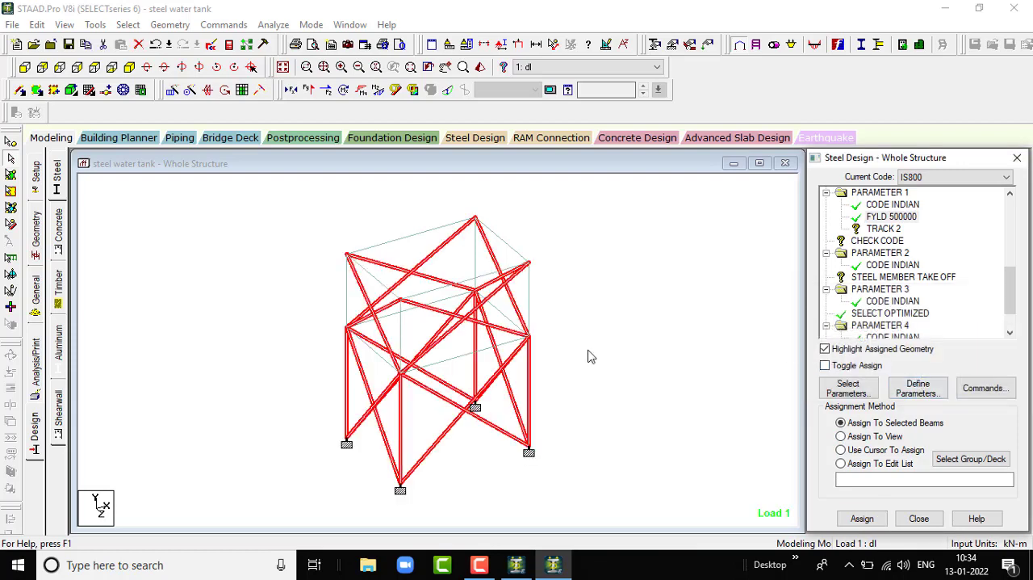
left_click(653, 339)
- Assign the TRACK 2 parameter to all members in the view
left_click(886, 228)
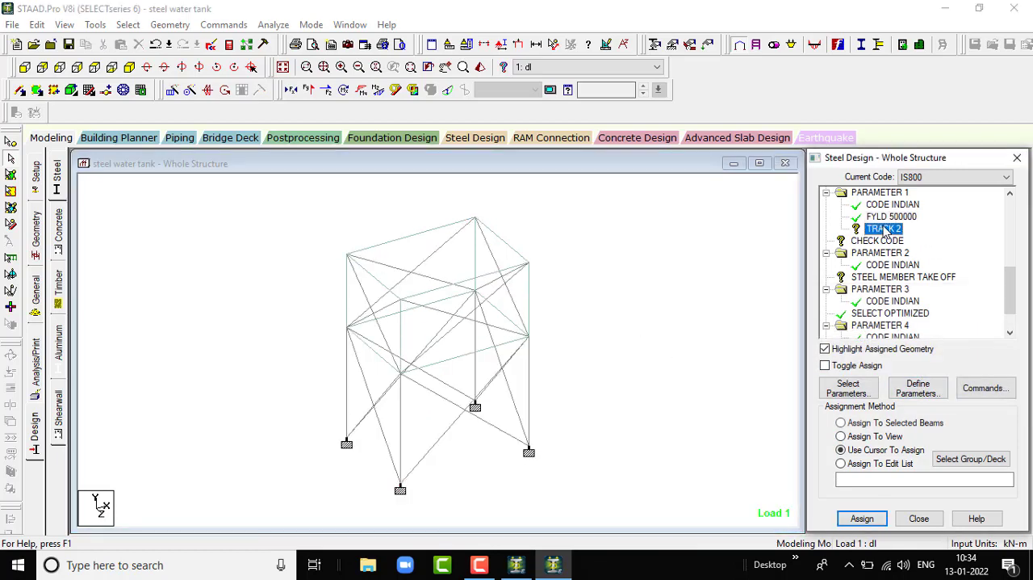
left_click(842, 436)
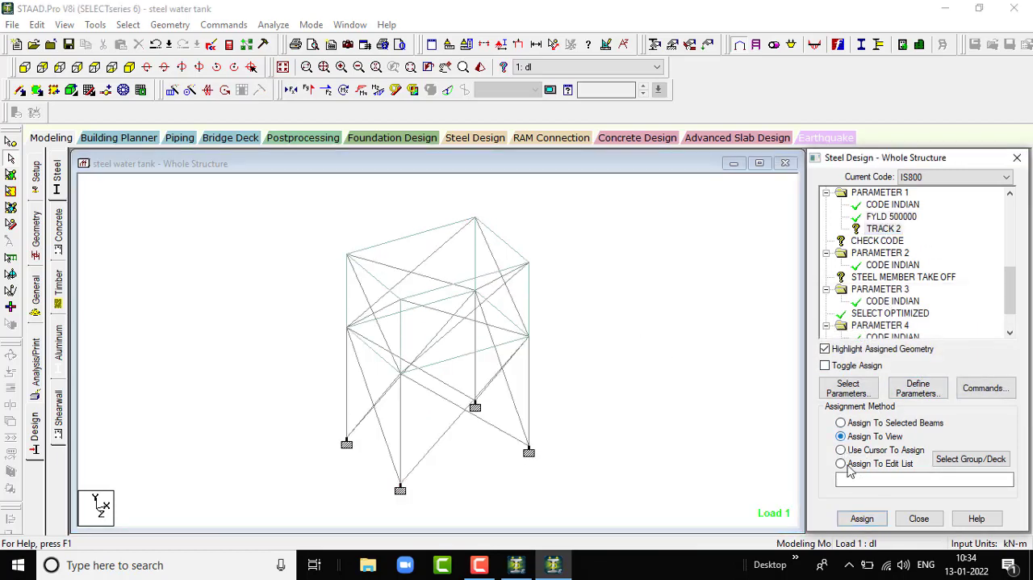
left_click(860, 518)
left_click(906, 387)
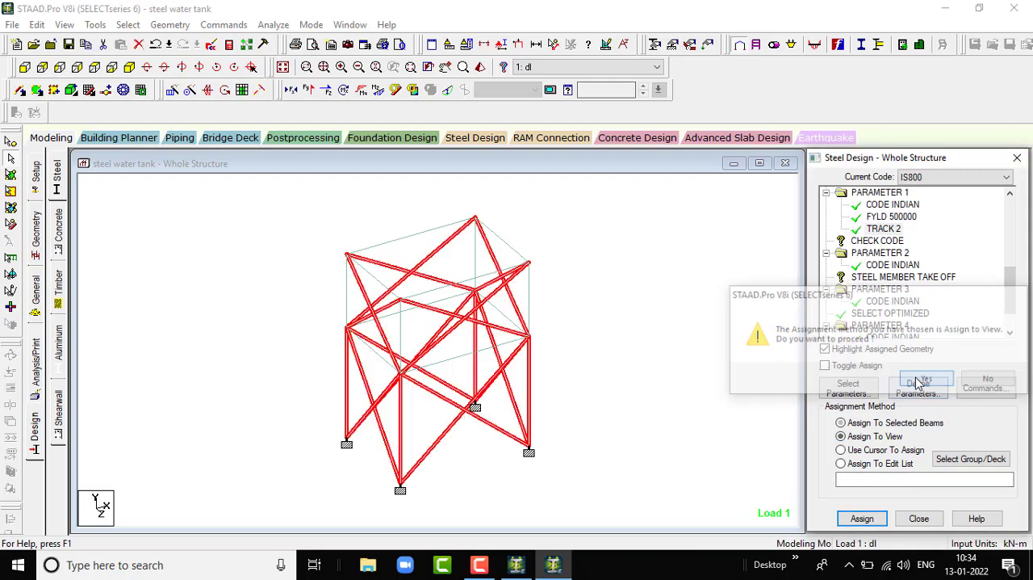
- Assign the CHECK CODE command to all members in the view and clear the member selection
left_click(873, 242)
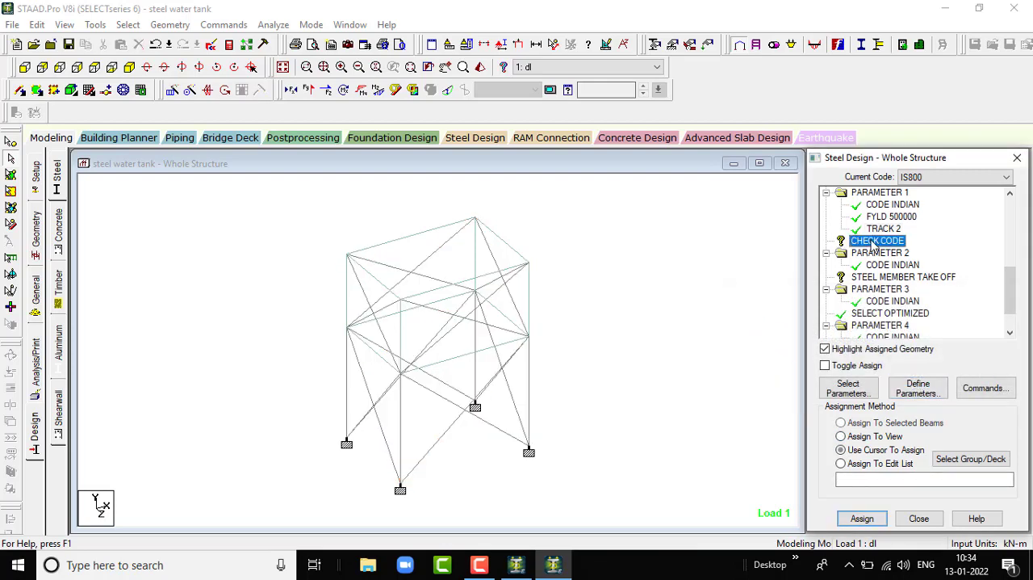
left_click(657, 370)
left_click(886, 242)
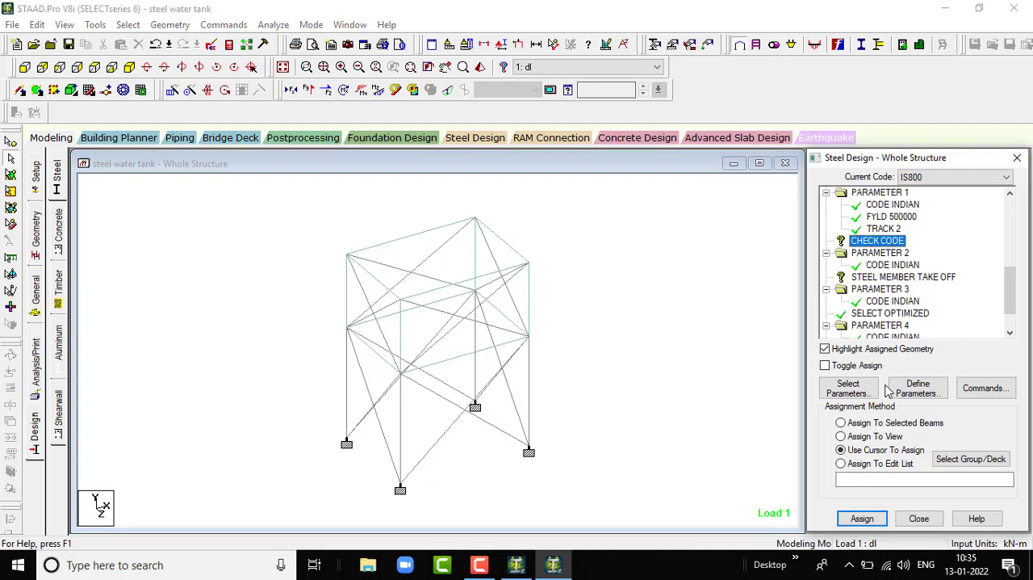
left_click(841, 436)
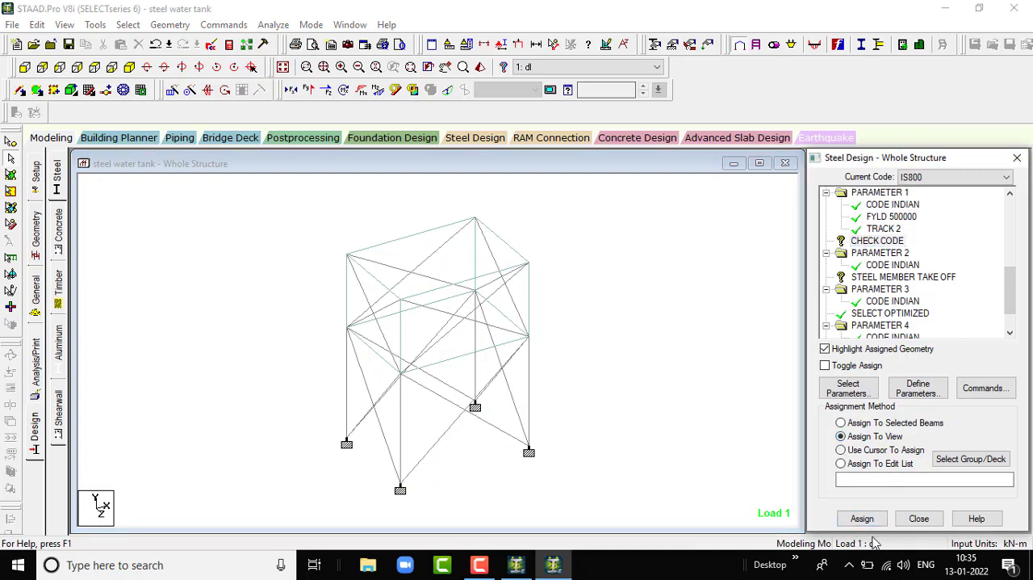
left_click(860, 519)
left_click(927, 379)
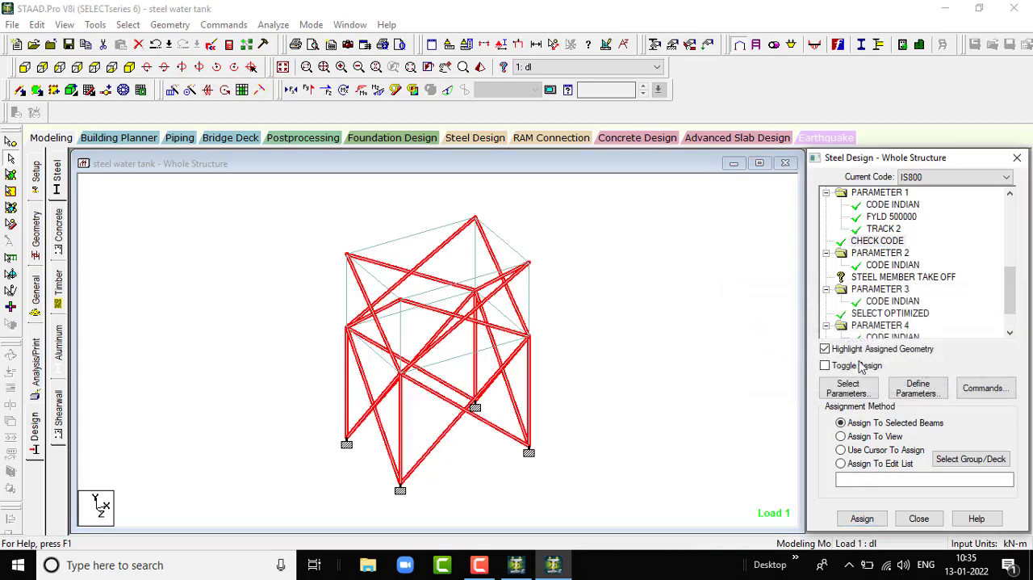
left_click(716, 332)
scroll(553, 324, "up", 2)
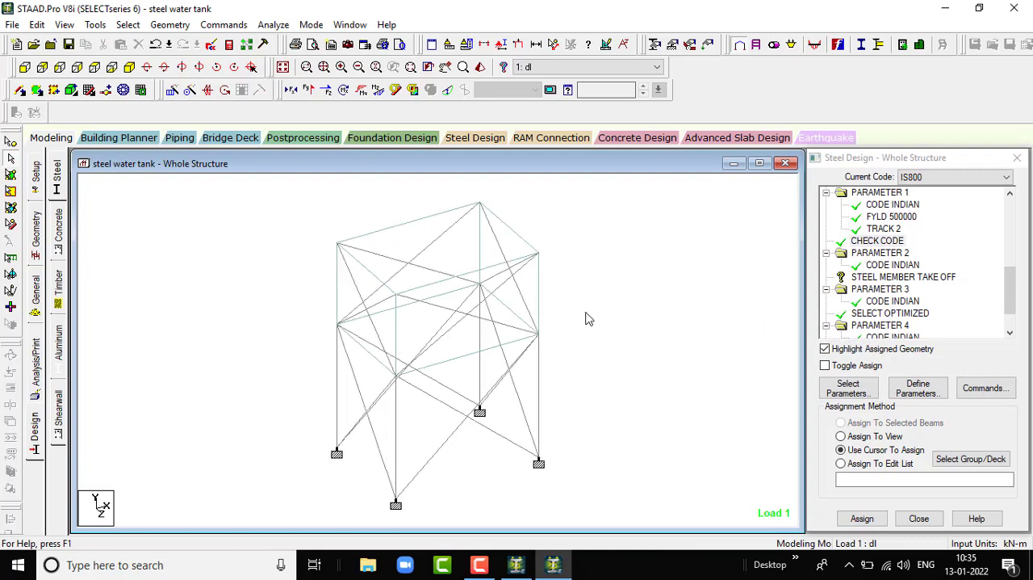
scroll(598, 319, "down", 1)
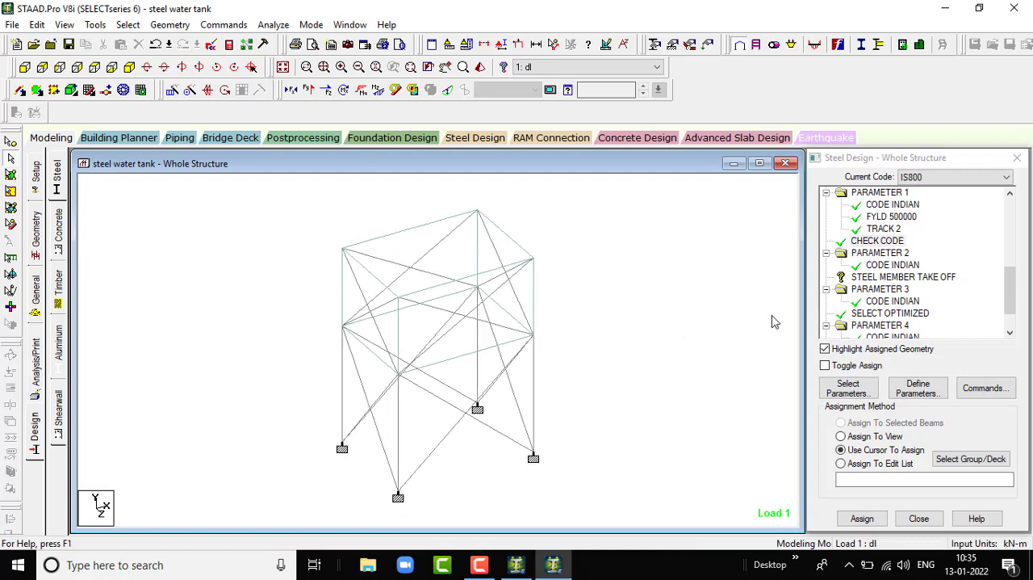
- Assign the STEEL MEMBER TAKE OFF command to all members in the view
left_click(886, 276)
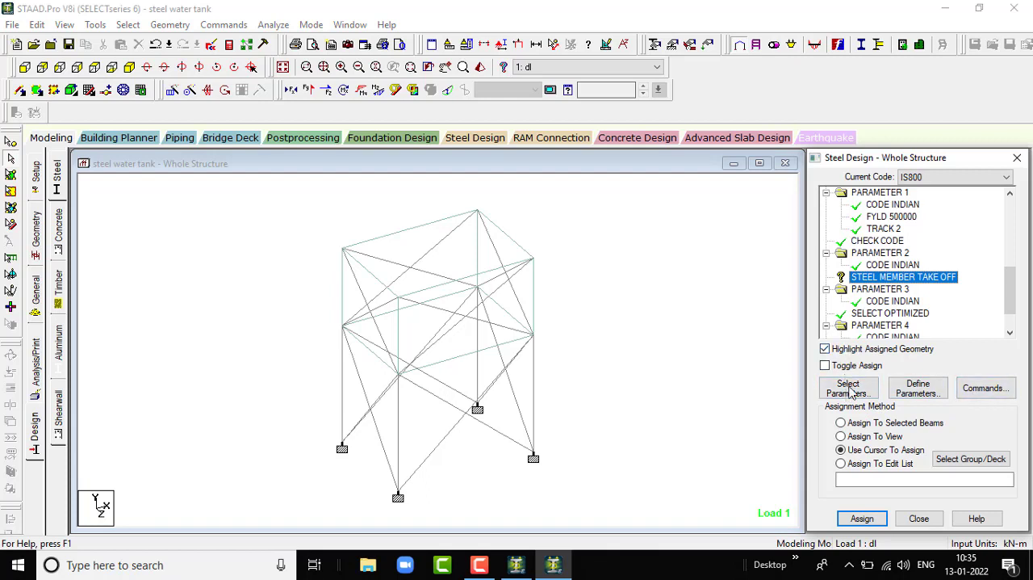
left_click(841, 436)
left_click(860, 519)
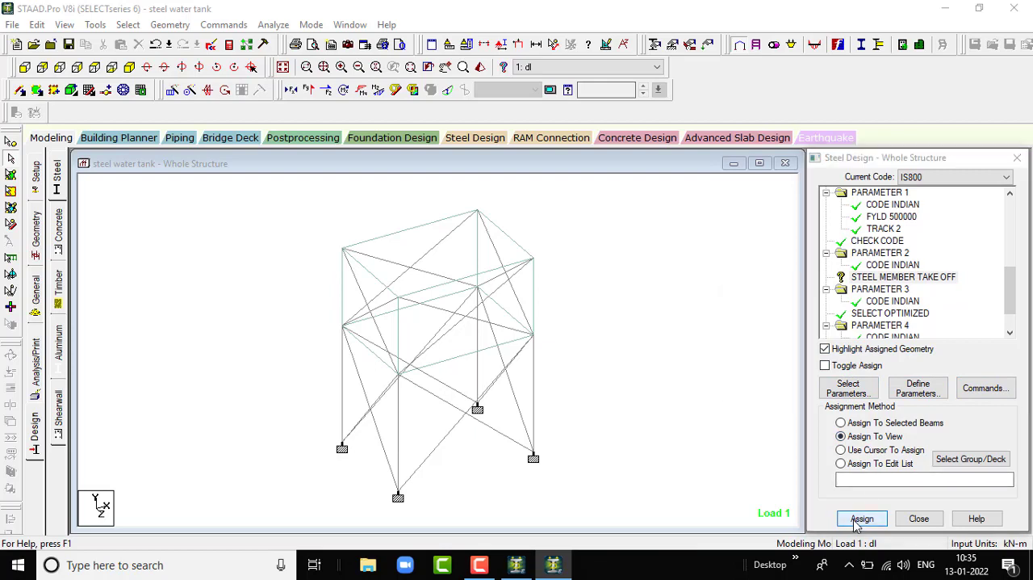
left_click(925, 380)
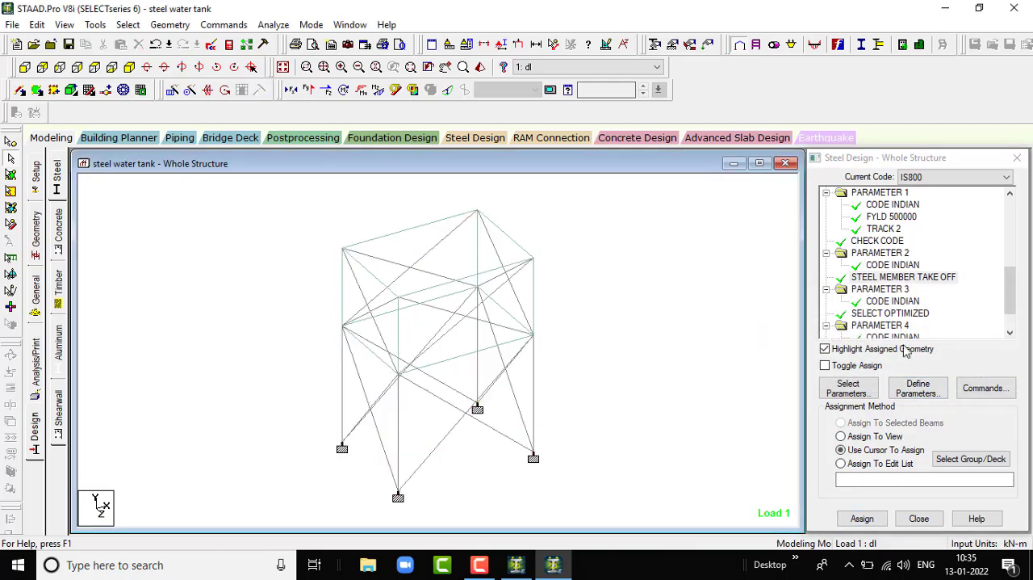
- Assign the STEEL TAKE OFF command under PARAMETER 4 to all members in the view
scroll(876, 318, "down", 1)
left_click(880, 312)
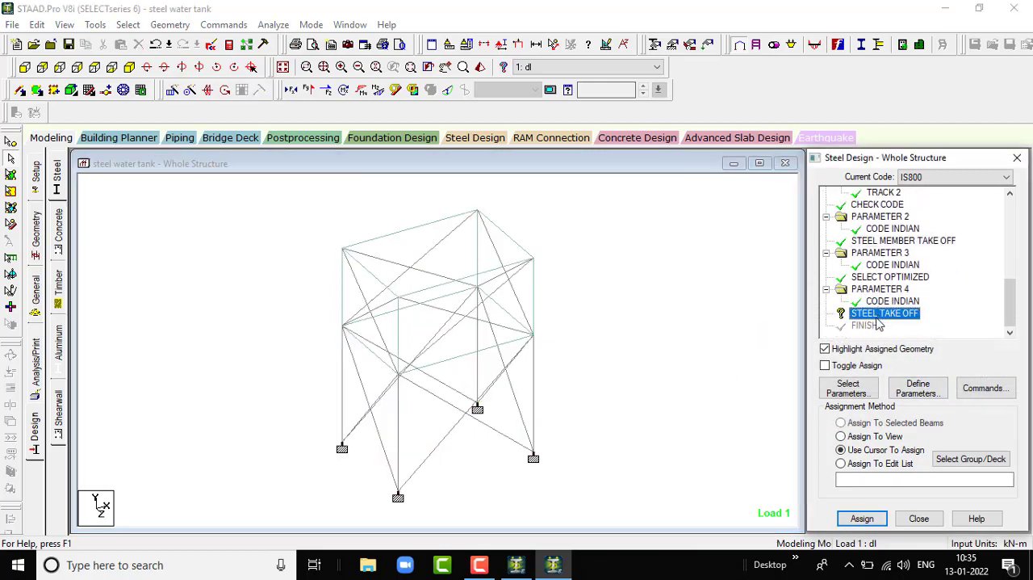
left_click(863, 518)
left_click(924, 379)
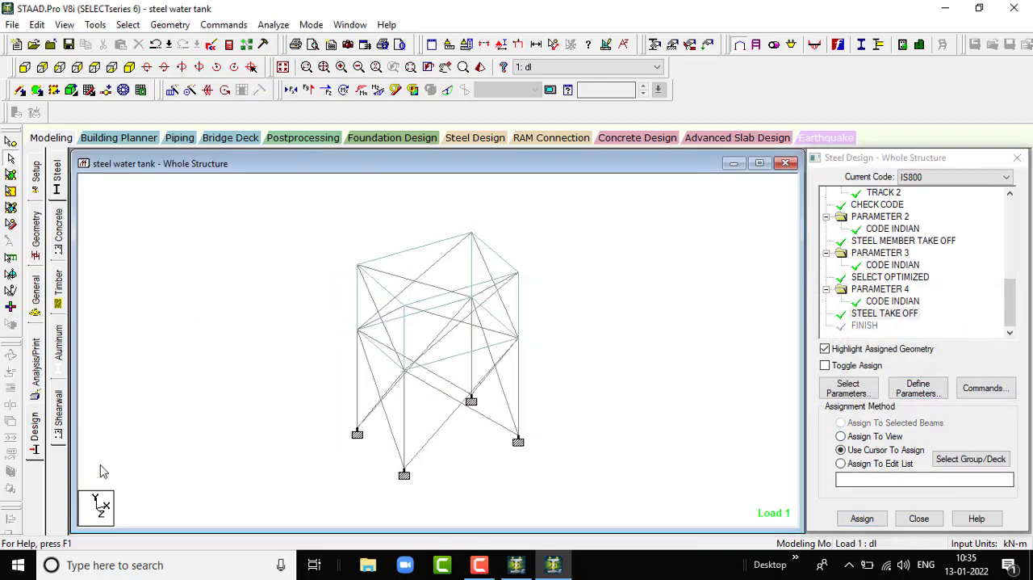
- Add another Perform Analysis command with the No Print option after the steel design commands
left_click(36, 379)
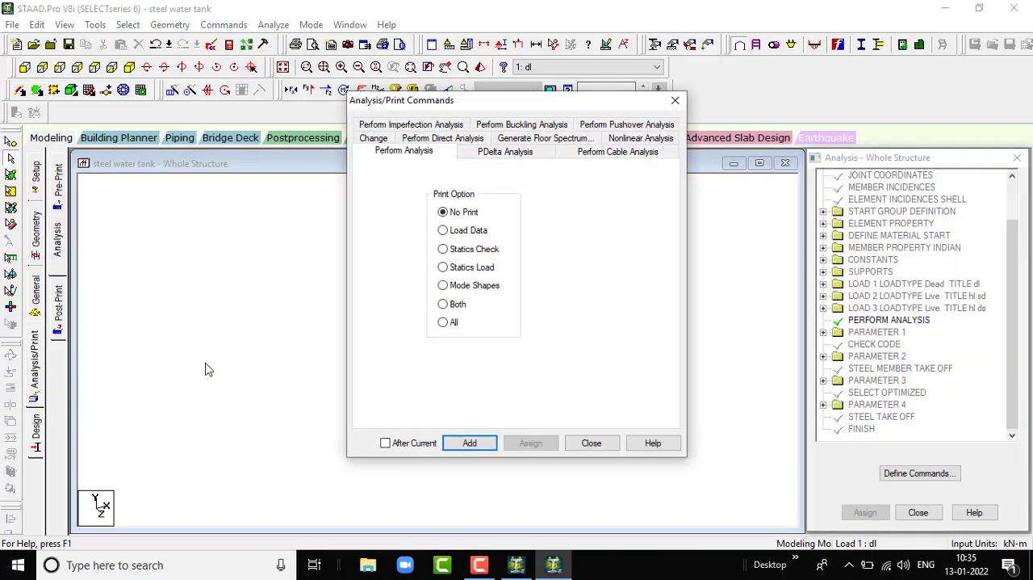
left_click(470, 442)
left_click(601, 446)
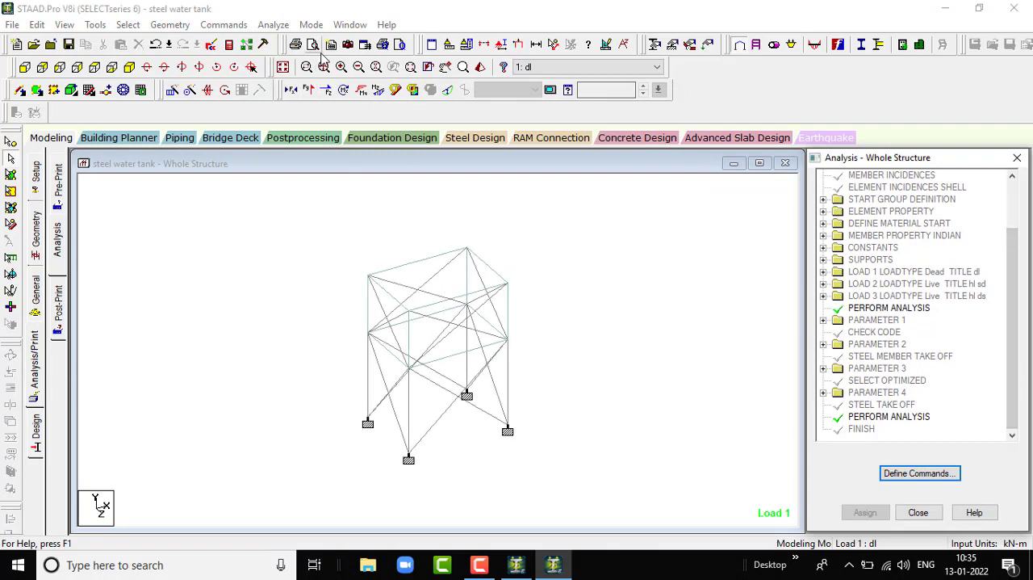
- Run the analysis and enter post-processing mode with load cases 1 dl, 2 hl sd and 3 hl ds selected for results
left_click(274, 25)
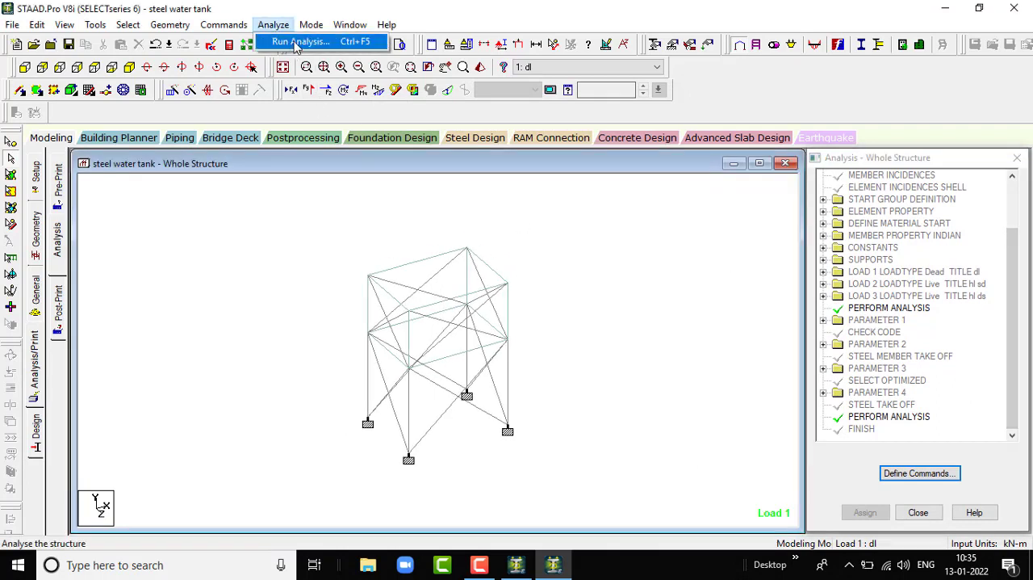
left_click(297, 41)
left_click(423, 318)
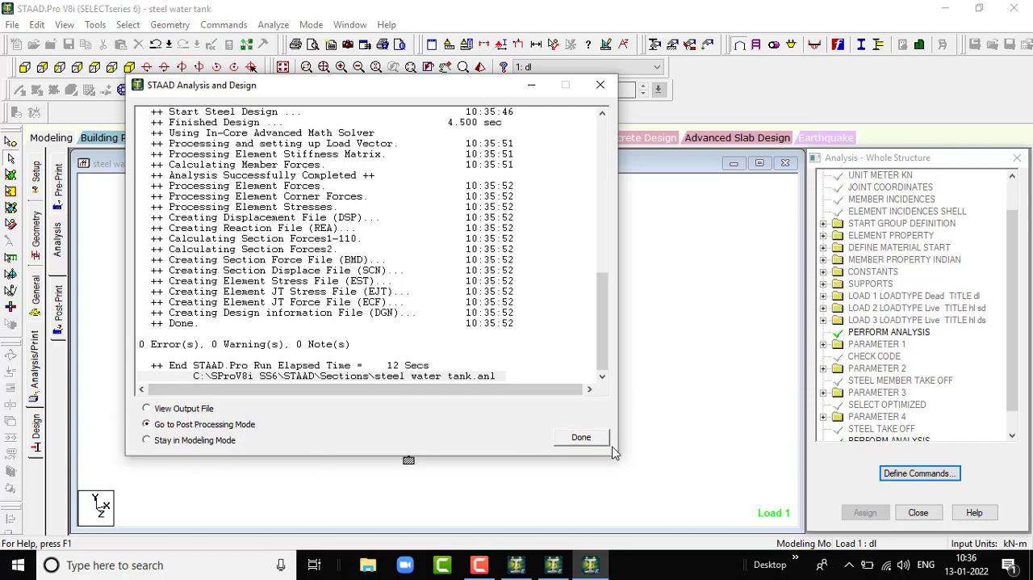
left_click(578, 441)
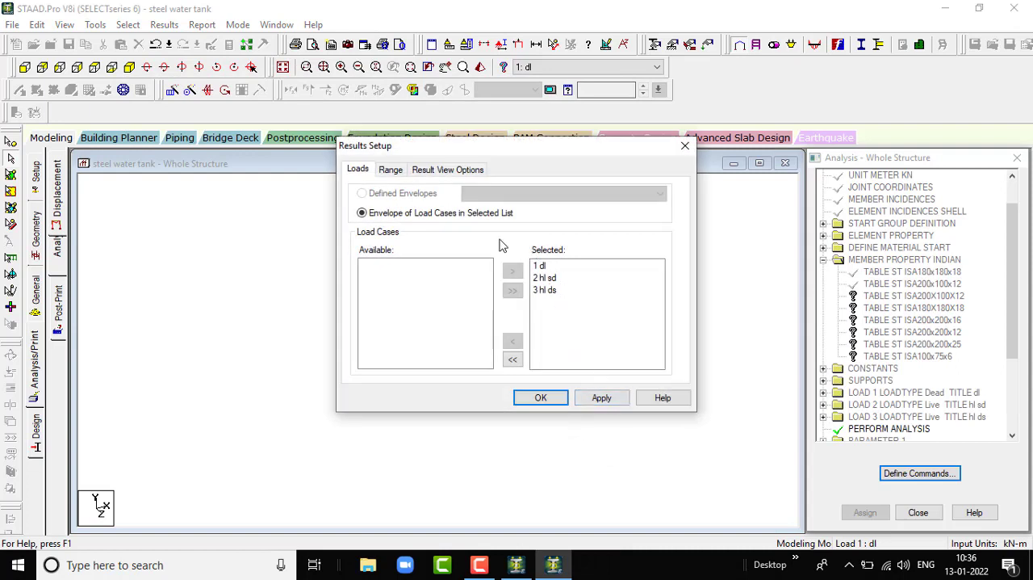
left_click(604, 398)
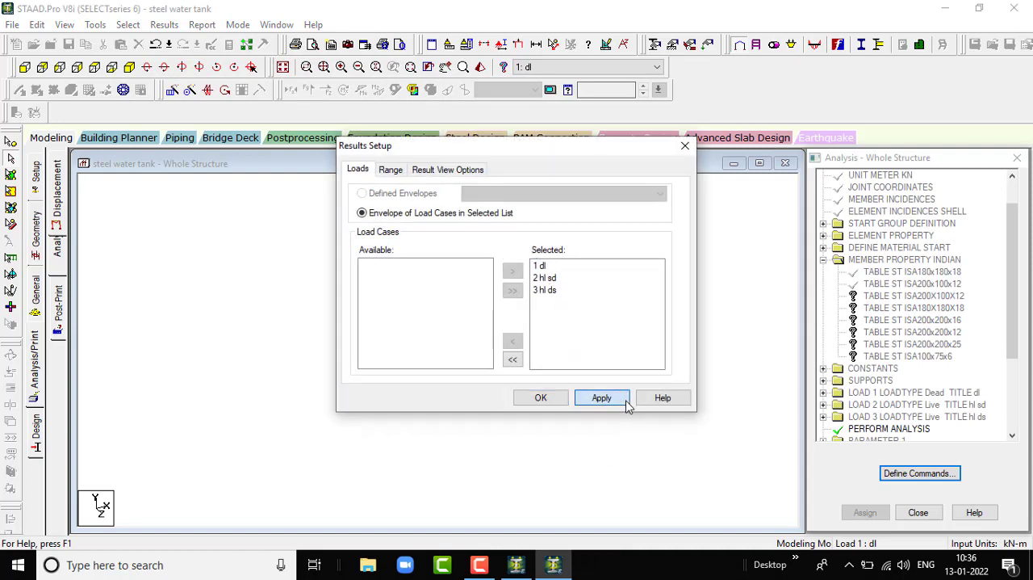
left_click(541, 398)
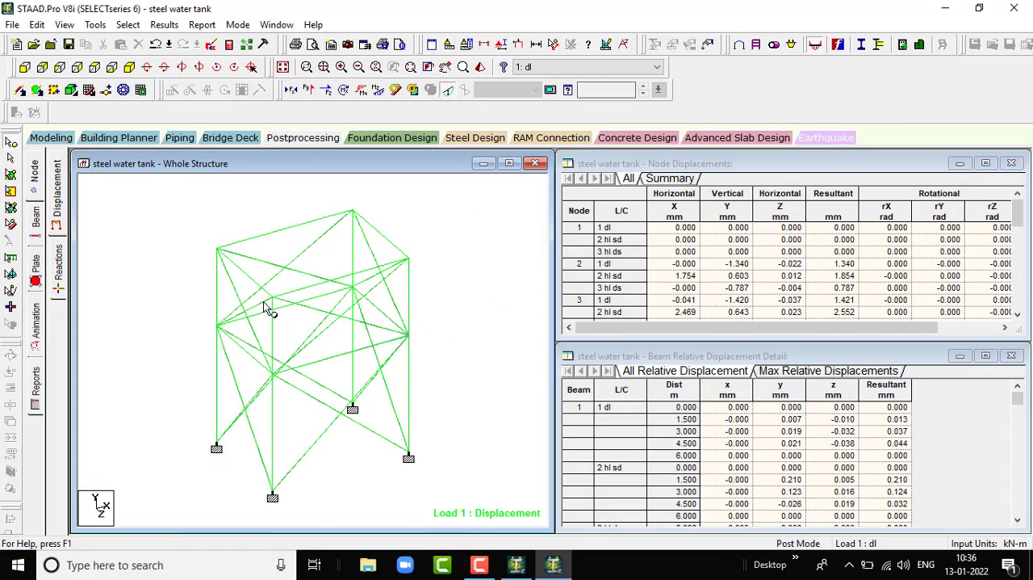
- View the structure's displacement under load cases 2: hl sd and 3: hl ds, and turn off the displacement display
left_click(549, 67)
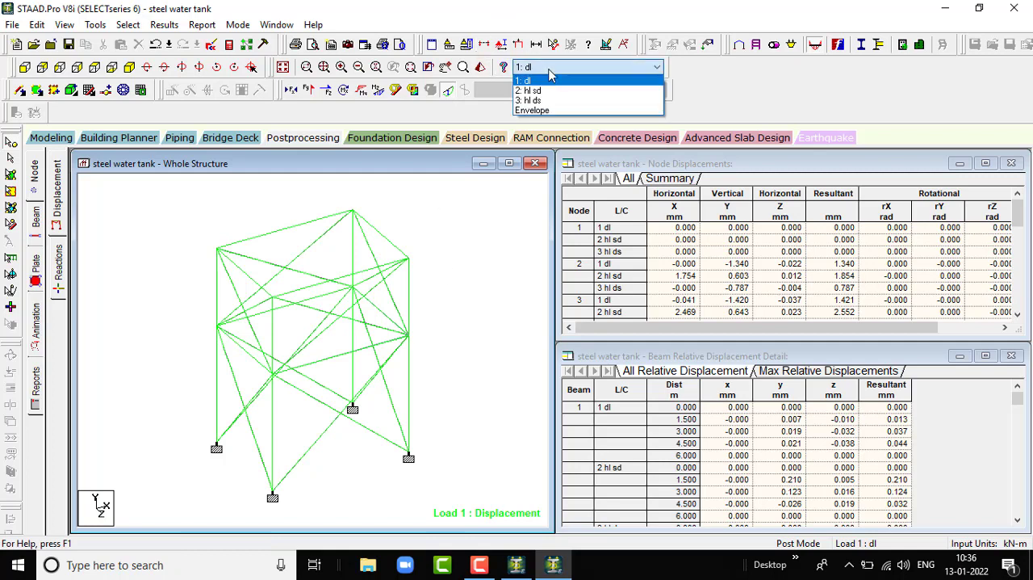
left_click(549, 89)
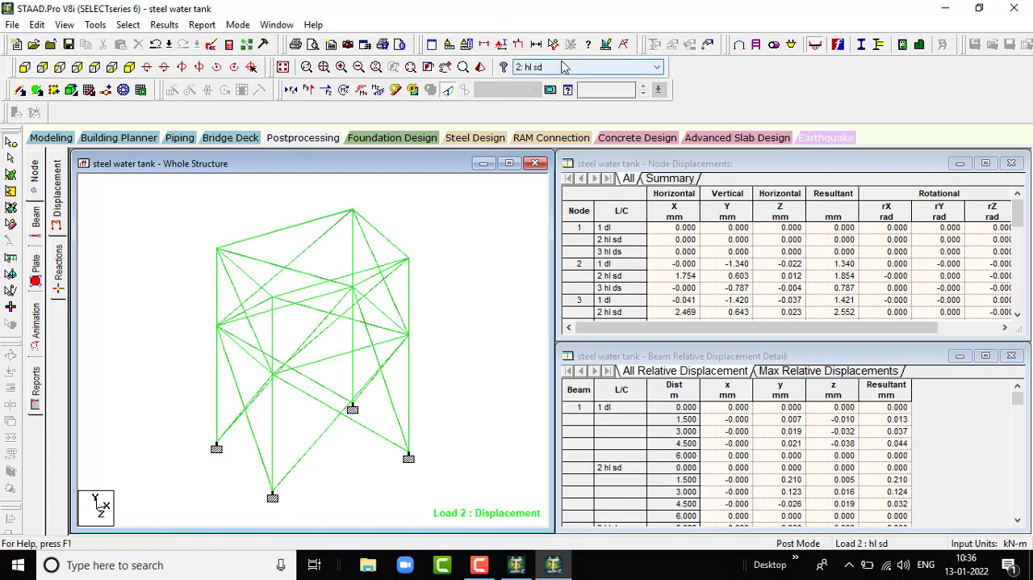
left_click(565, 67)
left_click(562, 101)
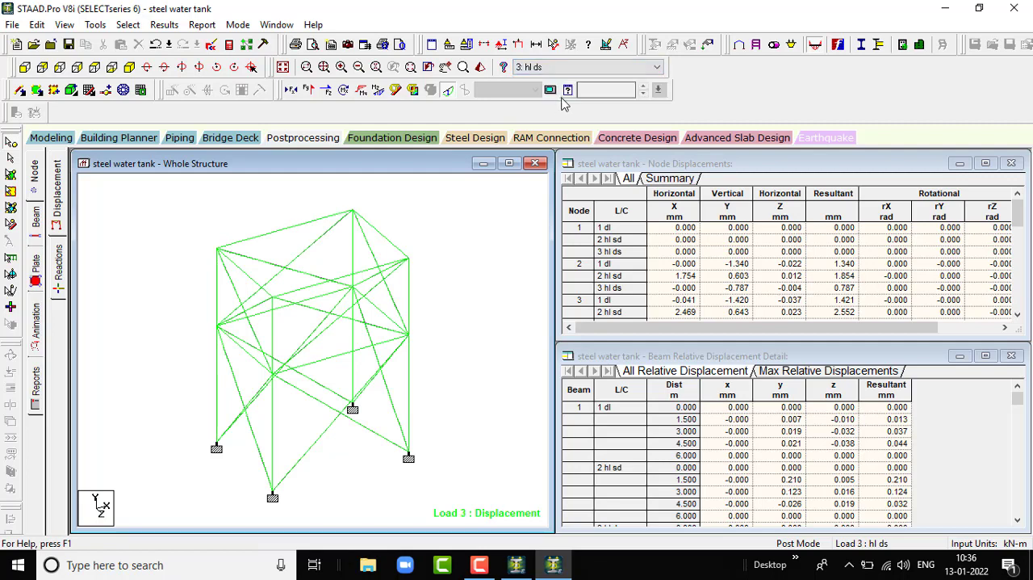
left_click(555, 69)
left_click(556, 70)
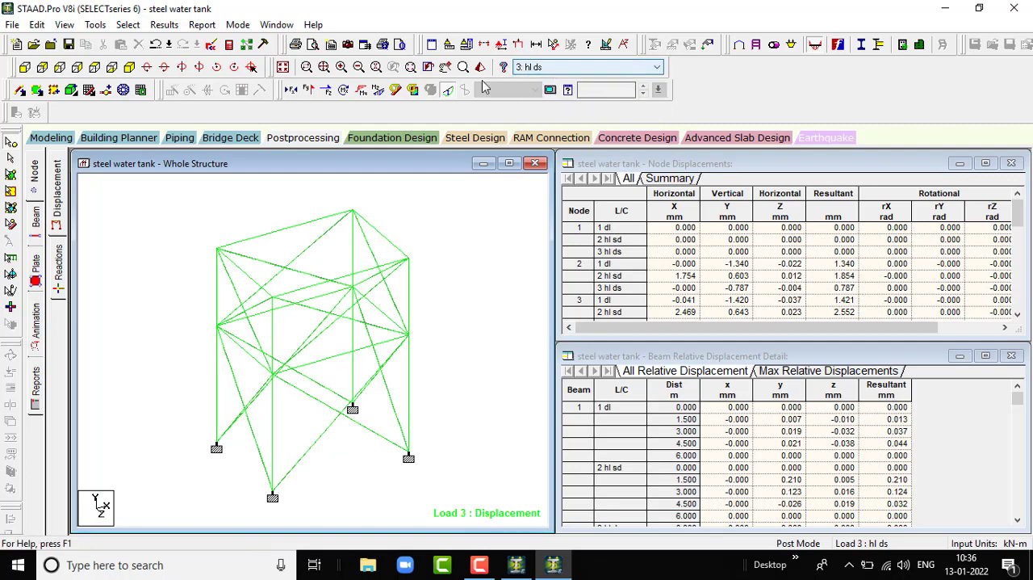
left_click(453, 93)
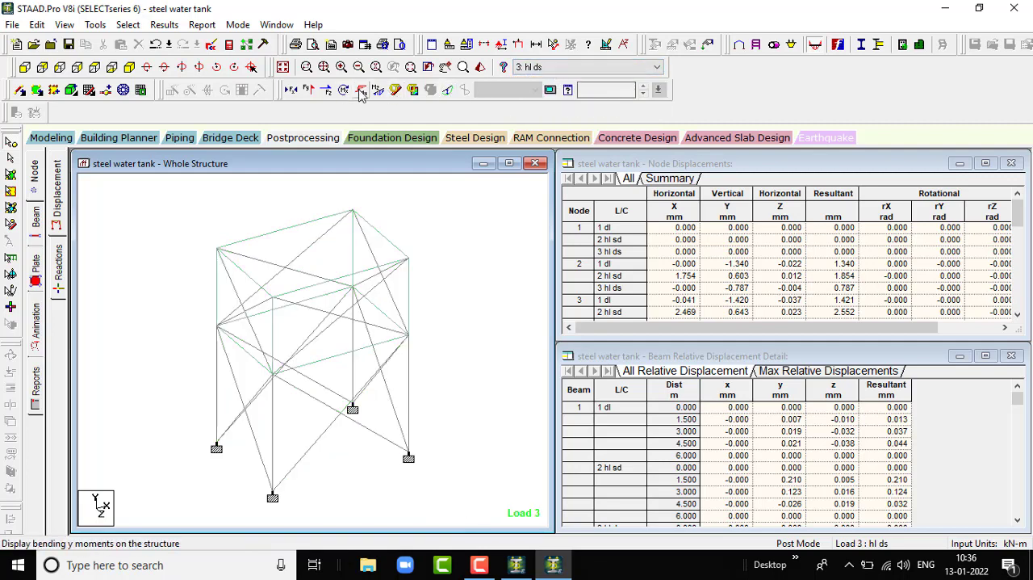
- View the bending Z moment diagrams for load cases 3: hl ds, 1: dl and 2: hl sd, and hide the diagram
left_click(379, 91)
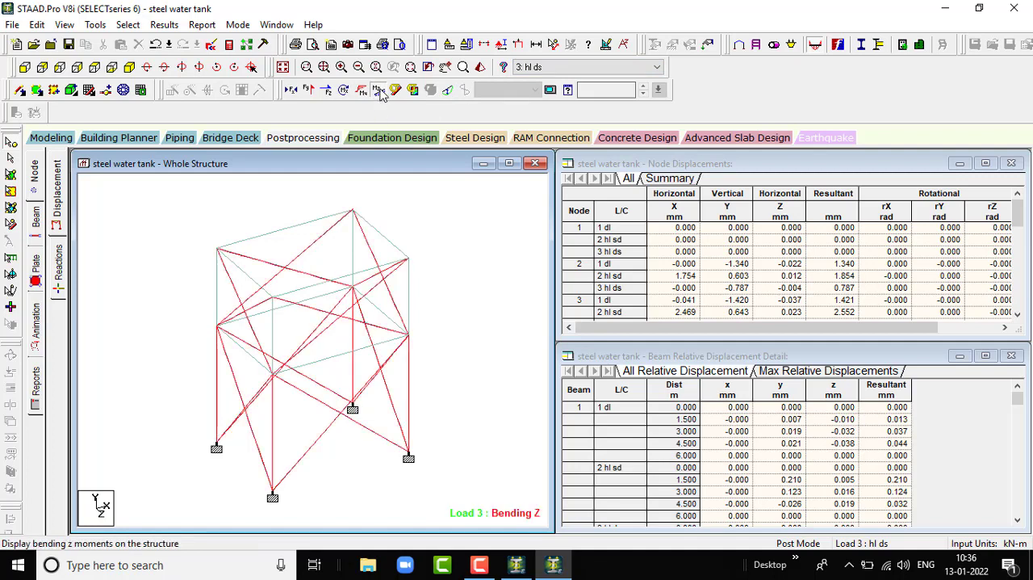
left_click(587, 67)
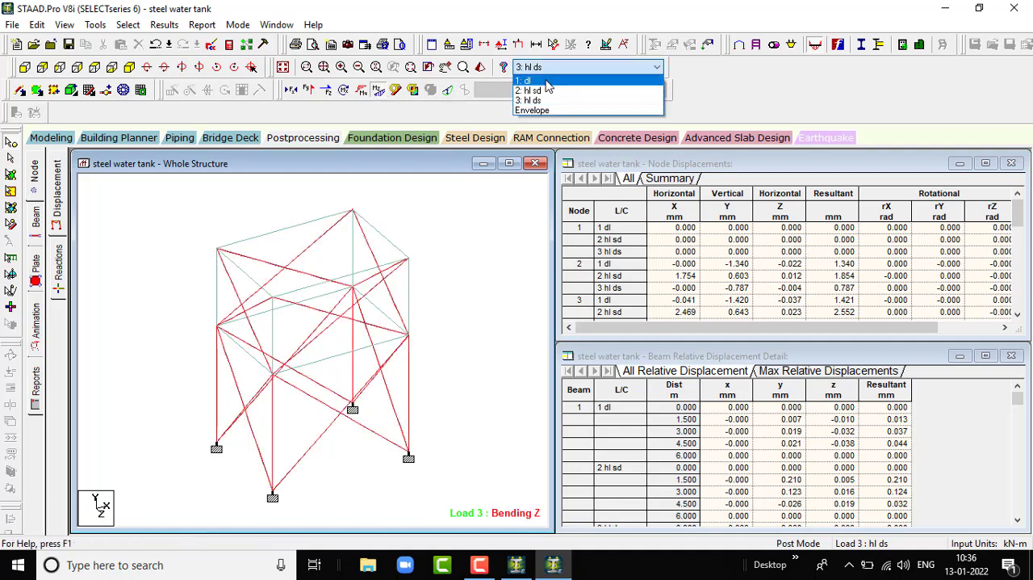
left_click(548, 81)
left_click(548, 69)
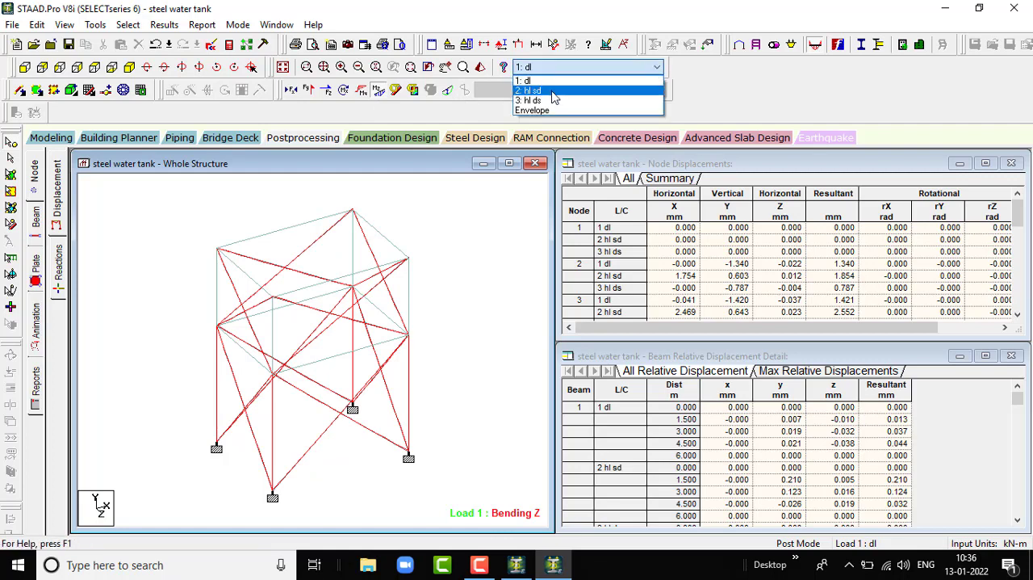
left_click(544, 91)
left_click(379, 90)
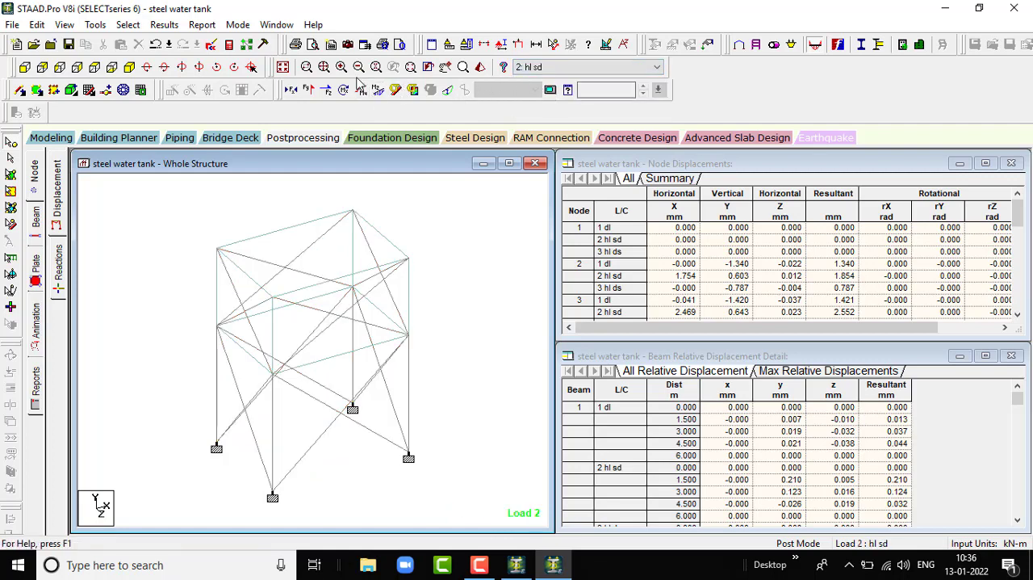
- View the structure's bending Y moment diagrams for load cases 2: hl sd, 1: dl and 3: hl ds
left_click(369, 92)
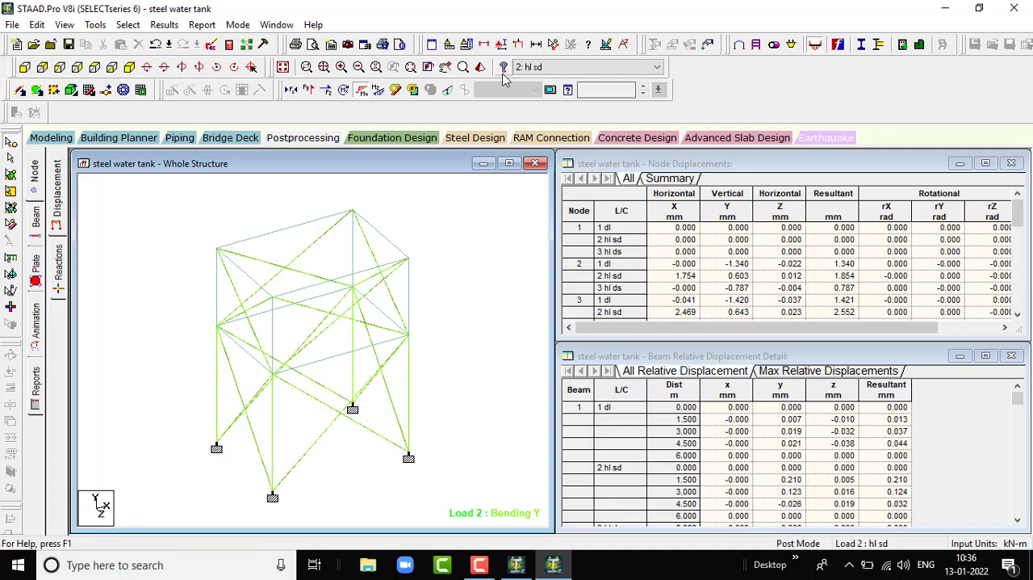
left_click(541, 67)
left_click(548, 81)
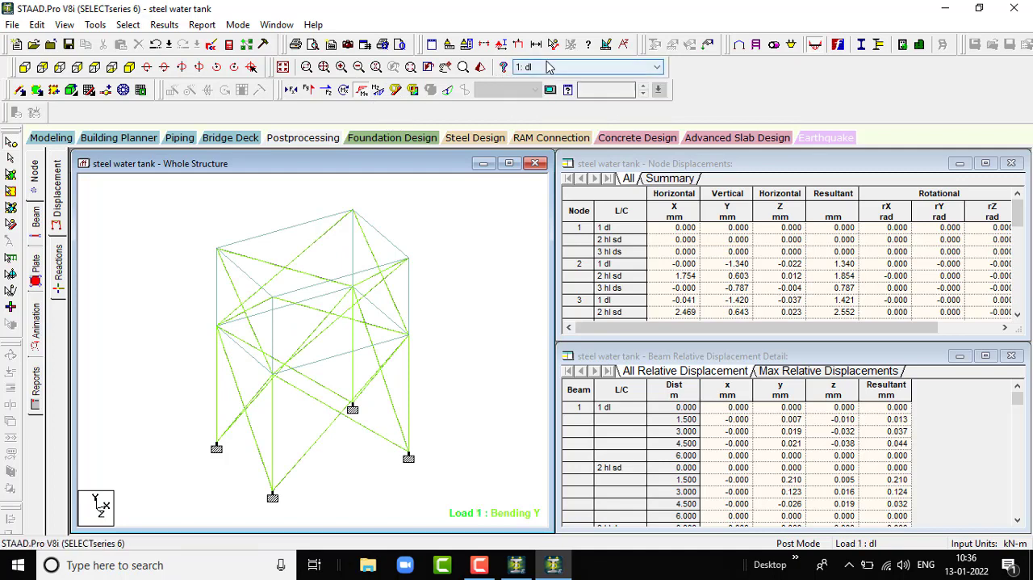
left_click(549, 67)
left_click(547, 102)
- Replace the bending Y diagram with the torsion diagram and view it for load cases 3: hl ds and 1: dl
left_click(362, 91)
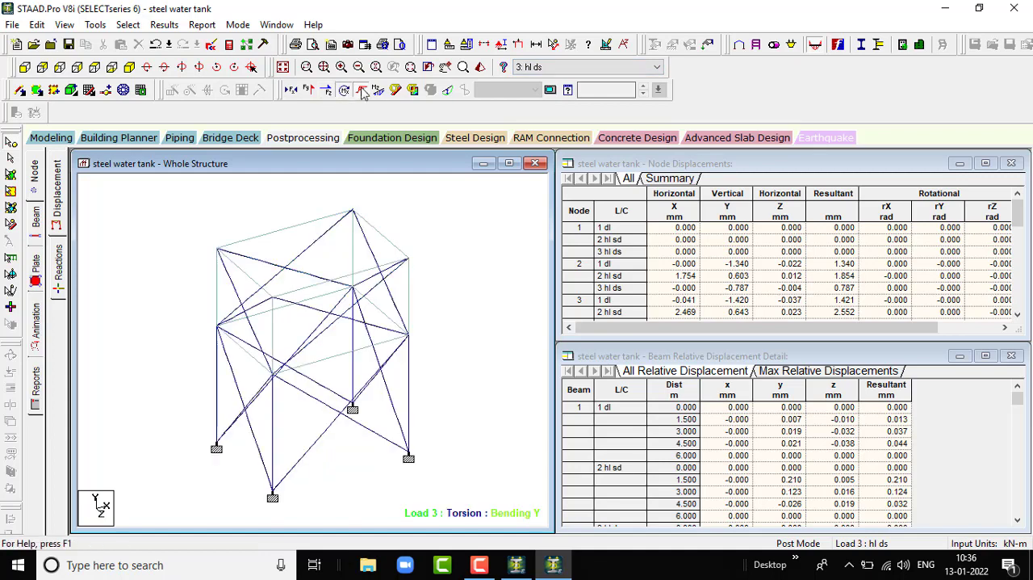
left_click(577, 68)
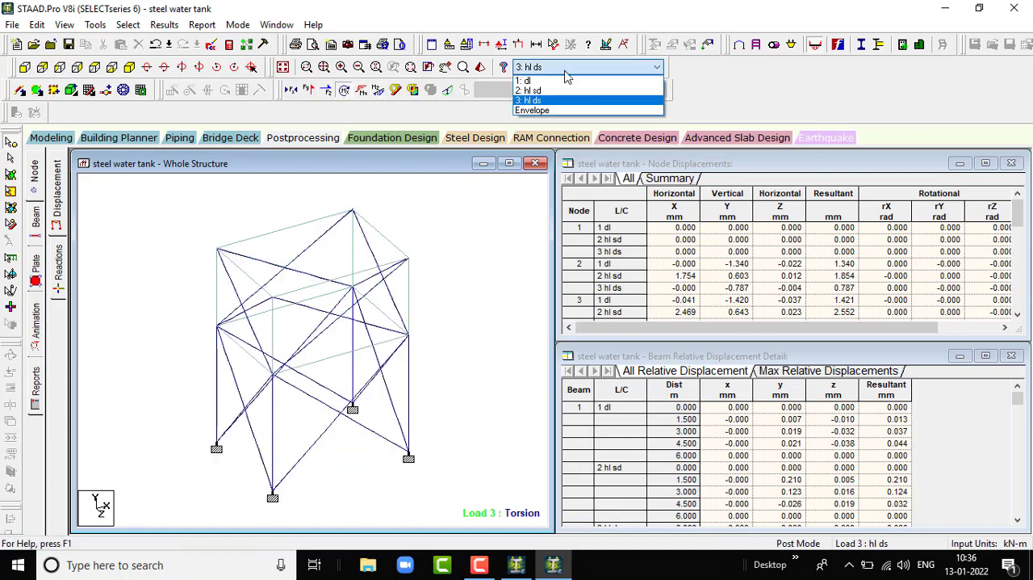
left_click(537, 78)
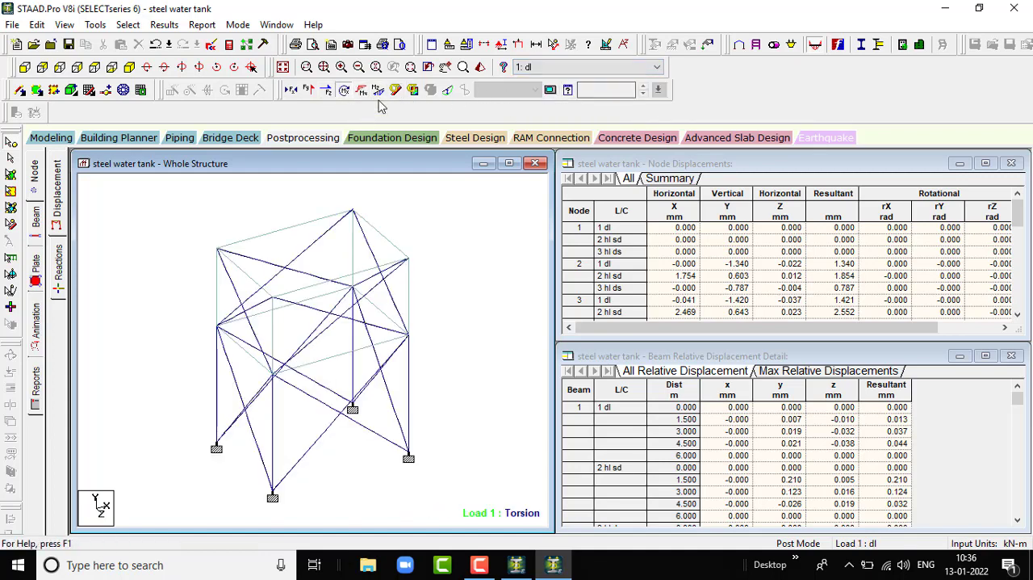
- View only the shear Z diagrams of the structure for load cases 1: dl, 2: hl sd and 3: hl ds
left_click(331, 93)
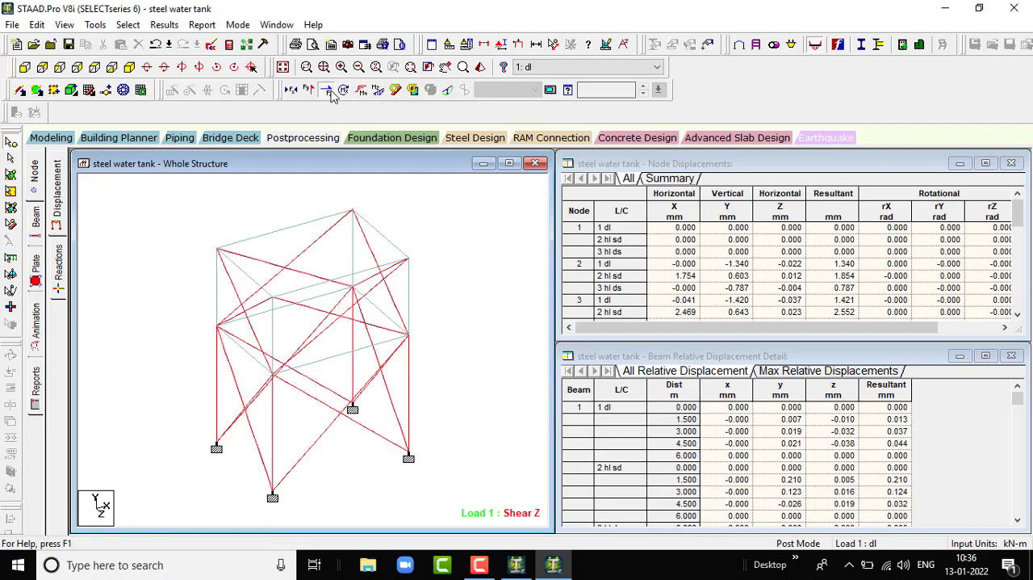
left_click(565, 68)
left_click(557, 91)
left_click(565, 68)
left_click(560, 103)
- View only the shear Y diagrams for load cases 3: hl ds, 1: dl and 2: hl sd, ending on load case 3: hl ds
left_click(315, 95)
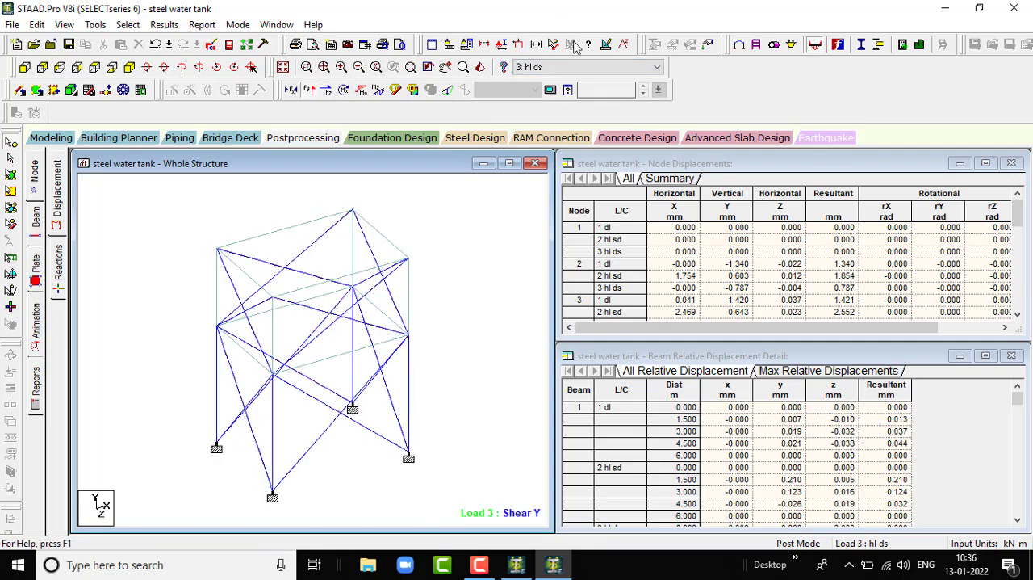
left_click(578, 67)
left_click(569, 81)
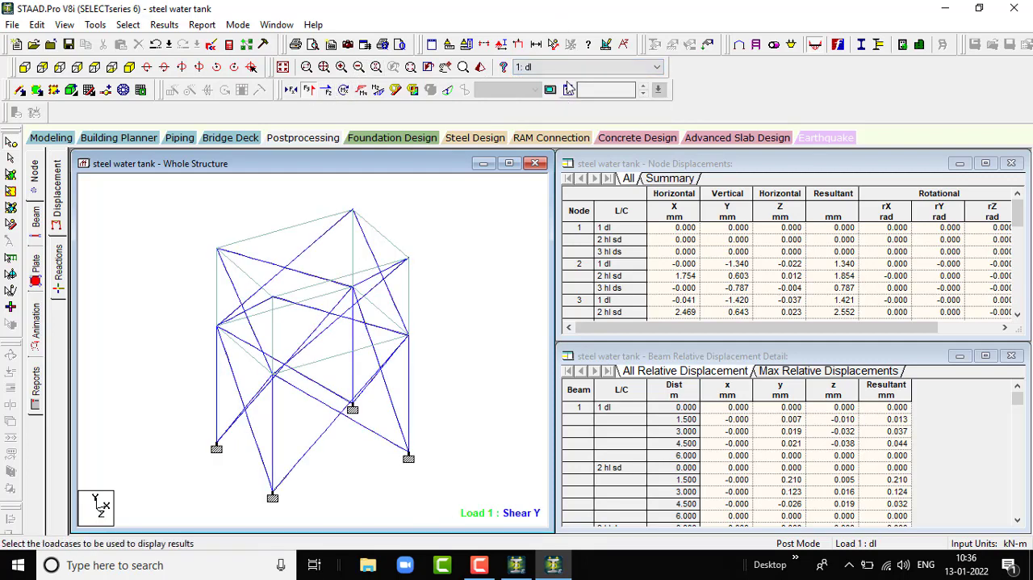
left_click(574, 67)
left_click(566, 91)
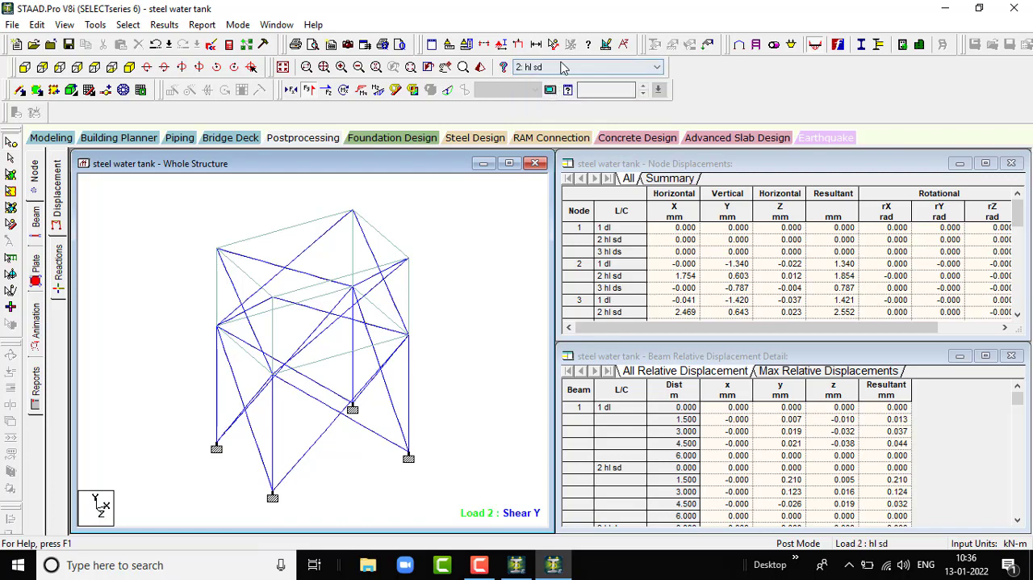
left_click(565, 67)
left_click(555, 100)
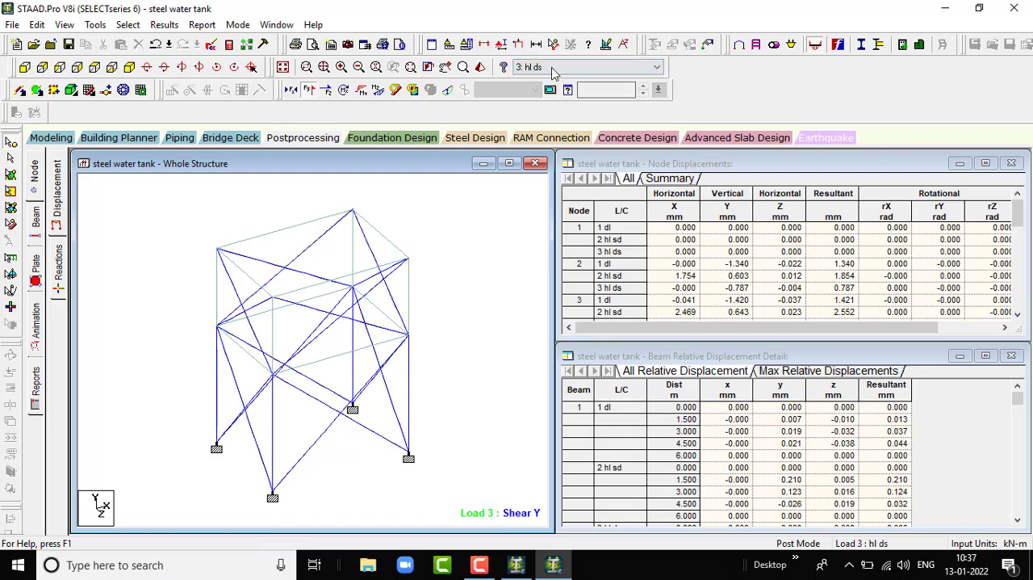
- View the axial force diagrams in place of shear Y for load cases 3: hl ds, 1: dl and 2: hl sd, and hide the diagram
left_click(292, 90)
left_click(309, 91)
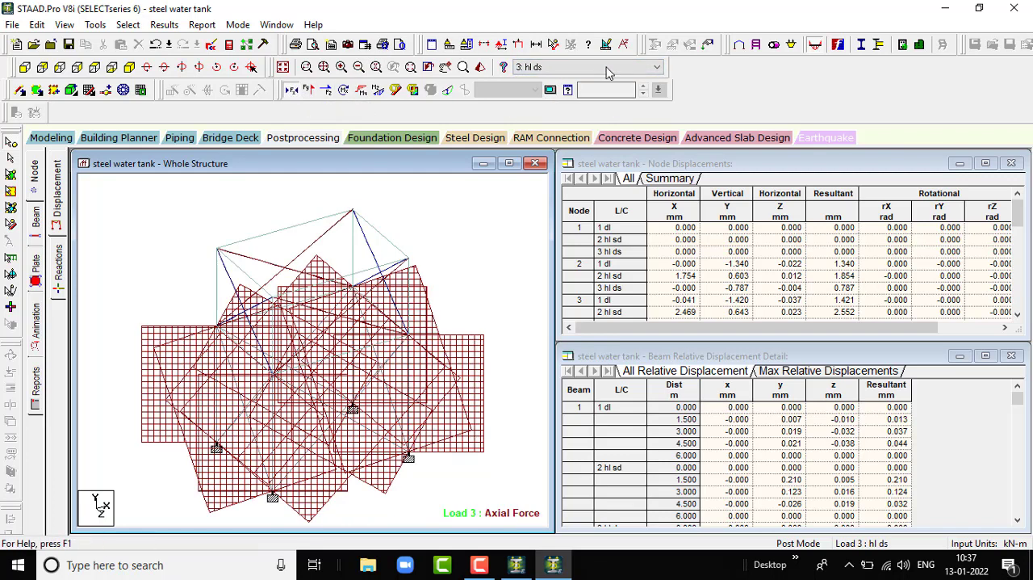
left_click(565, 67)
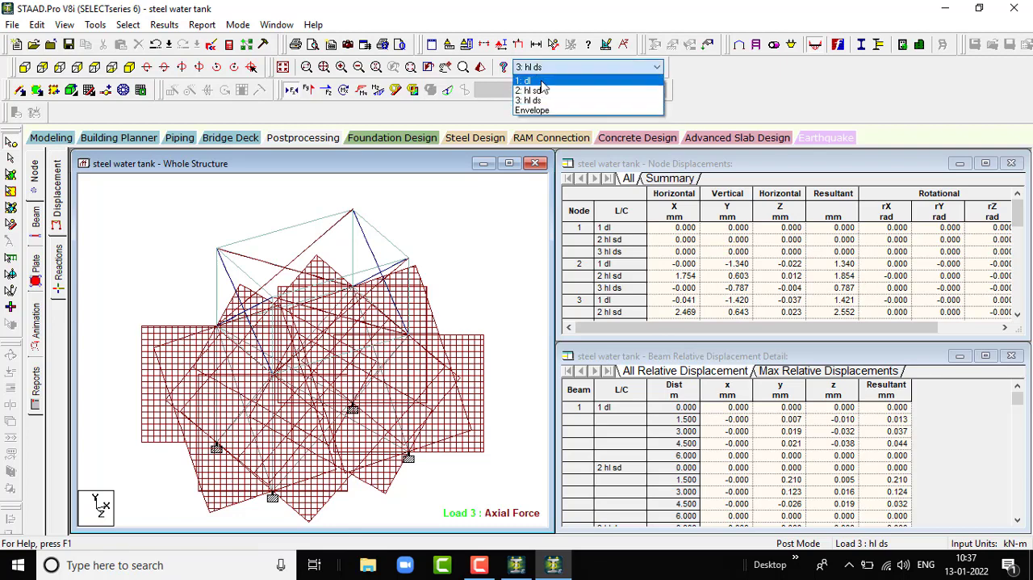
left_click(539, 81)
left_click(546, 68)
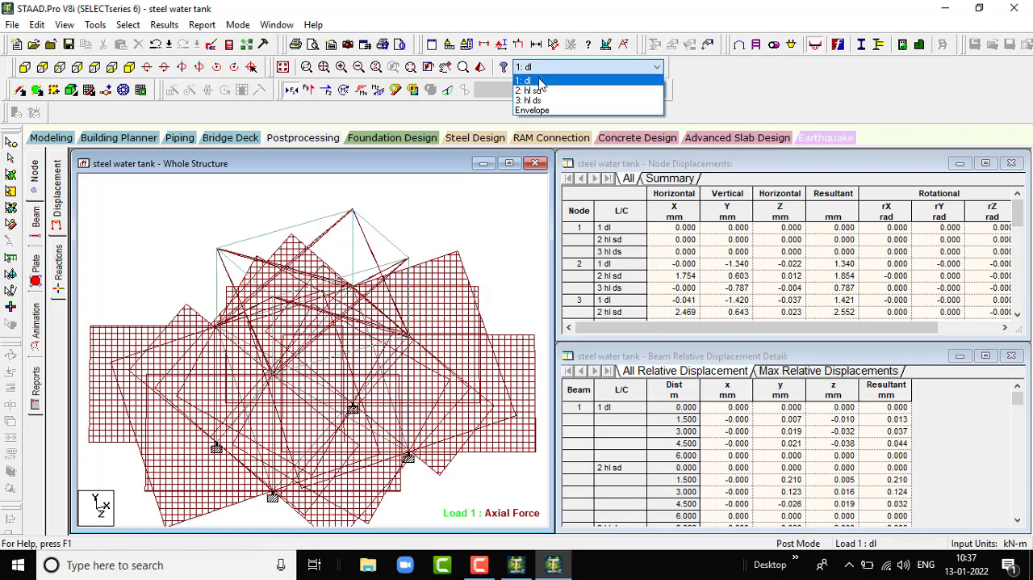
left_click(539, 81)
left_click(545, 68)
left_click(546, 90)
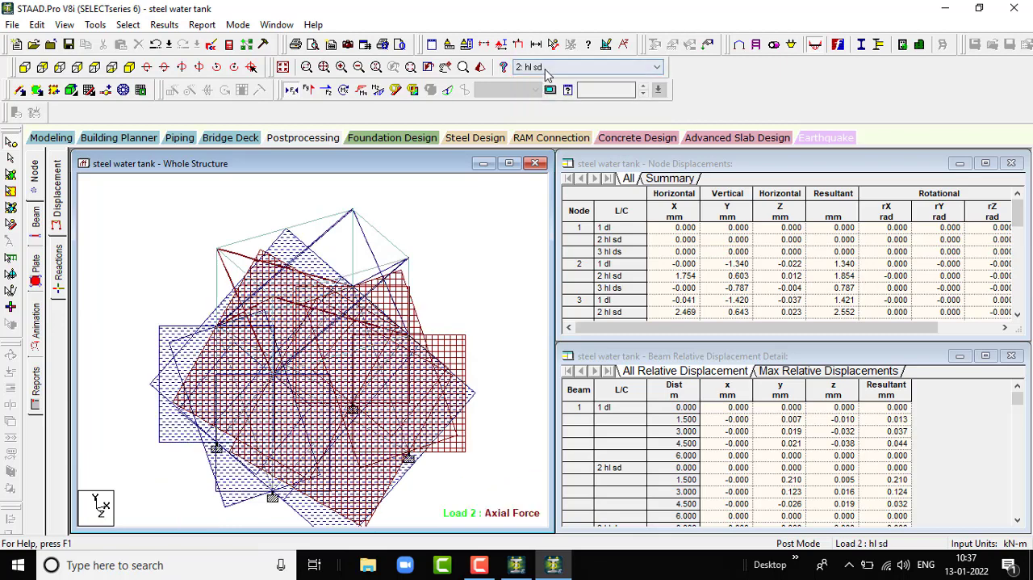
left_click(545, 68)
left_click(544, 102)
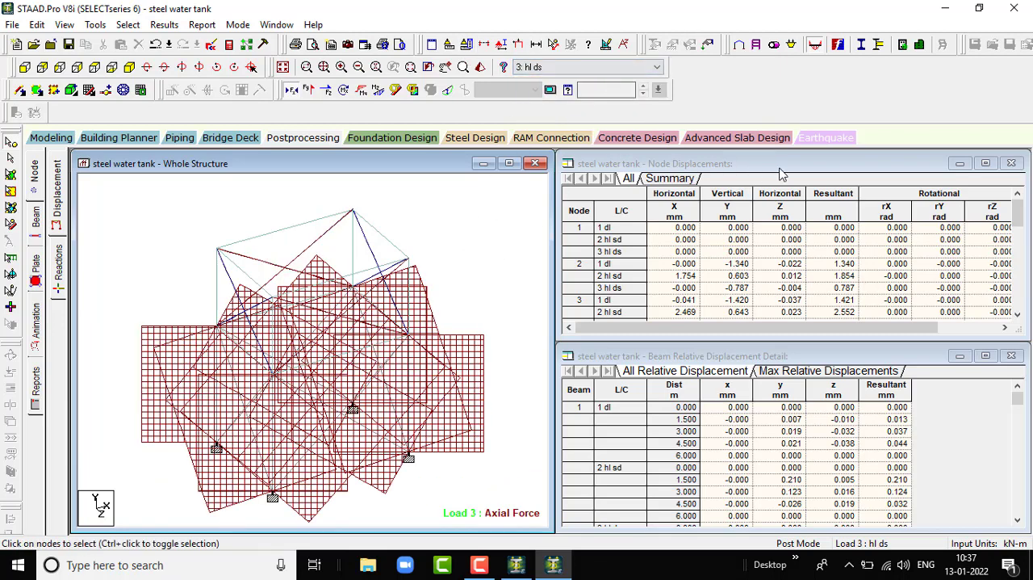
left_click(293, 91)
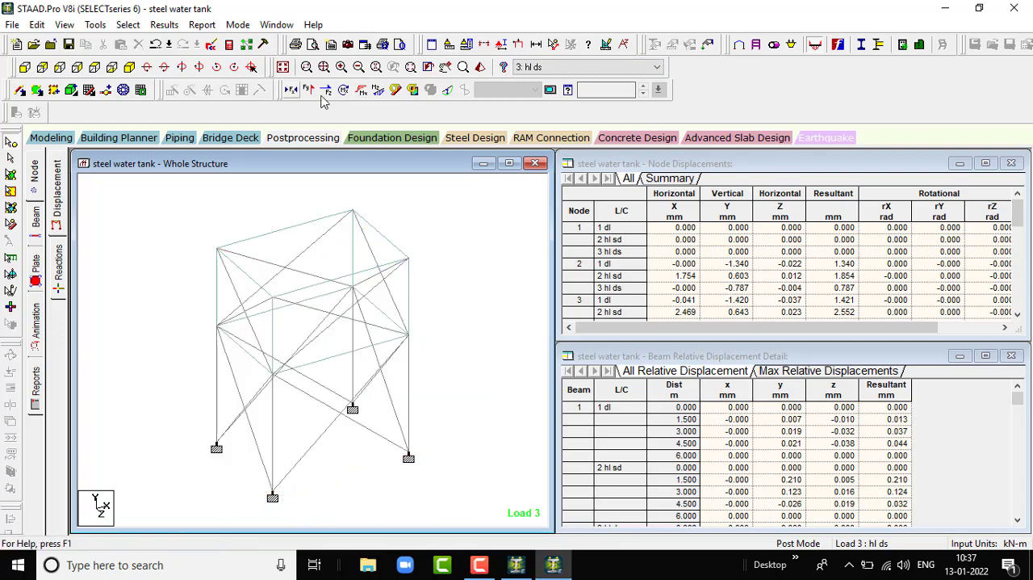
- Display the plate stress contour for load case 1: dl with the Max Absolute stress type
left_click(591, 68)
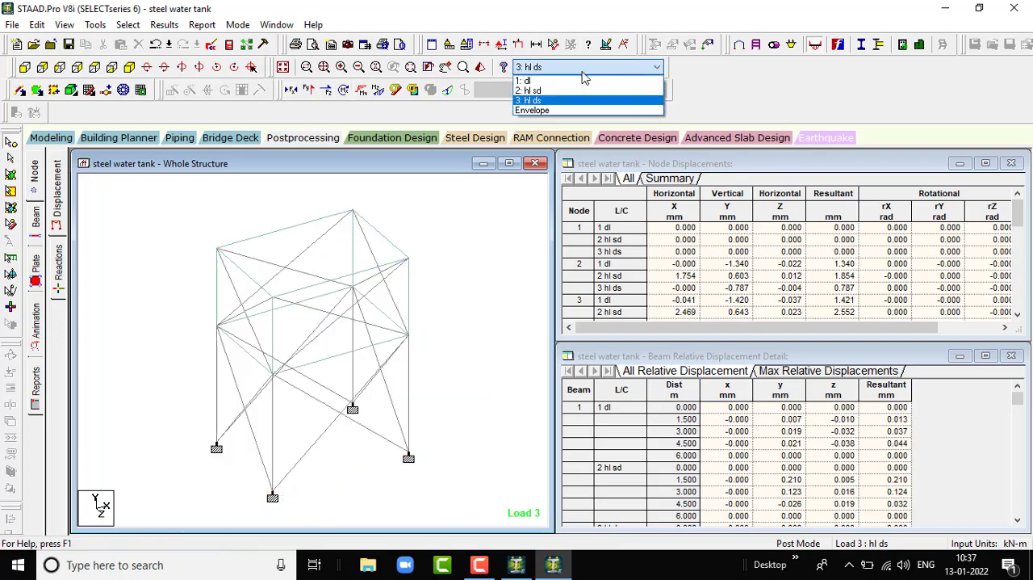
left_click(529, 81)
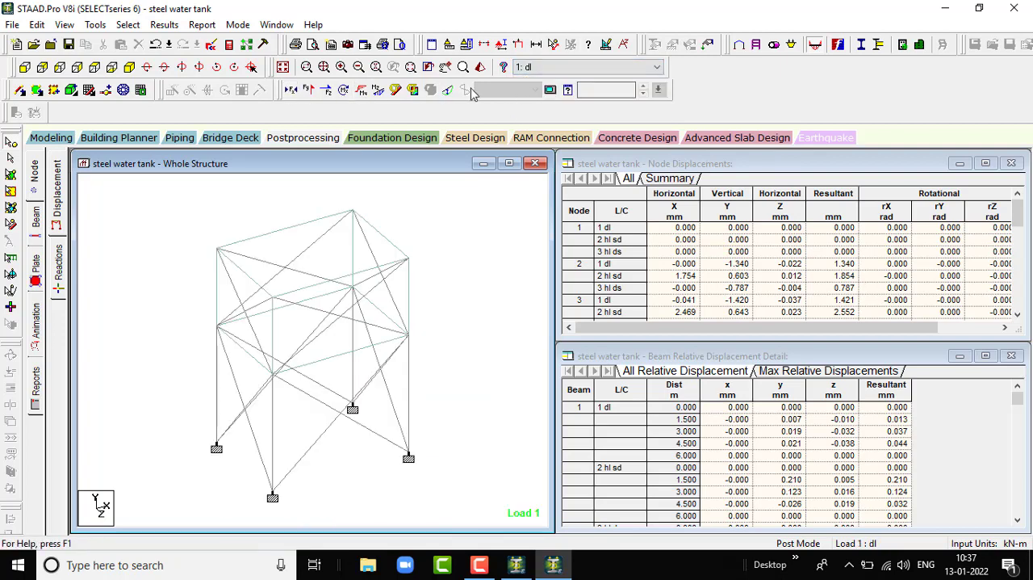
left_click(413, 89)
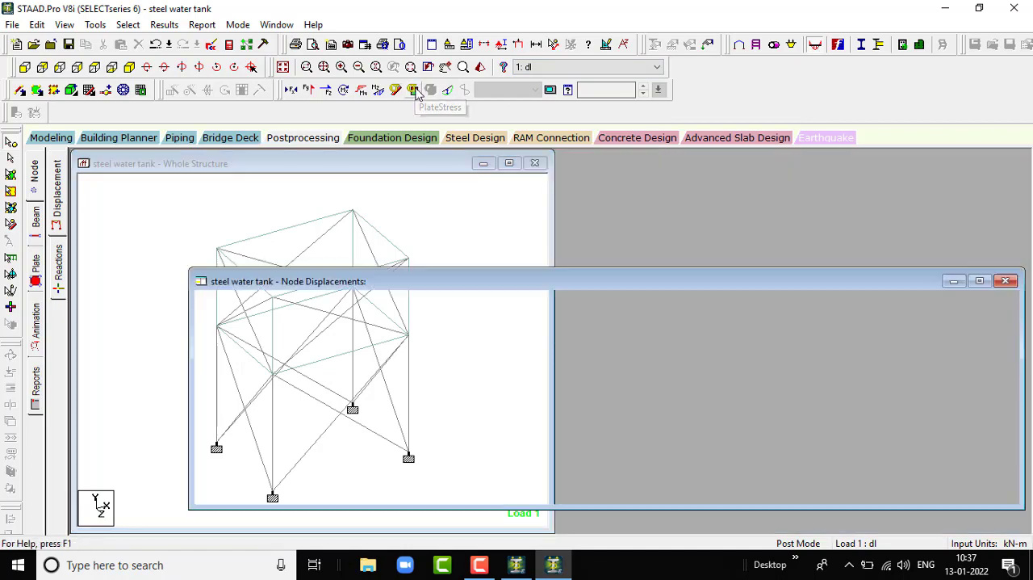
left_click(465, 133)
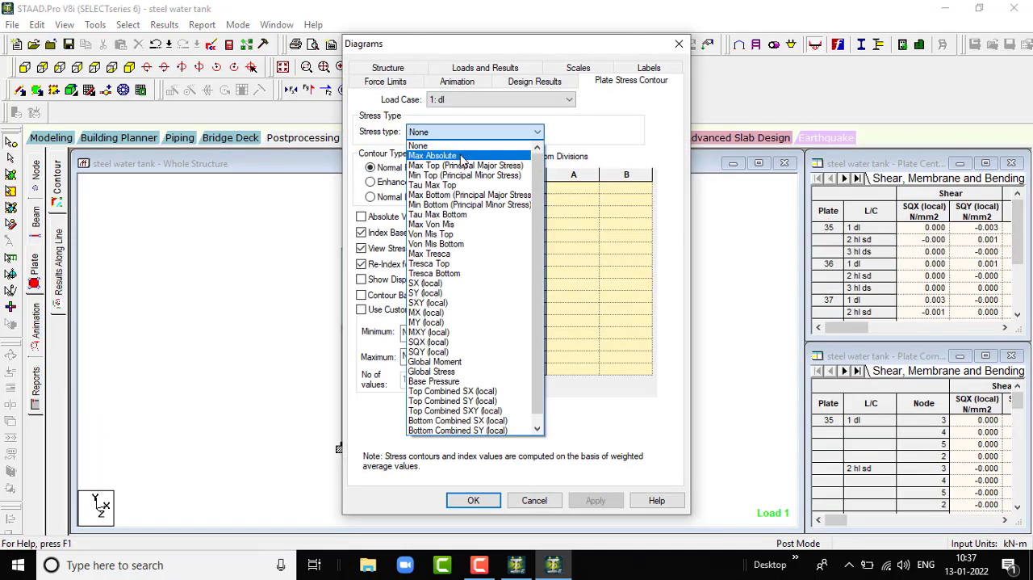
left_click(465, 156)
left_click(597, 499)
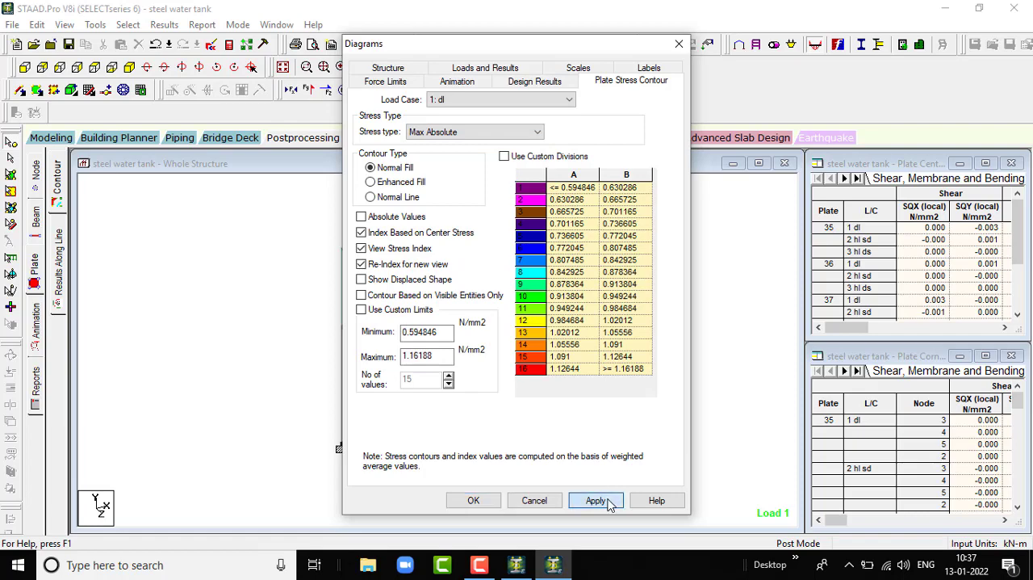
left_click(486, 495)
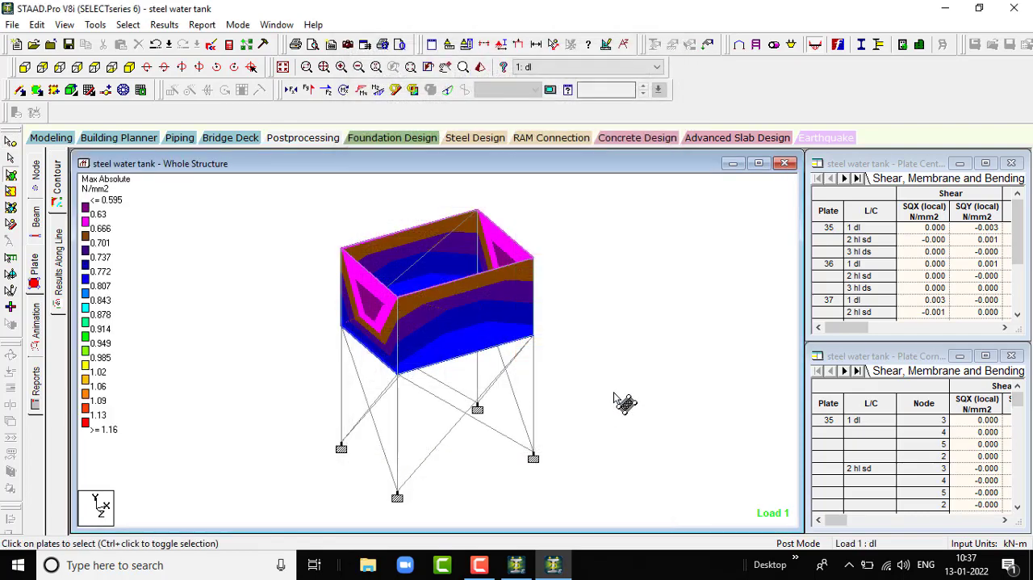
- Examine the tank's Max Absolute stress contour for load case 1: dl in isometric view and from below, and return to isometric view
scroll(616, 391, "up", 4)
scroll(280, 236, "down", 2)
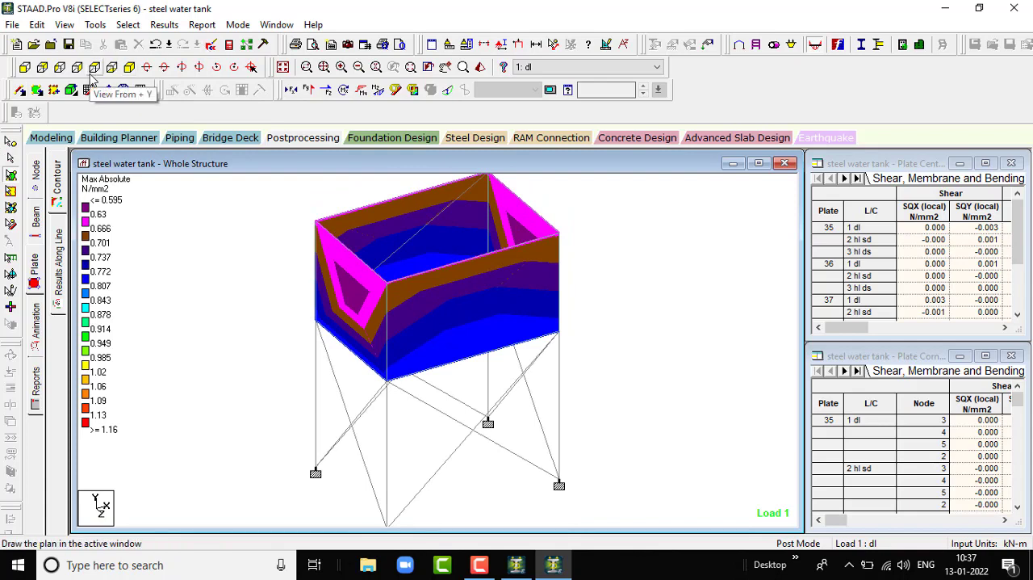
scroll(357, 244, "down", 3)
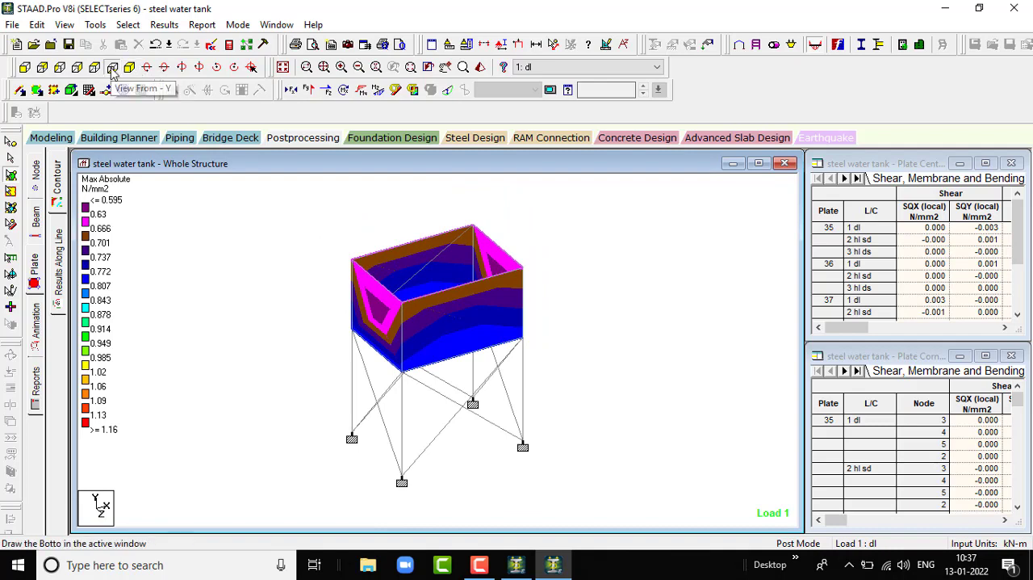
left_click(112, 68)
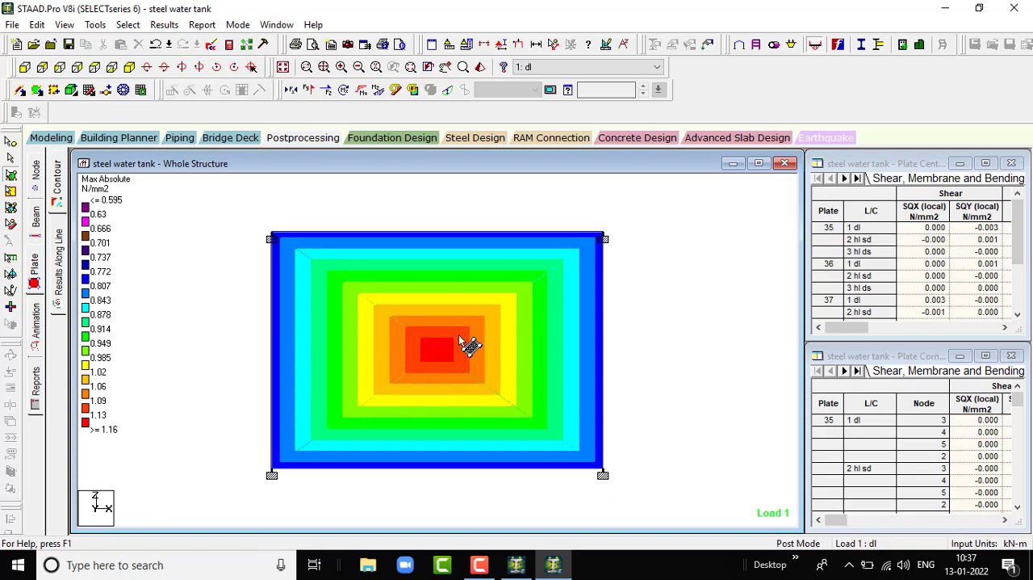
scroll(459, 341, "down", 2)
scroll(452, 362, "up", 1)
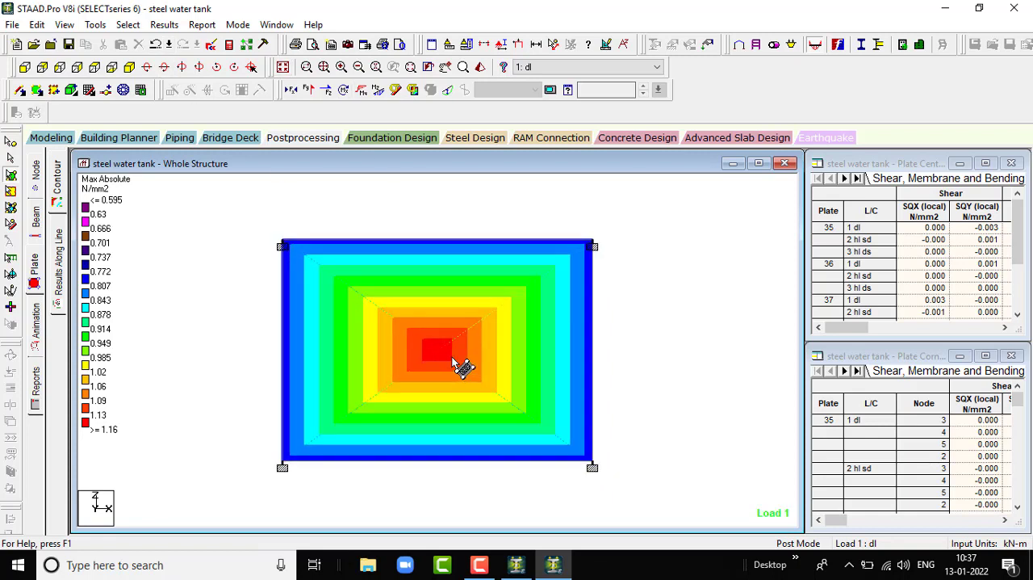
scroll(452, 359, "up", 1)
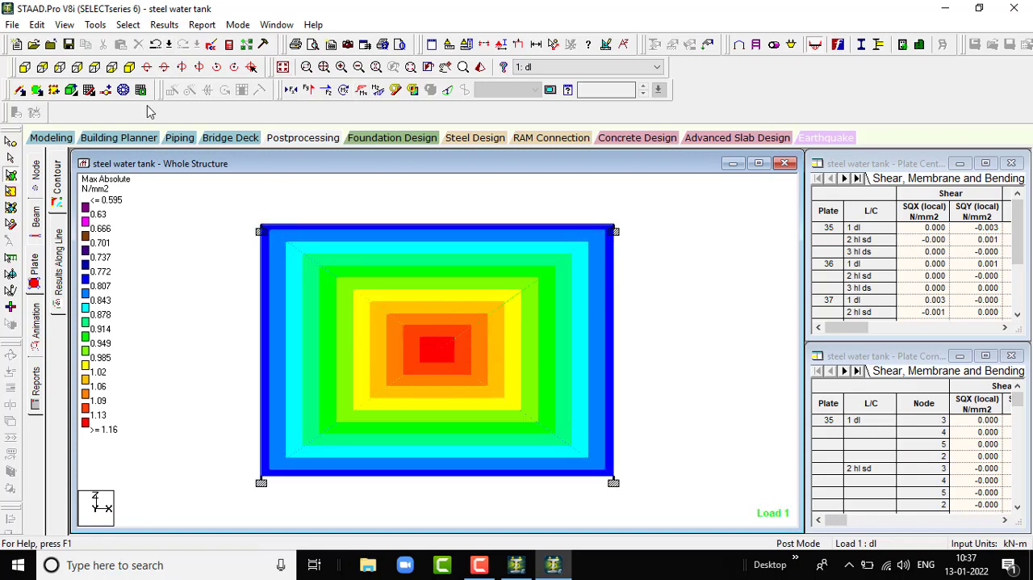
left_click(129, 67)
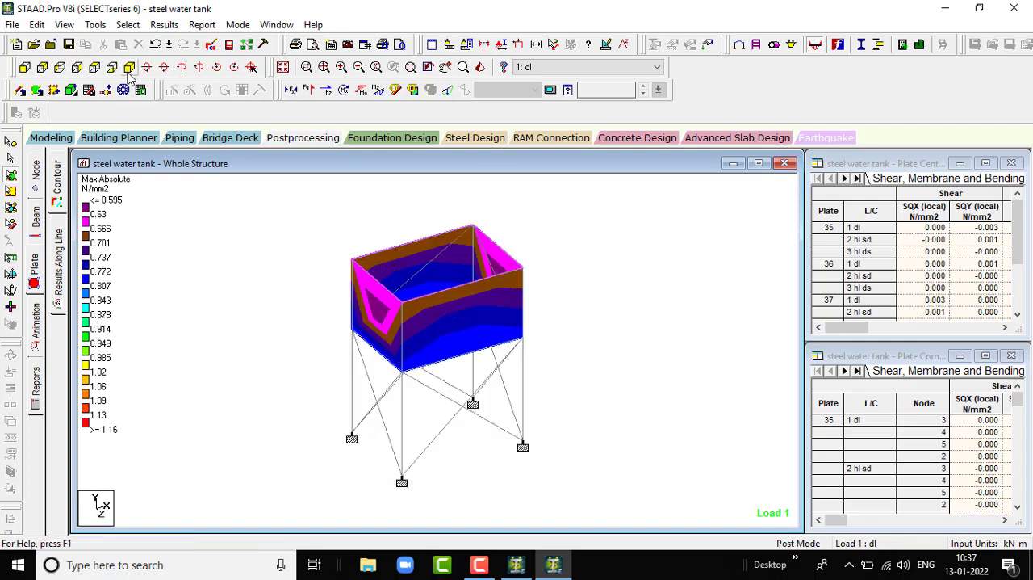
- Examine the Max Absolute plate stress contour for load case 2: hl sd in isometric view and from above
left_click(598, 67)
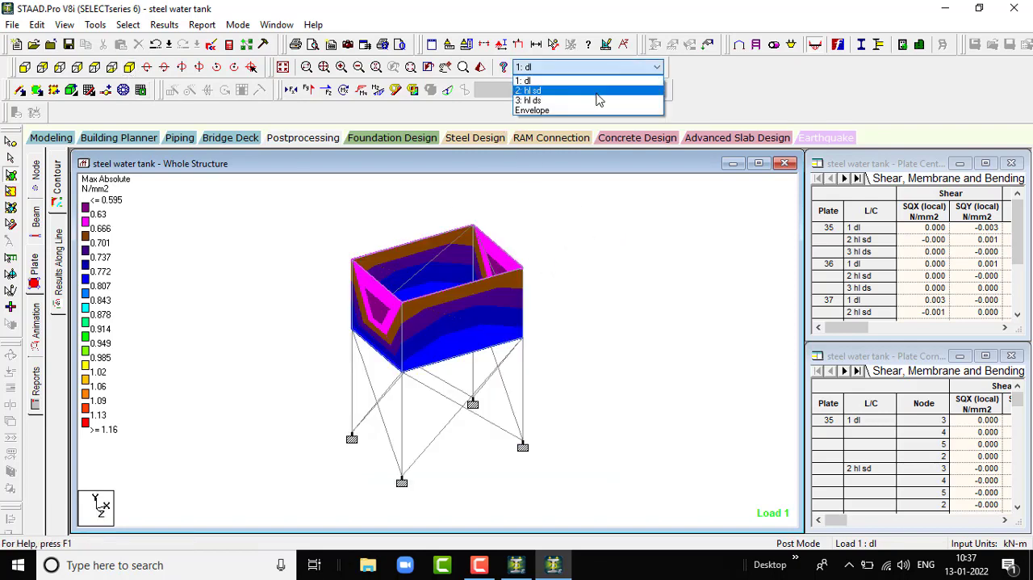
left_click(599, 90)
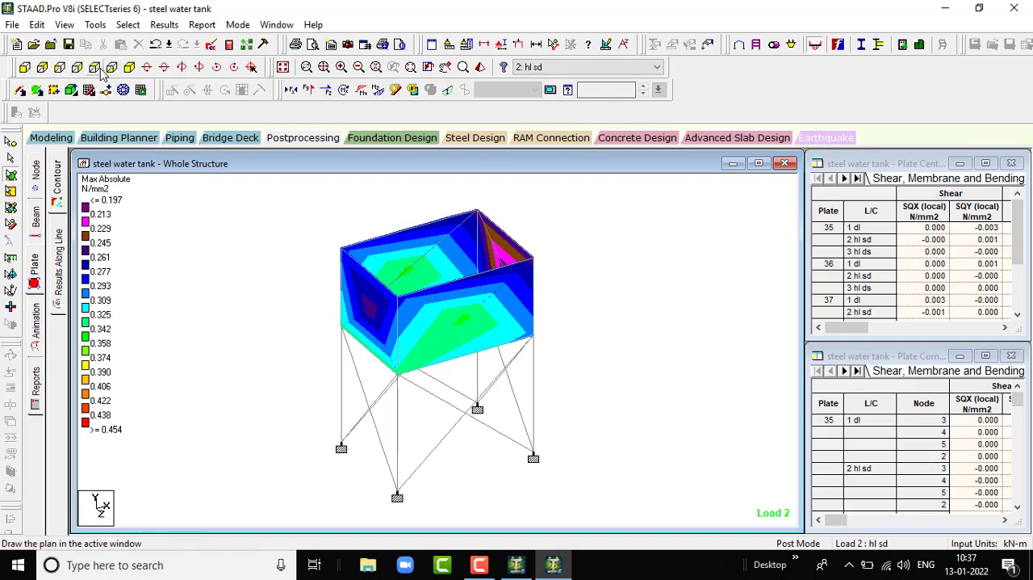
left_click(94, 68)
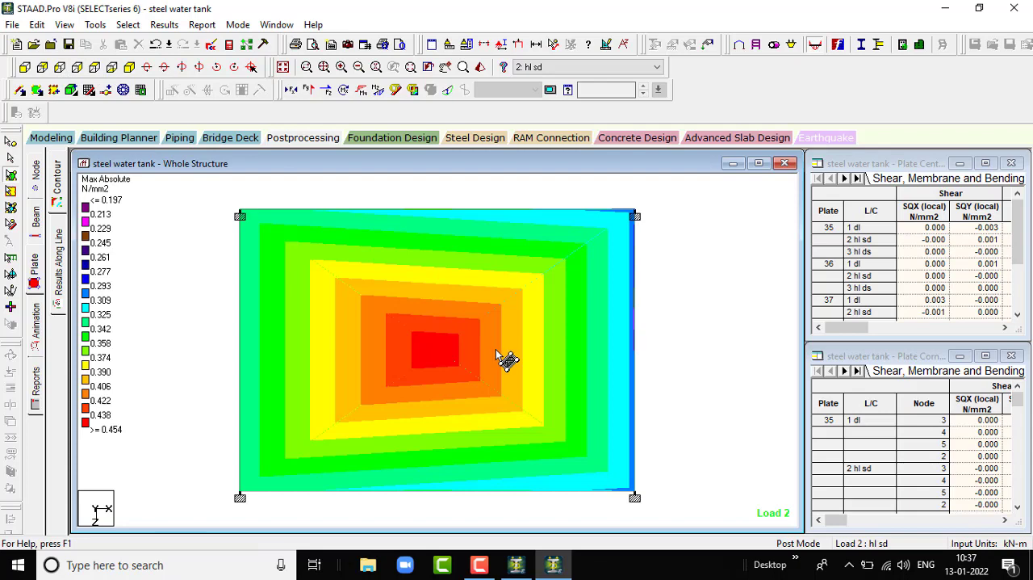
scroll(495, 349, "up", 3)
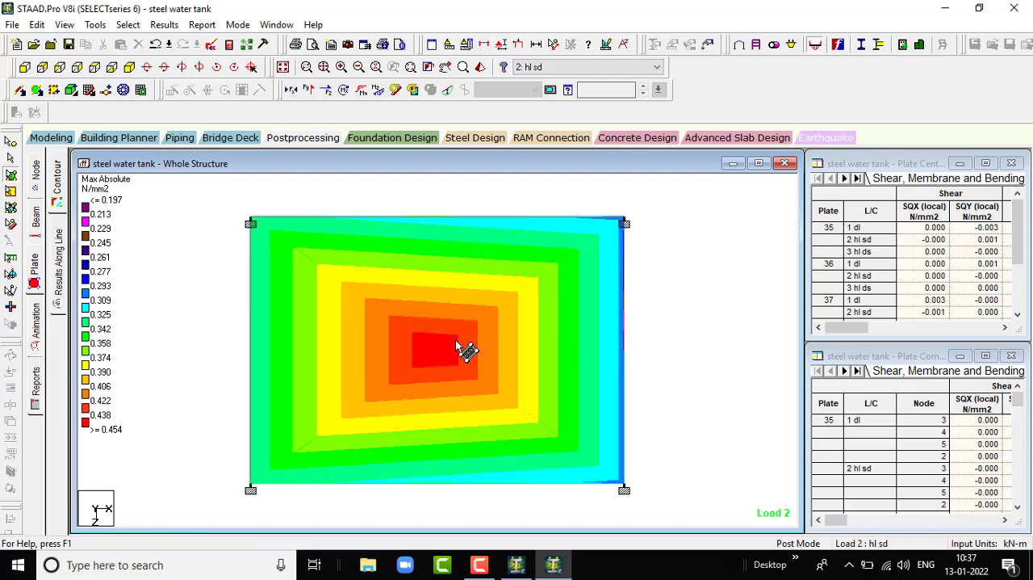
scroll(421, 323, "up", 2)
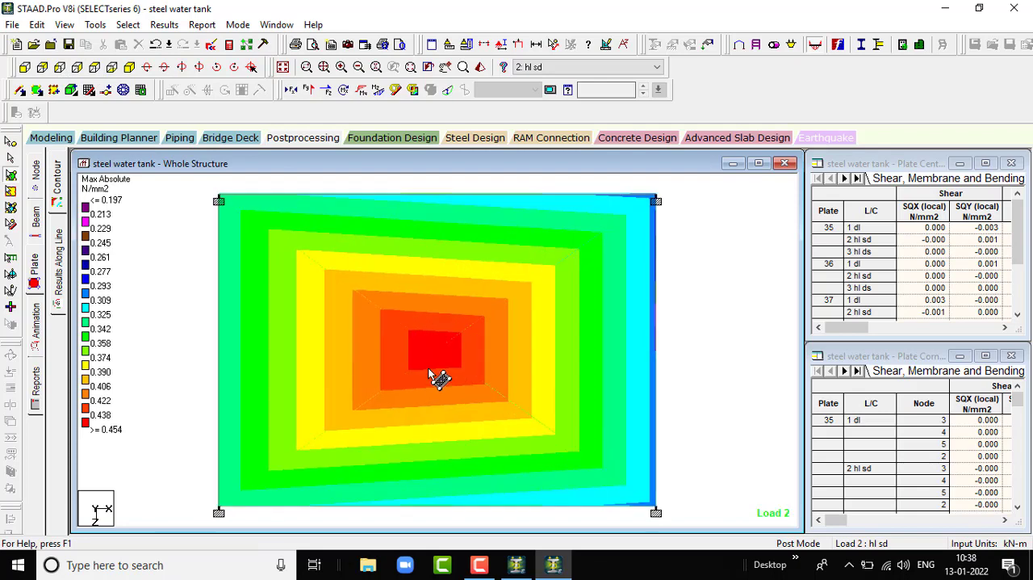
scroll(494, 278, "up", 1)
- Examine the tank base's Max Absolute plate stress contour from above for load case 3: hl ds
left_click(607, 68)
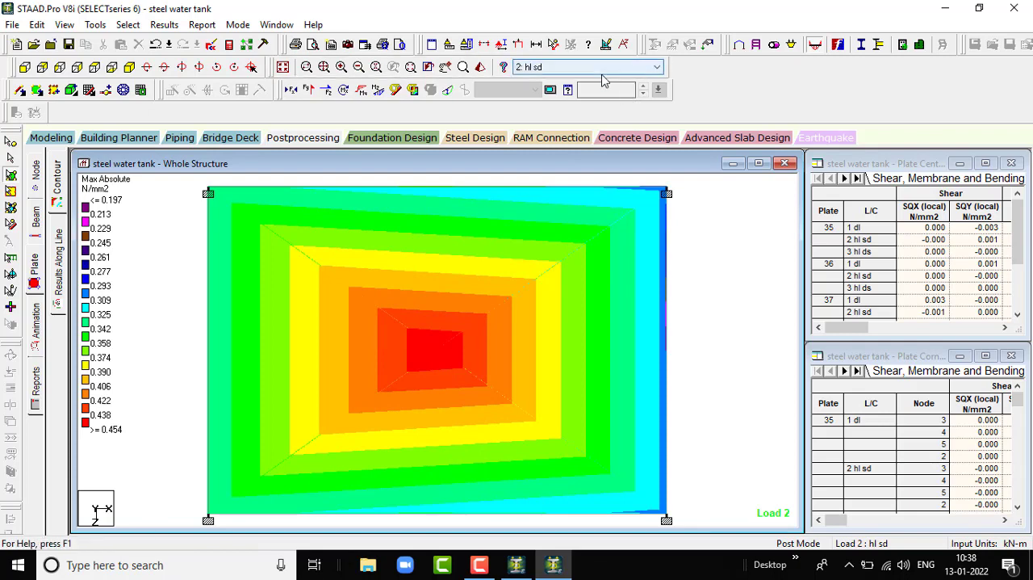
left_click(600, 100)
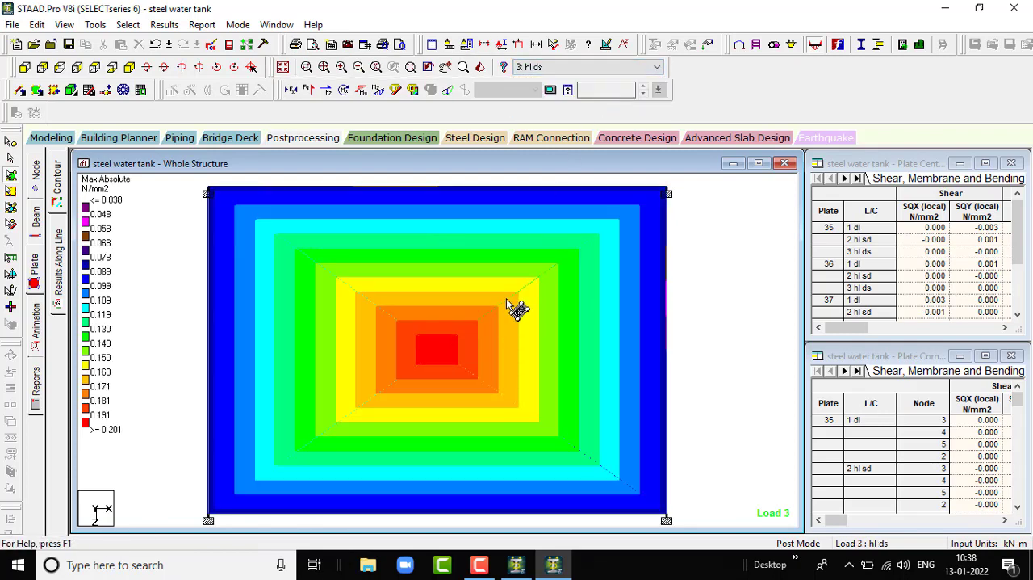
scroll(498, 347, "down", 2)
scroll(431, 369, "up", 2)
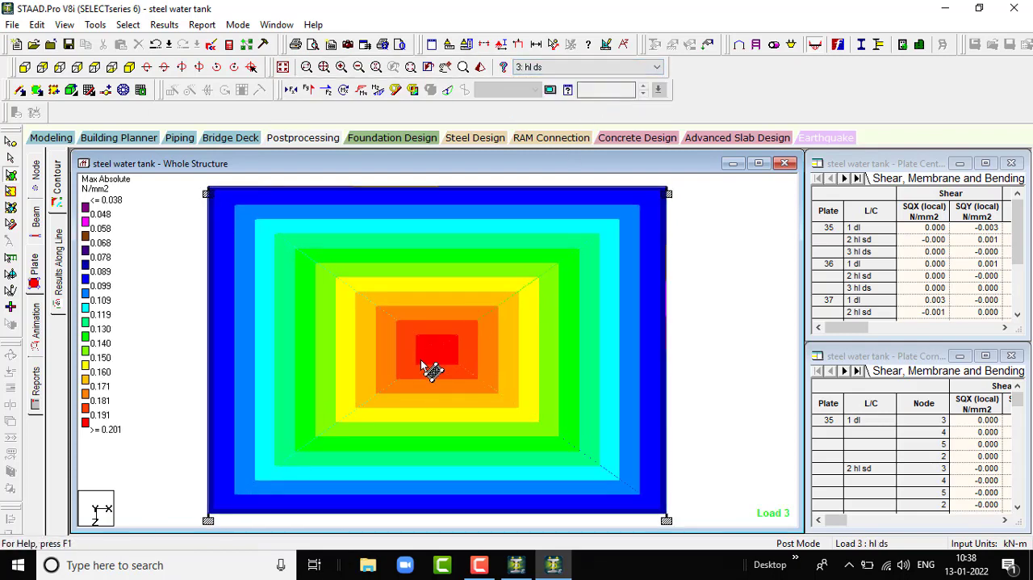
- Examine the tank's Max Absolute plate stress contour for load case 3: hl ds in isometric view
scroll(441, 353, "up", 1)
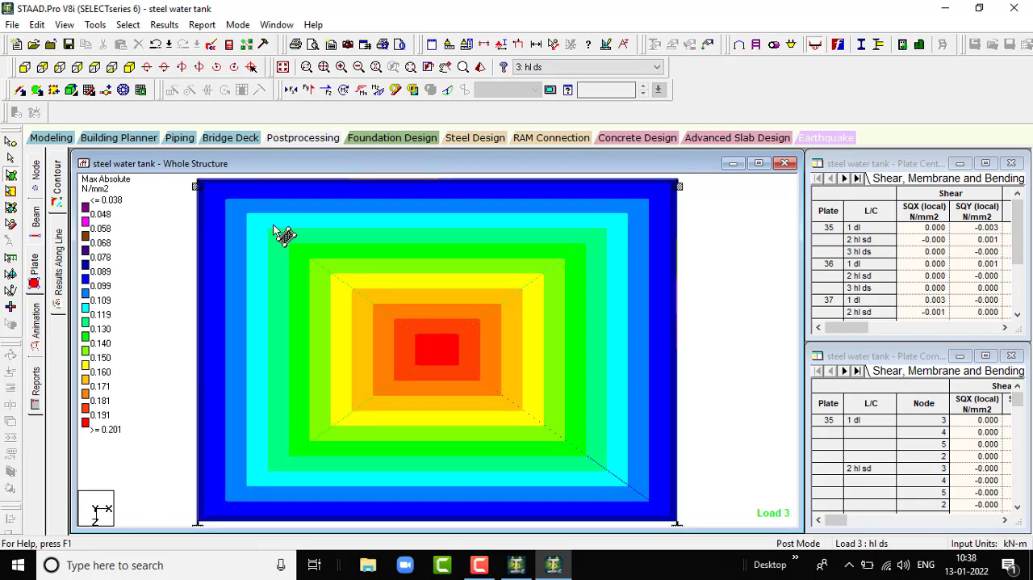
left_click(129, 67)
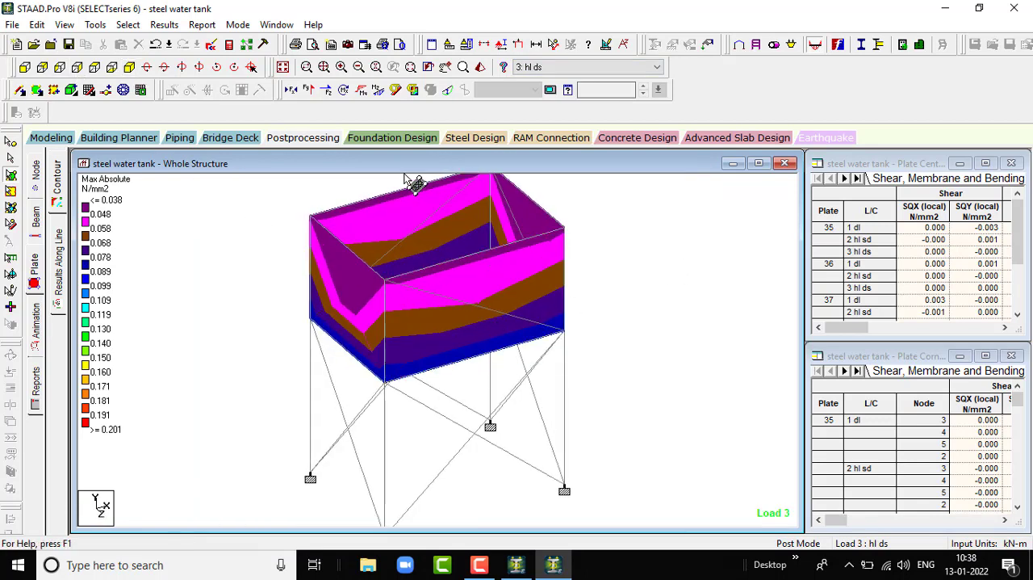
scroll(486, 233, "down", 1)
scroll(533, 315, "down", 1)
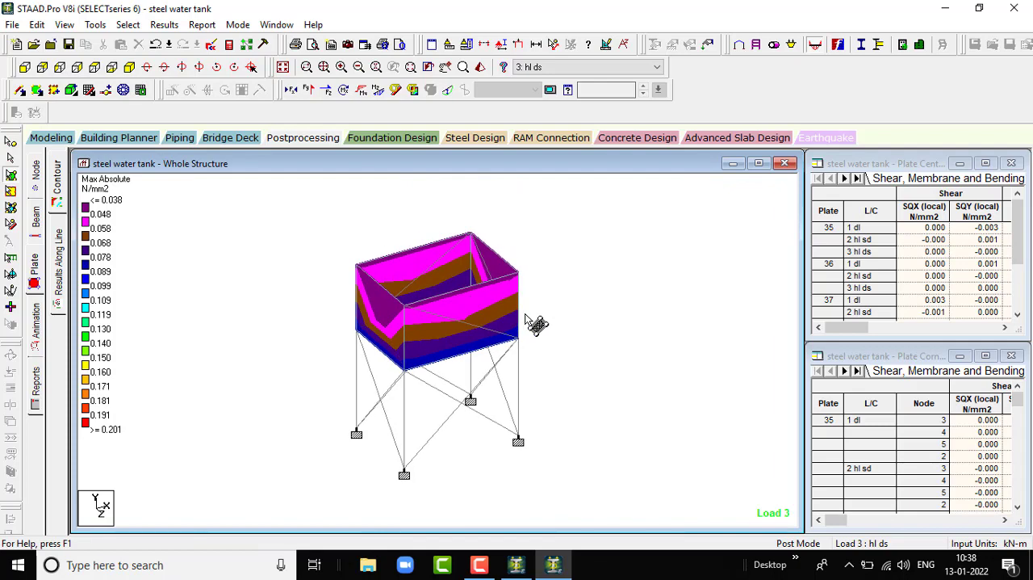
scroll(534, 323, "down", 1)
scroll(533, 226, "up", 1)
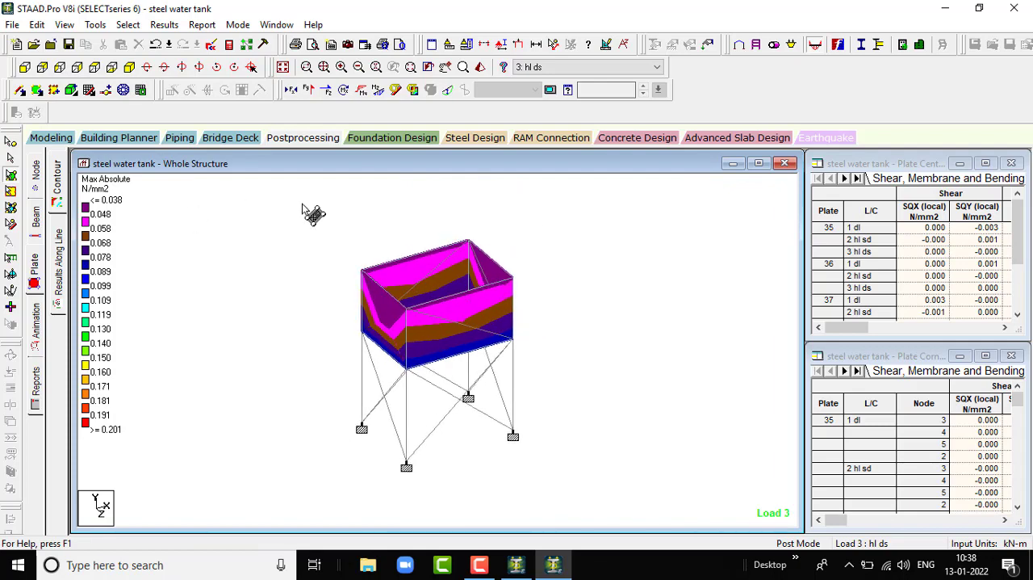
- Animate the deflection of the whole structure for load case 3: hl ds
left_click(33, 323)
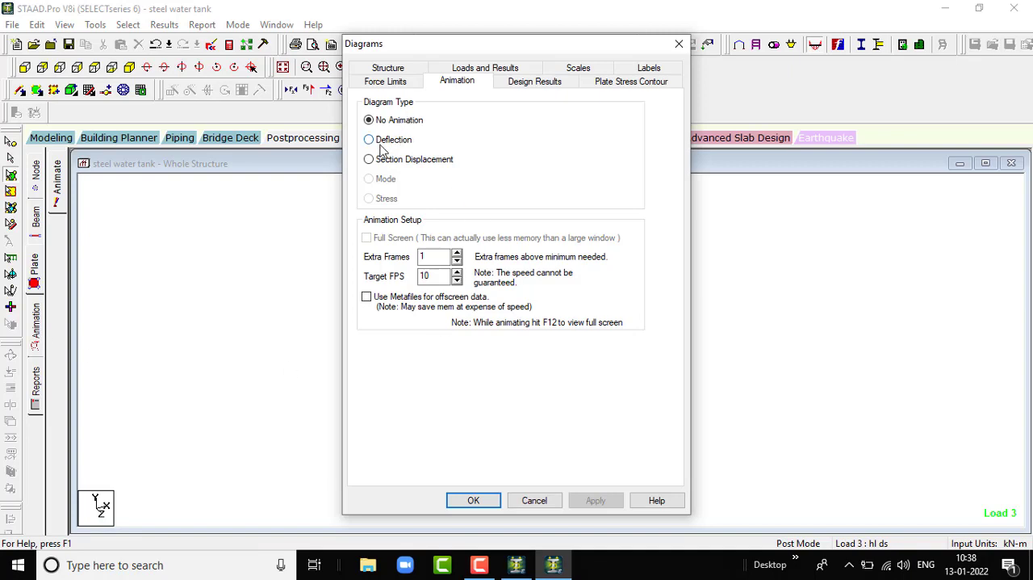
left_click(373, 143)
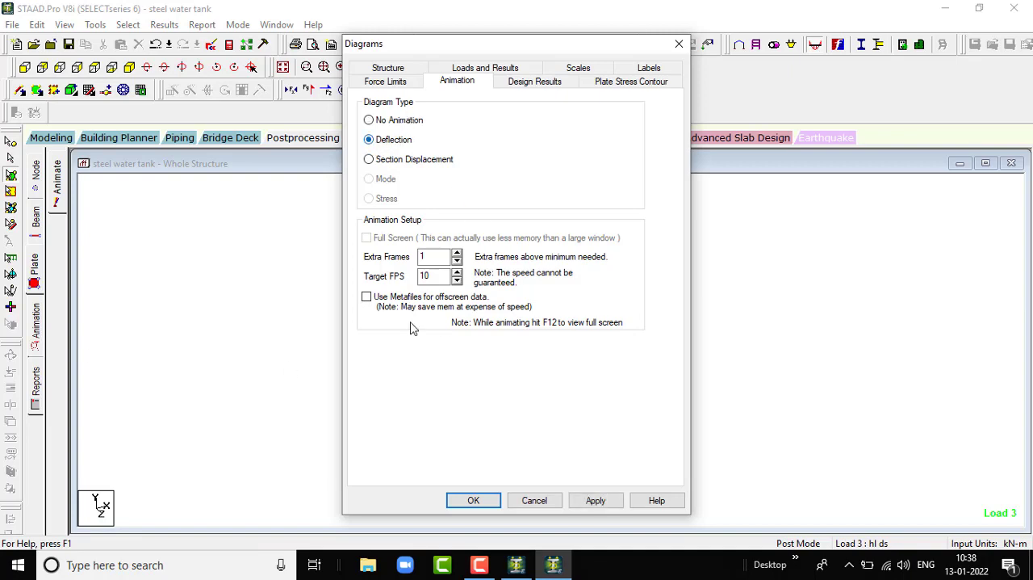
left_click(594, 500)
left_click(474, 500)
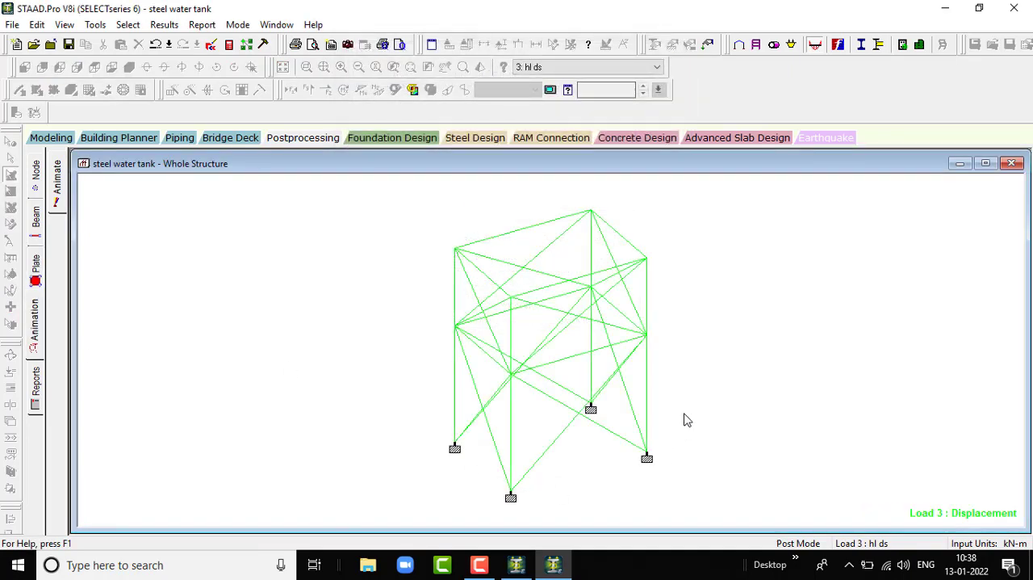
- View the deflection animation for load case 1: dl, 2: hl sd and back to 3: hl ds
left_click(583, 71)
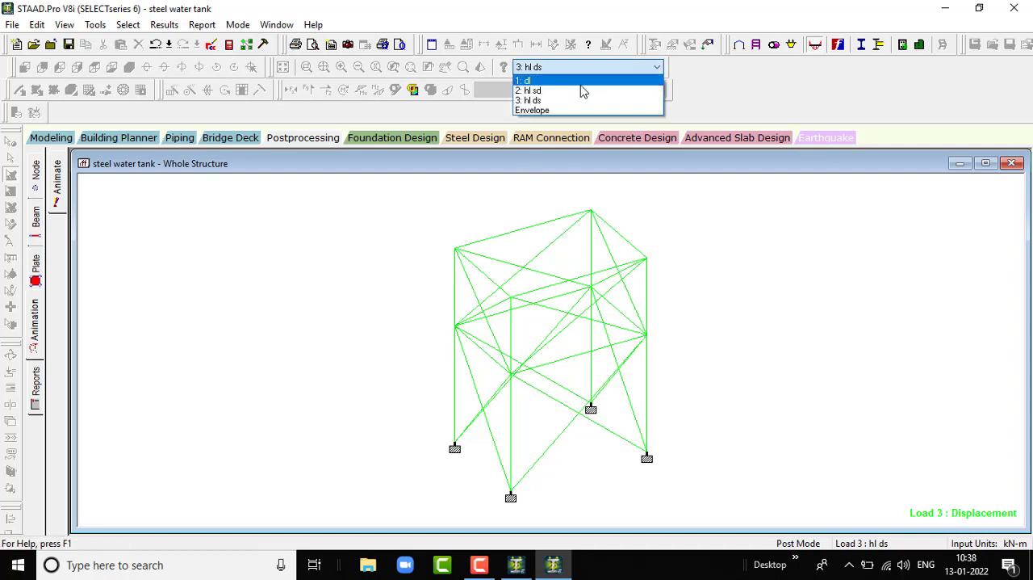
left_click(580, 78)
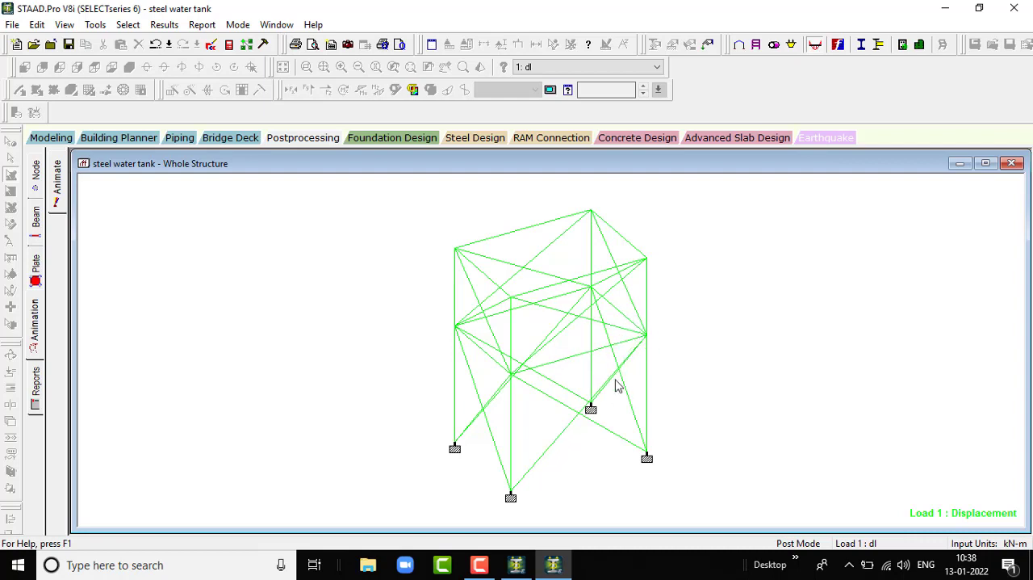
left_click(616, 66)
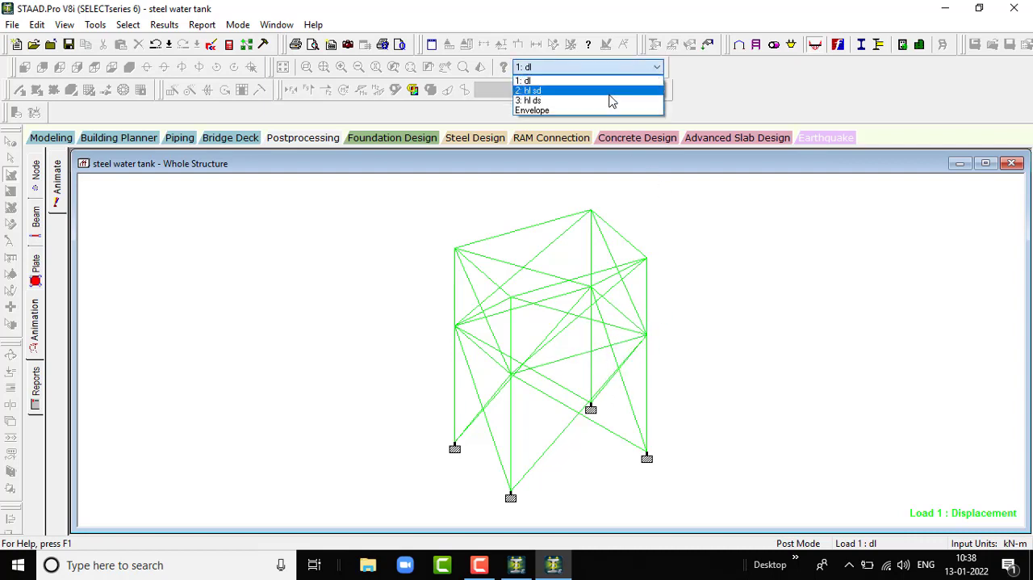
left_click(610, 96)
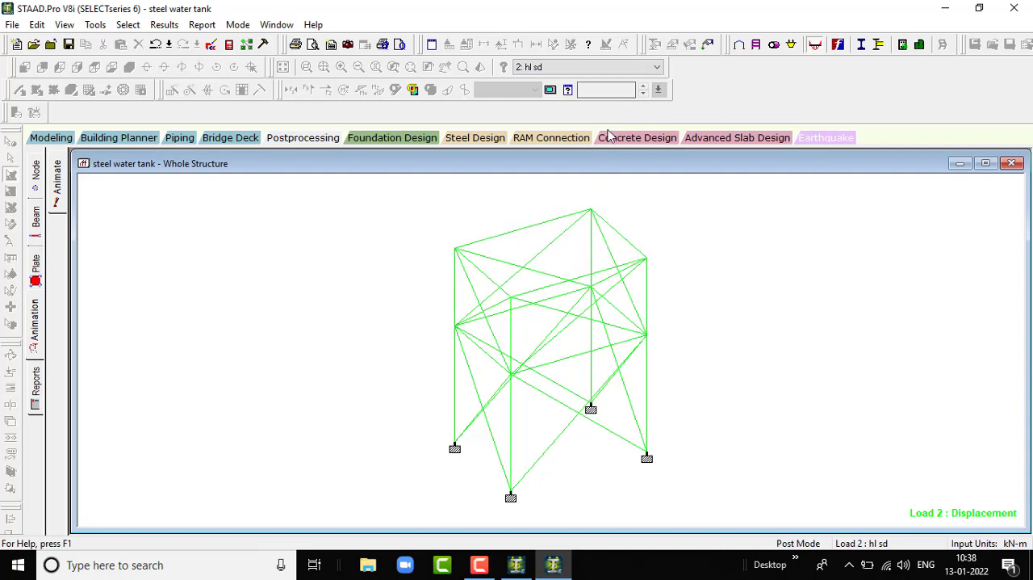
left_click(597, 68)
left_click(595, 104)
- Return to the modeling mode and show the tank's 3D rendered view in a maximised window
left_click(49, 137)
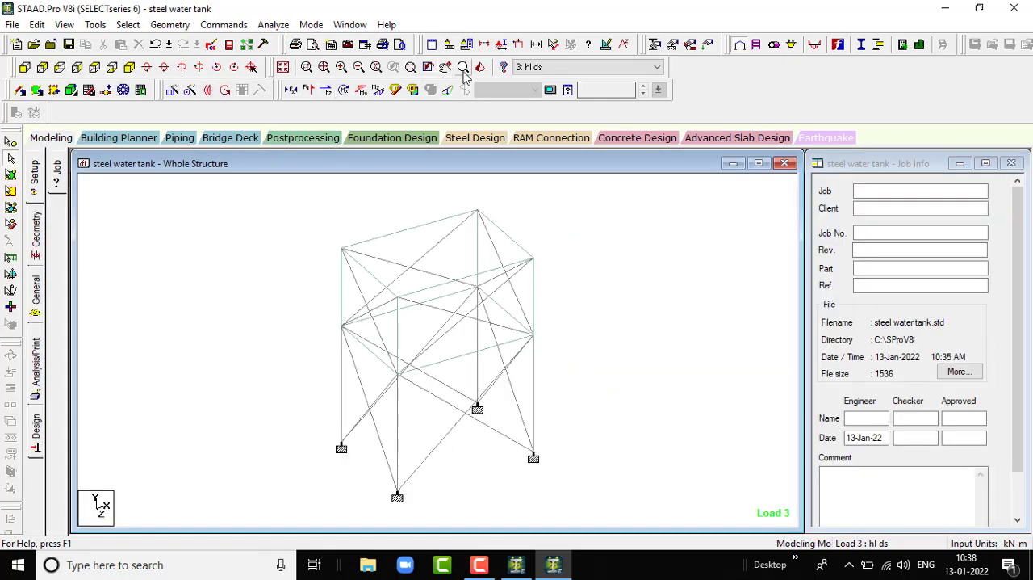
left_click(480, 68)
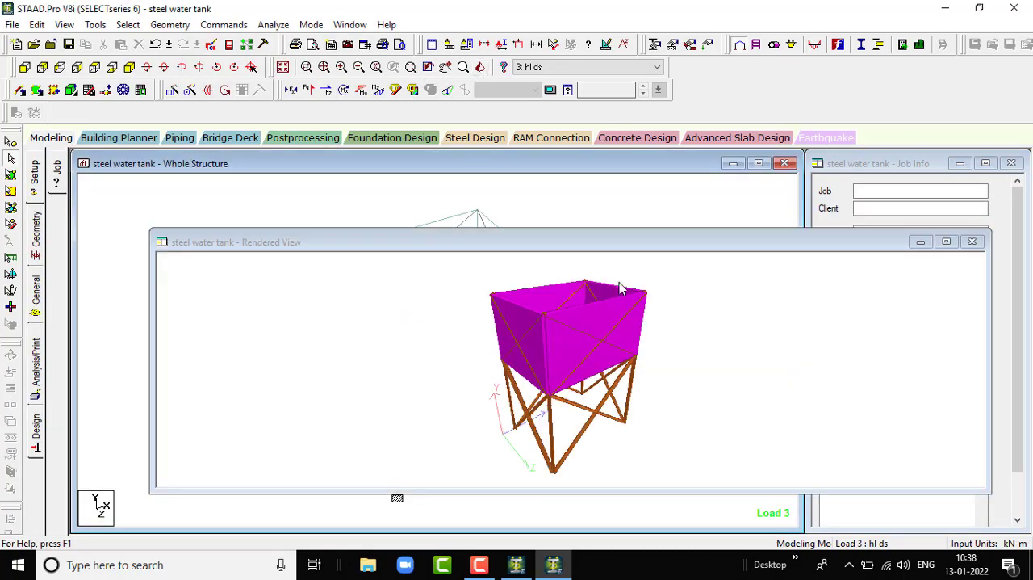
left_click(946, 241)
- Examine the rendered tank's walls, interior, columns and bracing from several angles
left_click_drag(593, 355, 533, 385)
left_click_drag(621, 347, 490, 380)
left_click_drag(622, 320, 504, 376)
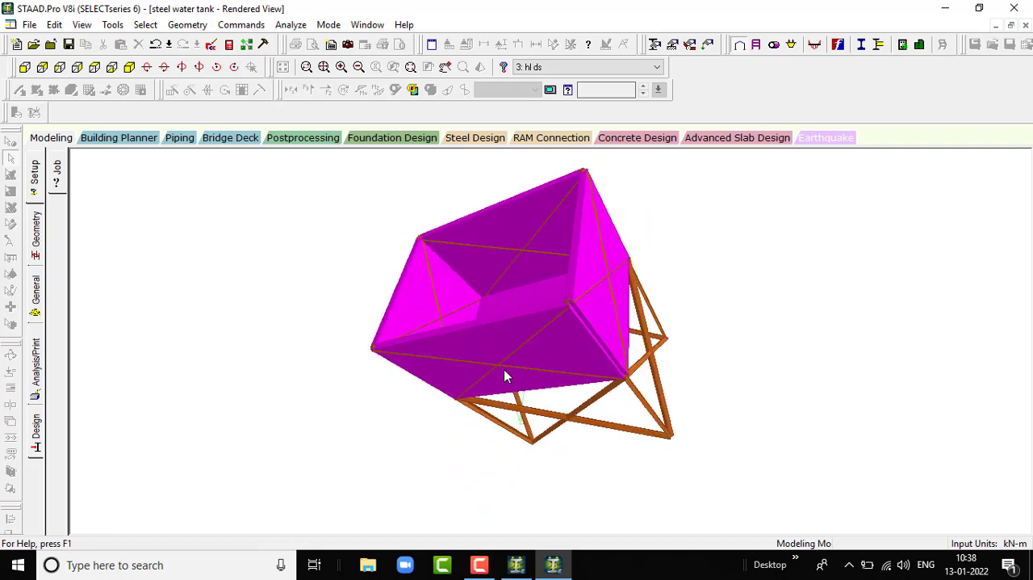
left_click_drag(569, 367, 442, 460)
left_click_drag(473, 366, 544, 413)
left_click_drag(414, 257, 484, 291)
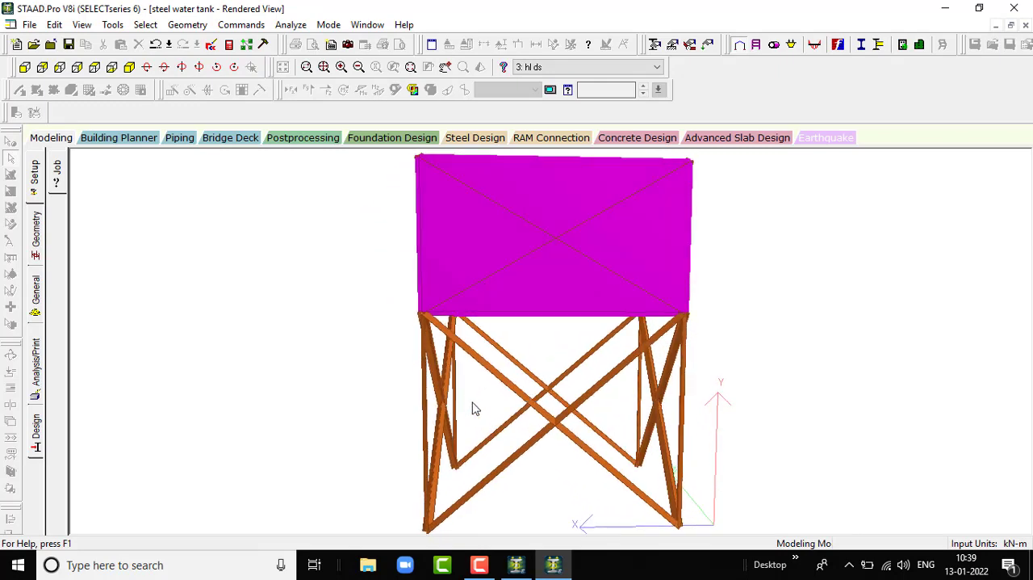
left_click_drag(473, 406, 386, 417)
left_click_drag(630, 360, 613, 485)
mouse_move(491, 563)
left_click(487, 517)
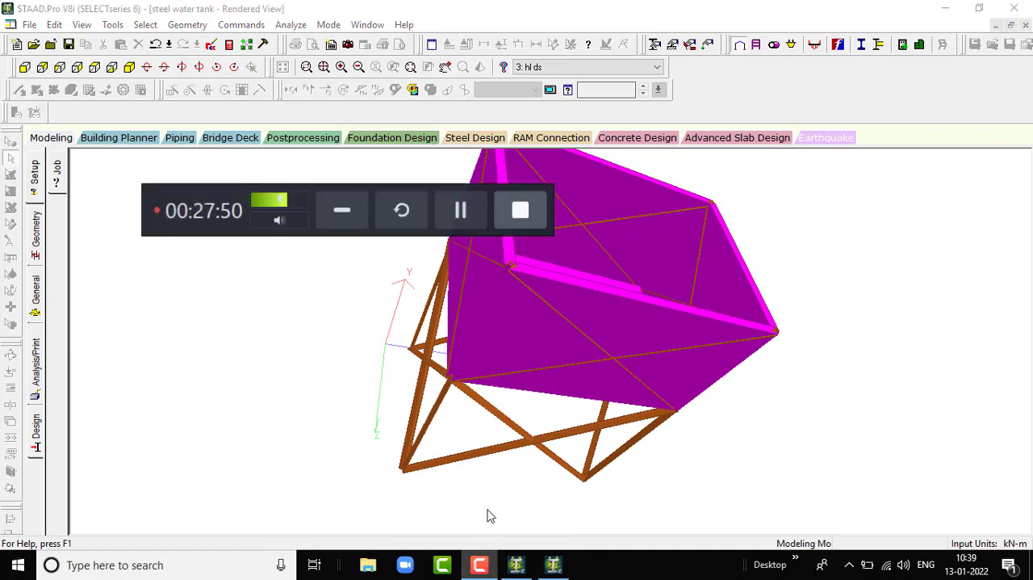
left_click(344, 210)
left_click_drag(556, 332, 640, 287)
left_click_drag(510, 369, 654, 287)
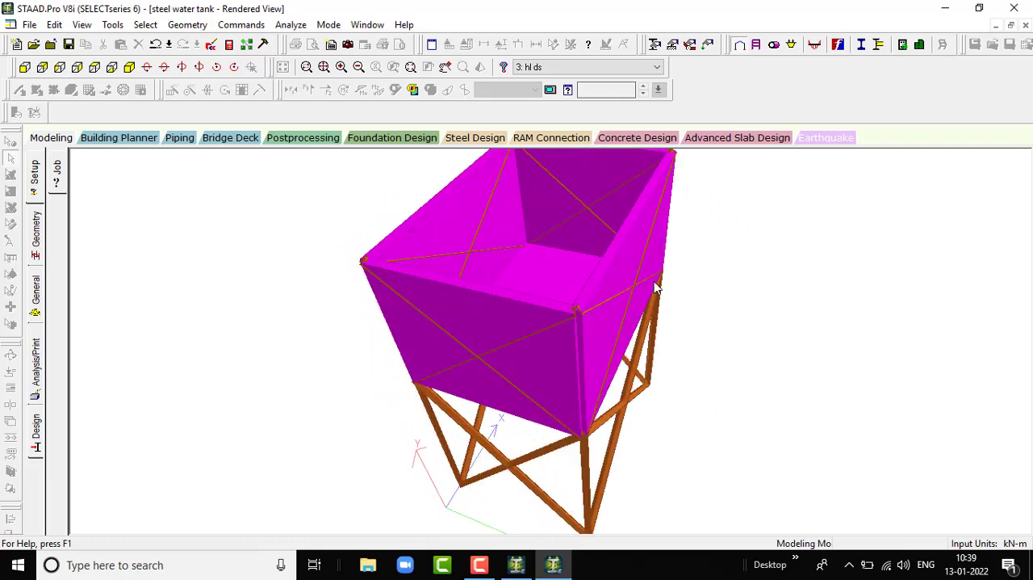
- Start foundation design with all supports and all load cases (dl, hl sd, hl ds) included, and transfer the model to STAAD.foundation
left_click(415, 138)
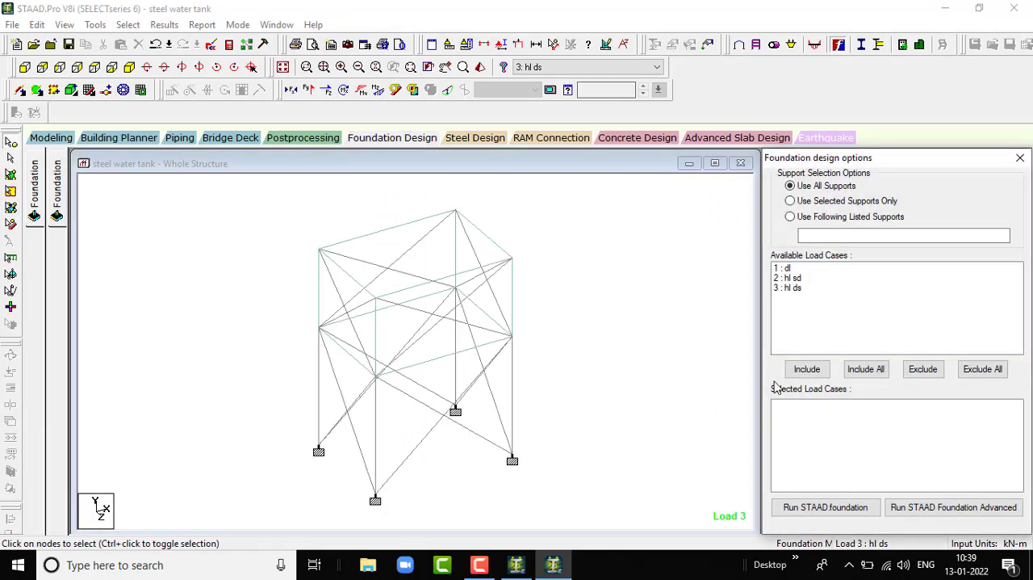
left_click(866, 369)
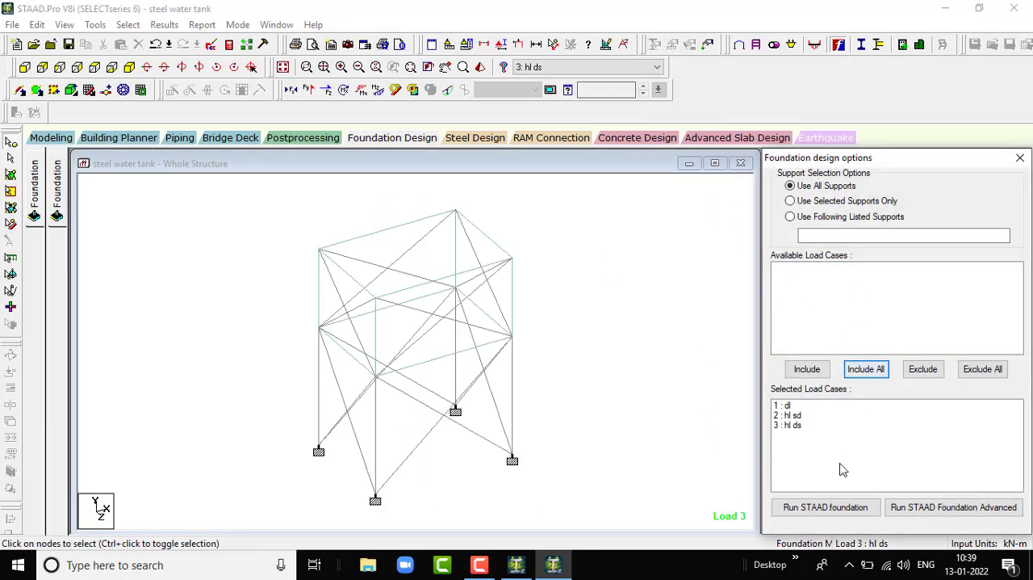
left_click(838, 514)
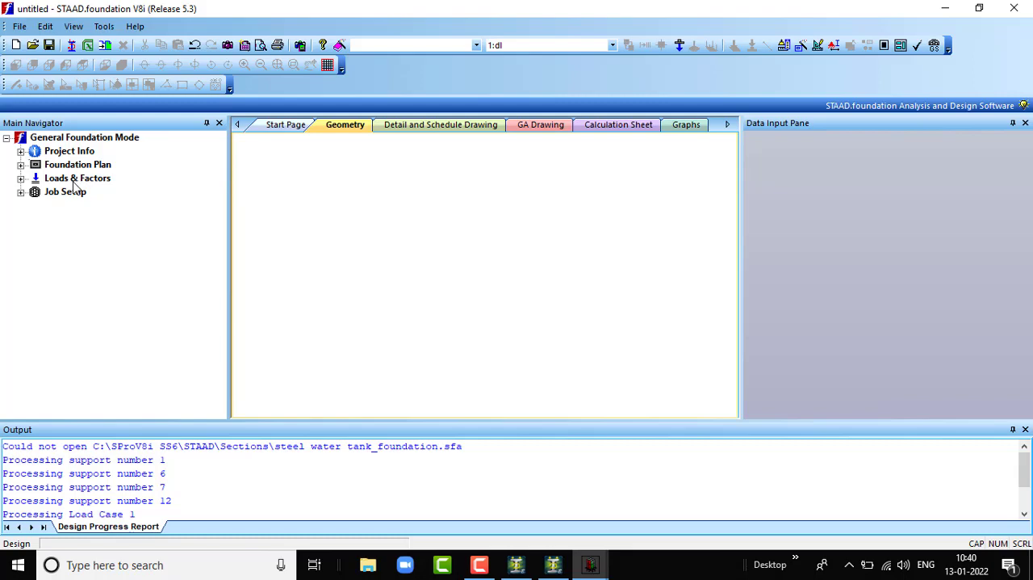
- Generate the service load combinations from number 101 and the ultimate load combinations from number 201 using the INDIAN load combination table
left_click(22, 178)
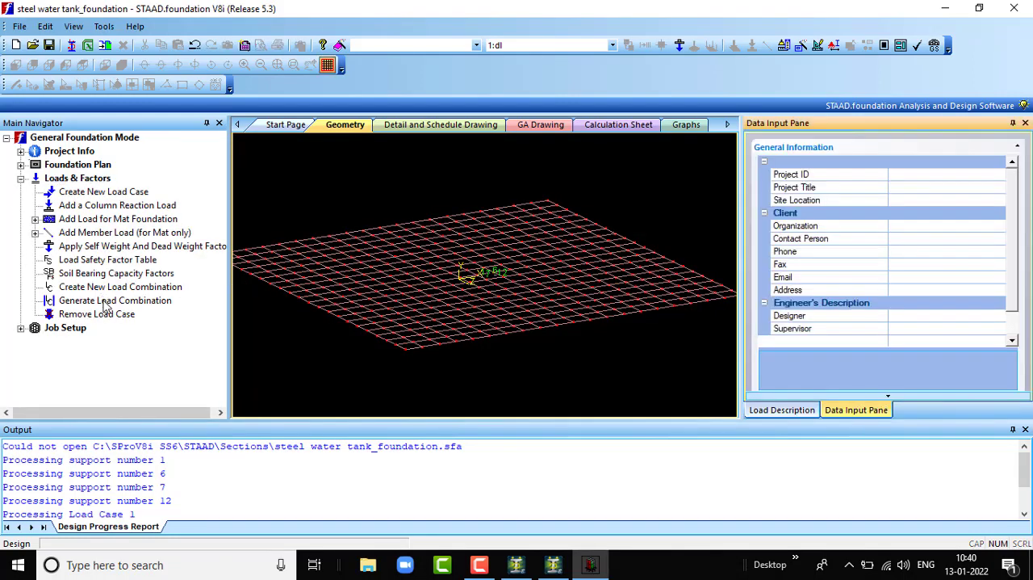
left_click(105, 302)
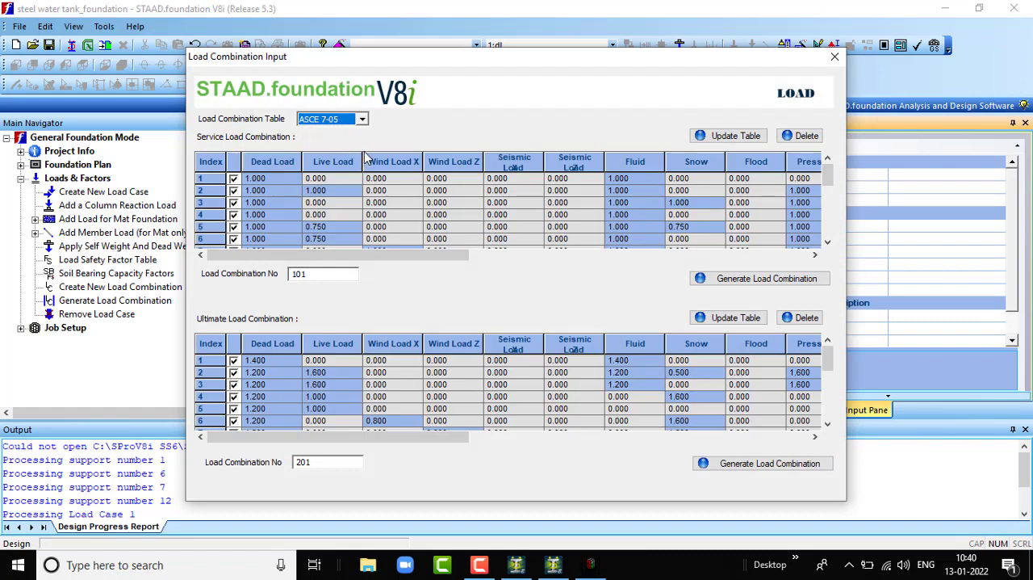
left_click(361, 119)
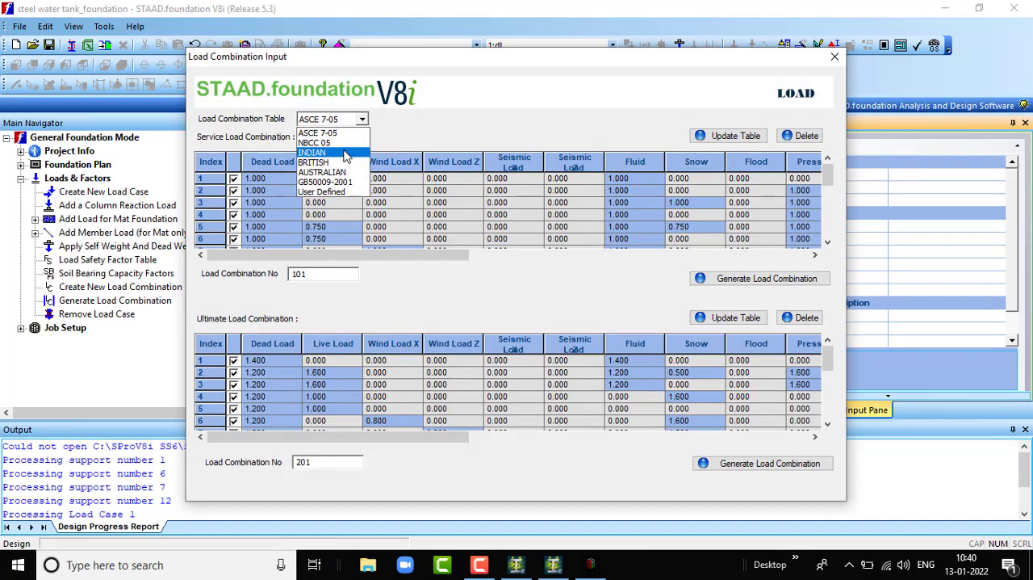
left_click(345, 153)
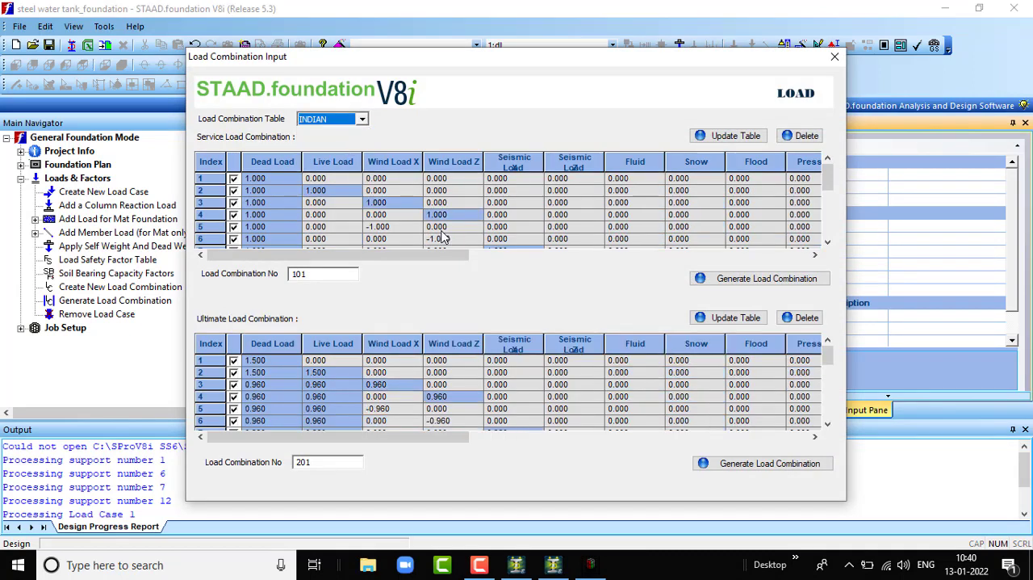
left_click(759, 279)
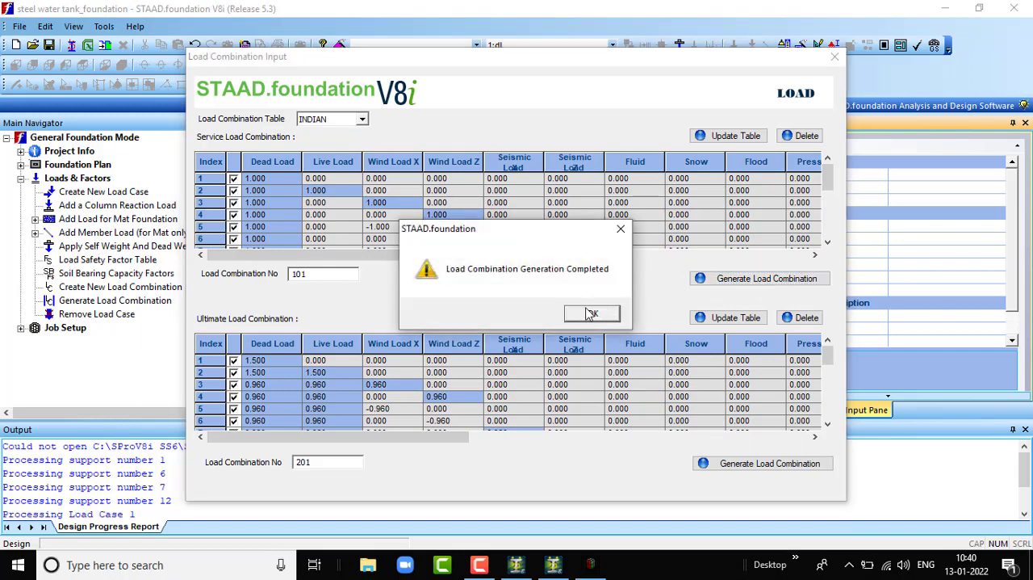
left_click(592, 313)
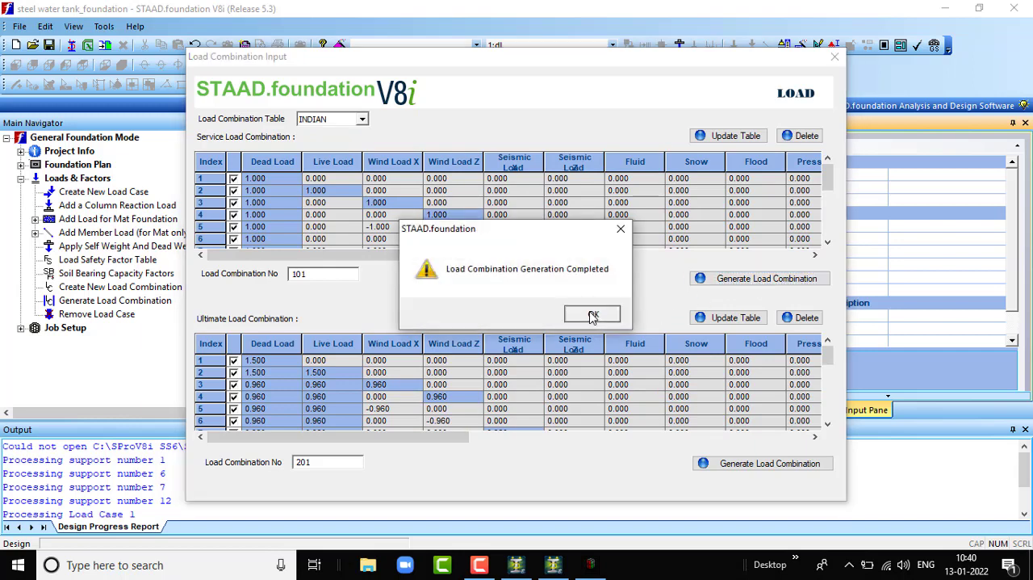
left_click(724, 466)
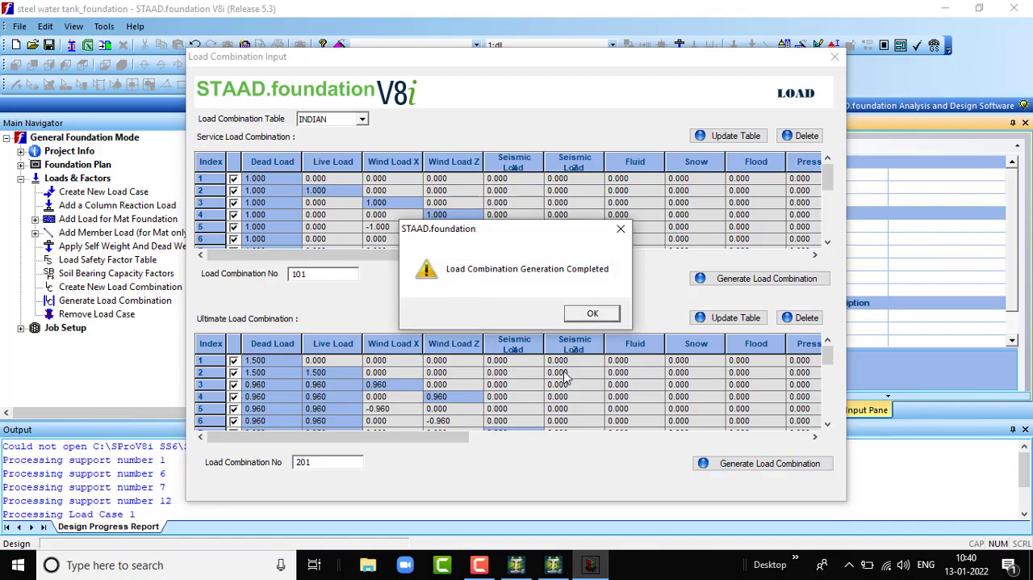
left_click(594, 315)
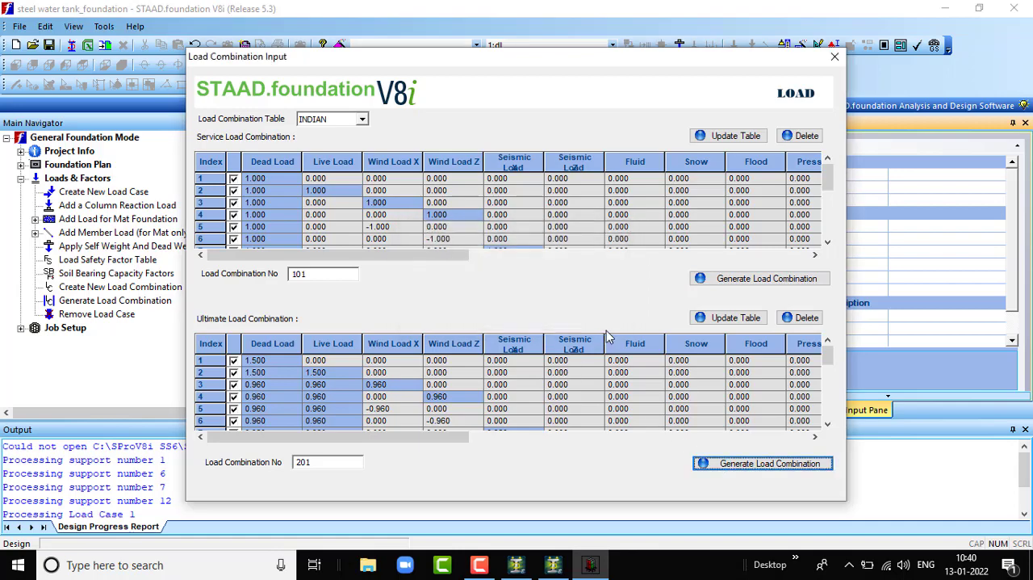
left_click(836, 57)
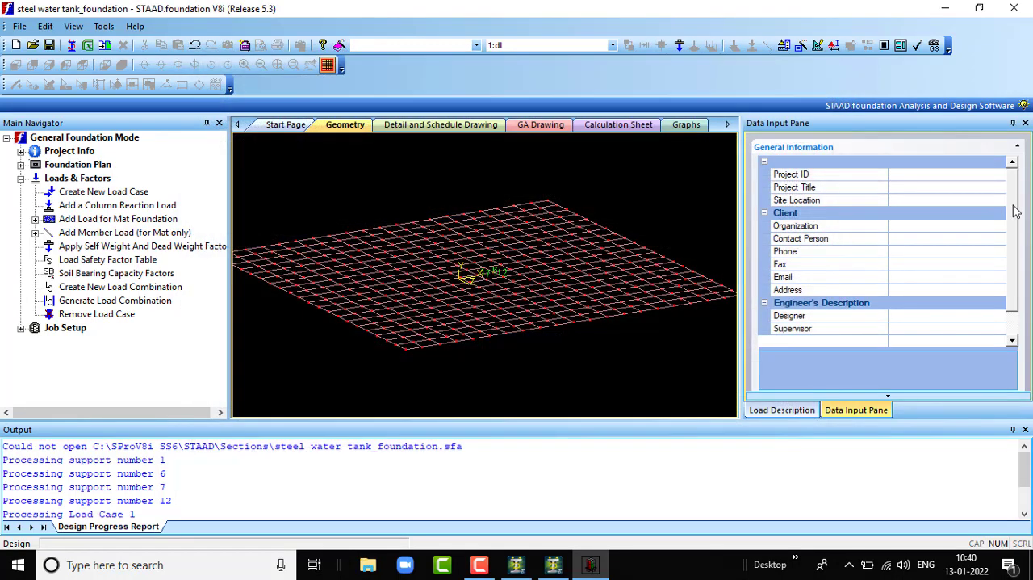
- Set up a new isolated footing job named steel water tank with the Indian design code, and change its default unit type
left_click(21, 328)
left_click(102, 346)
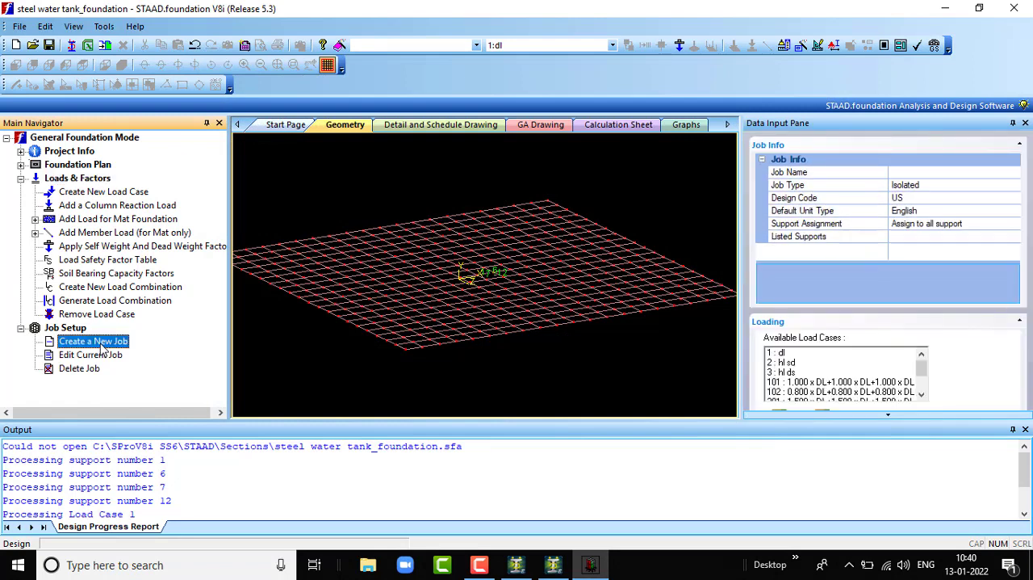
left_click(943, 173)
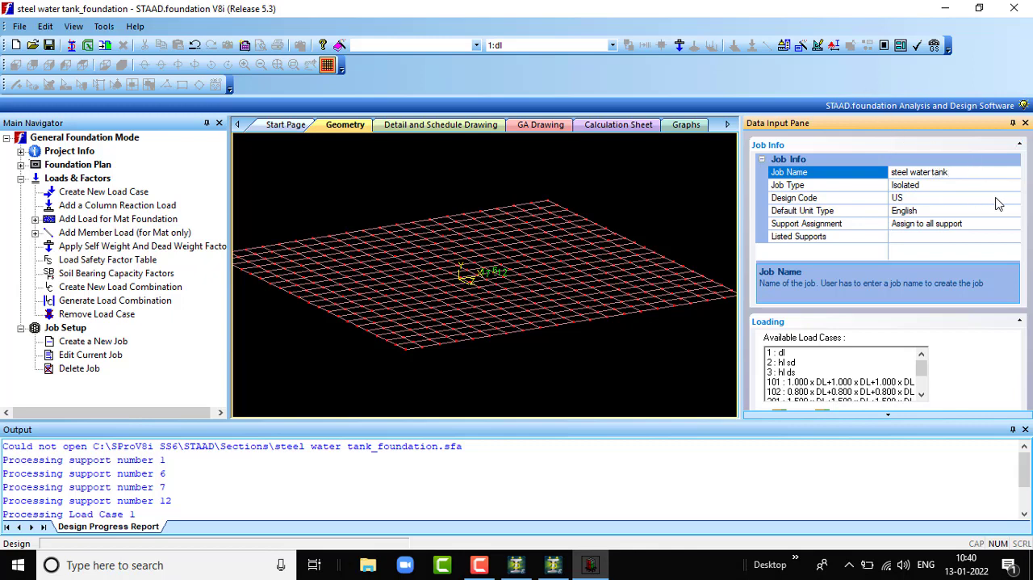
left_click(998, 200)
left_click(1015, 198)
left_click(959, 230)
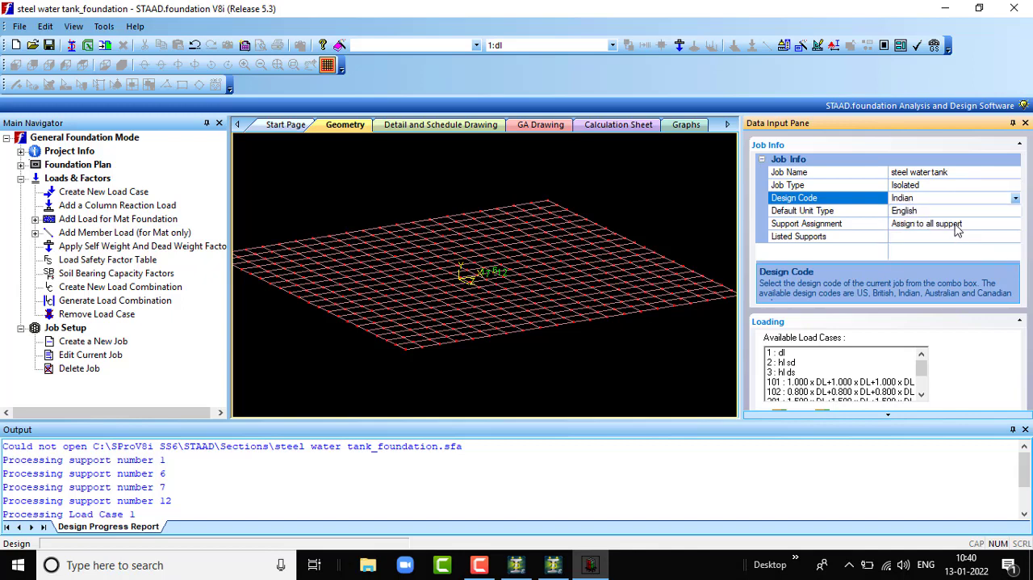
double_click(962, 211)
- Add all available load cases and combinations to the footing job and create it
scroll(976, 291, "down", 3)
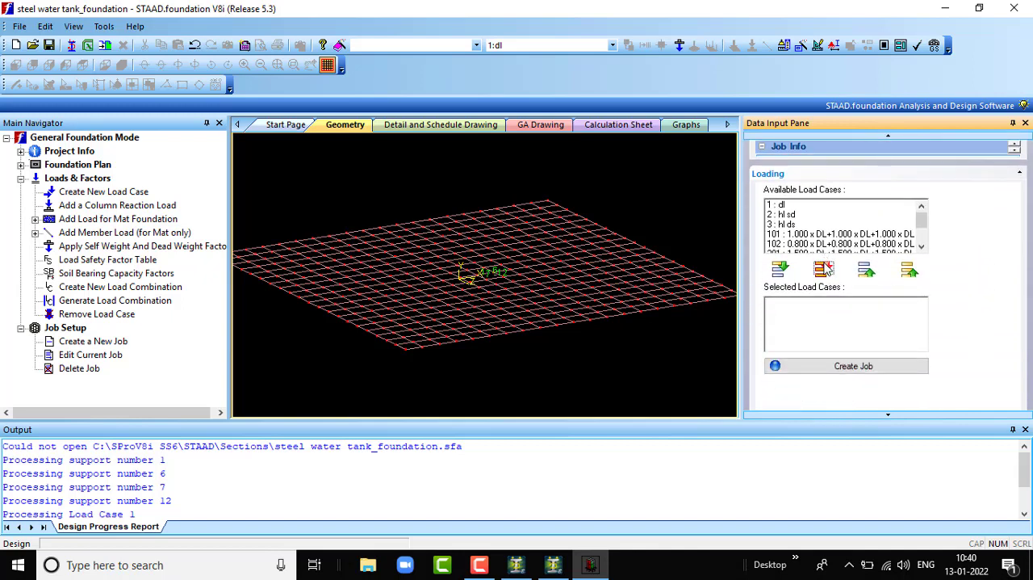
left_click(823, 268)
left_click(869, 369)
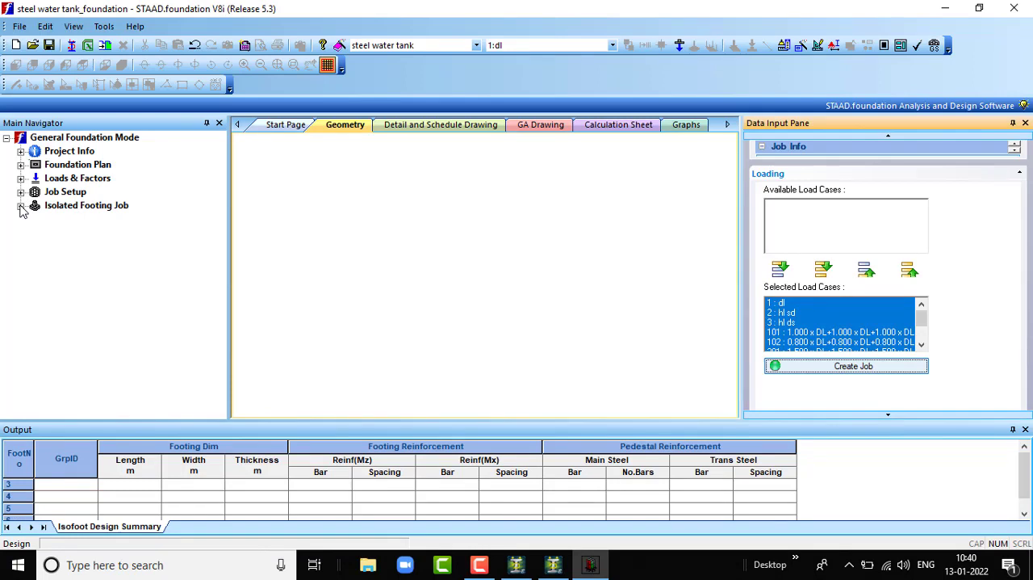
- Go through the isolated footing job's concrete and rebar, cover and soil, footing geometry, and sliding and overturning parameters, and run the footing design
left_click(22, 208)
left_click(34, 219)
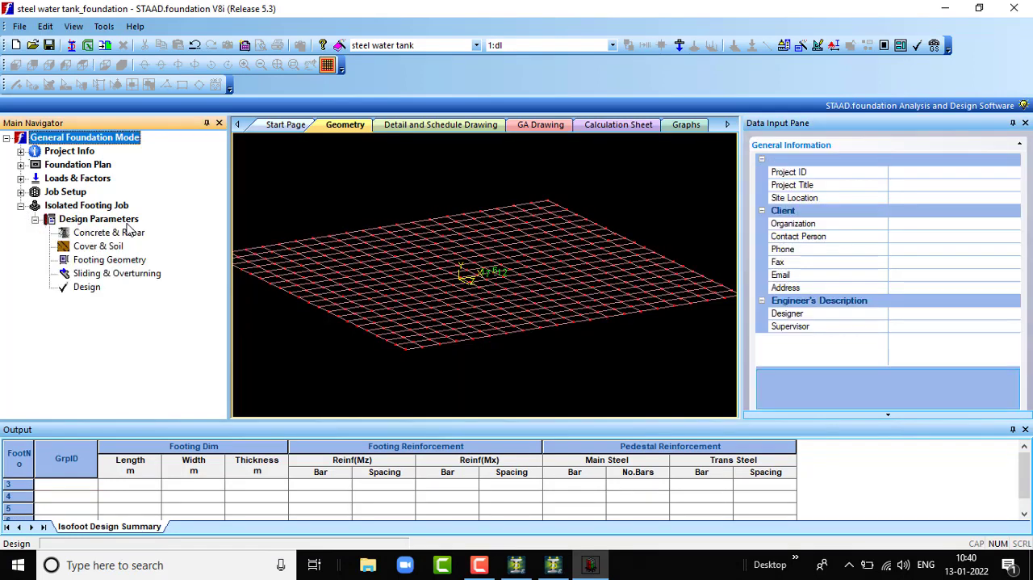
left_click(121, 233)
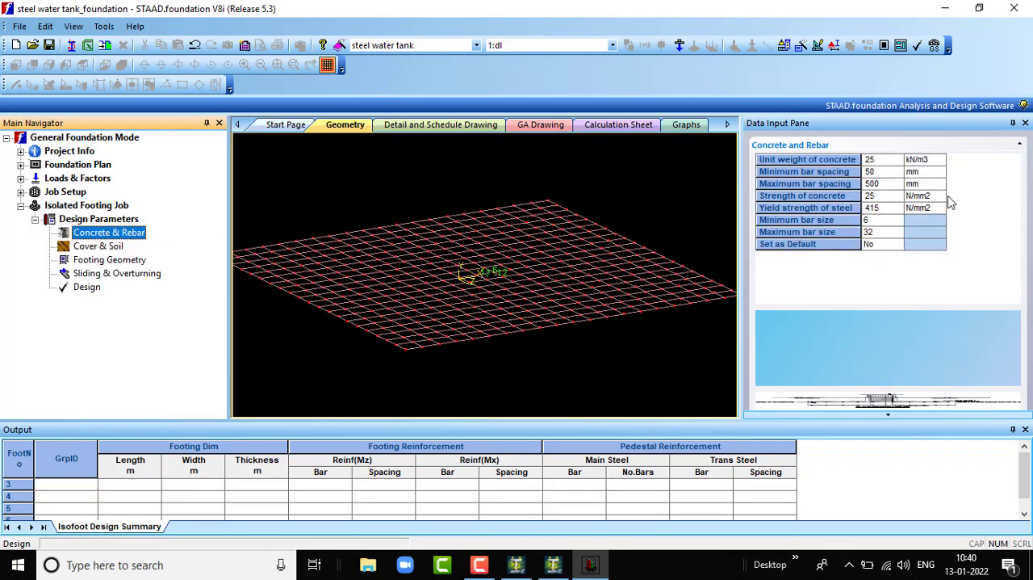
left_click(108, 246)
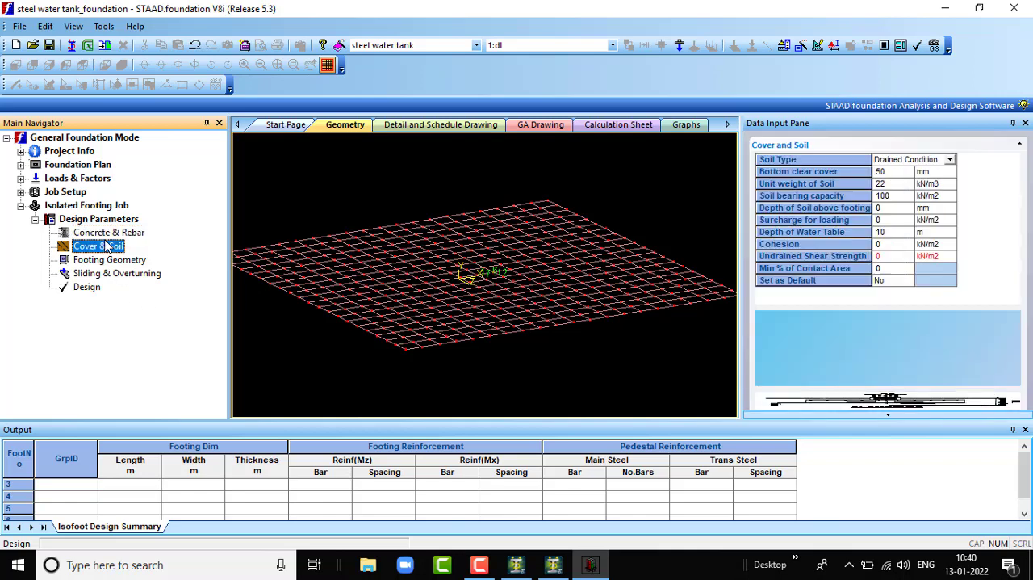
left_click(124, 261)
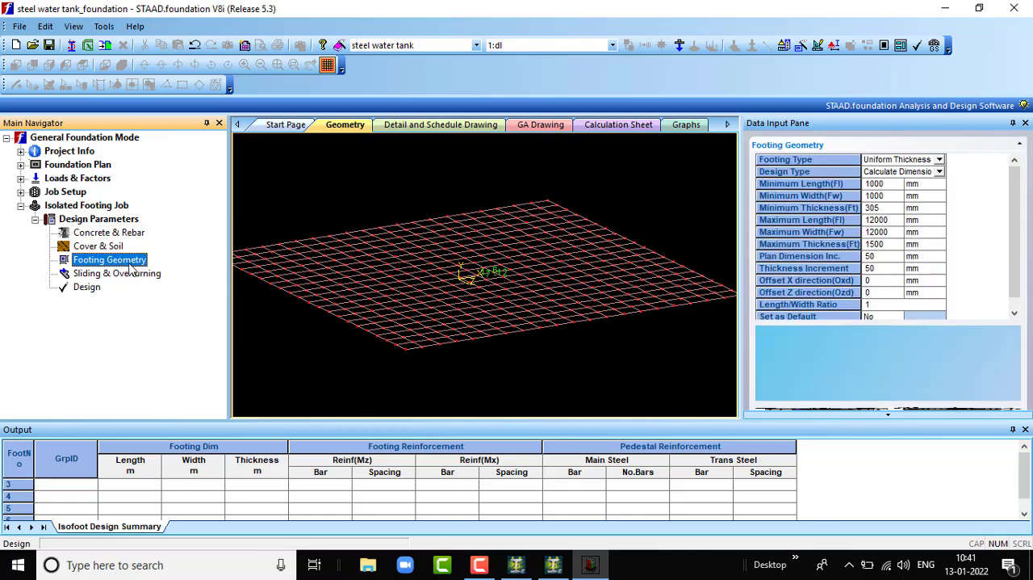
left_click(137, 276)
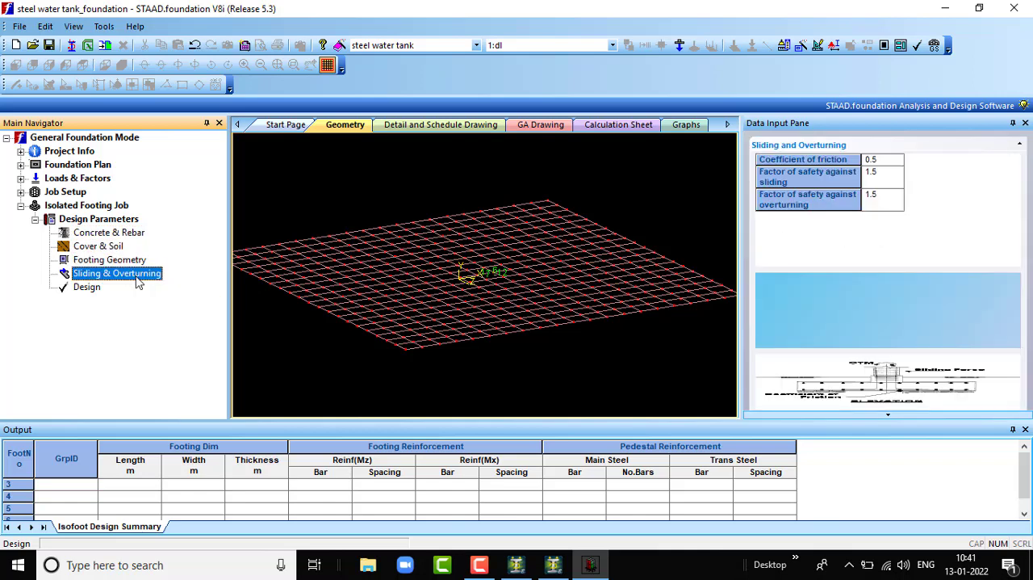
left_click(89, 289)
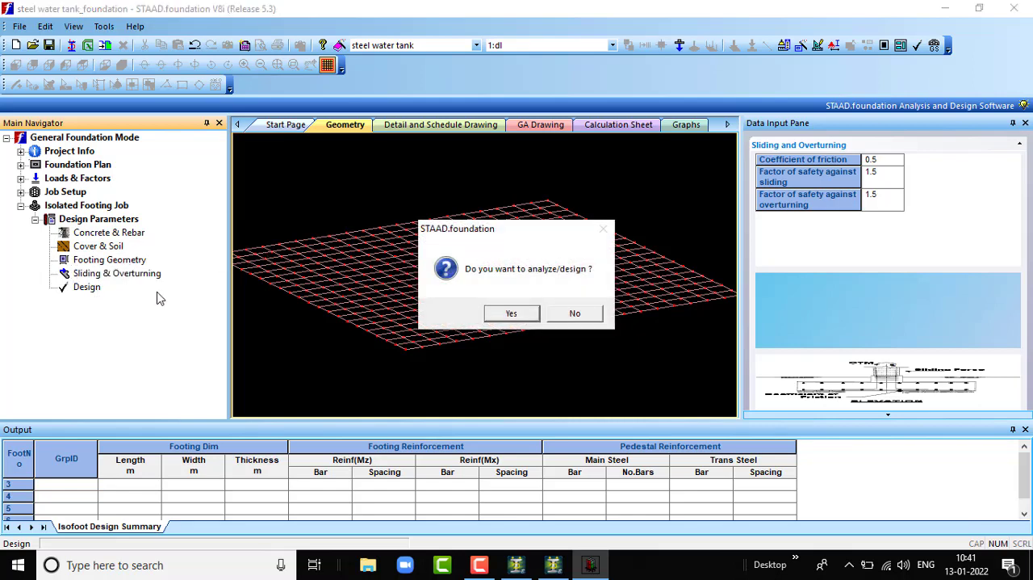
left_click(512, 314)
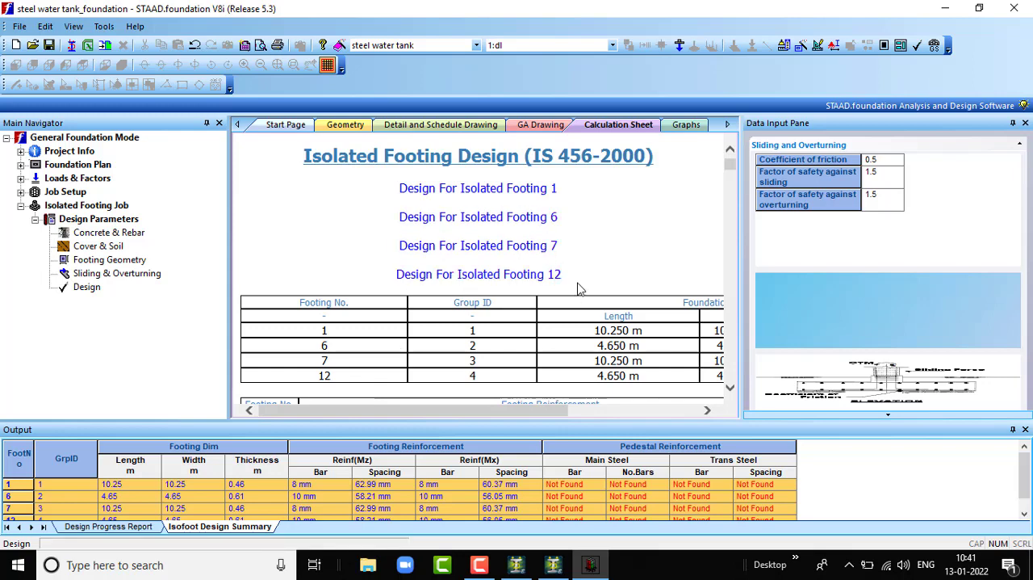
- Examine the foundation geometry and footing reinforcement summary tables for all isolated footings in the calculation sheet
scroll(575, 289, "down", 1)
scroll(572, 291, "down", 1)
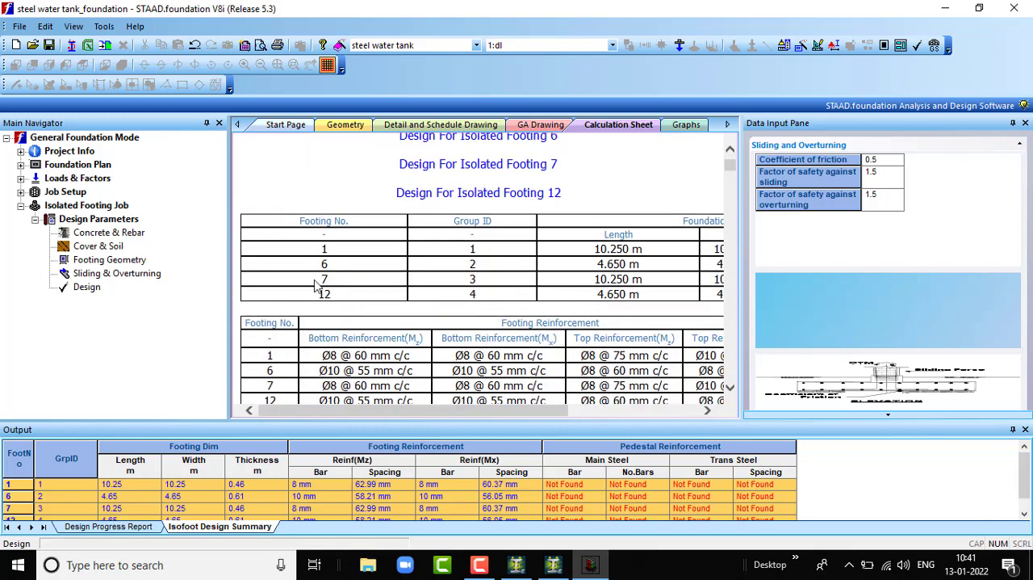
scroll(449, 276, "down", 1)
scroll(449, 276, "up", 3)
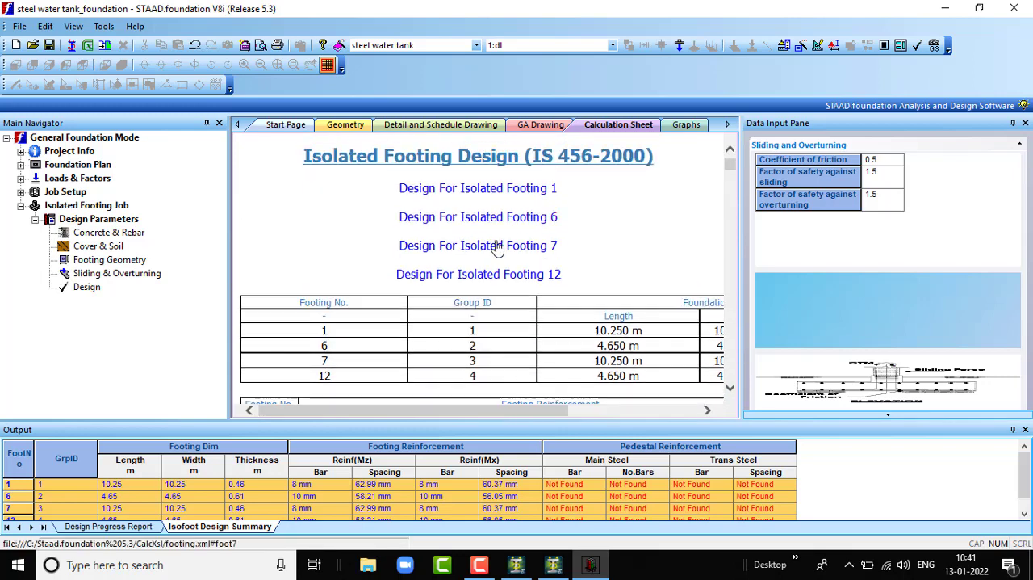
scroll(558, 275, "down", 3)
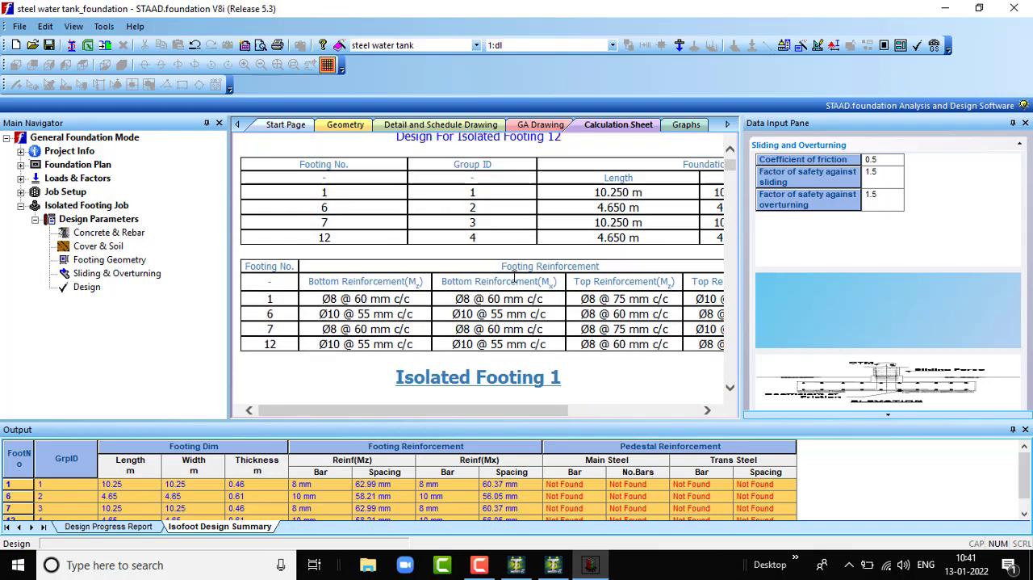
scroll(549, 306, "up", 2)
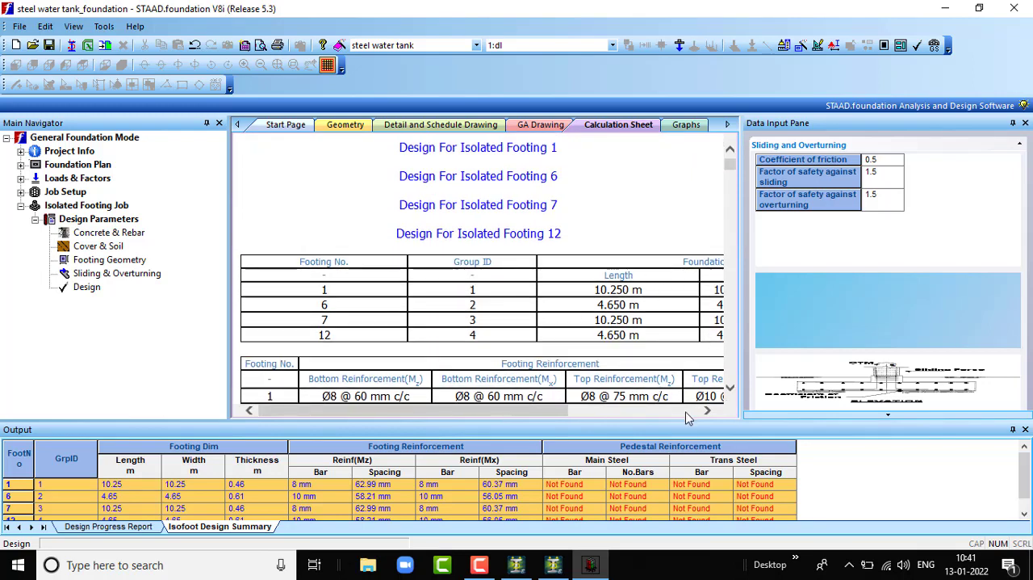
left_click_drag(490, 410, 540, 428)
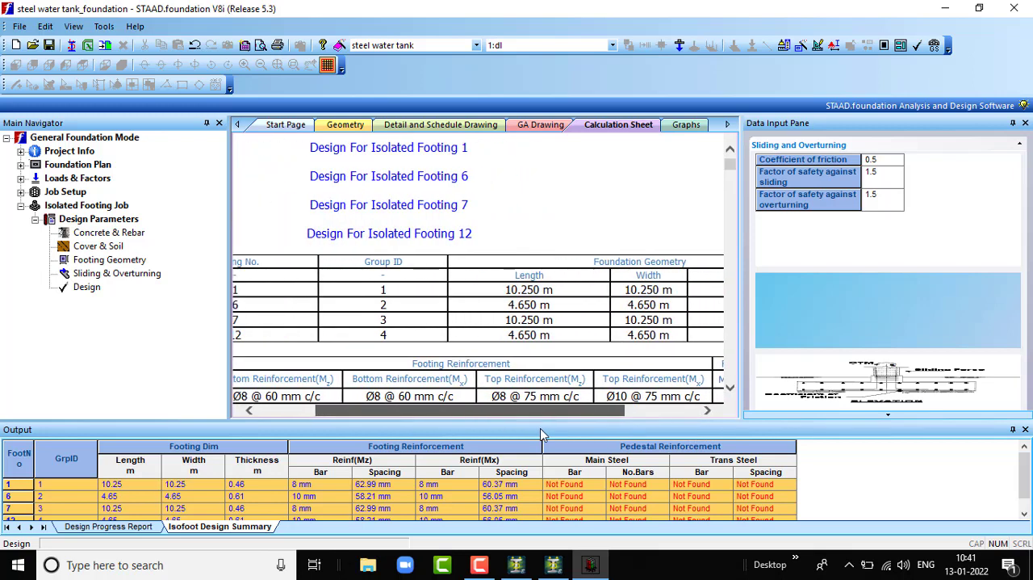
scroll(456, 298, "down", 6)
scroll(453, 295, "up", 3)
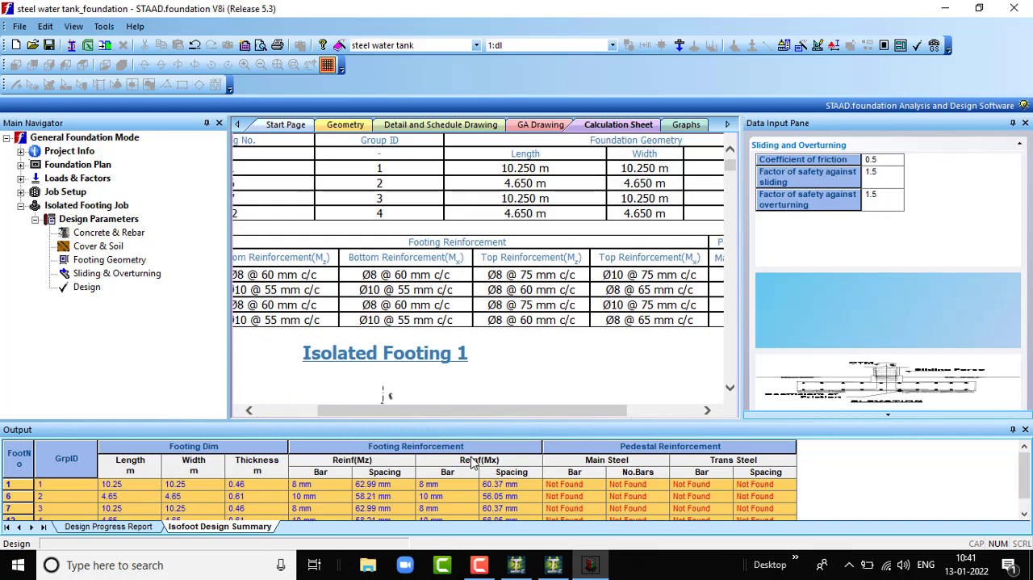
left_click_drag(450, 411, 391, 415)
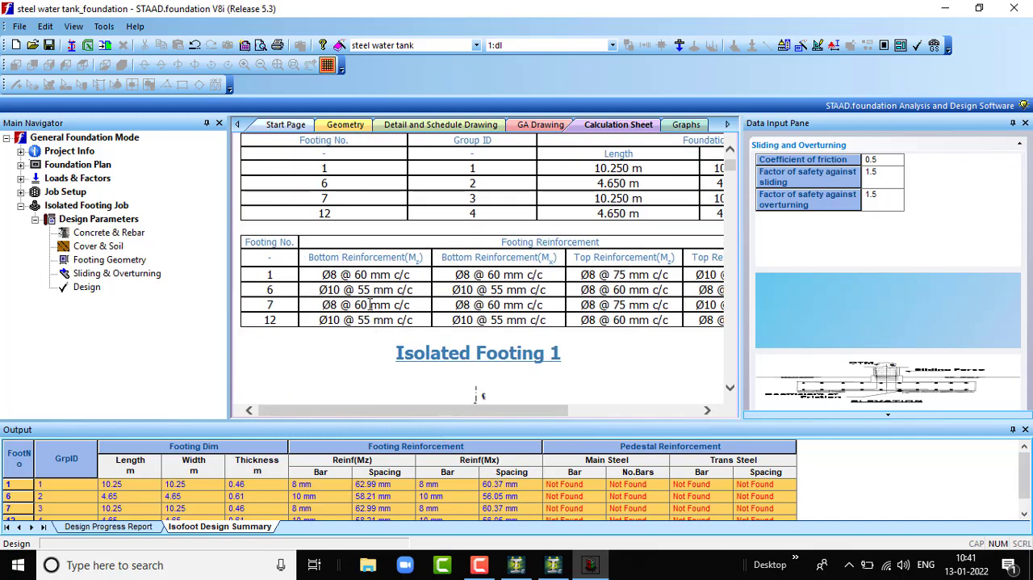
mouse_move(482, 413)
left_mouse_down()
mouse_move(661, 410)
mouse_move(557, 412)
left_mouse_up()
- Read through the Isolated Footing 1 calculations, including the elevation and plan sketches and the column and pedestal data
scroll(507, 343, "down", 5)
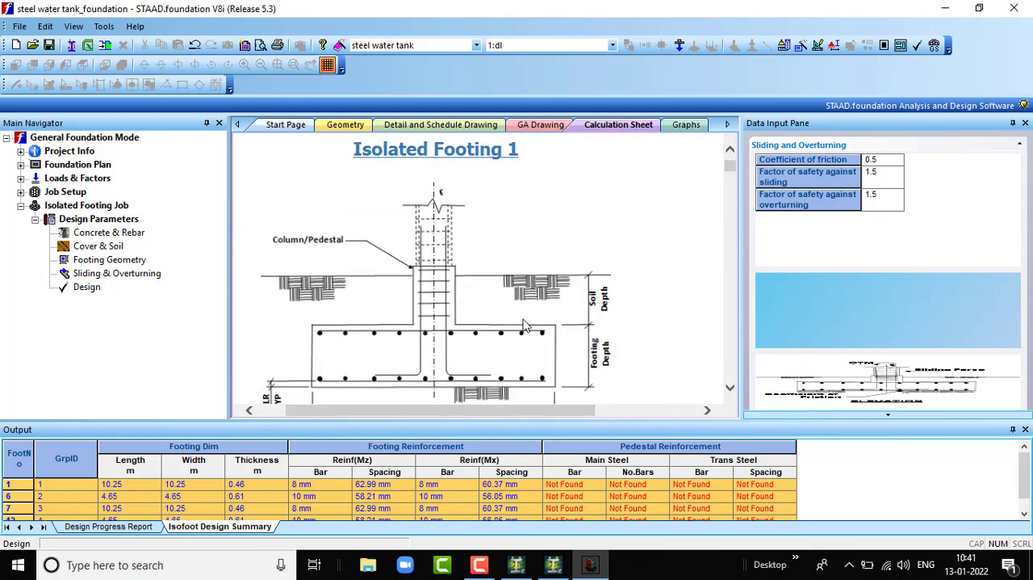
scroll(507, 343, "up", 3)
scroll(507, 342, "down", 2)
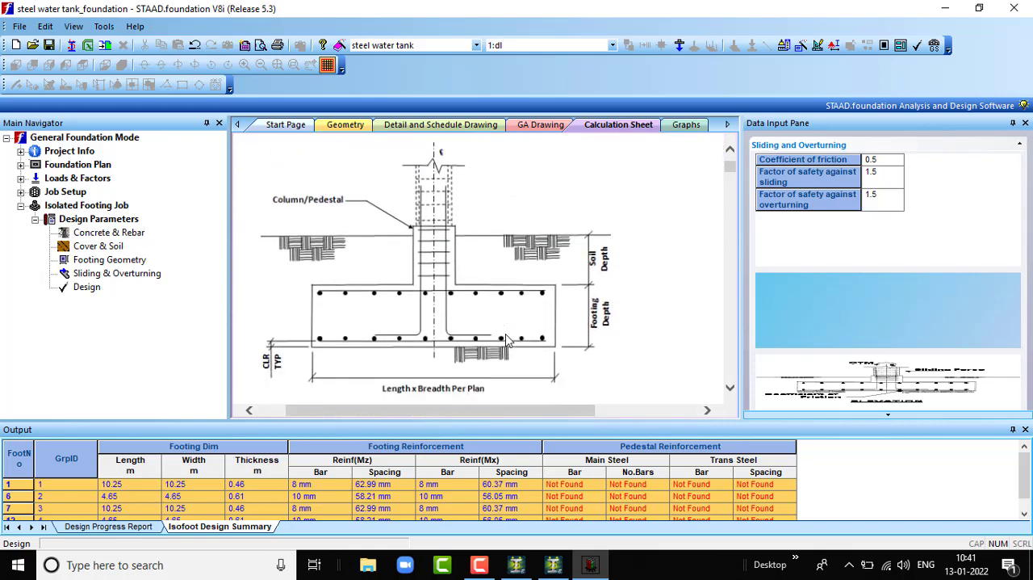
scroll(507, 340, "down", 1)
scroll(488, 343, "up", 5)
scroll(487, 342, "down", 4)
scroll(474, 349, "up", 1)
scroll(472, 348, "down", 14)
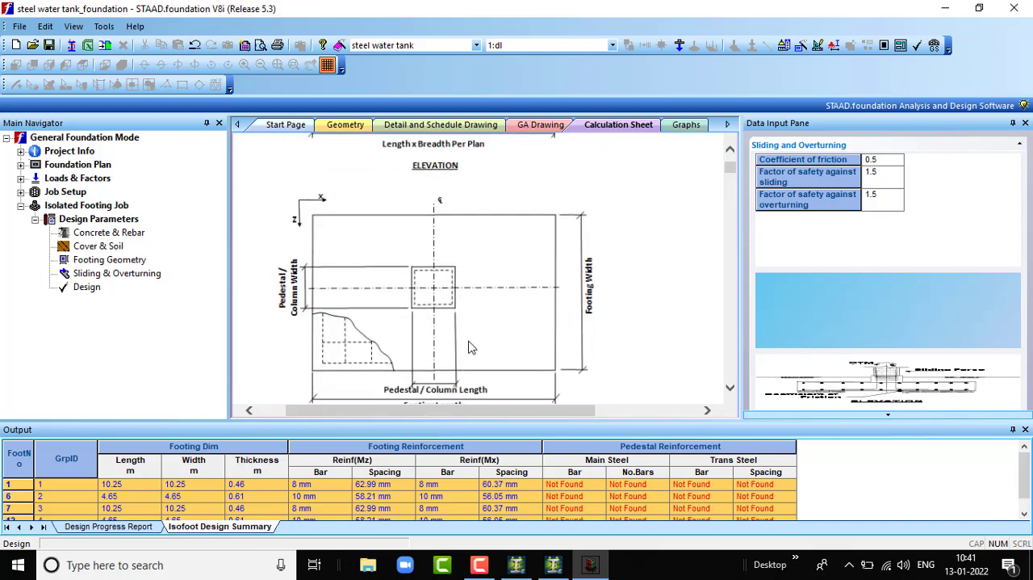
scroll(472, 348, "down", 15)
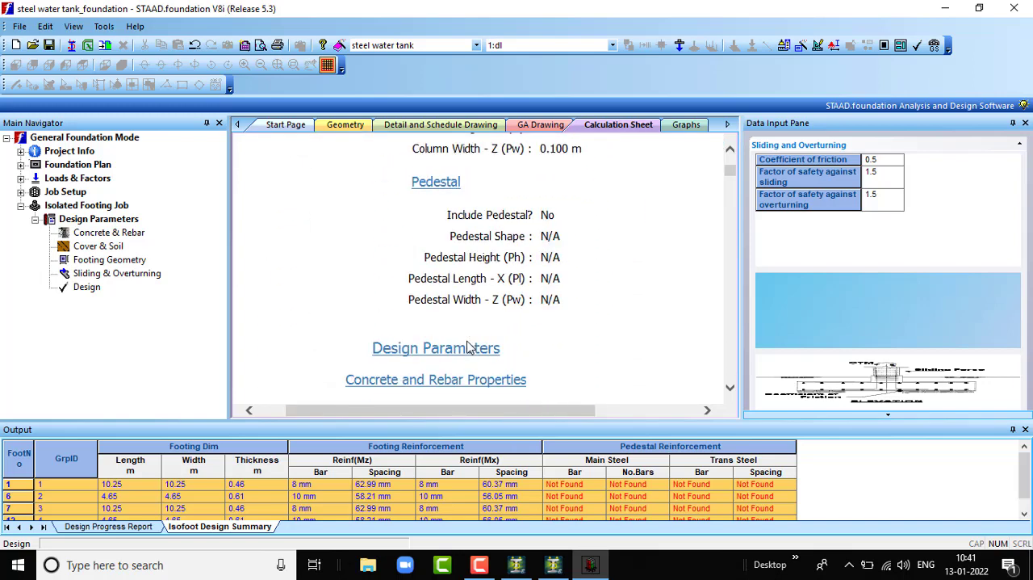
- Open the detail drawing of footing 1 and inspect its elevation around the column, dowels and footing length dimension
left_click(441, 124)
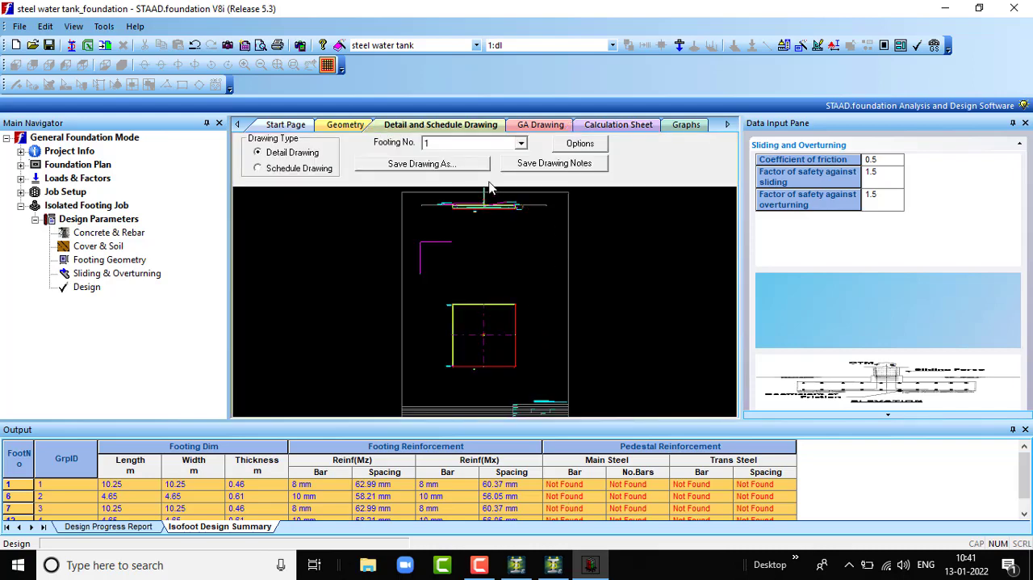
scroll(488, 201, "up", 5)
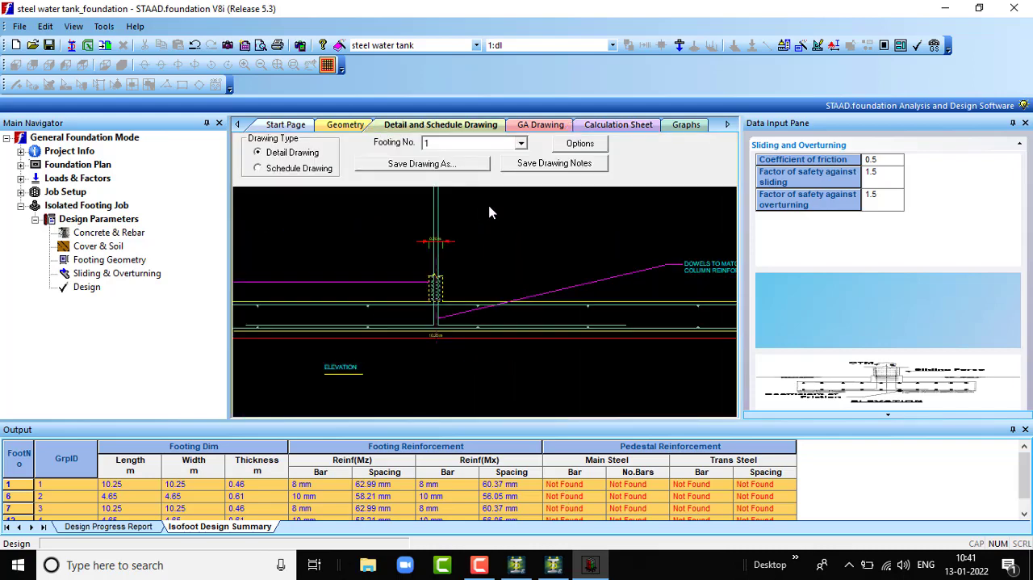
scroll(424, 353, "up", 3)
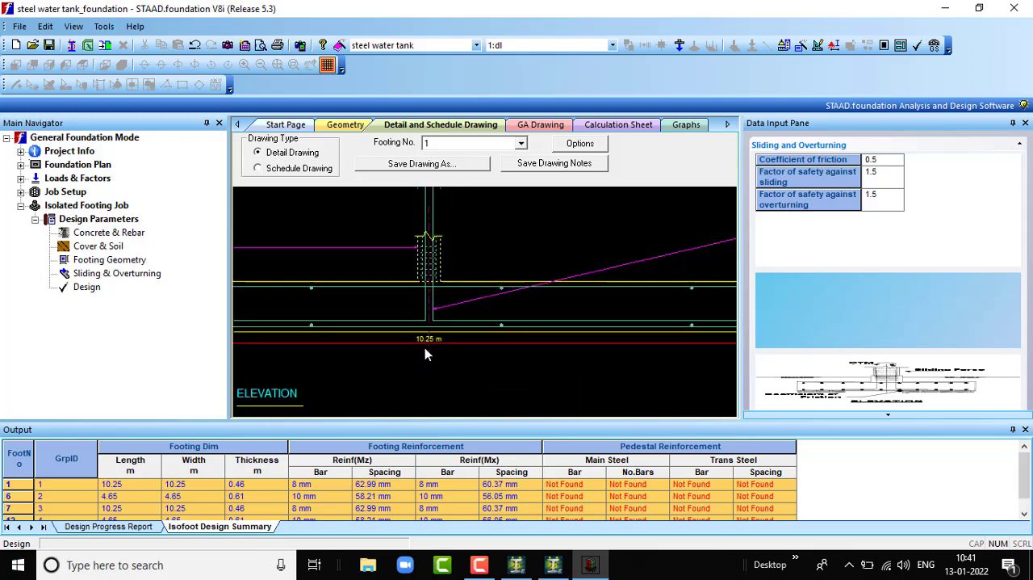
scroll(425, 351, "down", 2)
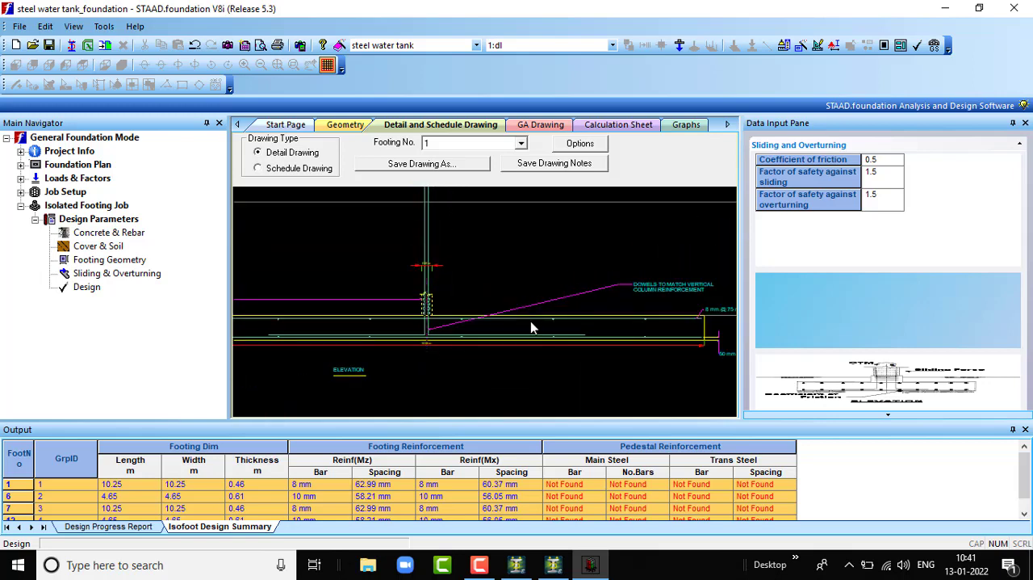
scroll(565, 327, "up", 2)
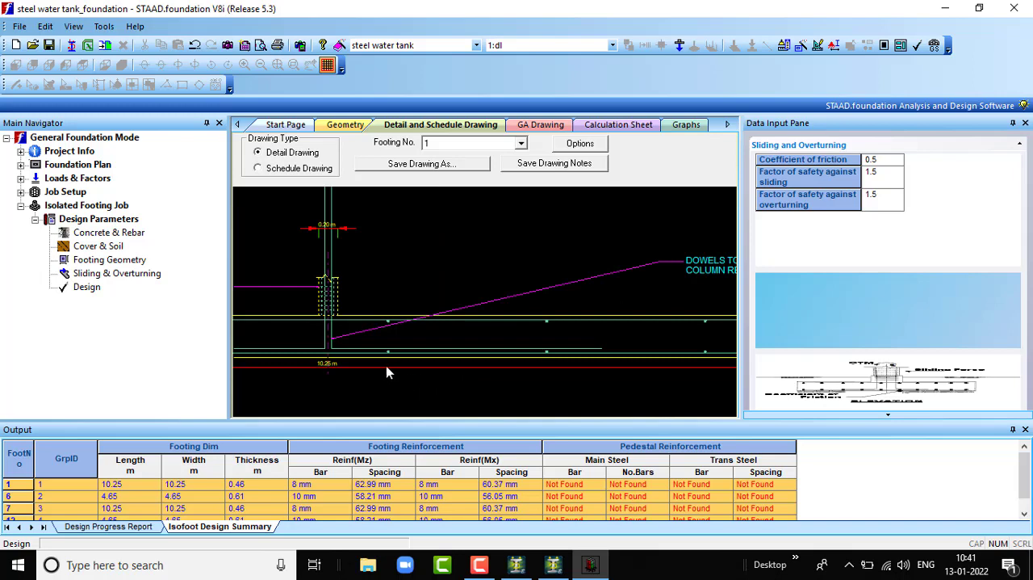
scroll(343, 353, "up", 1)
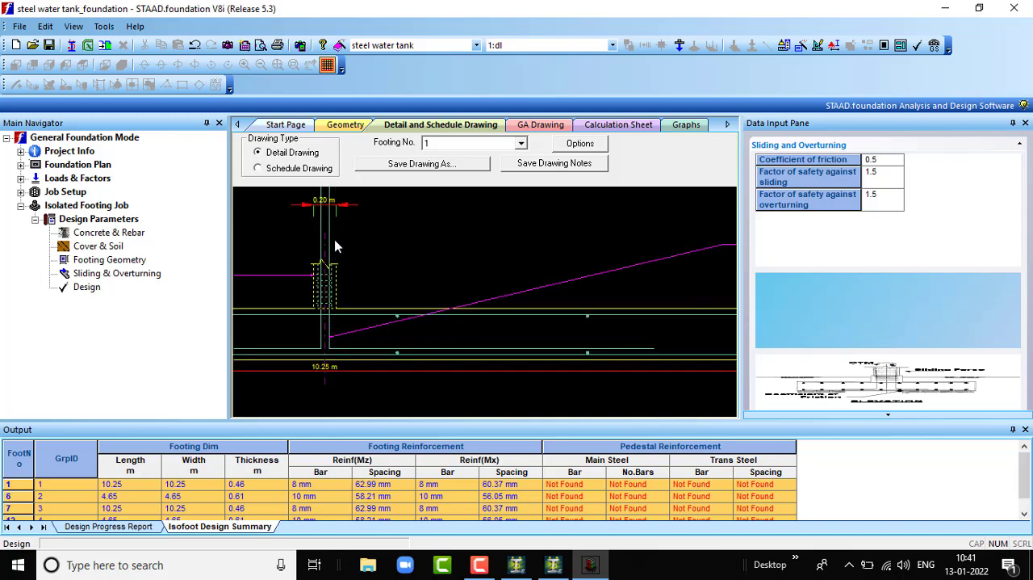
scroll(538, 343, "down", 4)
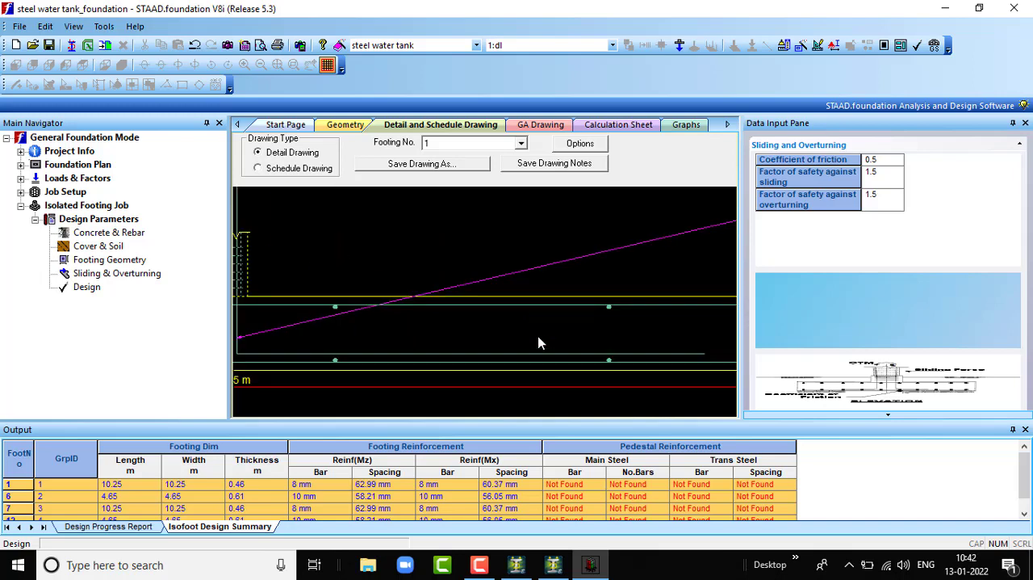
scroll(541, 348, "up", 3)
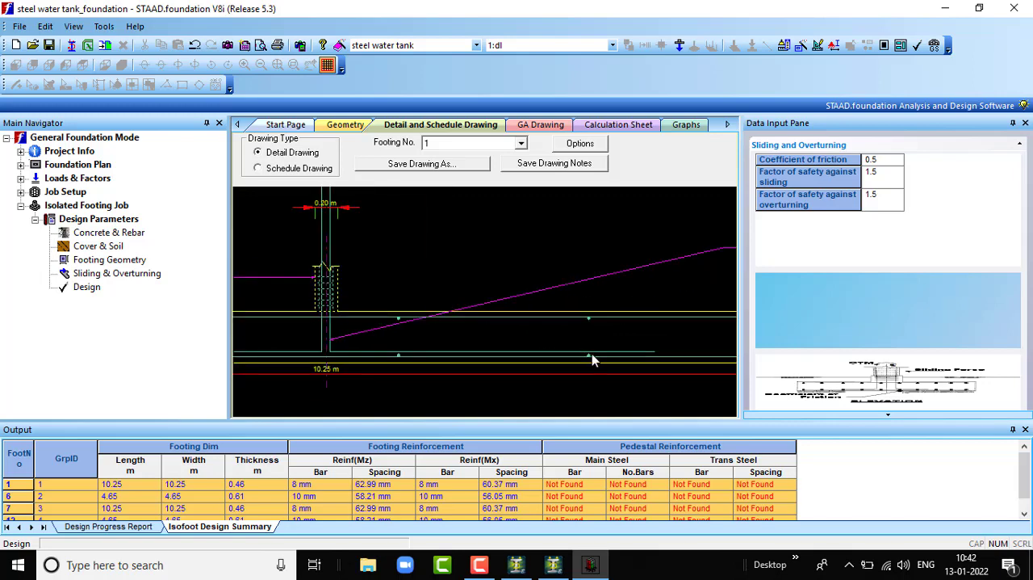
scroll(470, 360, "up", 2)
scroll(473, 366, "down", 4)
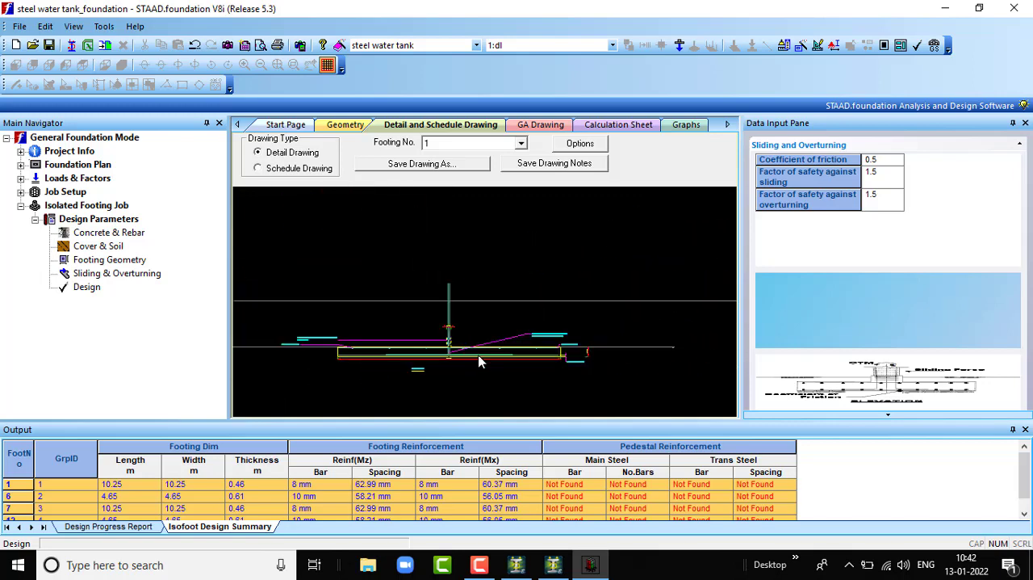
- Inspect the footing's outer edge in the elevation for its bar spacing, clear cover and thickness dimension
scroll(597, 375, "up", 5)
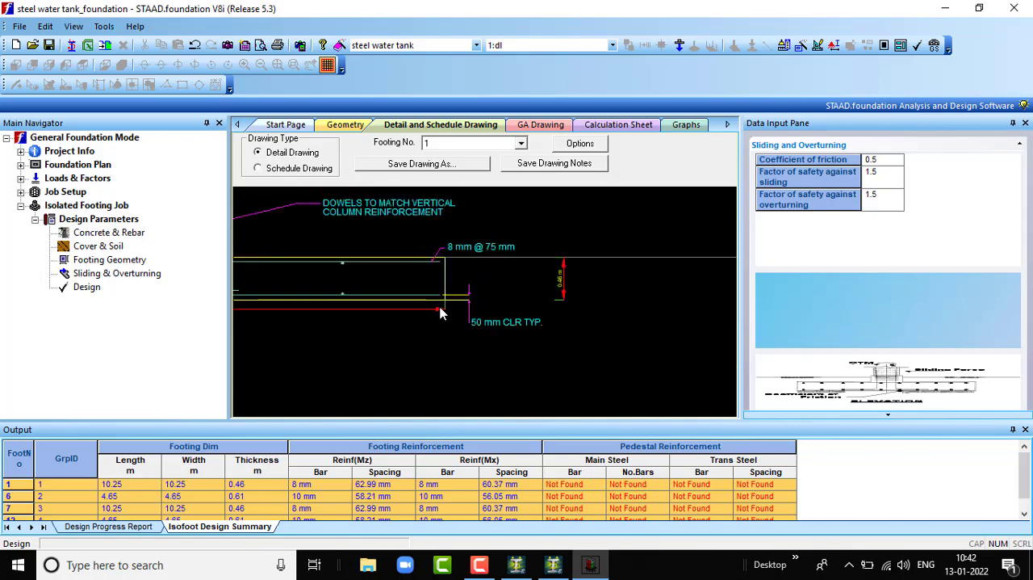
scroll(440, 313, "up", 1)
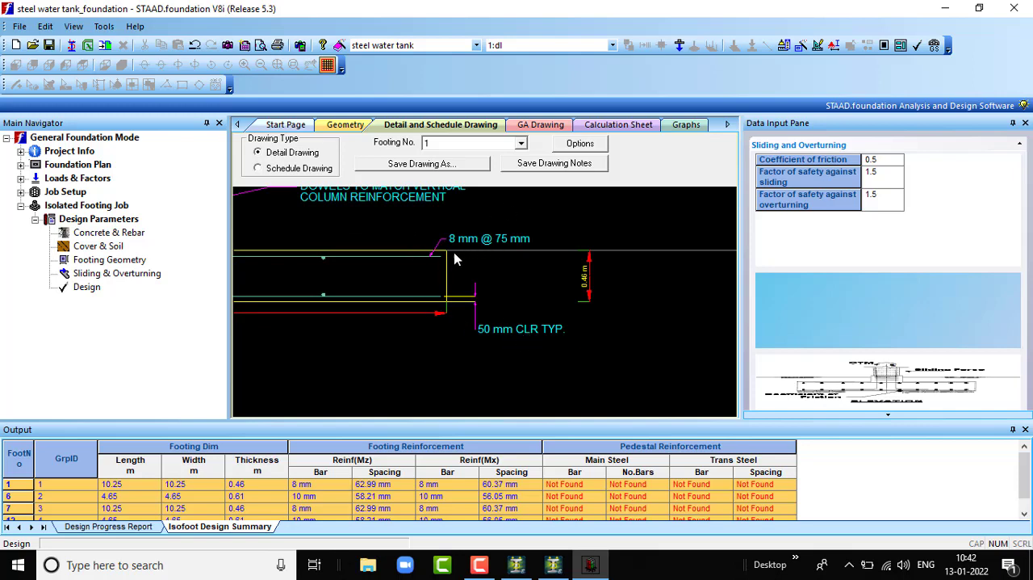
scroll(374, 302, "down", 4)
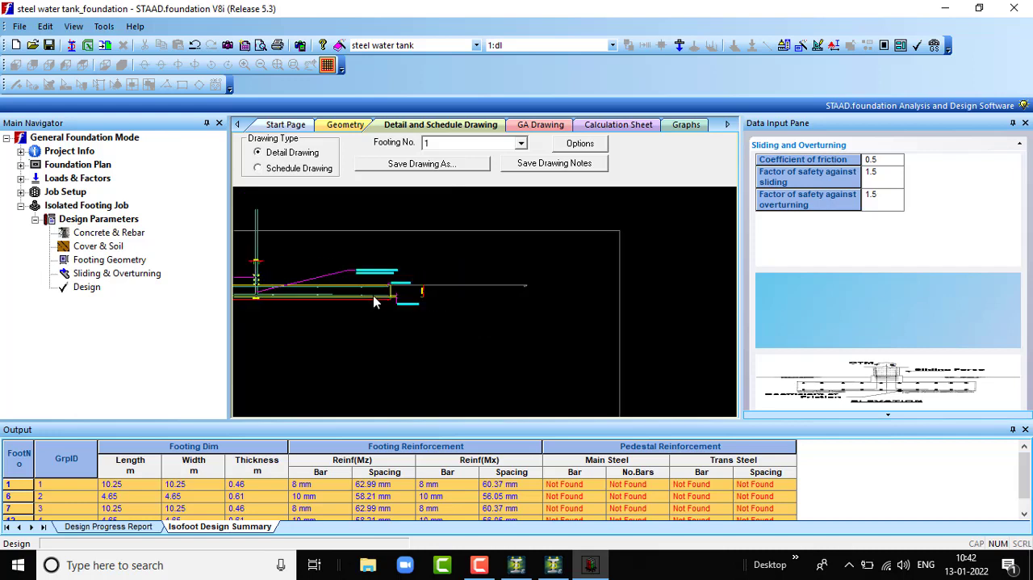
scroll(366, 292, "up", 5)
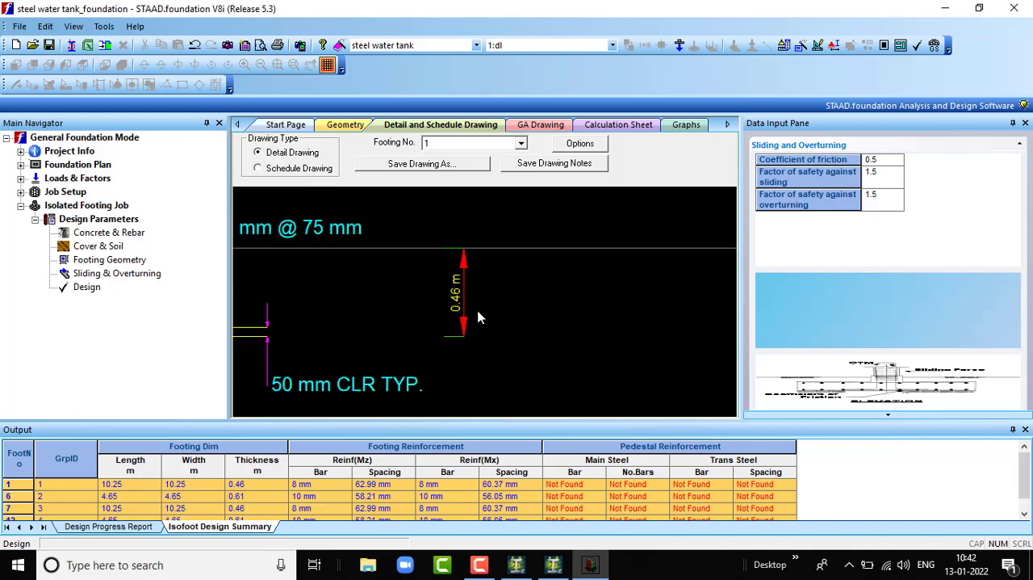
scroll(436, 320, "down", 5)
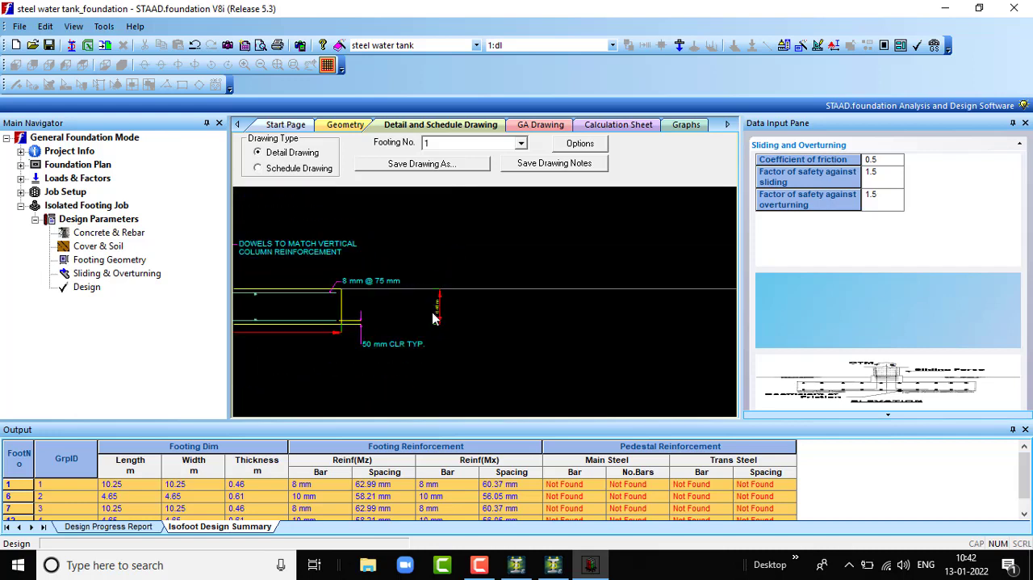
scroll(323, 307, "down", 2)
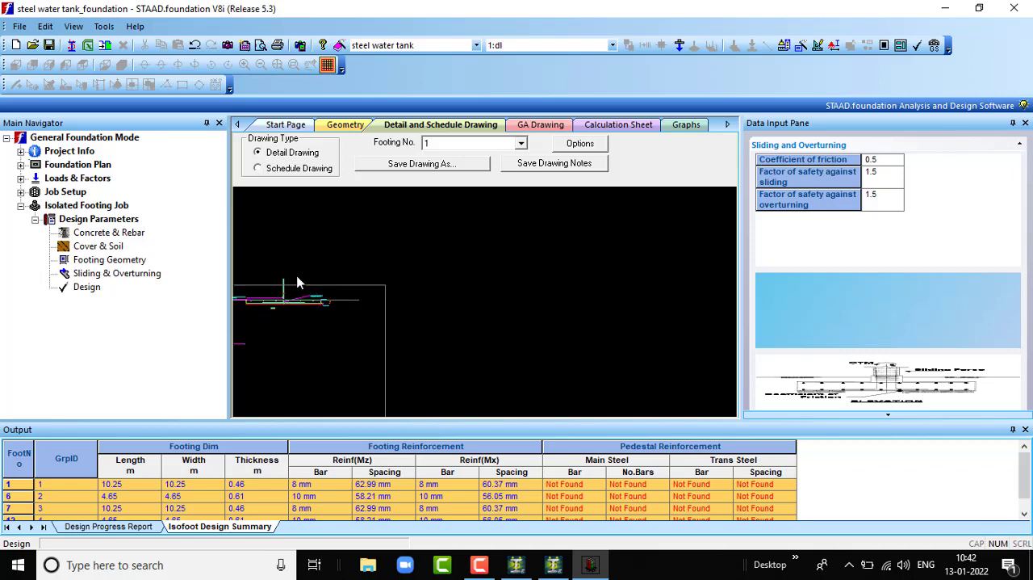
scroll(275, 287, "down", 3)
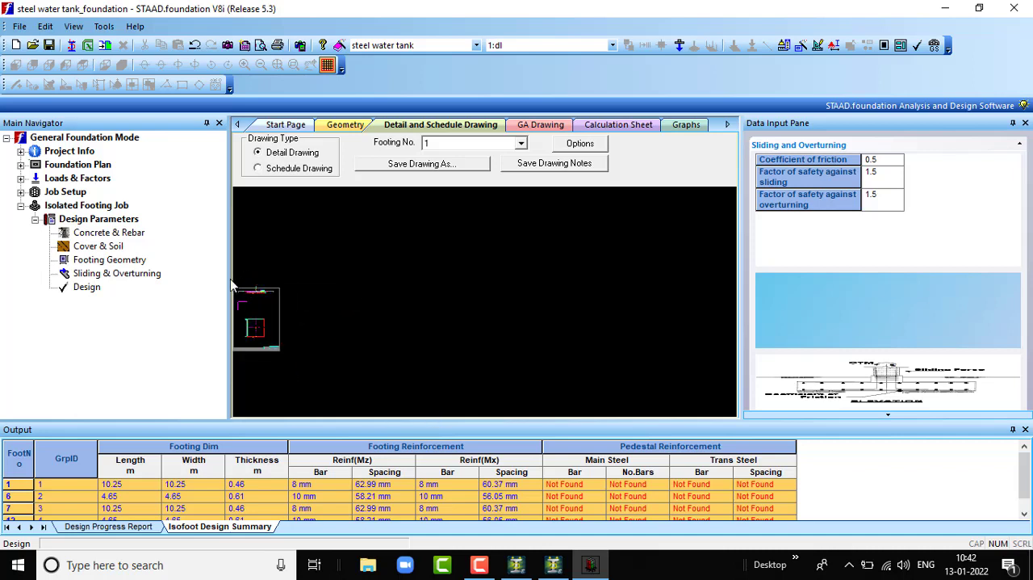
scroll(239, 291, "up", 4)
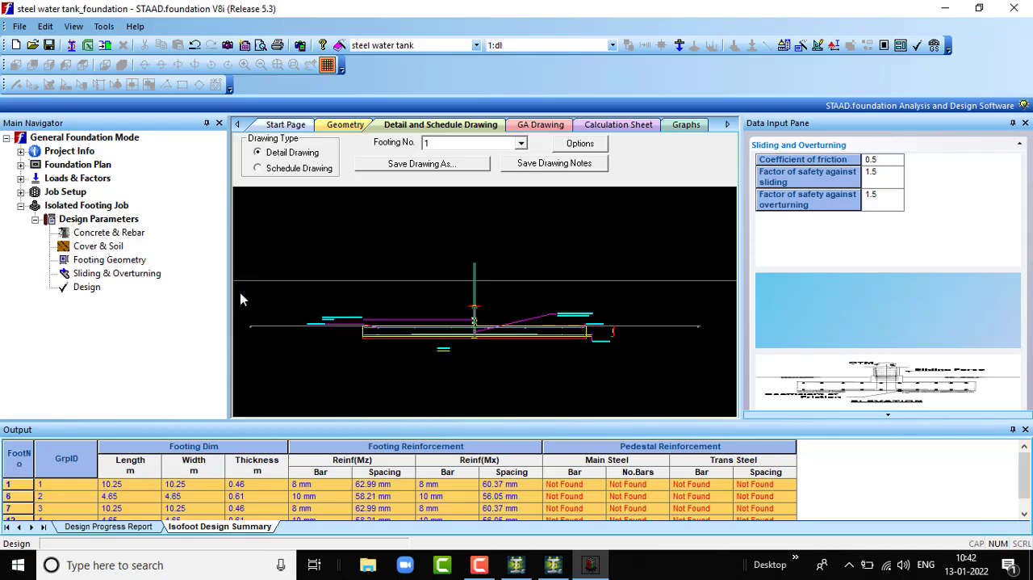
- Inspect the column/pedestal note and the bar spacing label at the footing's outer edge in the elevation
scroll(259, 332, "up", 4)
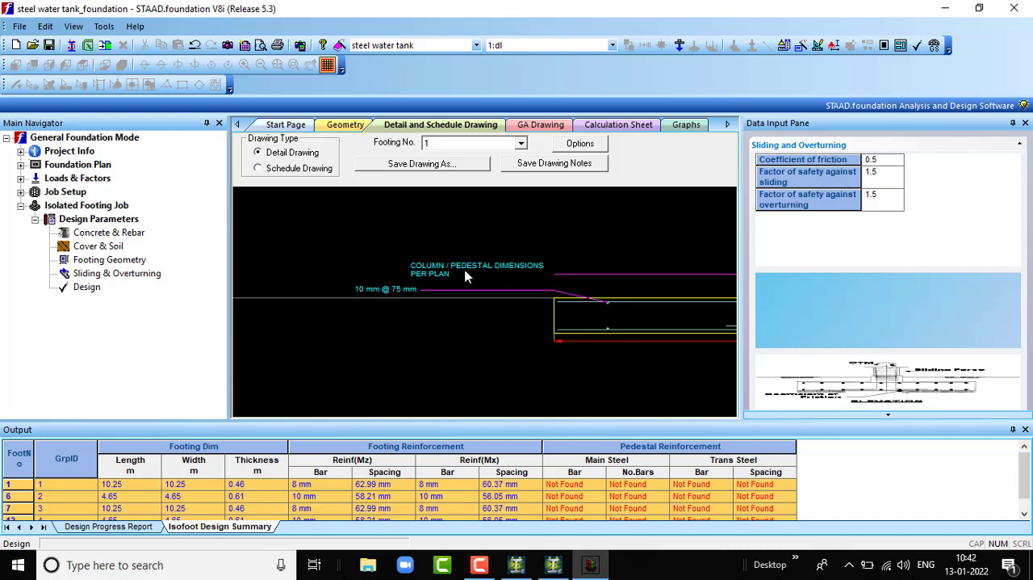
scroll(620, 306, "up", 4)
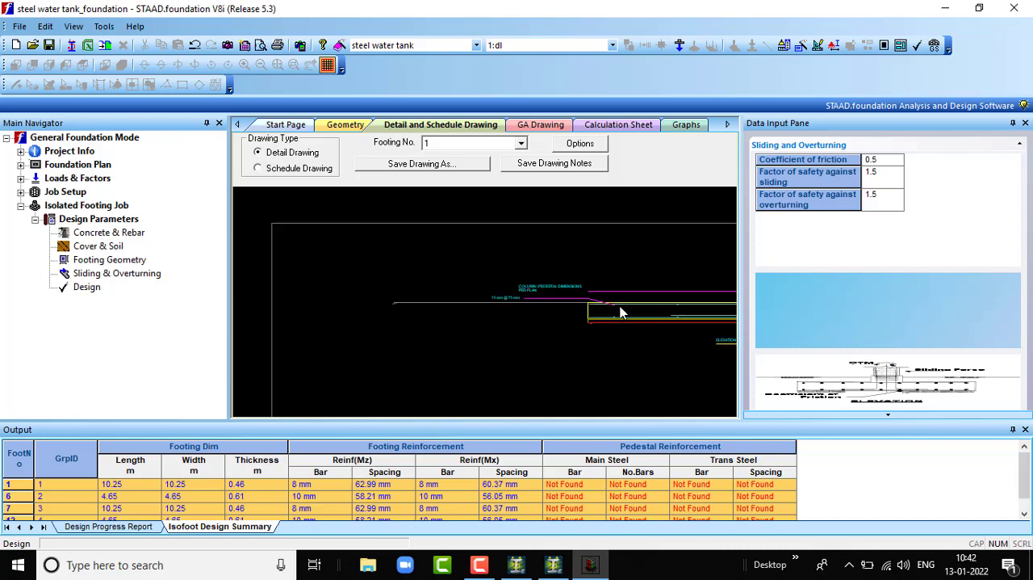
scroll(620, 313, "down", 6)
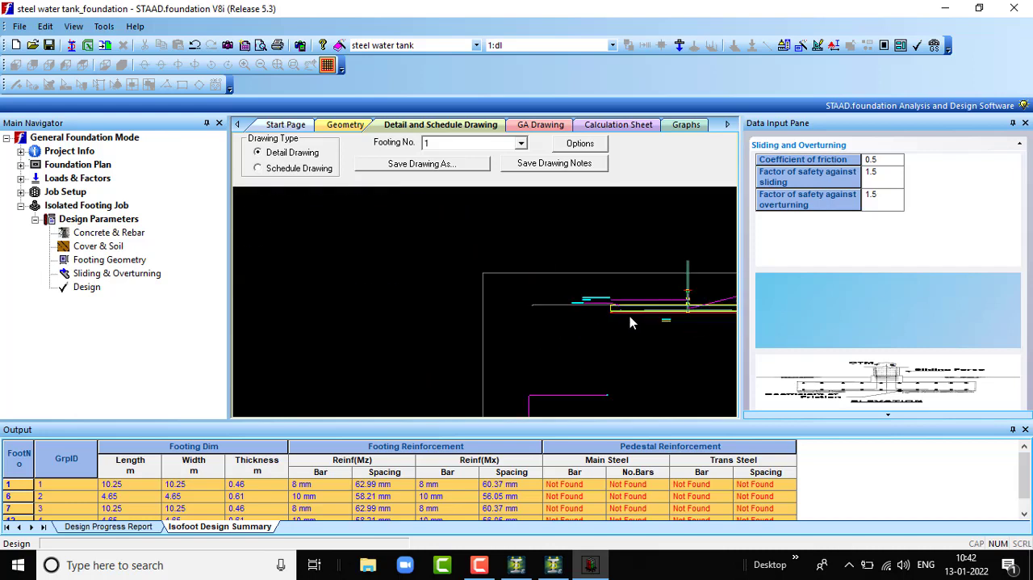
scroll(674, 406, "up", 5)
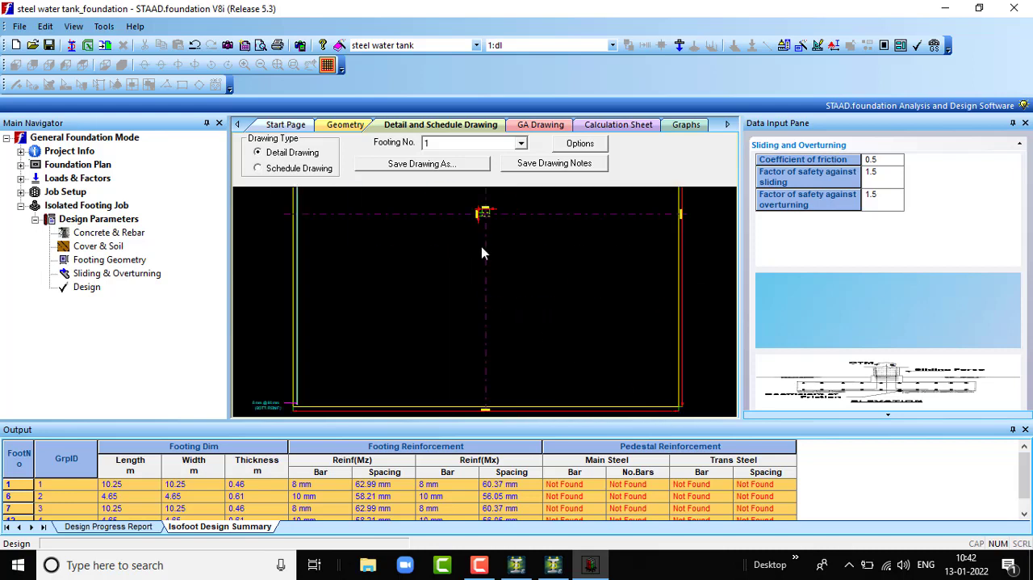
- Examine the plan view of footing 1, including the column dimensions at its centre
scroll(483, 211, "up", 5)
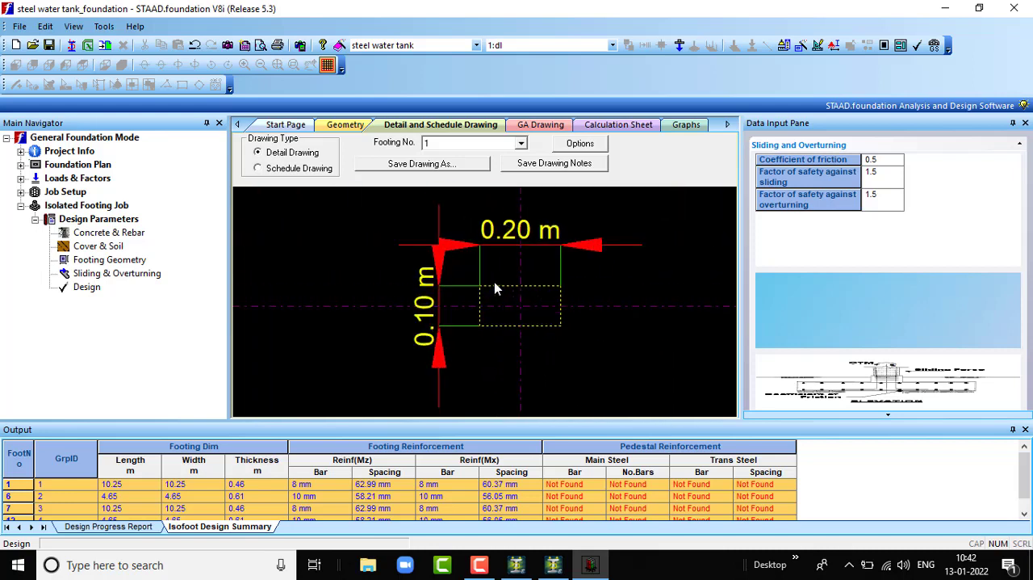
scroll(494, 282, "down", 1)
scroll(517, 255, "up", 2)
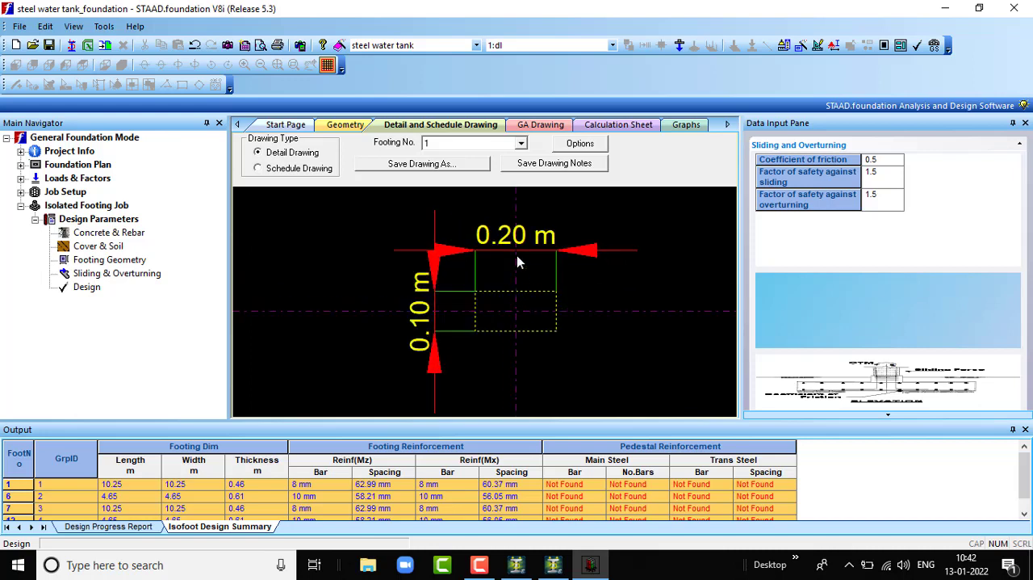
scroll(461, 346, "down", 4)
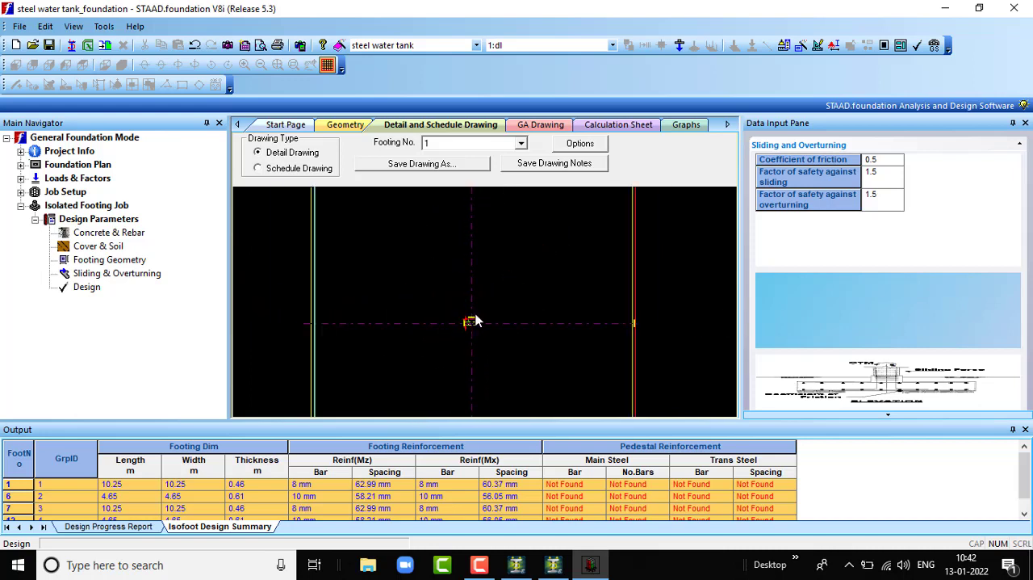
scroll(487, 343, "down", 1)
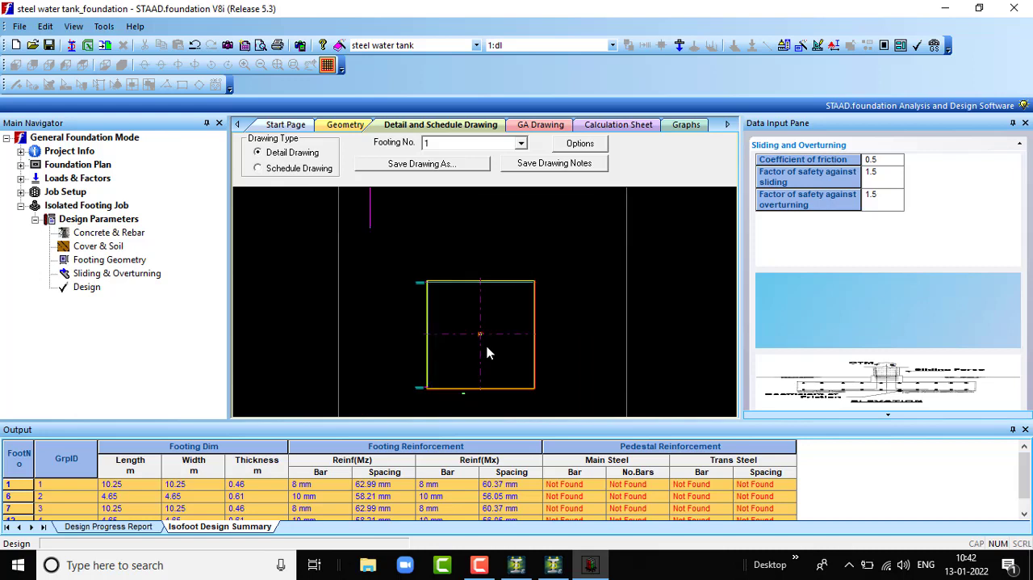
- Open the general arrangement drawing and inspect the layout of the isolated footings and the column spacing dimension
left_click(538, 125)
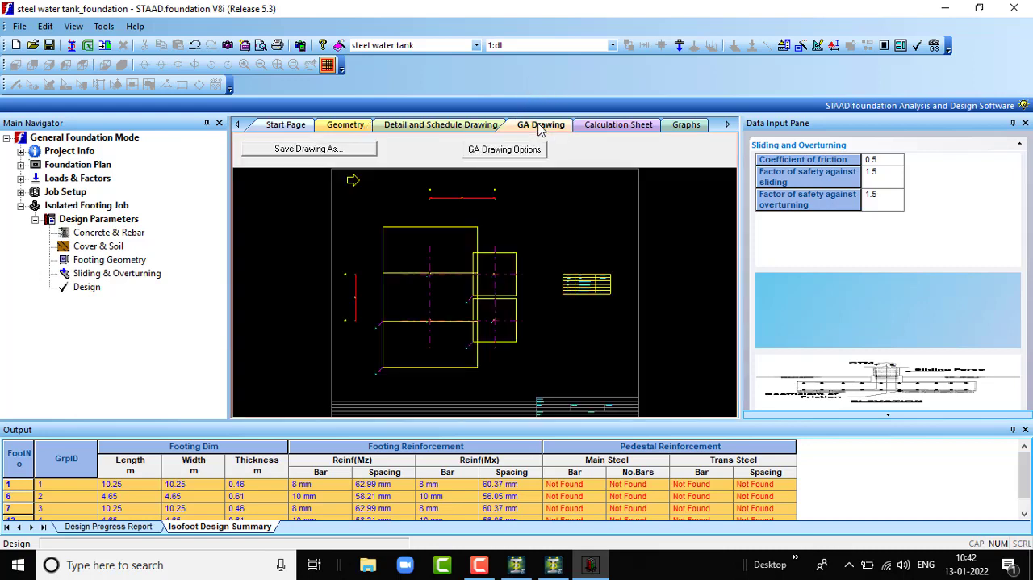
scroll(472, 314, "up", 6)
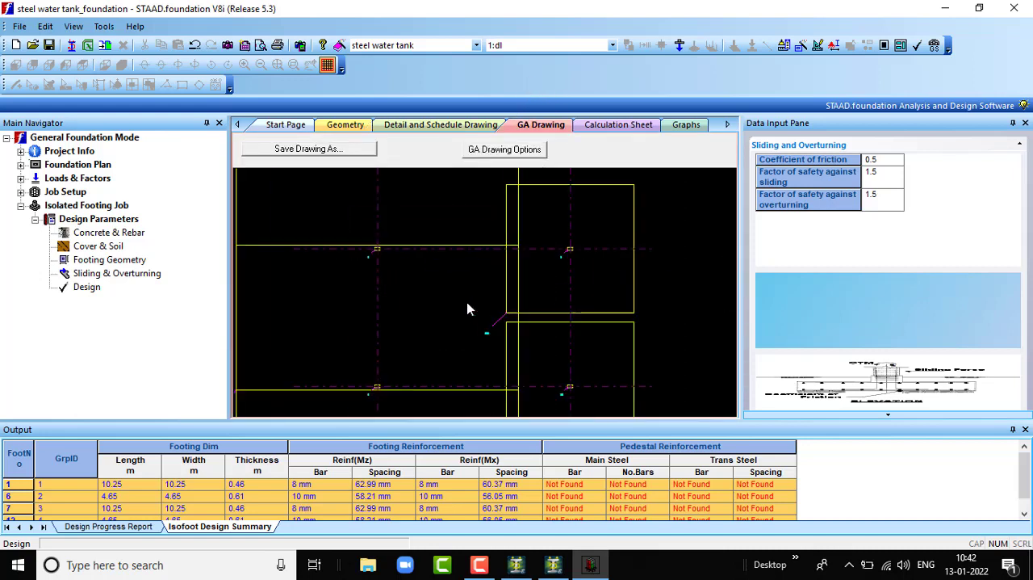
scroll(278, 205, "down", 6)
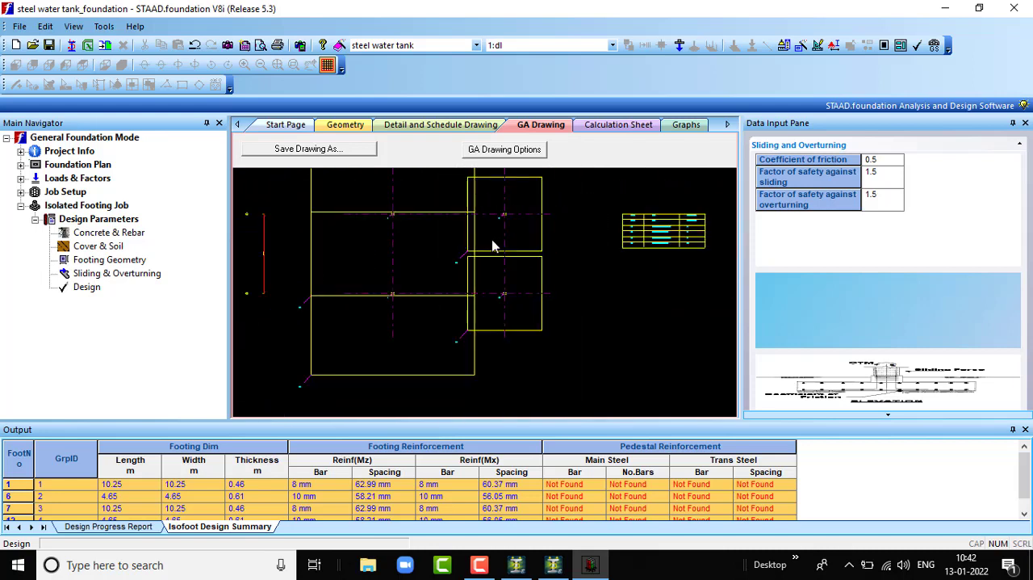
scroll(451, 185, "down", 2)
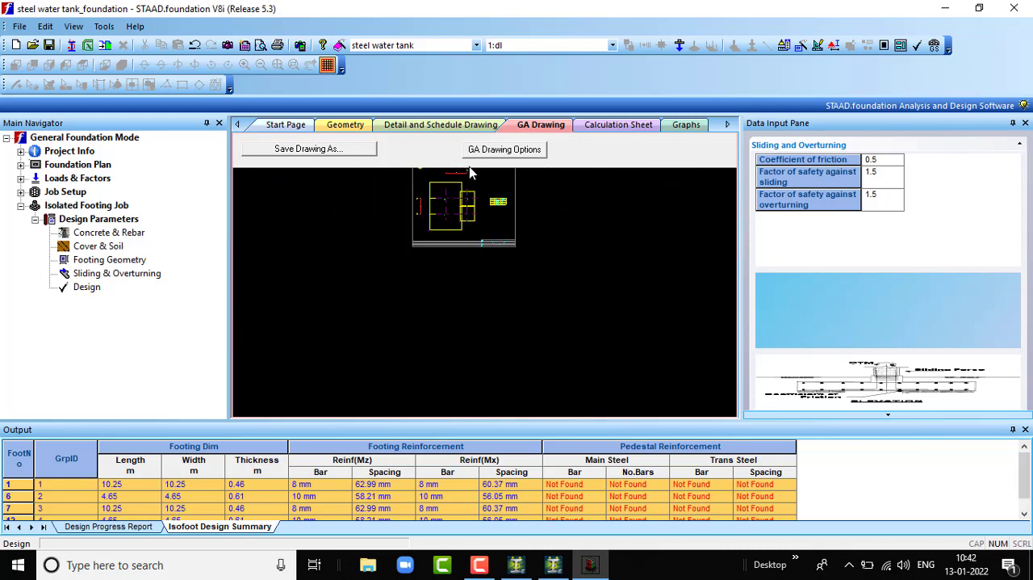
scroll(452, 178, "up", 1)
scroll(454, 175, "down", 1)
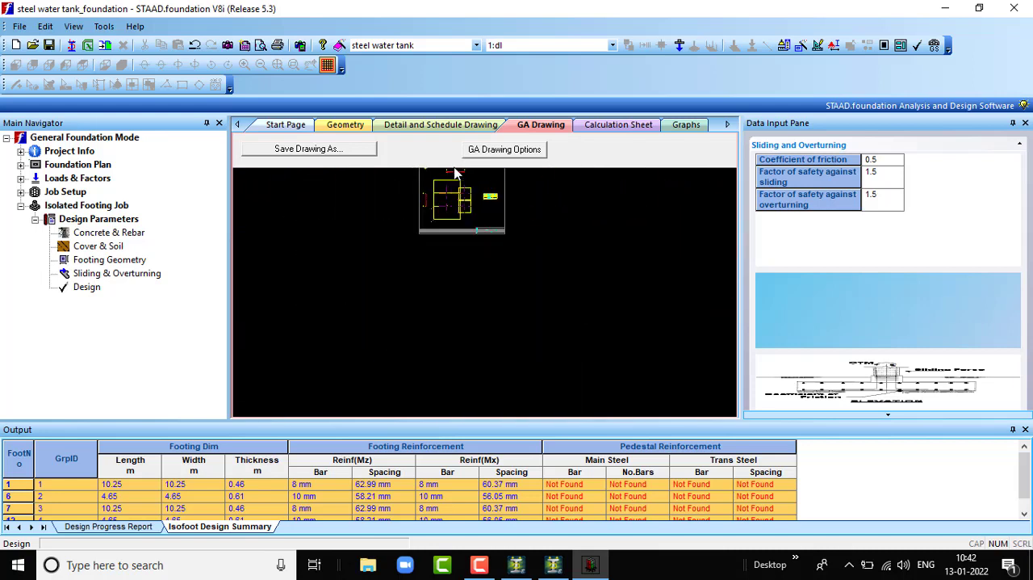
scroll(455, 174, "up", 3)
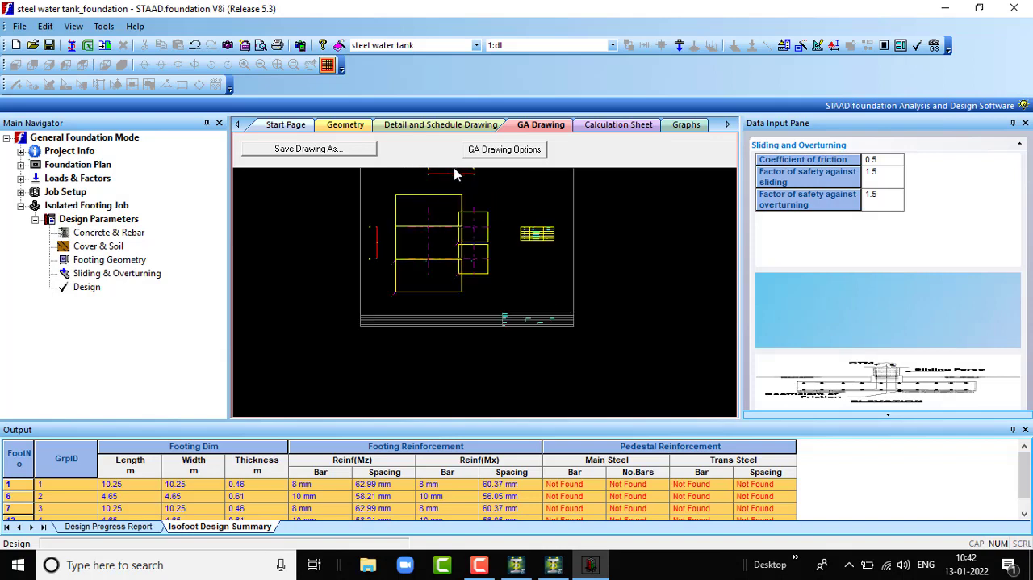
scroll(454, 174, "up", 5)
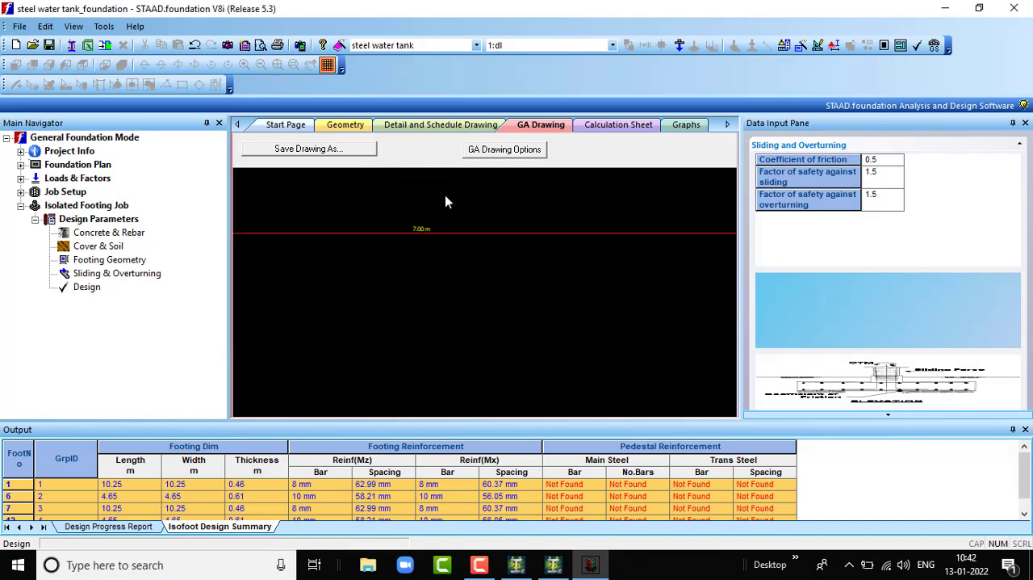
scroll(450, 201, "down", 5)
- Read the footing table in the general arrangement drawing for marks, sizes and column numbers
scroll(609, 315, "up", 2)
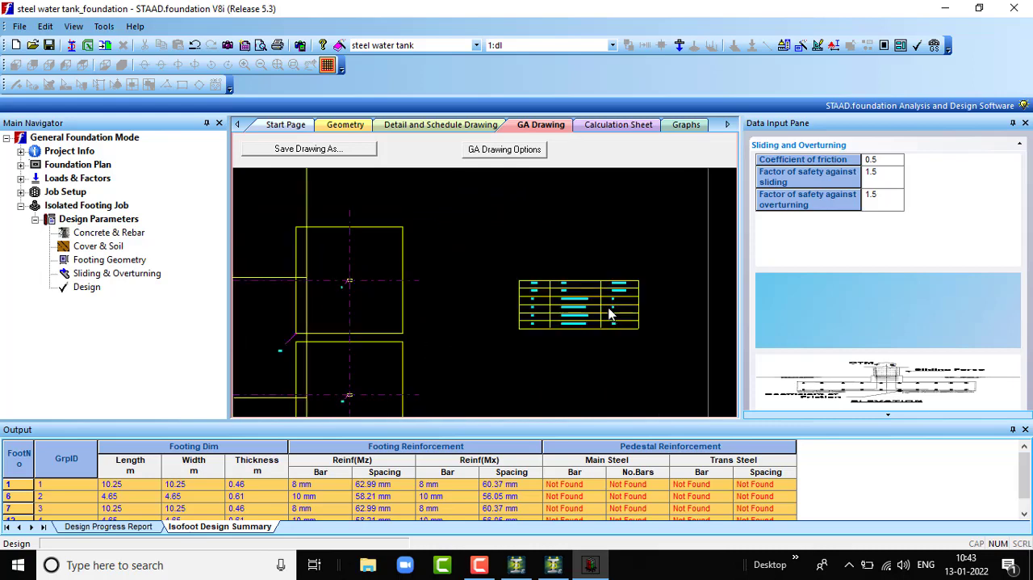
scroll(609, 314, "up", 3)
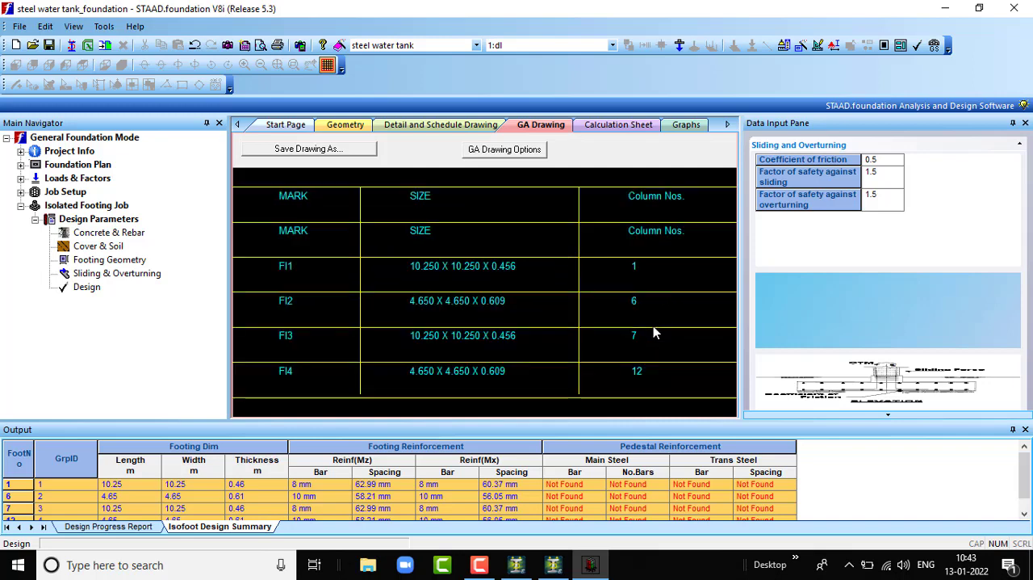
scroll(653, 327, "down", 2)
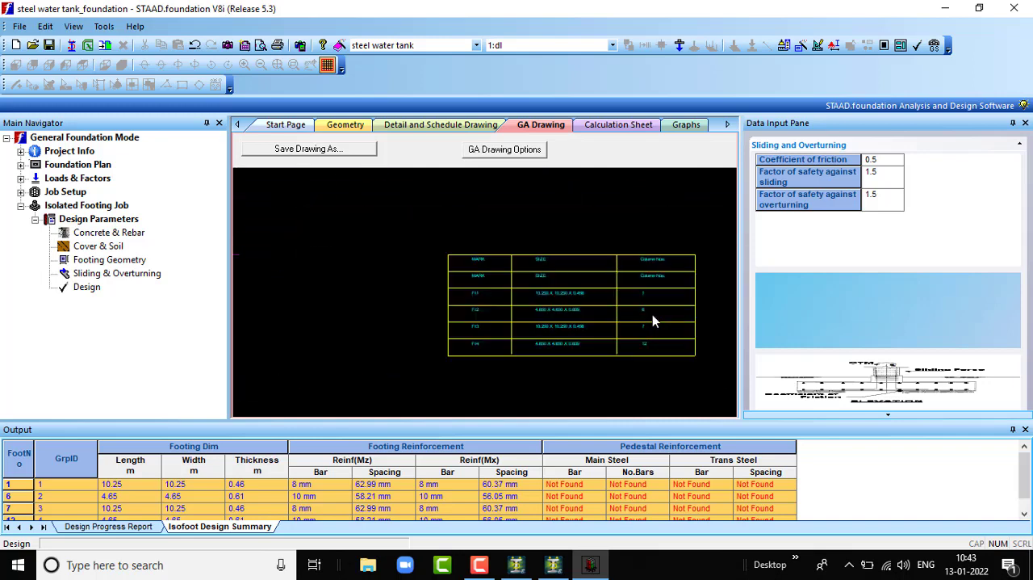
- Revisit the calculation sheet and geometry view, and close STAAD.foundation, saving the changes to steel water tank_foundation.xml
left_click(618, 129)
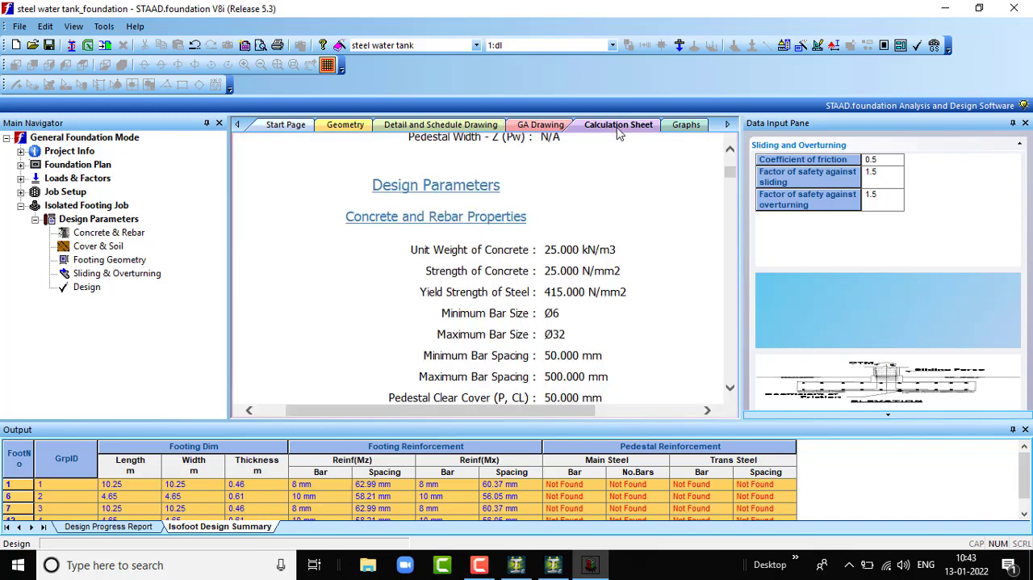
left_click(355, 127)
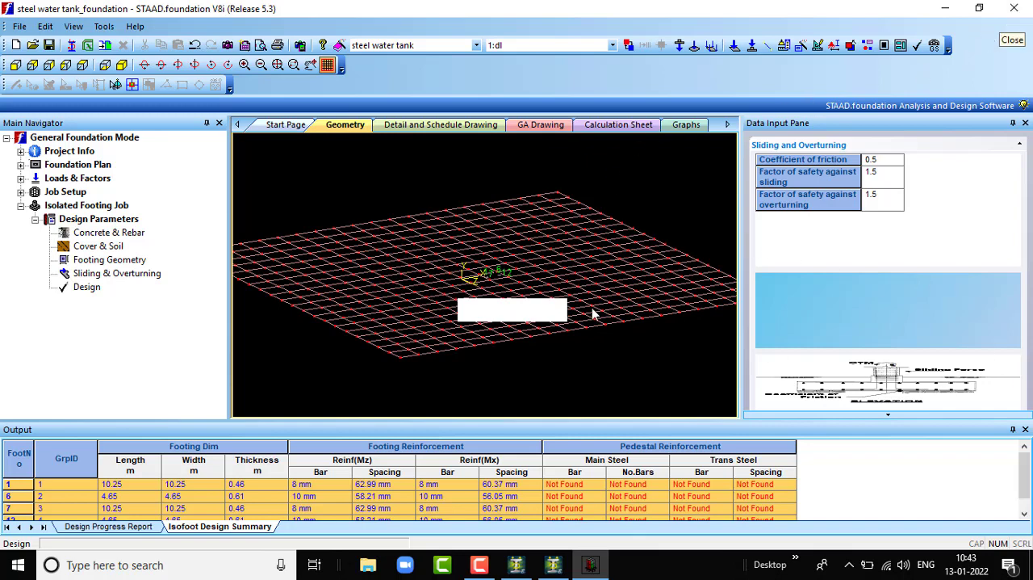
left_click(1013, 8)
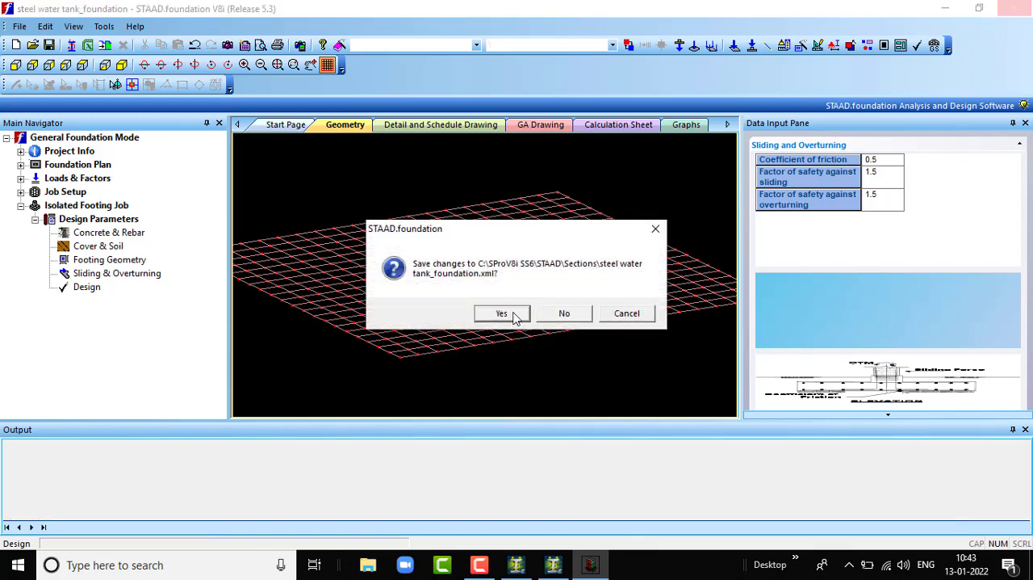
left_click(501, 314)
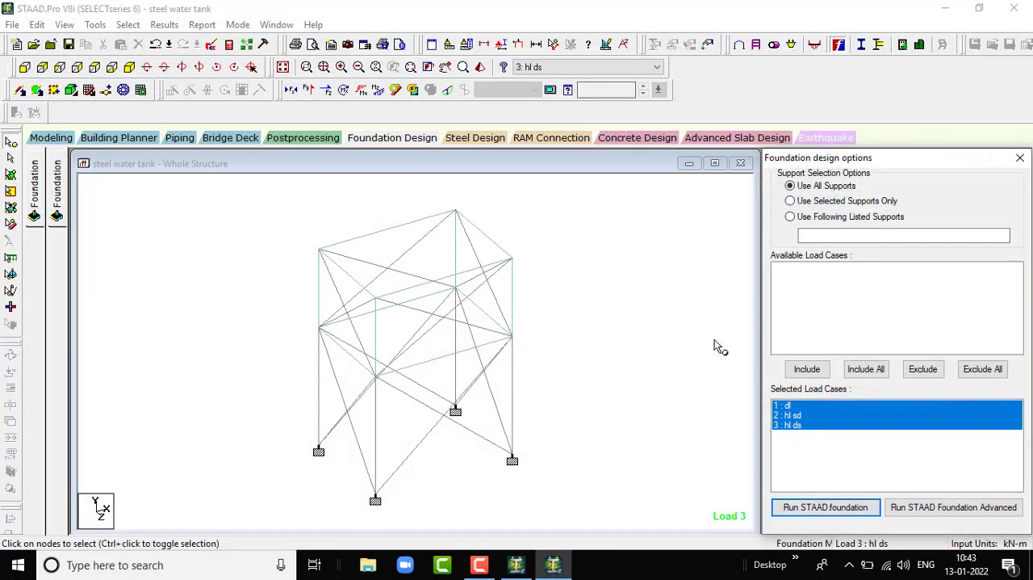
- Show the water tank in a maximised 3D rendered view and move the foundation design options dialog clear of the model
left_click(480, 68)
left_click_drag(653, 259, 448, 229)
left_click_drag(658, 232, 564, 223)
left_click(668, 222)
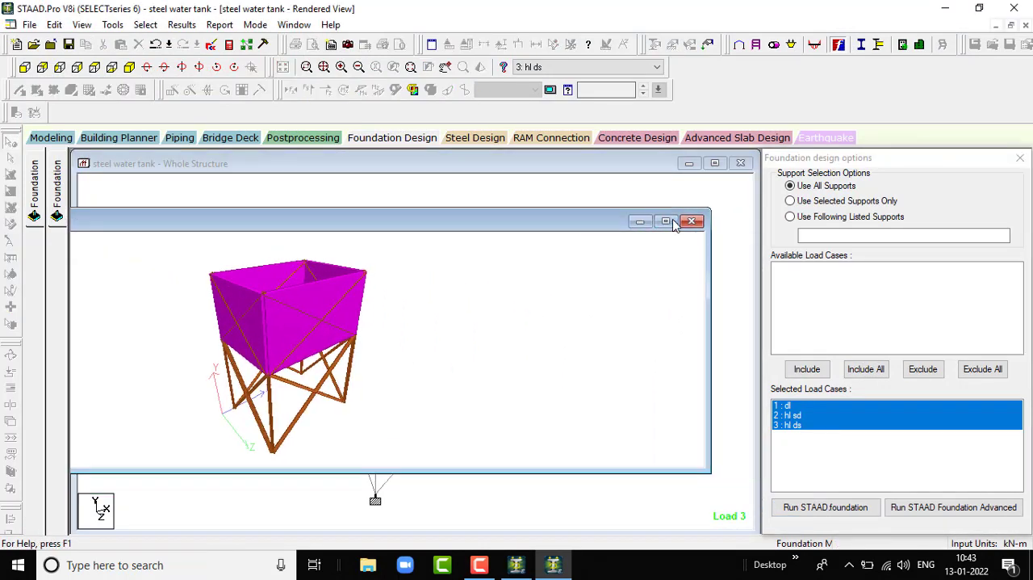
left_click_drag(560, 315, 947, 223)
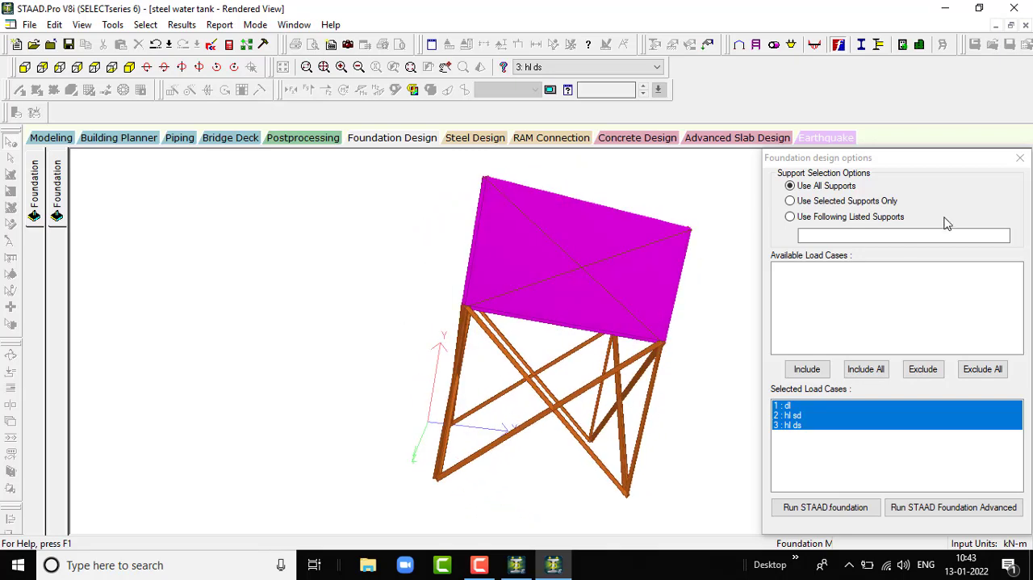
left_click(1021, 159)
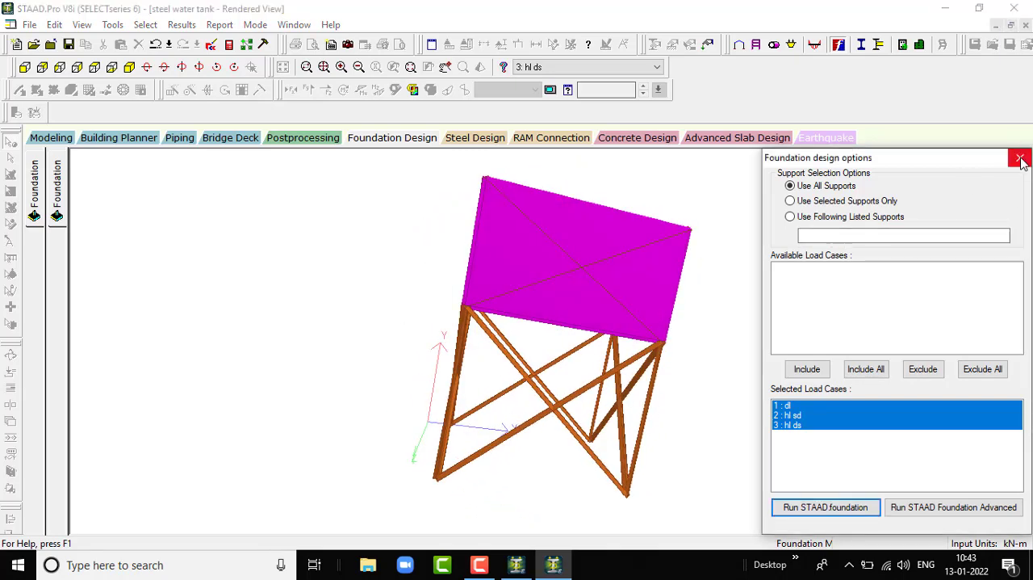
left_click_drag(941, 163, 1020, 486)
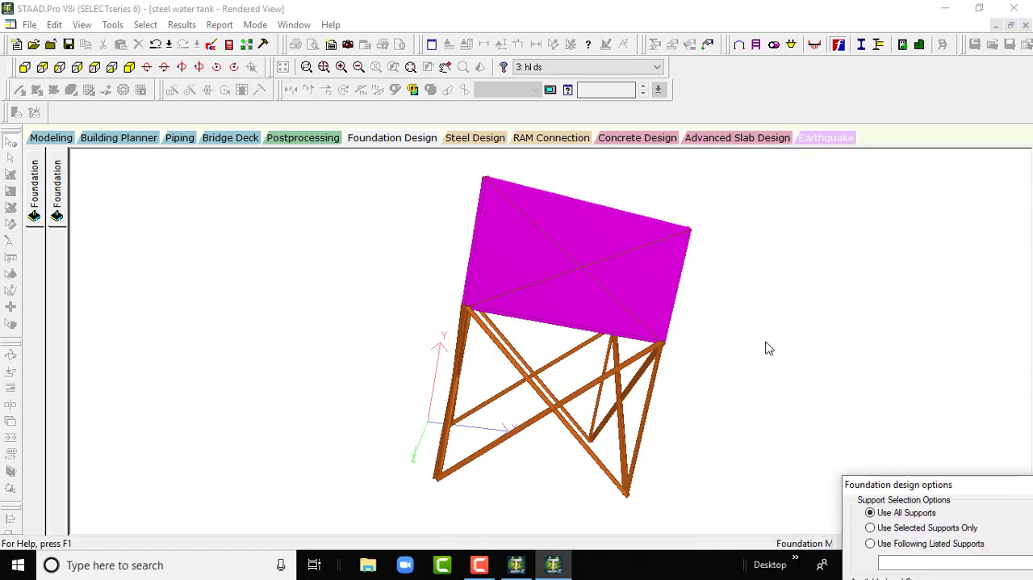
- Examine the rendered water tank from several sides and from above, including its interior and braced supporting frame
left_click_drag(683, 296, 445, 295)
left_click_drag(634, 359, 476, 336)
left_click_drag(686, 324, 498, 412)
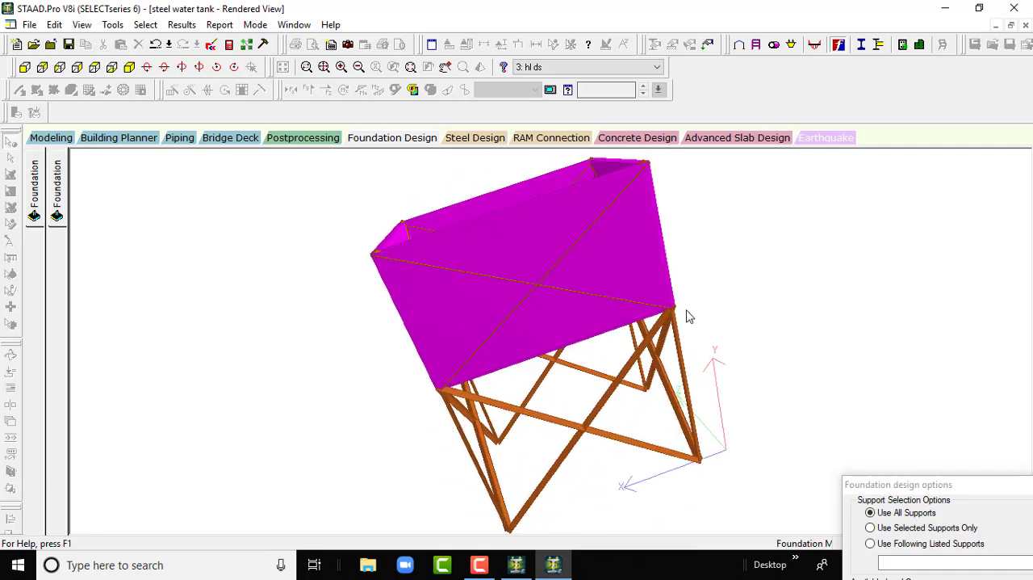
left_click_drag(686, 316, 568, 385)
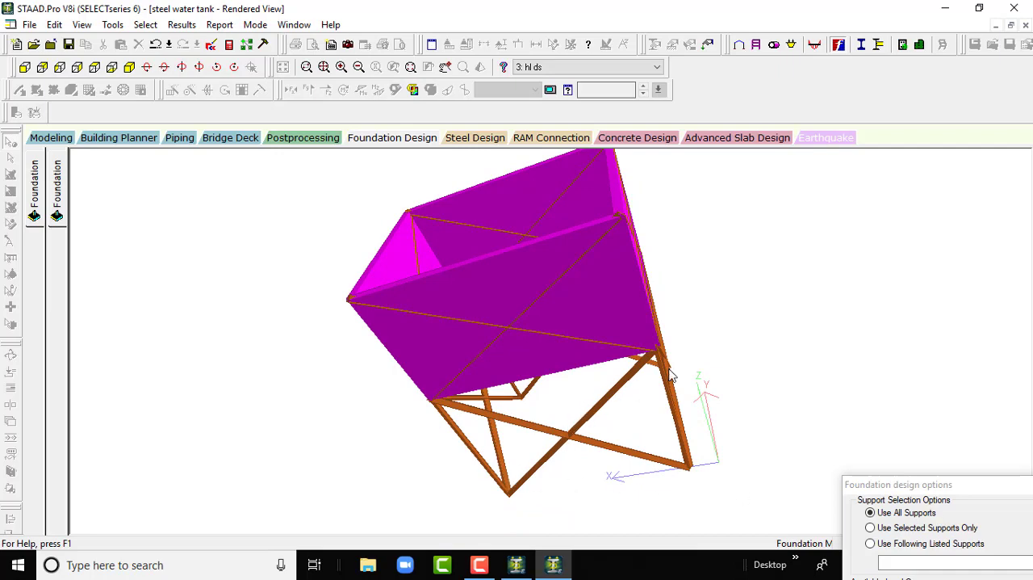
left_click_drag(670, 373, 869, 311)
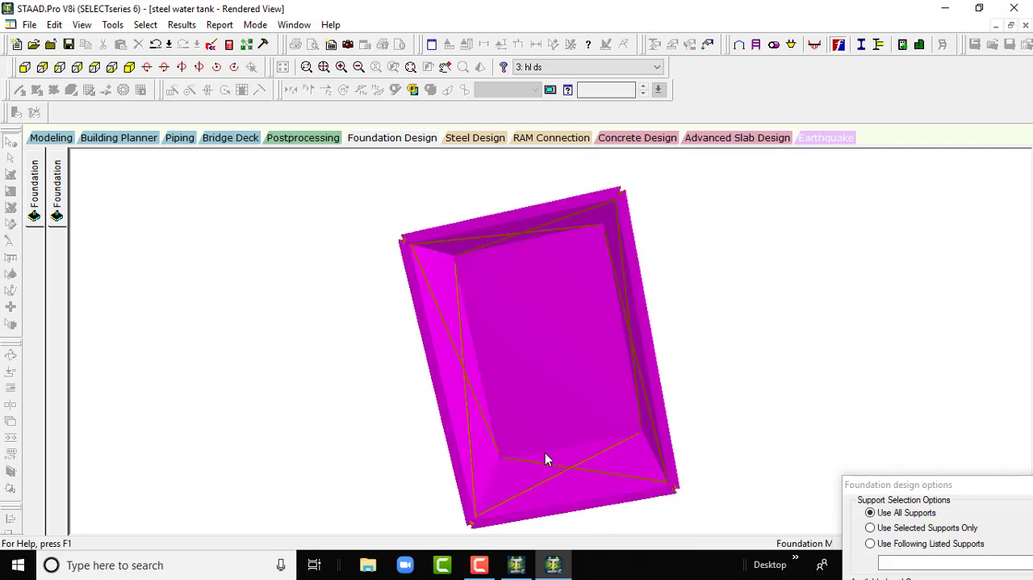
left_click_drag(544, 458, 351, 255)
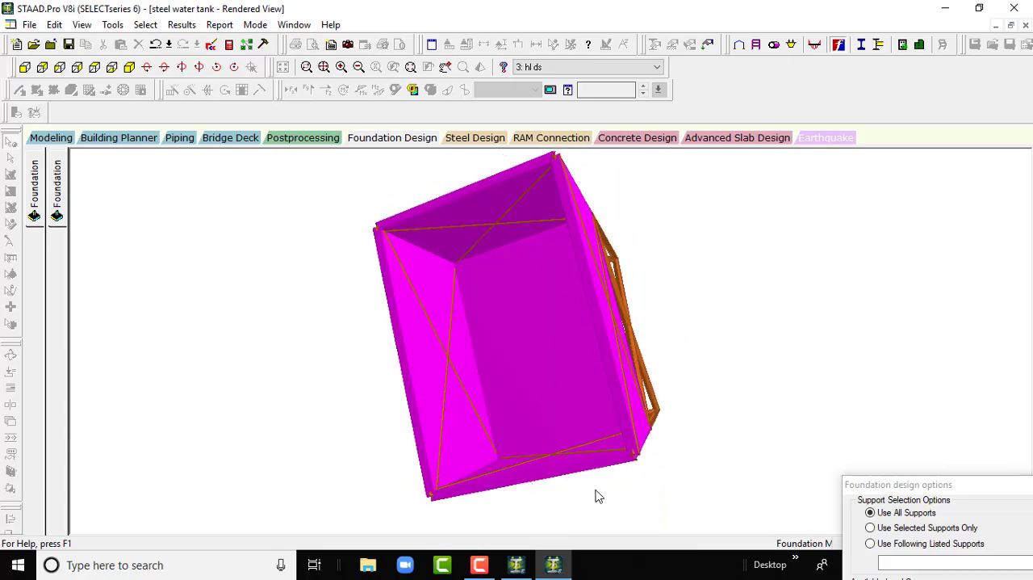
left_click_drag(595, 491, 581, 366)
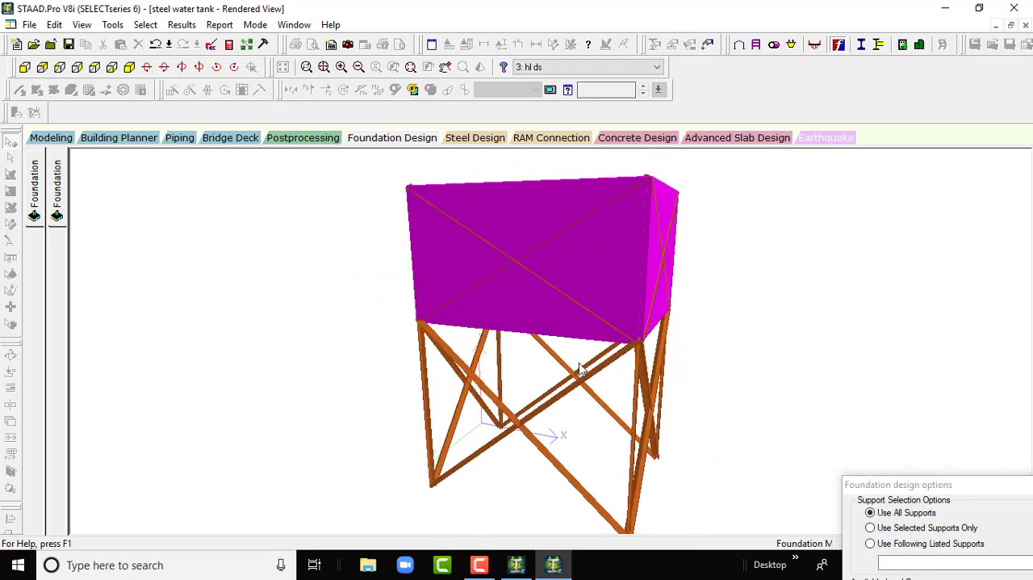
left_click(480, 566)
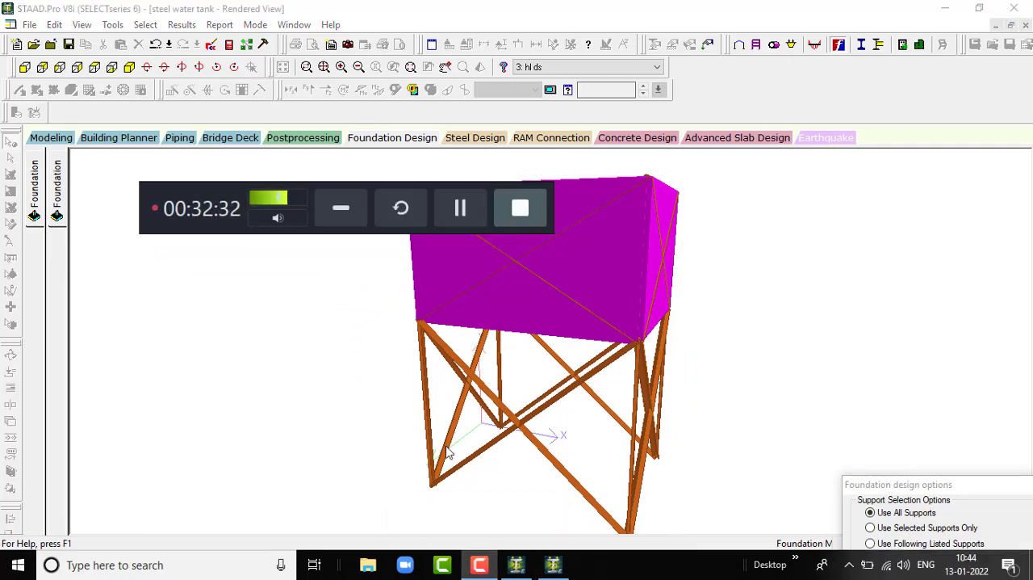